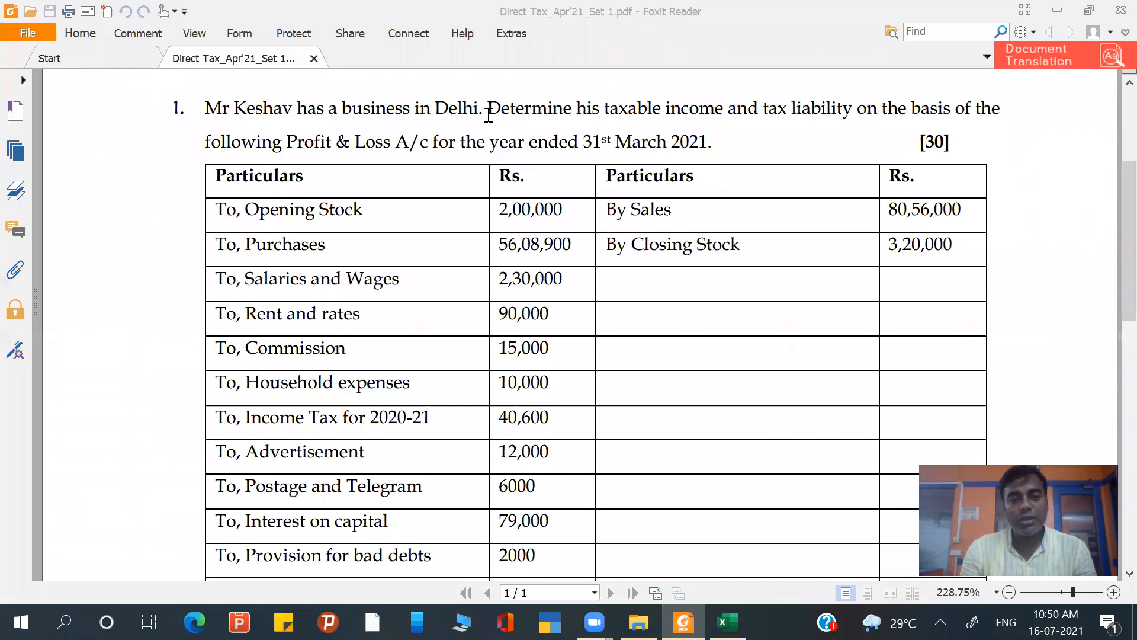
# - Read question 1's task and its Profit & Loss account for the year ended 31st March 2021, down to the net profit
pyautogui.click(568, 118)
pyautogui.moveTo(569, 118); pyautogui.dragTo(612, 148)
pyautogui.moveTo(730, 145); pyautogui.dragTo(731, 145)
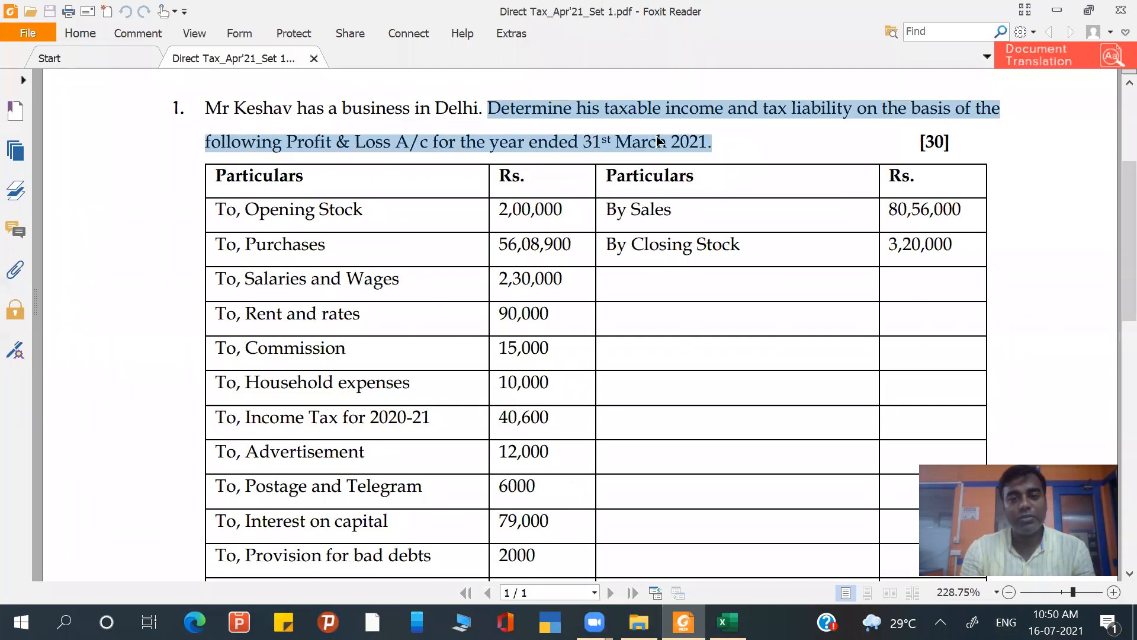
pyautogui.click(684, 152)
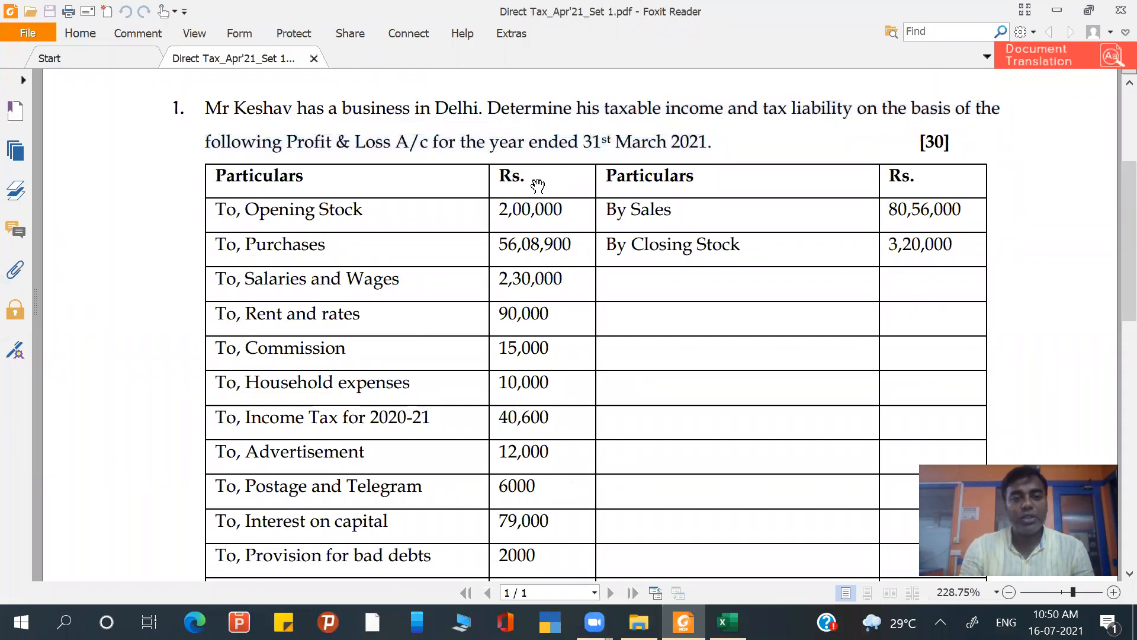
pyautogui.scroll(-2, 574, 204)
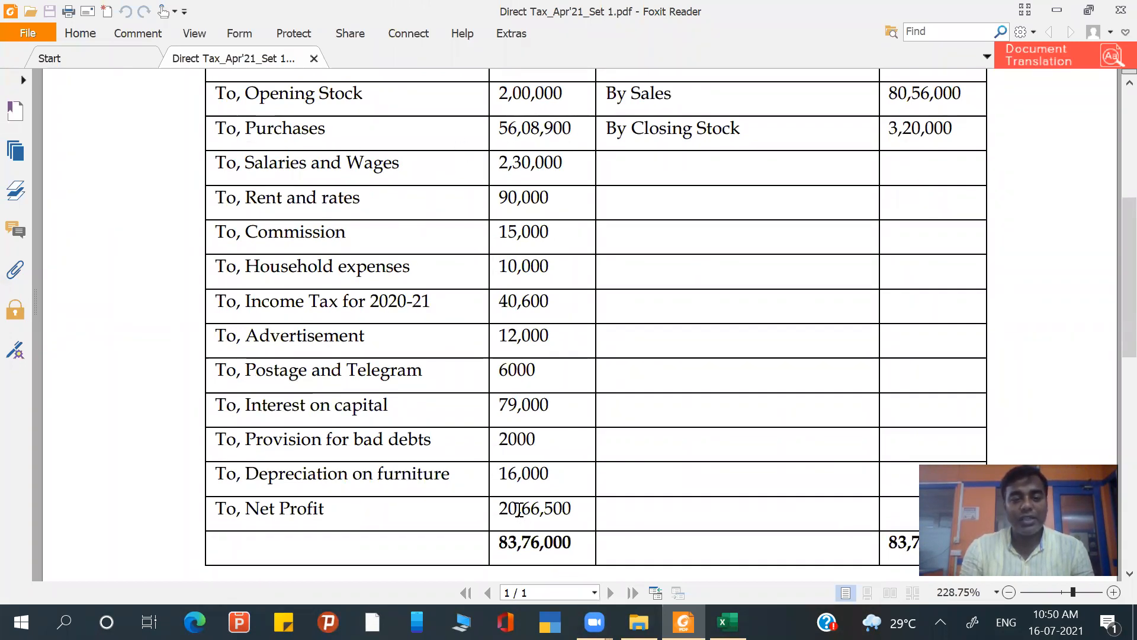
pyautogui.moveTo(500, 509); pyautogui.dragTo(575, 512)
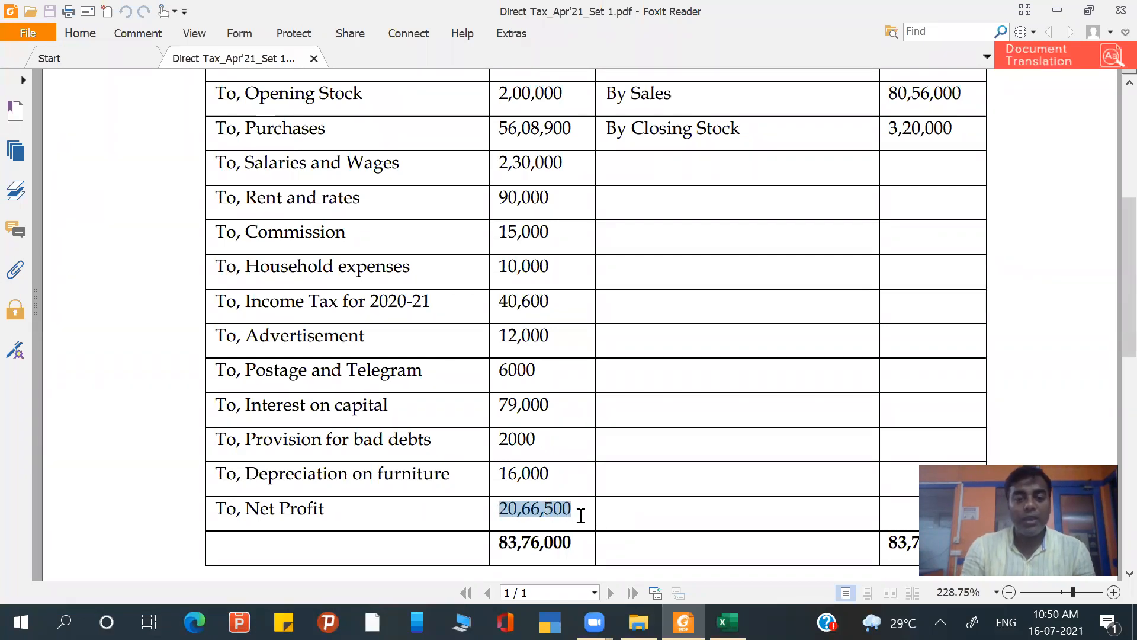
pyautogui.scroll(-3, 581, 515)
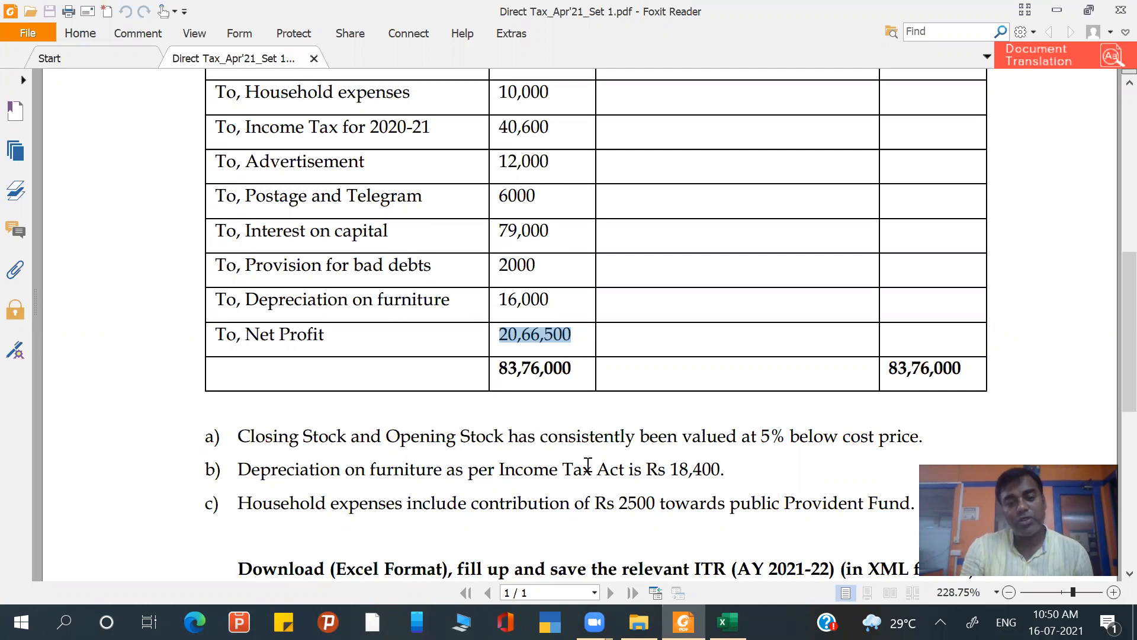
# - Read the stock, depreciation and household expense notes and the instructions for the AY 2021-22 ITR
pyautogui.click(368, 472)
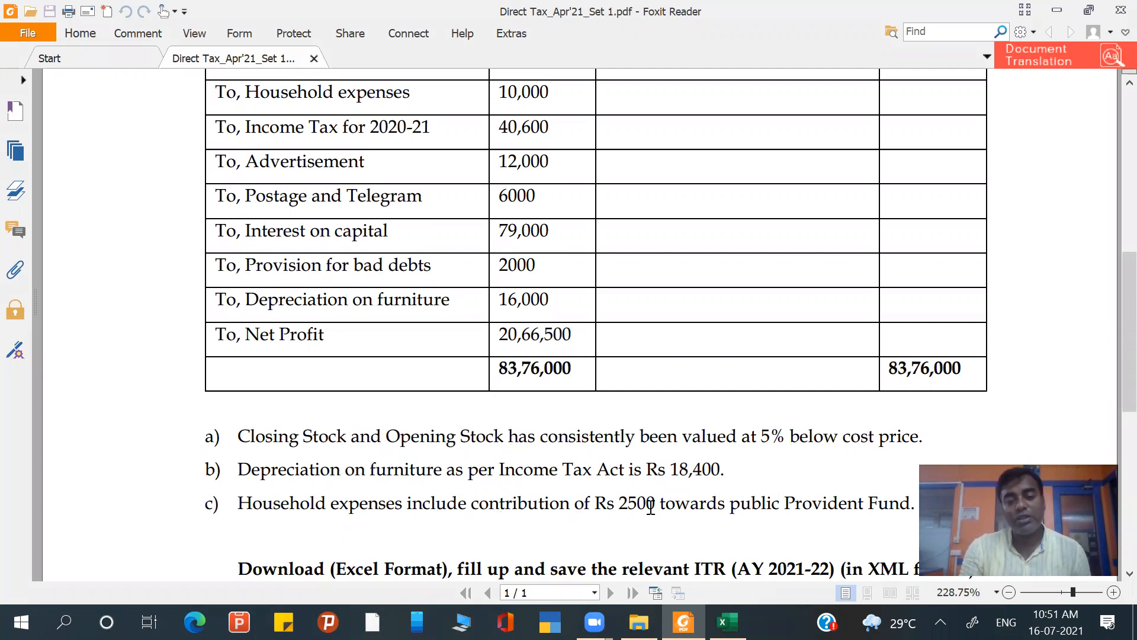
pyautogui.scroll(-3, 651, 508)
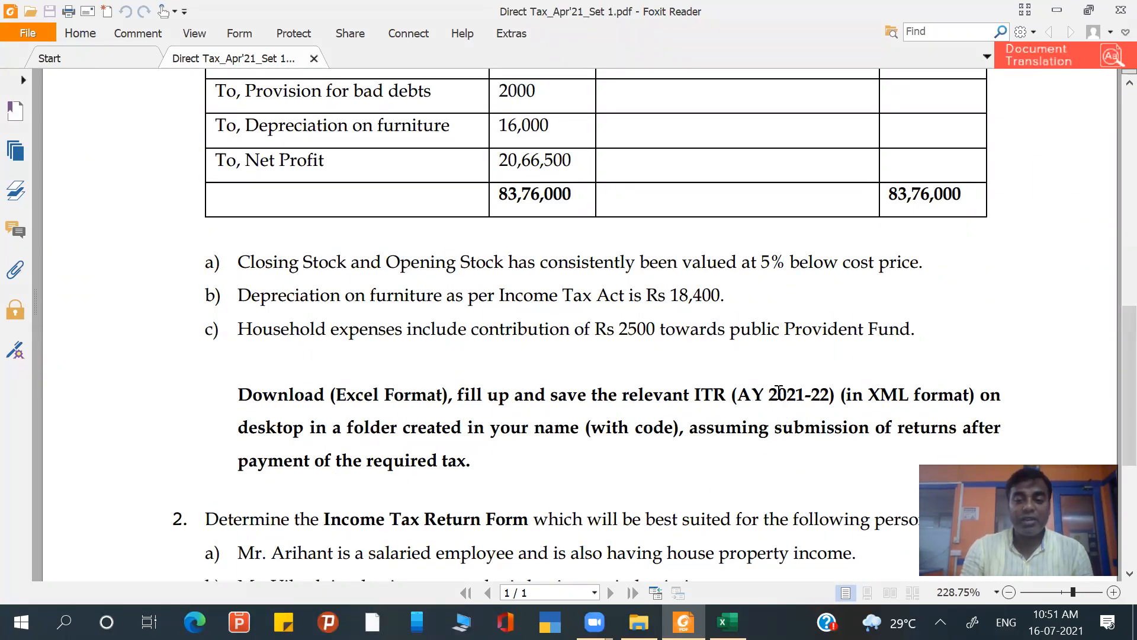
pyautogui.moveTo(770, 394); pyautogui.dragTo(831, 386)
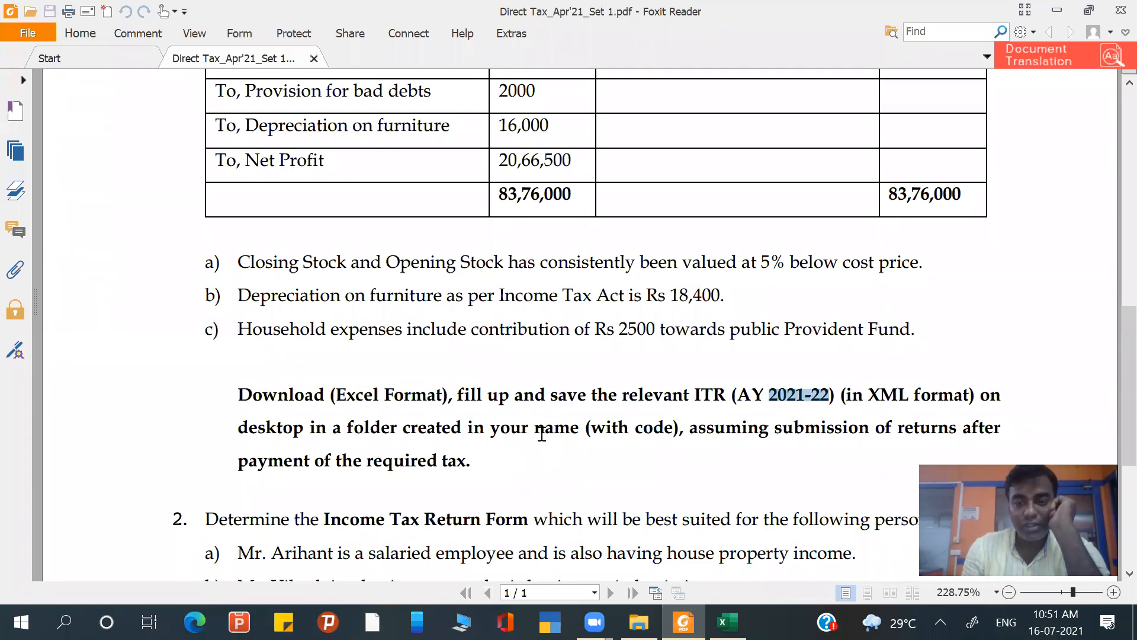
pyautogui.click(605, 132)
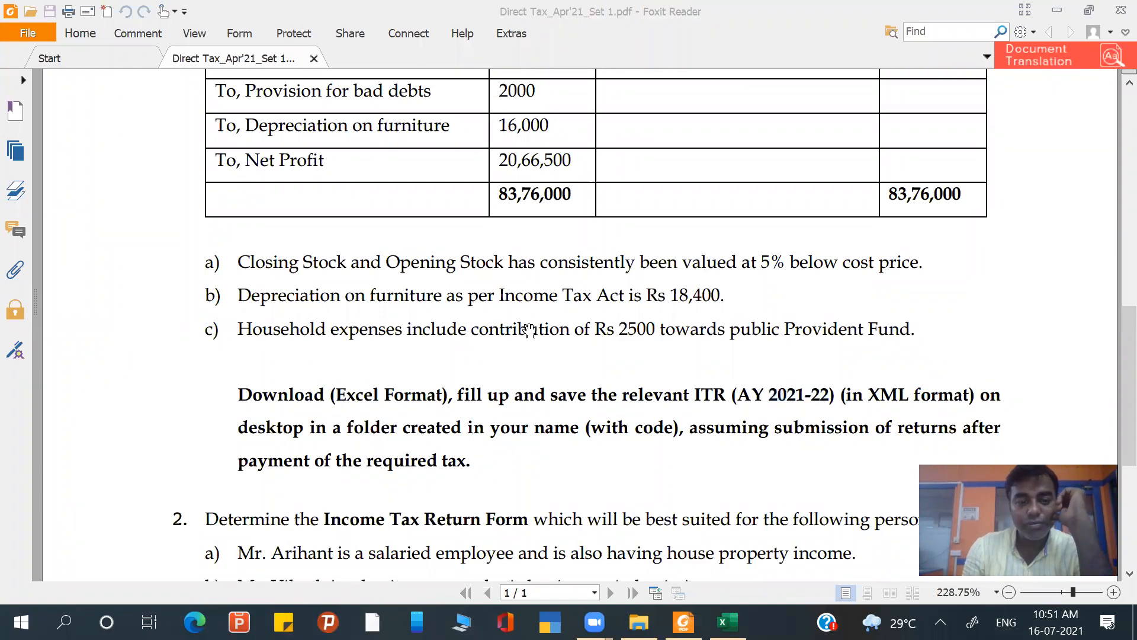
pyautogui.click(473, 397)
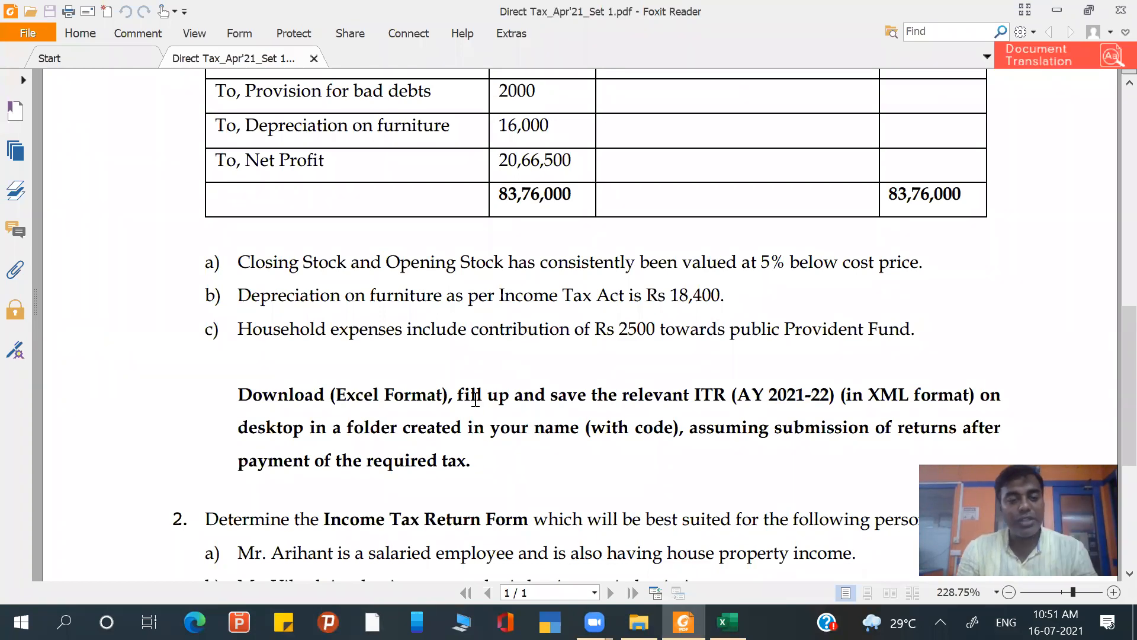
pyautogui.scroll(-1, 474, 399)
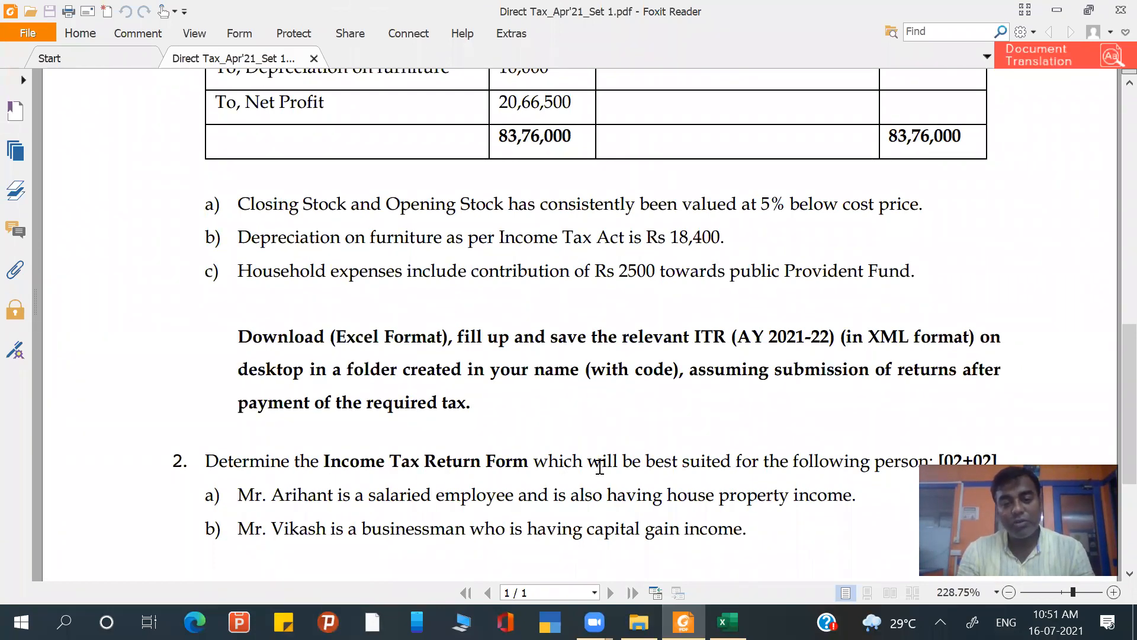
# - Review question 2 on suitable Income Tax Return Forms and question 3 on the advance tax due dates
pyautogui.scroll(-1, 649, 466)
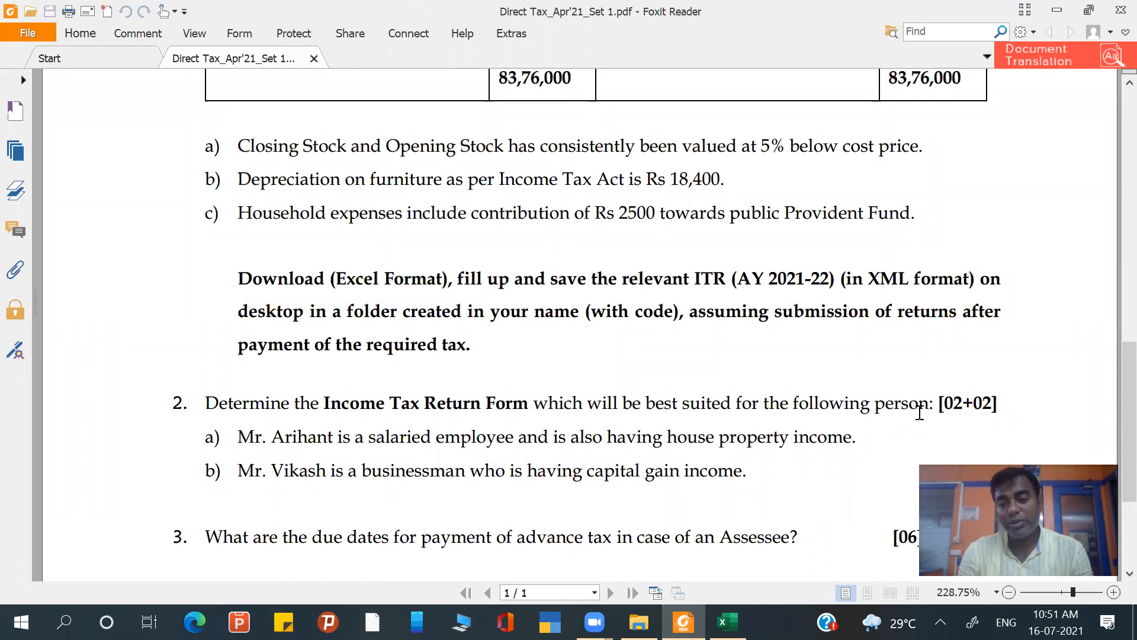
pyautogui.scroll(9, 919, 413)
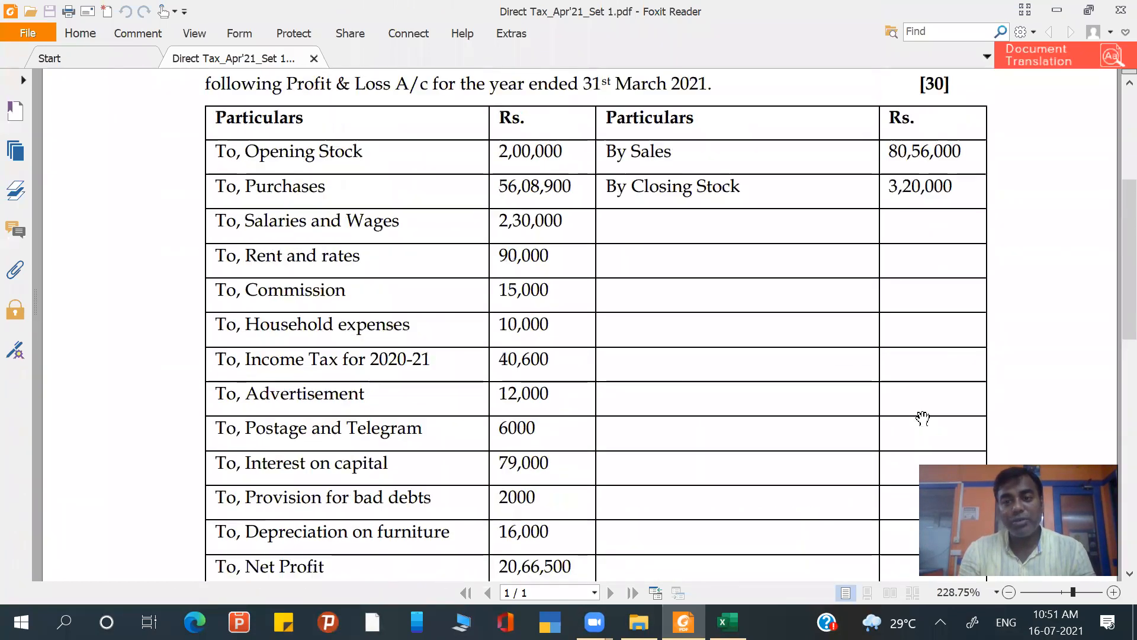
pyautogui.scroll(-5, 801, 259)
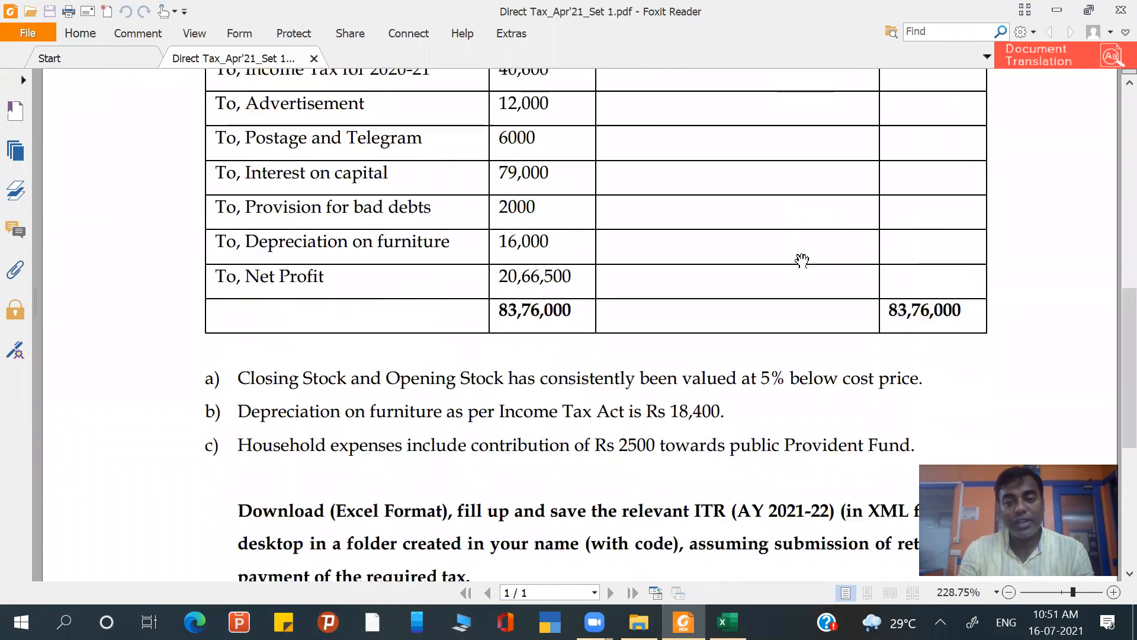
pyautogui.scroll(-4, 802, 260)
pyautogui.scroll(-1, 687, 261)
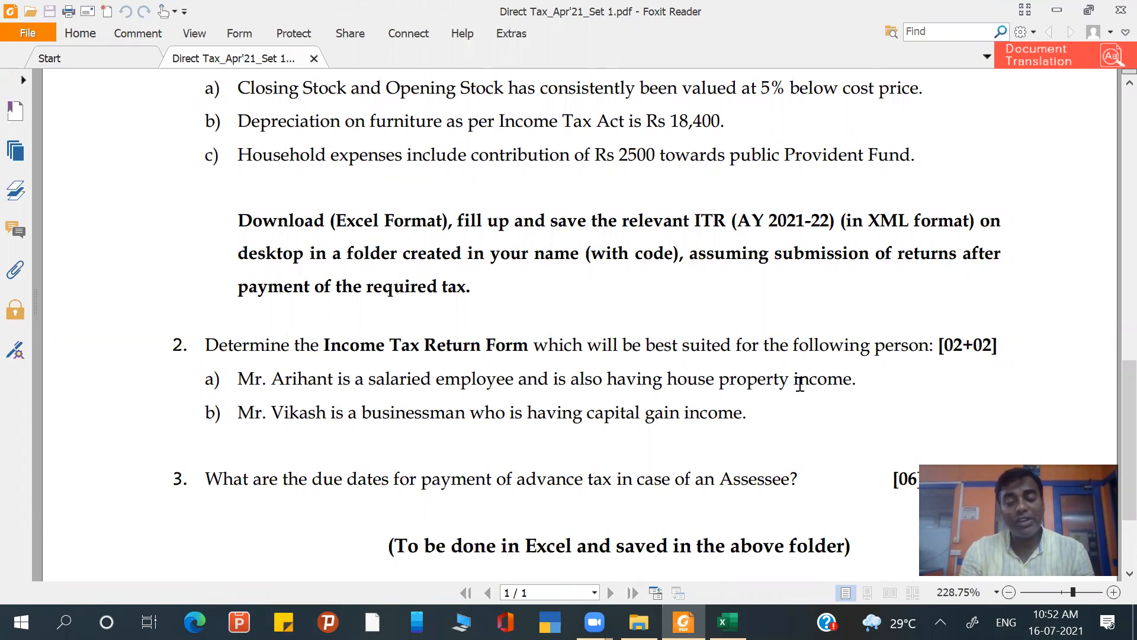
pyautogui.moveTo(242, 415); pyautogui.dragTo(757, 427)
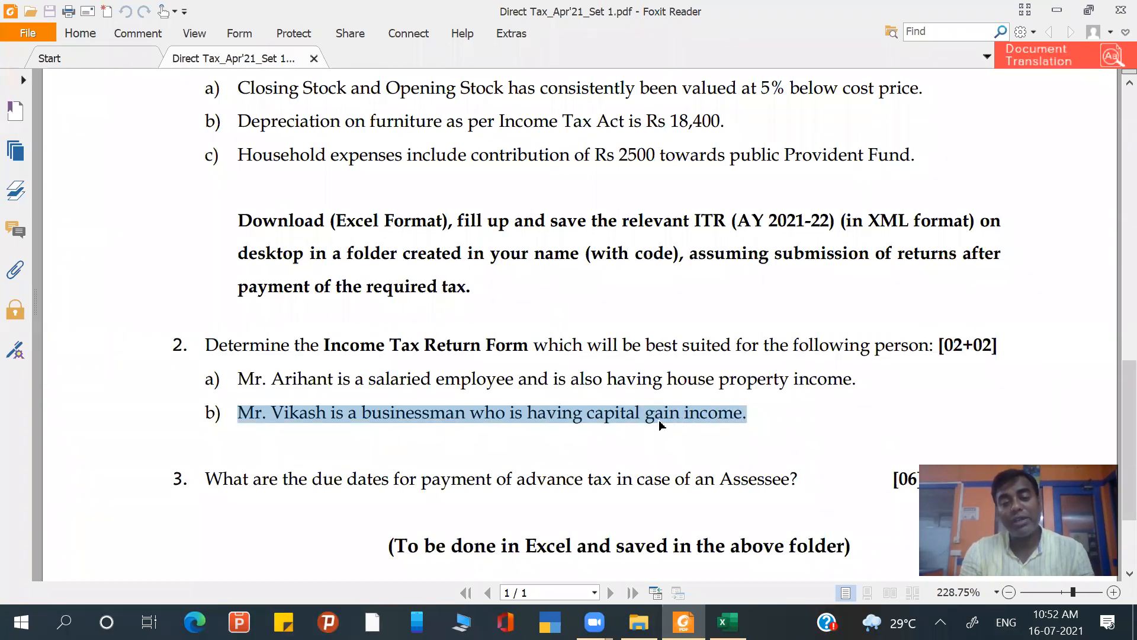
pyautogui.click(766, 419)
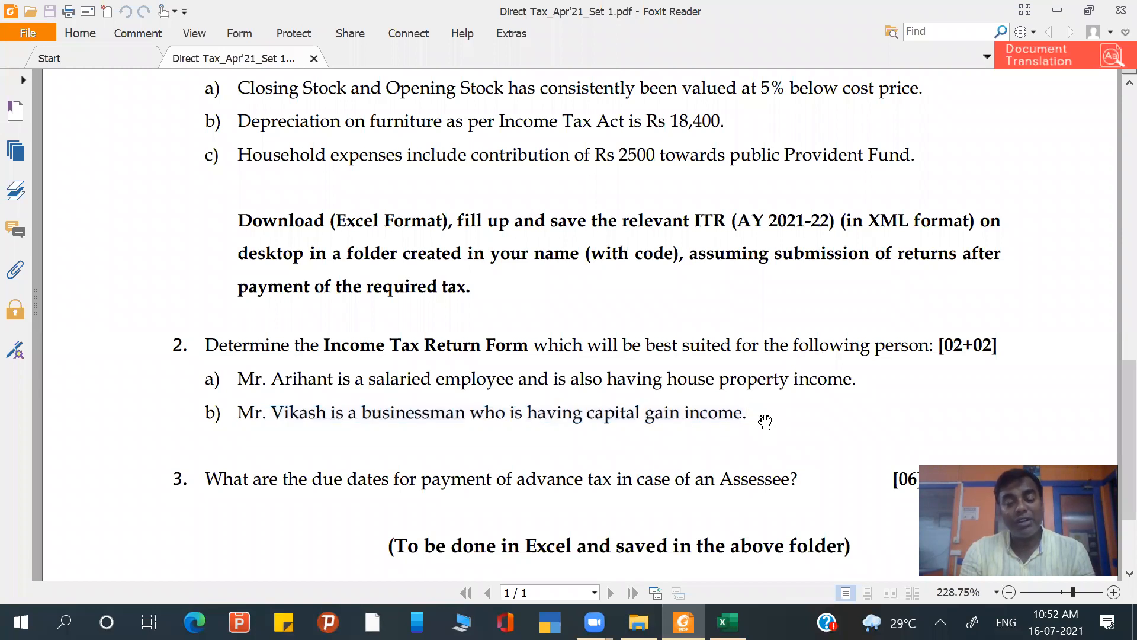
pyautogui.scroll(-2, 554, 433)
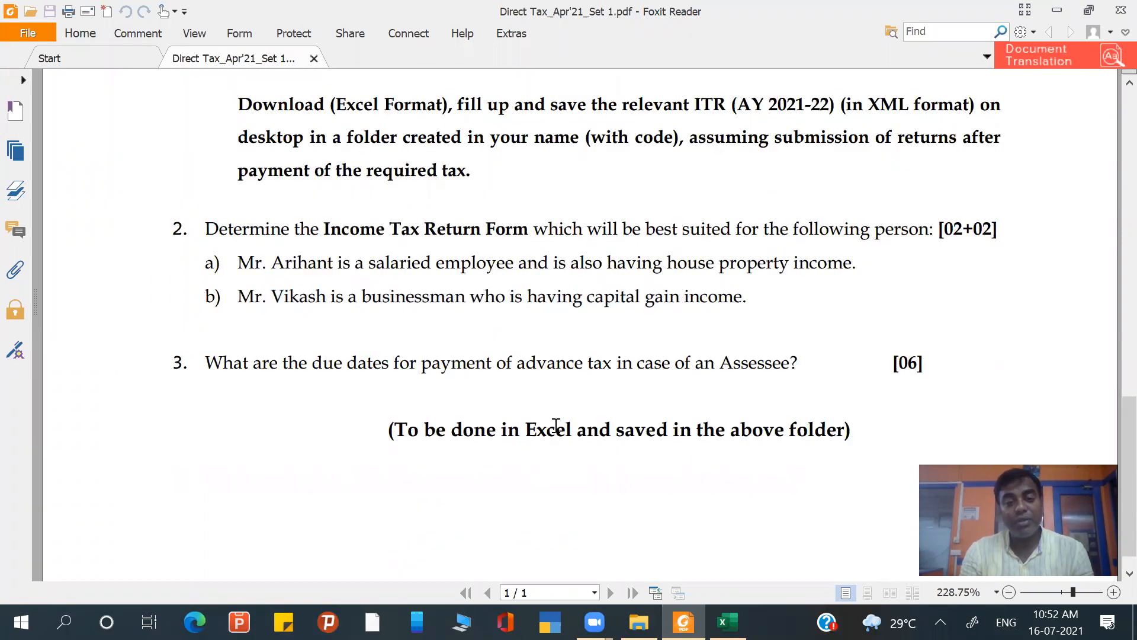
pyautogui.moveTo(229, 366); pyautogui.dragTo(816, 369)
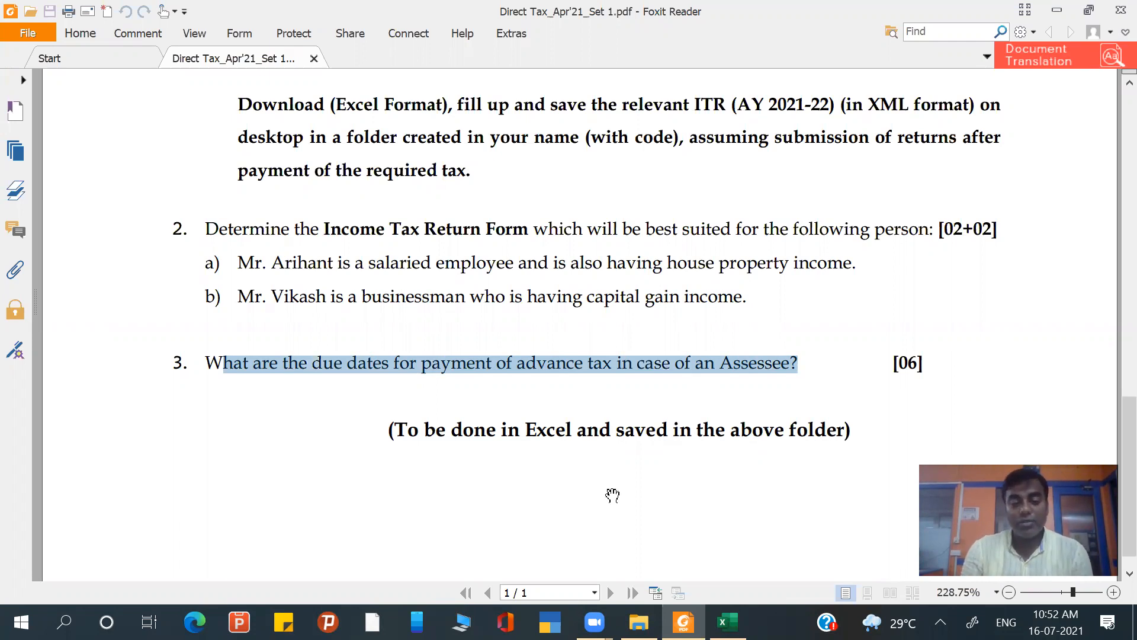
# - Switch to the Book1.xlsx workbook in Excel and check the Q.2 answers for parts a) and b)
pyautogui.click(727, 621)
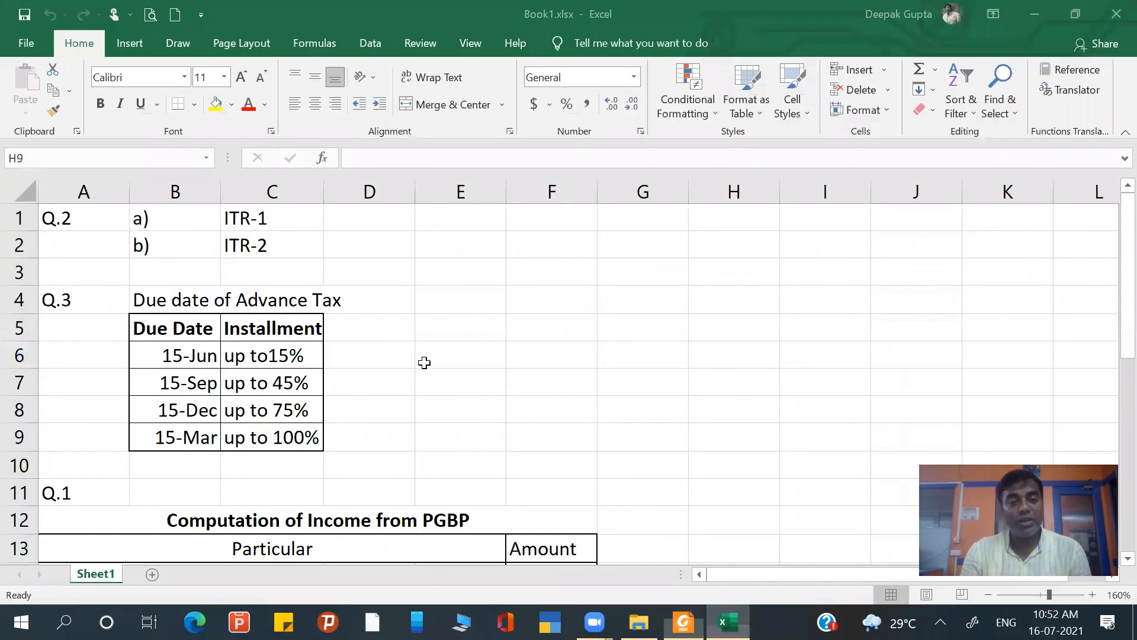
pyautogui.click(96, 217)
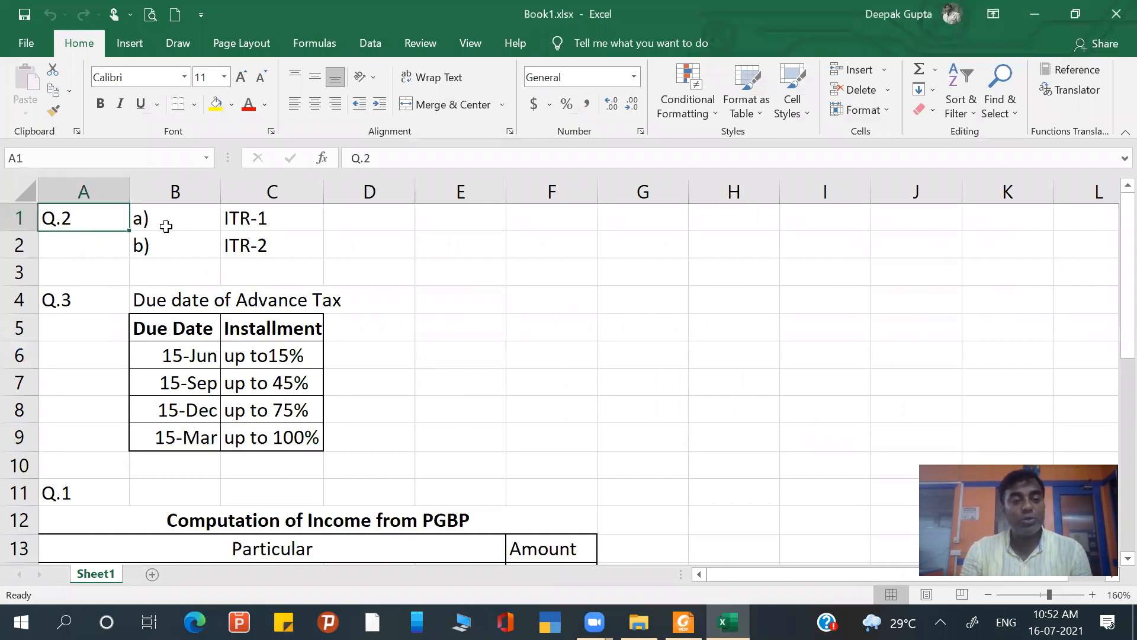
pyautogui.click(166, 222)
pyautogui.click(246, 220)
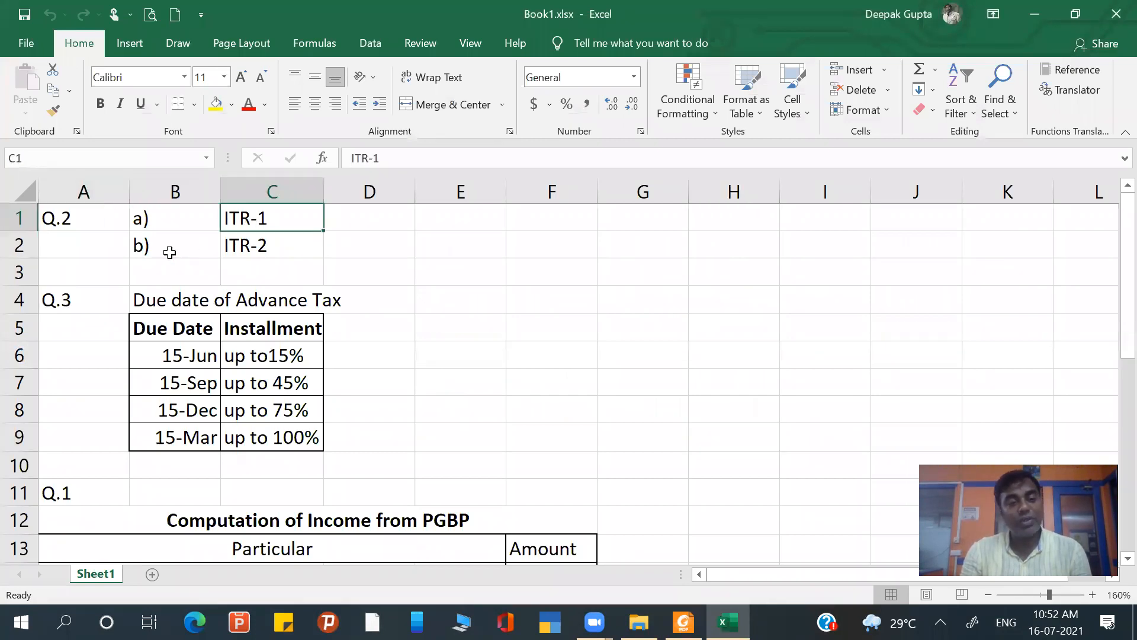
pyautogui.click(168, 248)
pyautogui.click(269, 248)
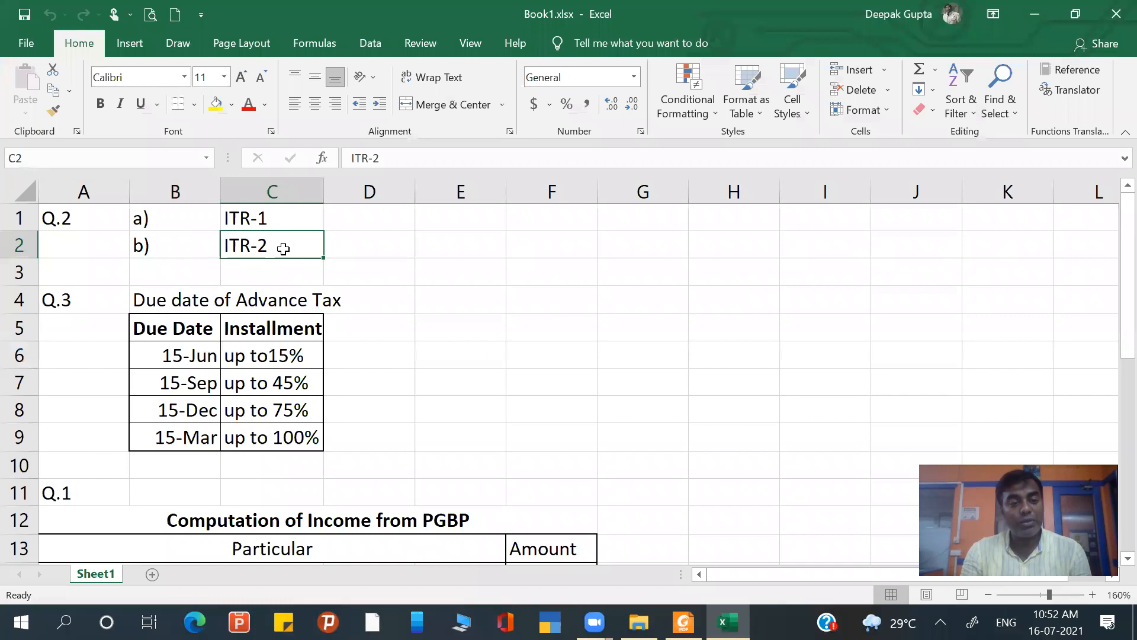
# - Change the Q.2 part b) answer in cell C2 to ITR-3
pyautogui.doubleClick(283, 249)
pyautogui.press('BackSpace')
pyautogui.write('3')
pyautogui.press('Return')
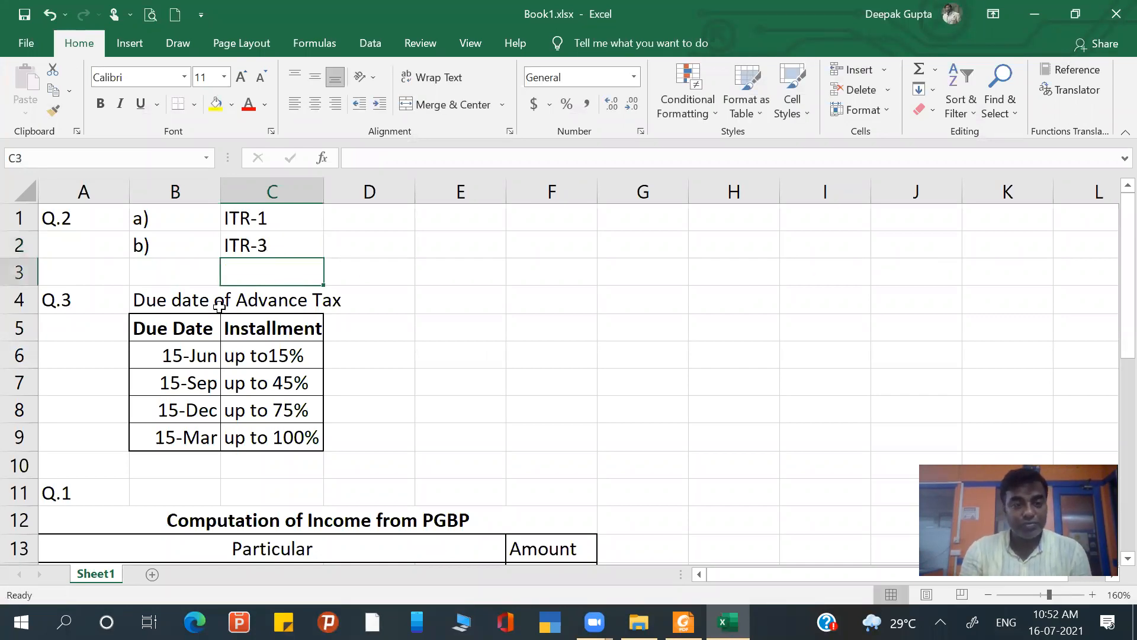
# - Recheck the wording of question 3 in the Foxit Reader PDF and return to the Excel workbook
pyautogui.click(309, 322)
pyautogui.click(372, 326)
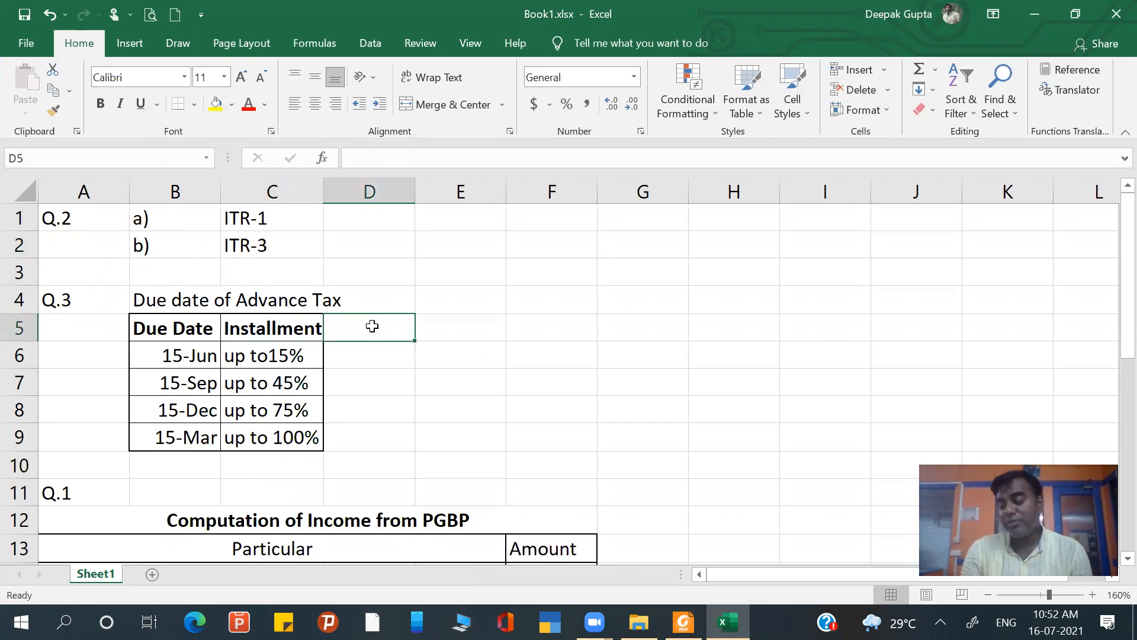
pyautogui.click(470, 37)
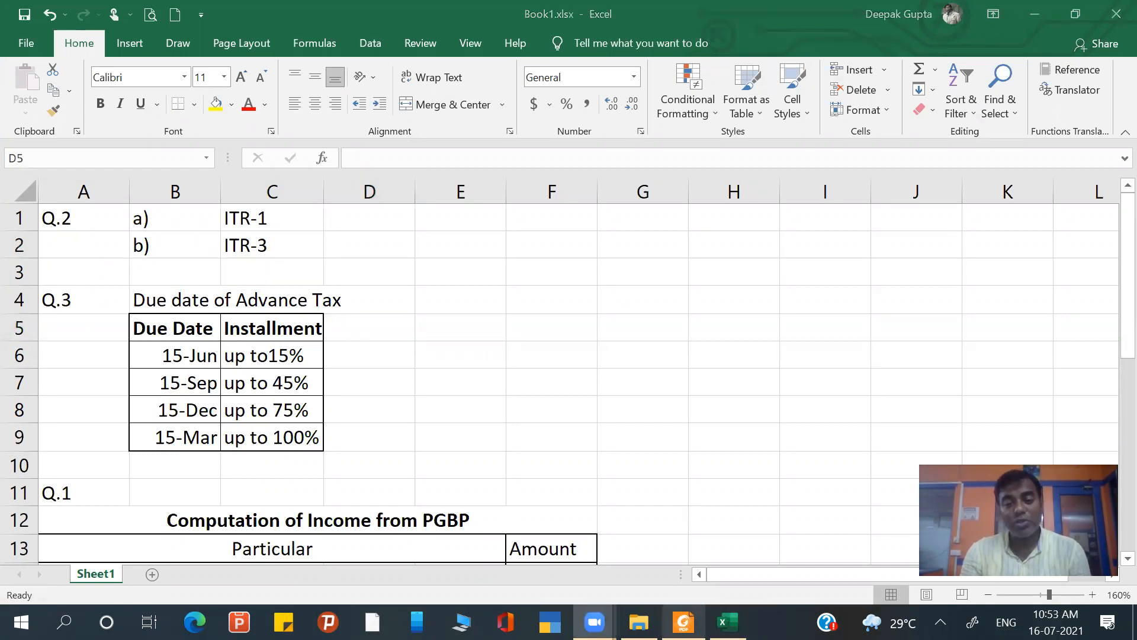
pyautogui.click(683, 622)
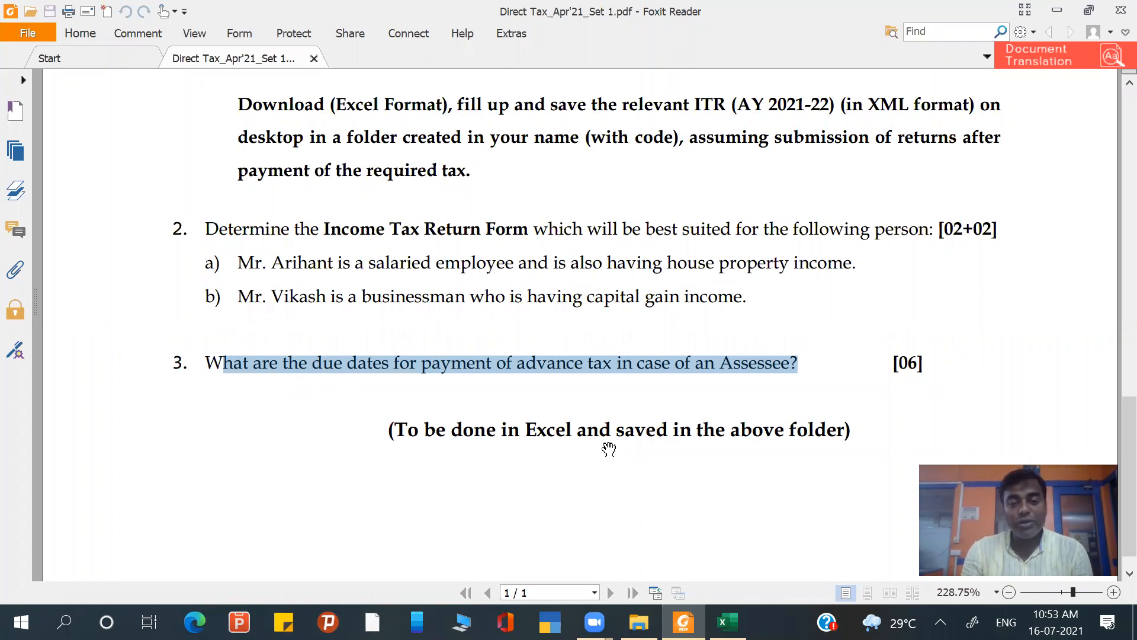
pyautogui.click(718, 622)
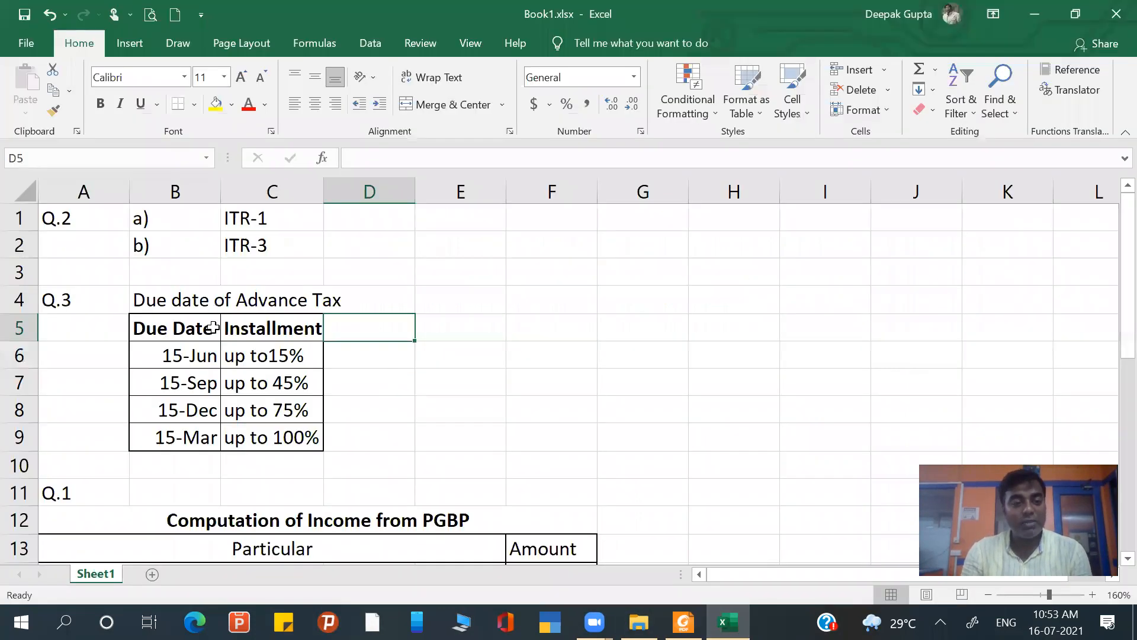
# - Review the Q.3 advance tax table, going through the due dates and the installment percentages in C6:C9
pyautogui.click(190, 303)
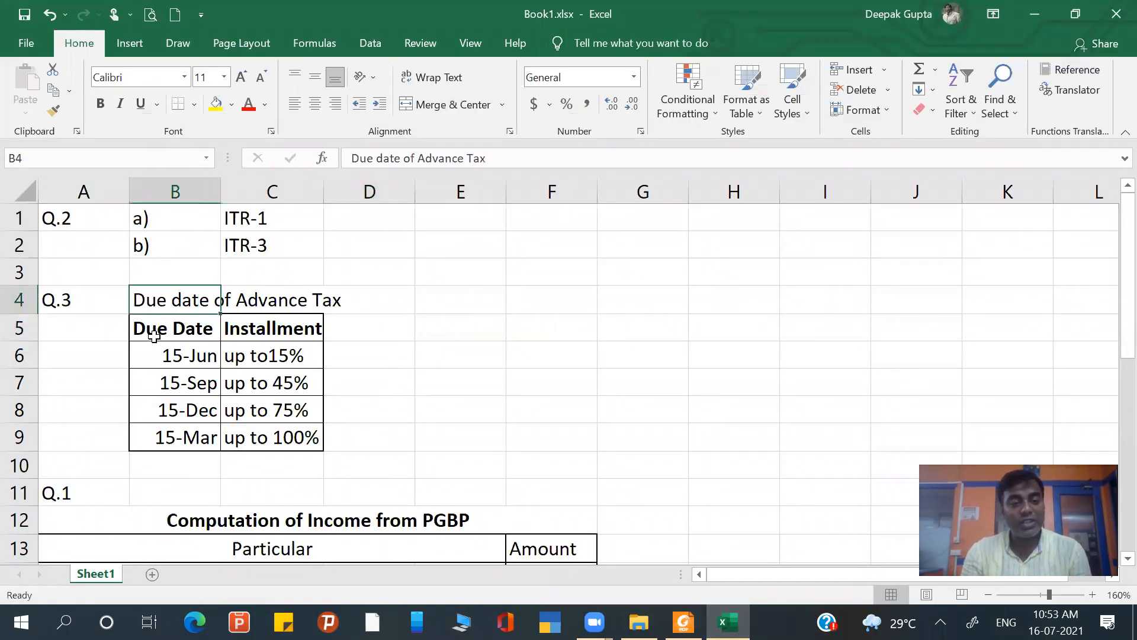
pyautogui.click(167, 356)
pyautogui.click(176, 391)
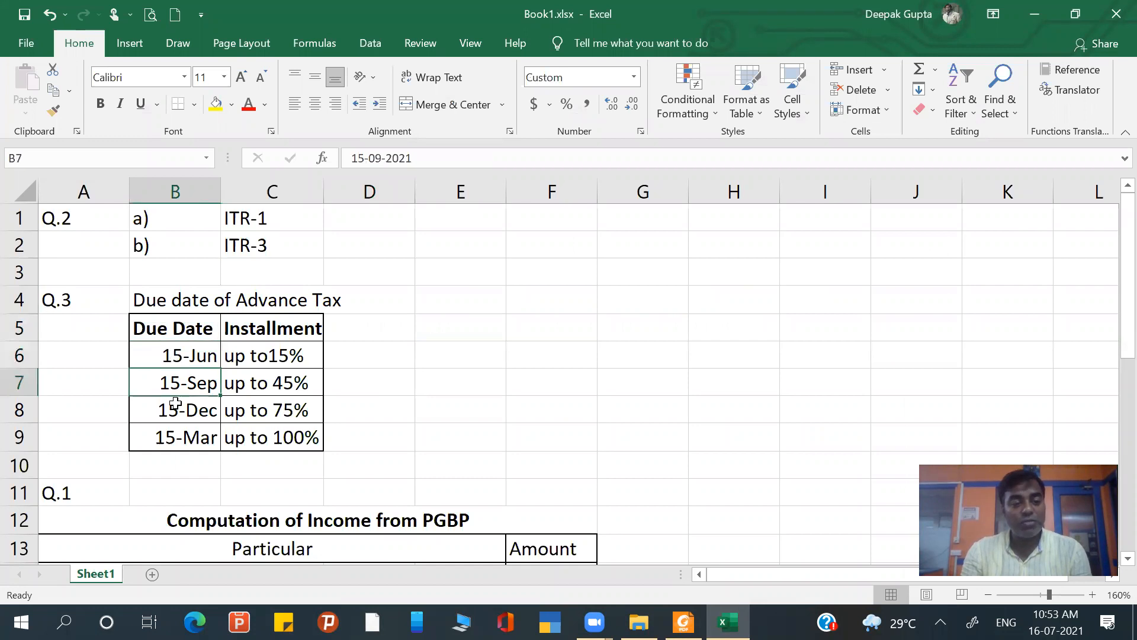
pyautogui.press('Down')
pyautogui.press('Down')
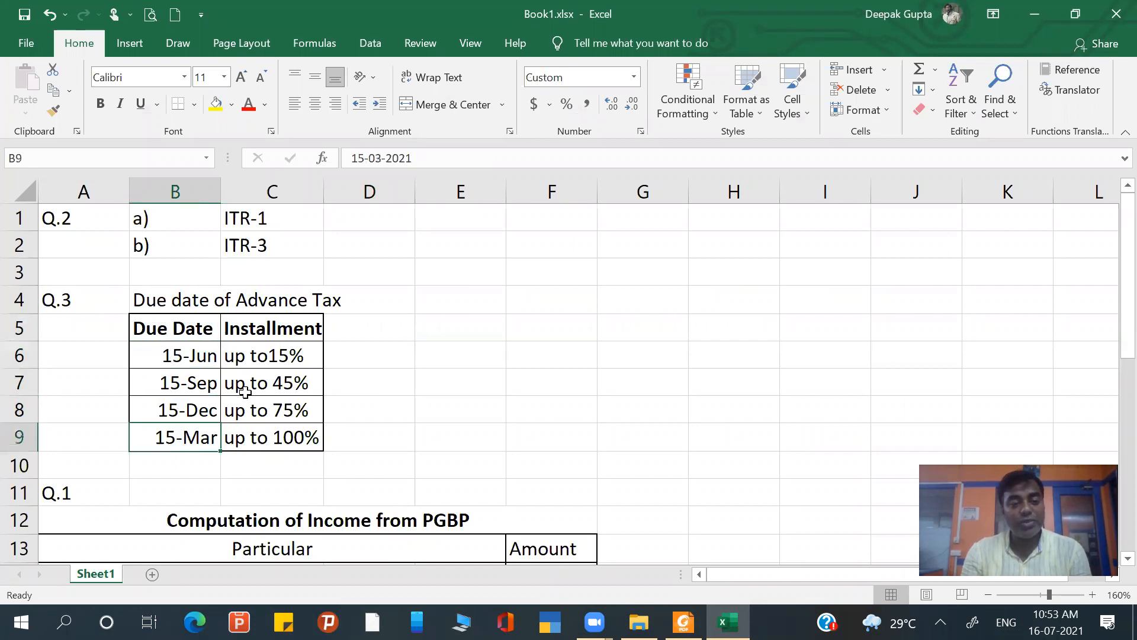
pyautogui.moveTo(261, 356); pyautogui.dragTo(256, 436)
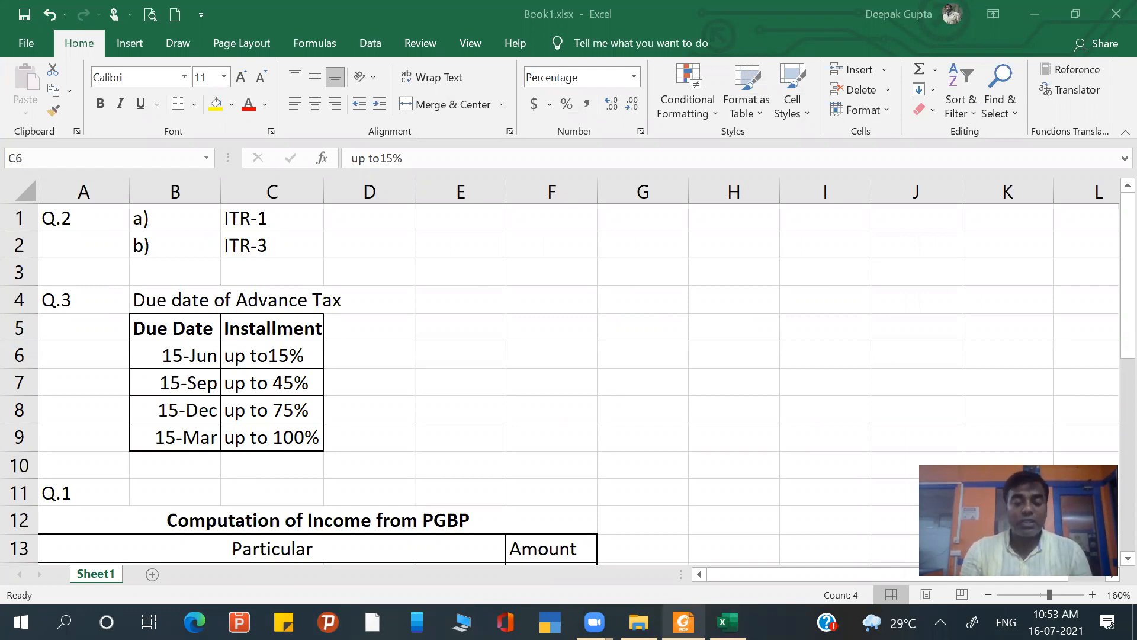
# - Switch back to the question paper in Foxit Reader and review question 1's Profit & Loss account entries
pyautogui.click(672, 620)
pyautogui.scroll(5, 668, 442)
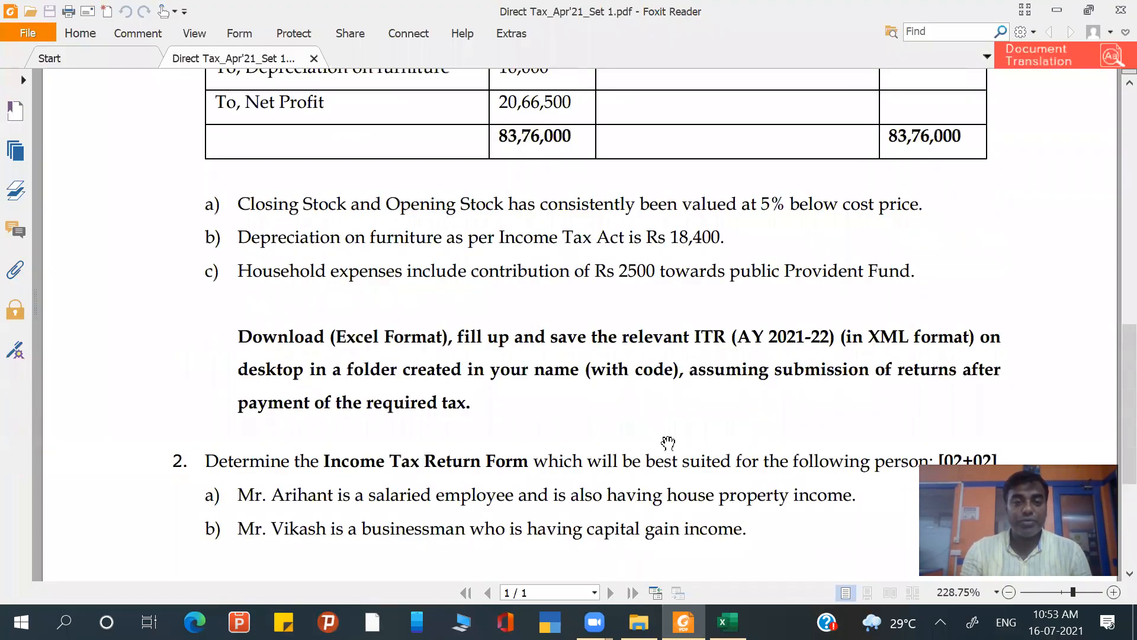
pyautogui.scroll(6, 669, 441)
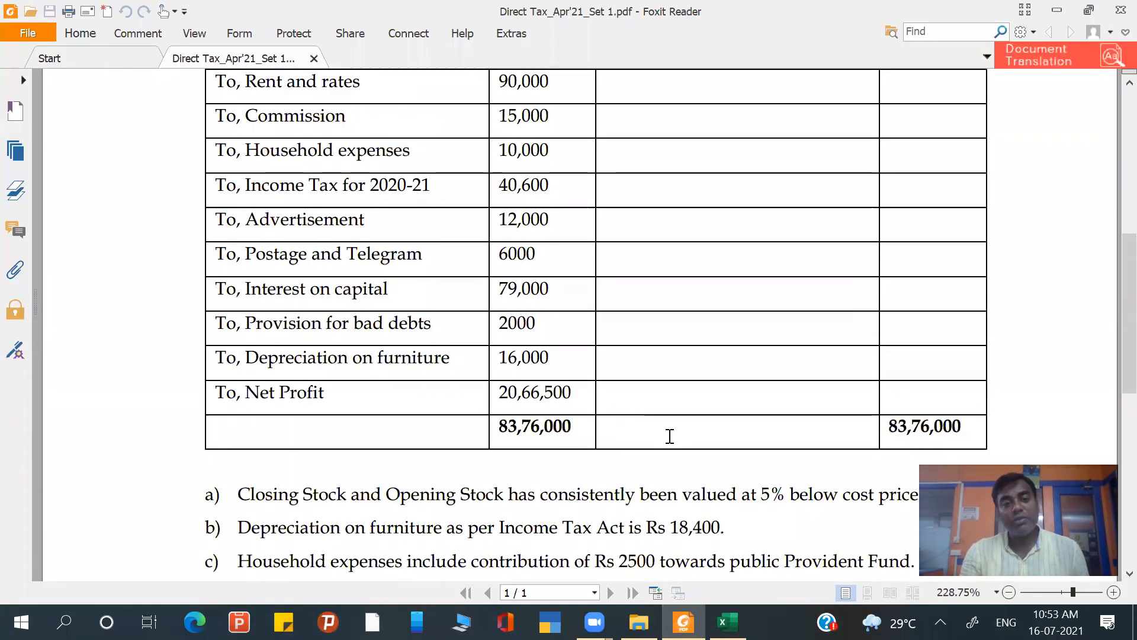
pyautogui.scroll(2, 669, 439)
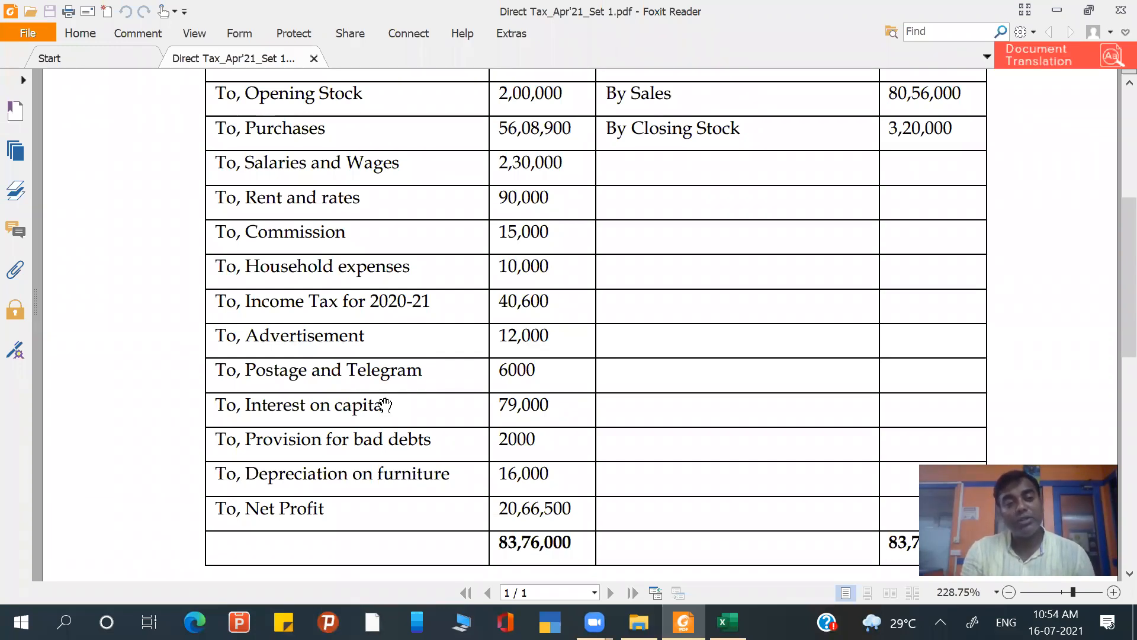
# - Read question 1's Profit & Loss account together with adjustment notes a) to c) on stock valuation, depreciation and household expenses
pyautogui.scroll(1, 386, 397)
pyautogui.scroll(1, 385, 397)
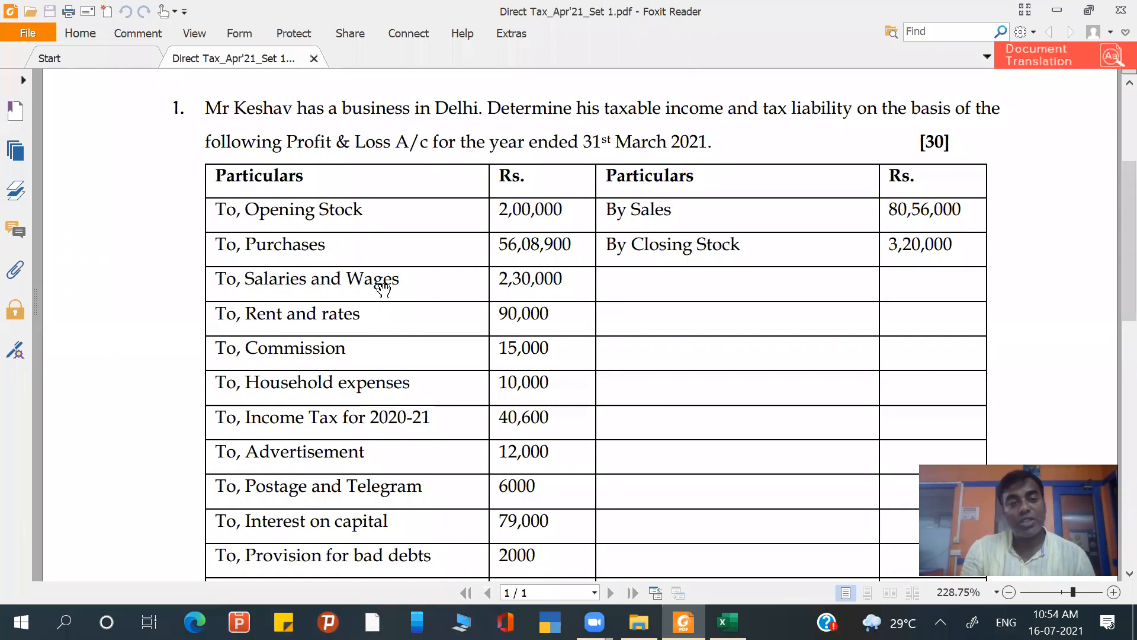
pyautogui.scroll(-2, 431, 373)
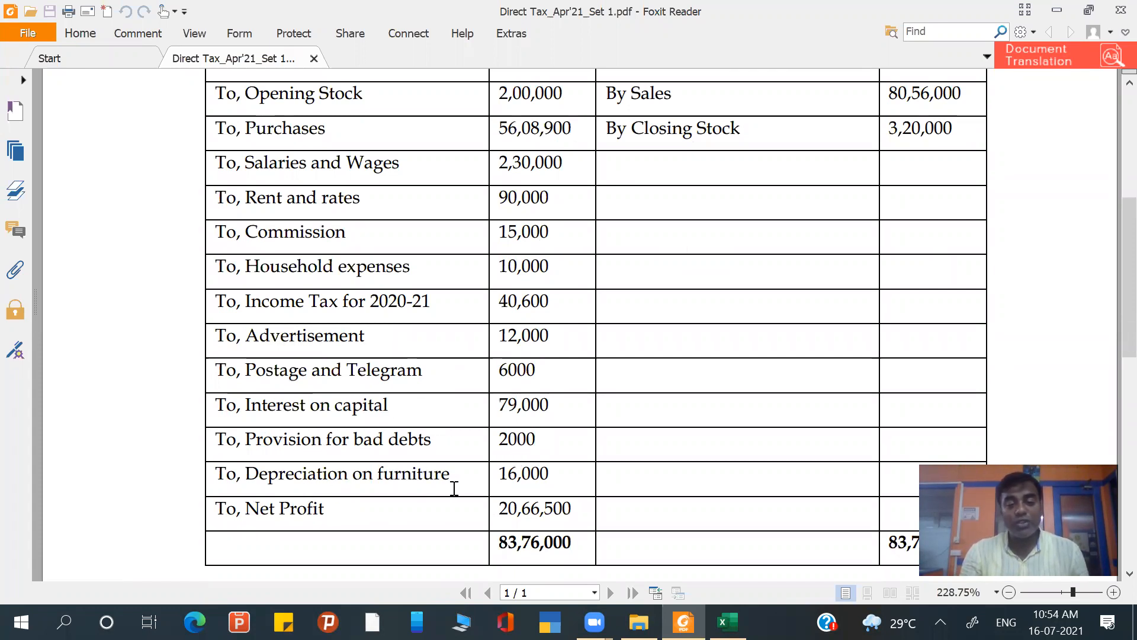
pyautogui.scroll(-2, 503, 488)
pyautogui.scroll(-4, 505, 488)
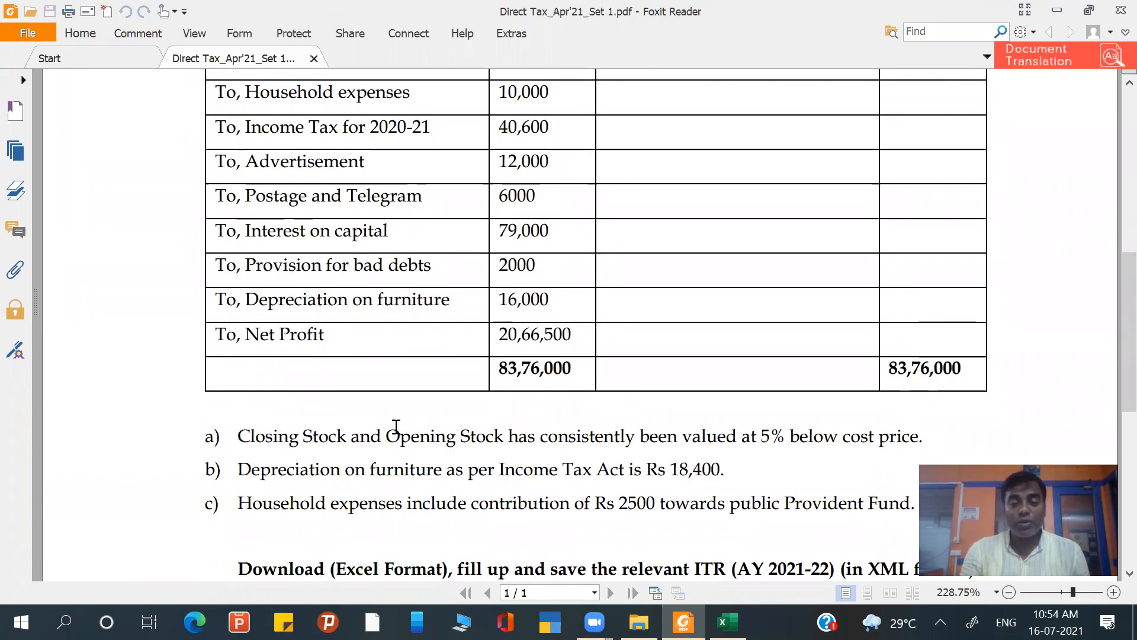
pyautogui.scroll(8, 396, 427)
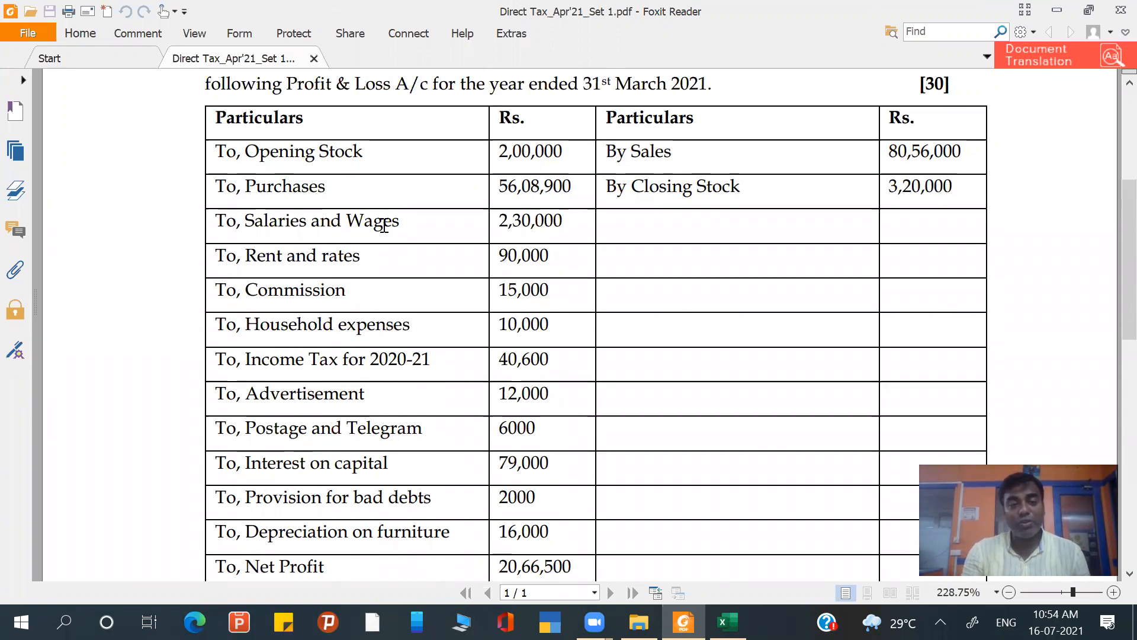
pyautogui.scroll(-2, 382, 225)
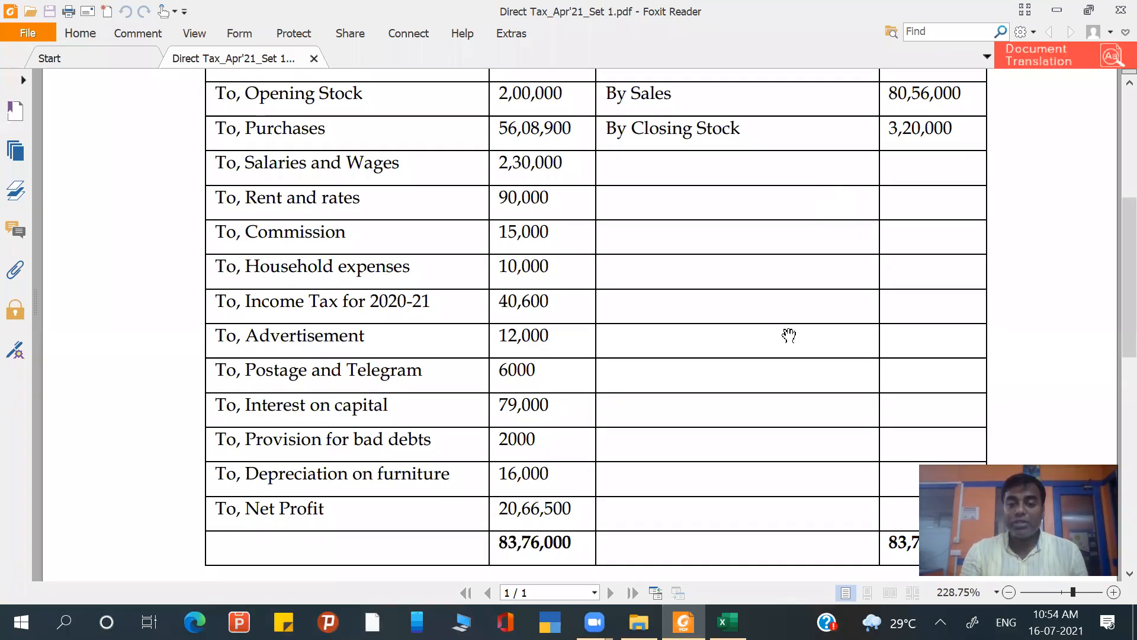
pyautogui.scroll(-3, 789, 335)
pyautogui.scroll(-1, 789, 336)
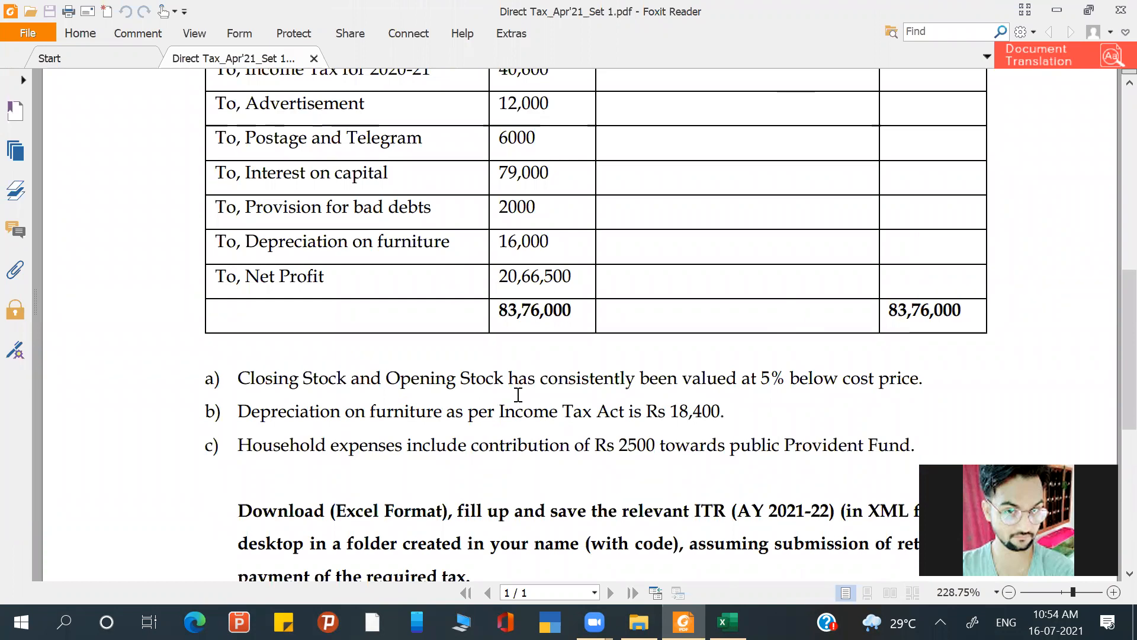
pyautogui.scroll(1, 516, 395)
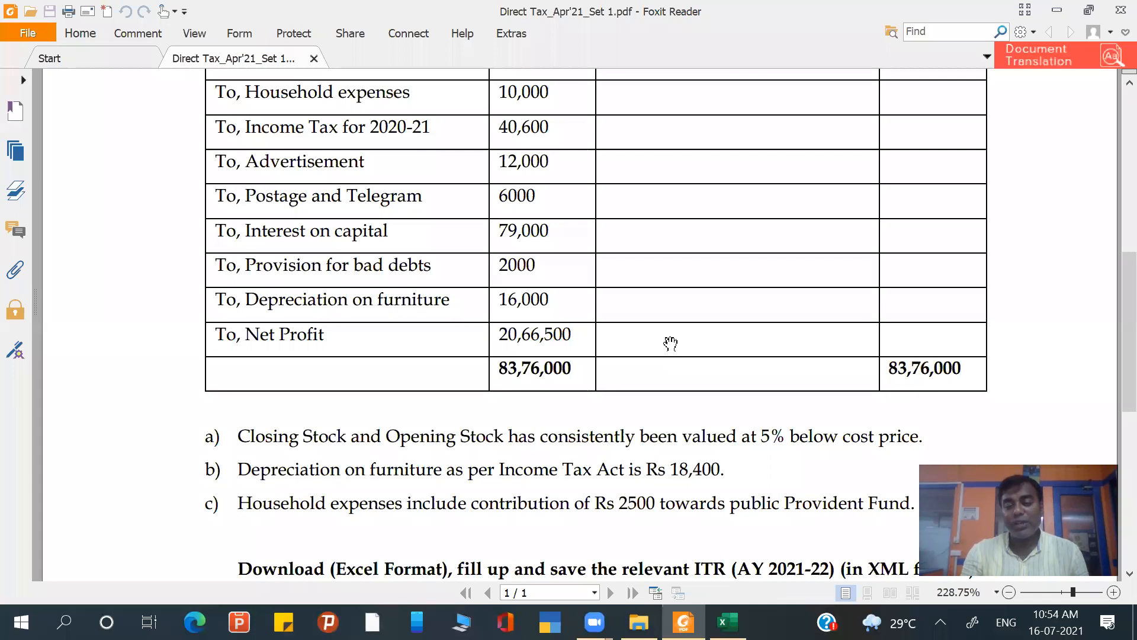
pyautogui.scroll(3, 671, 344)
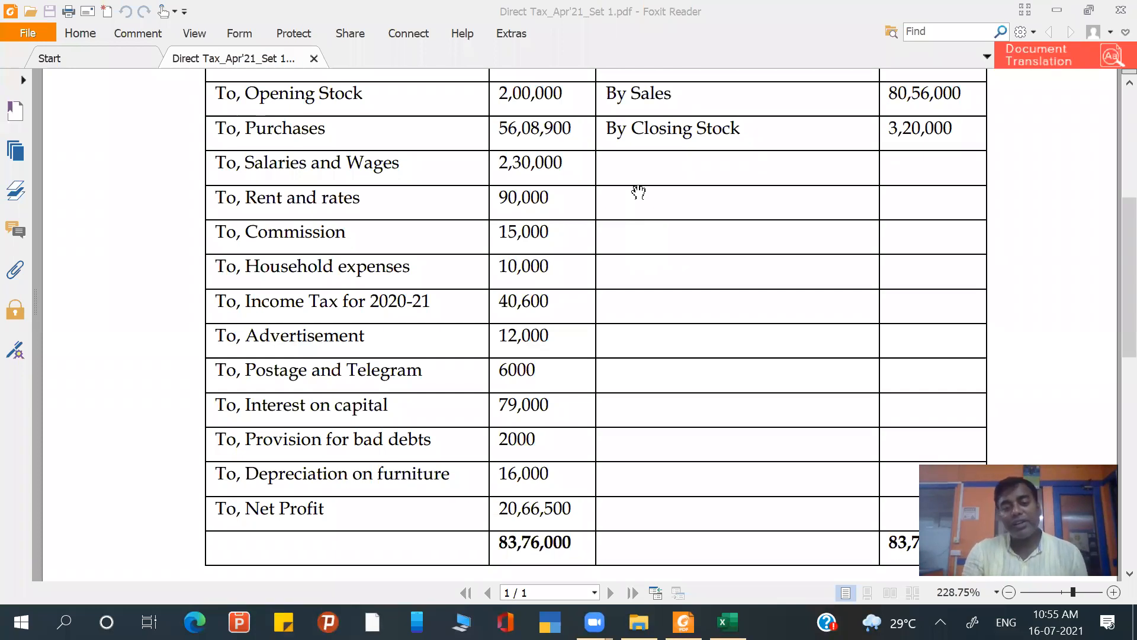
pyautogui.scroll(-3, 639, 191)
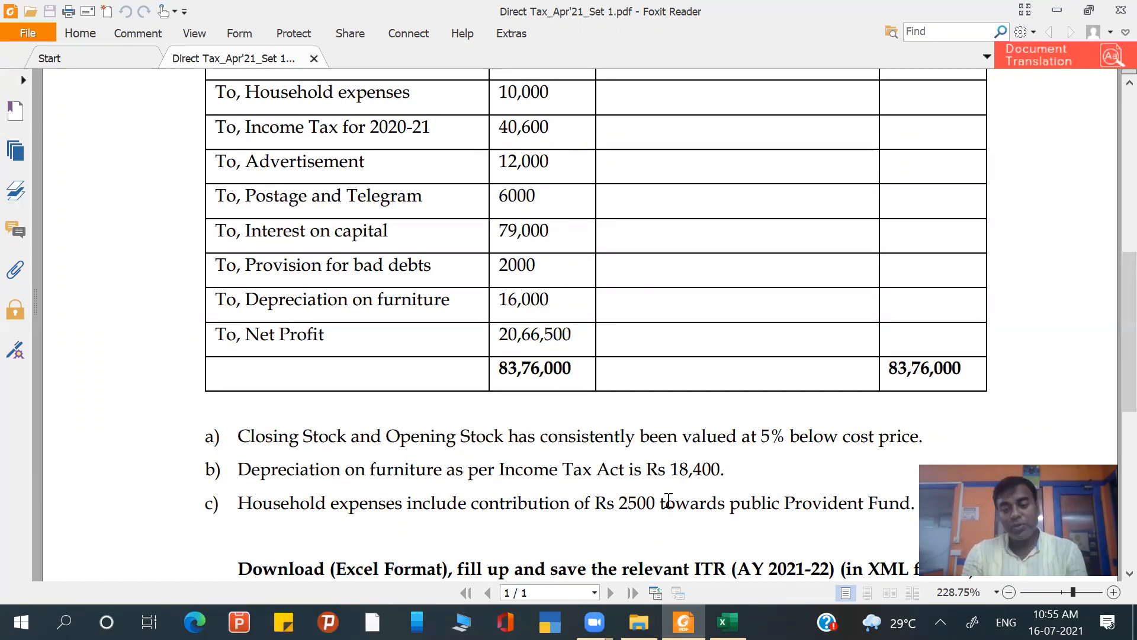
# - Switch to the Excel workbook and review the net profit line and disallowed expenses heading in the Q.1 PGBP computation
pyautogui.click(727, 622)
pyautogui.click(402, 386)
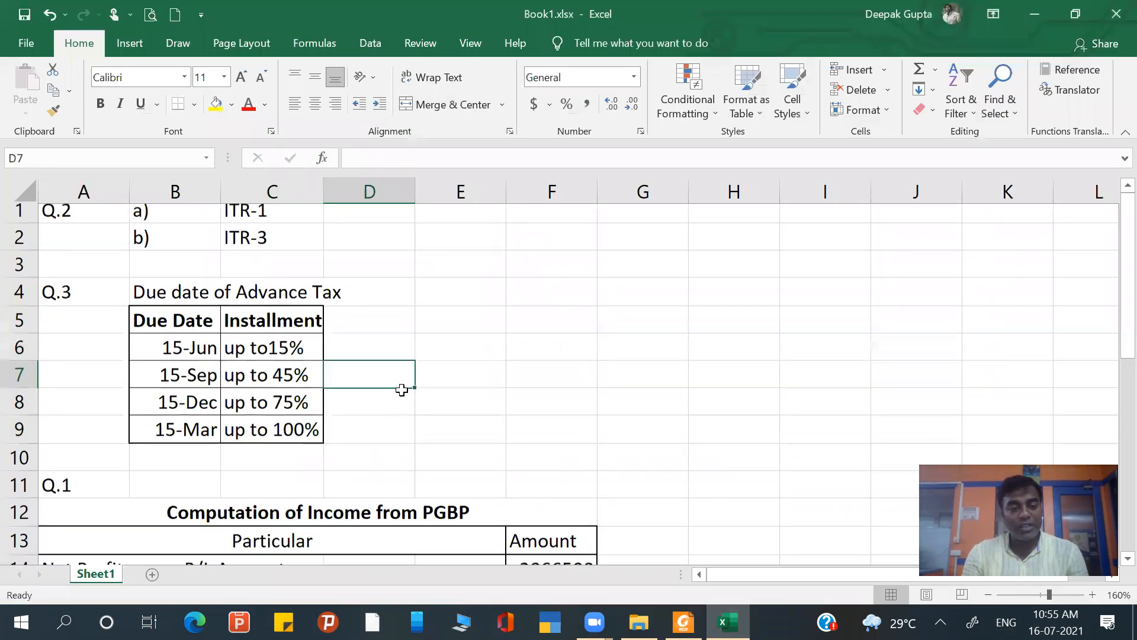
pyautogui.scroll(-3, 402, 389)
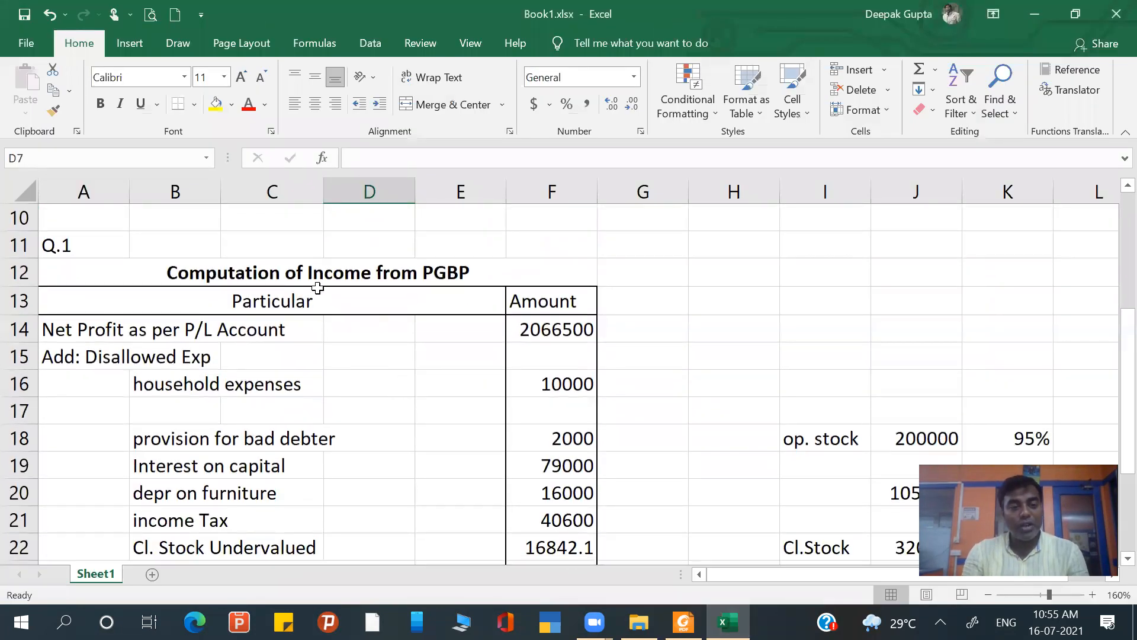
pyautogui.scroll(-1, 386, 284)
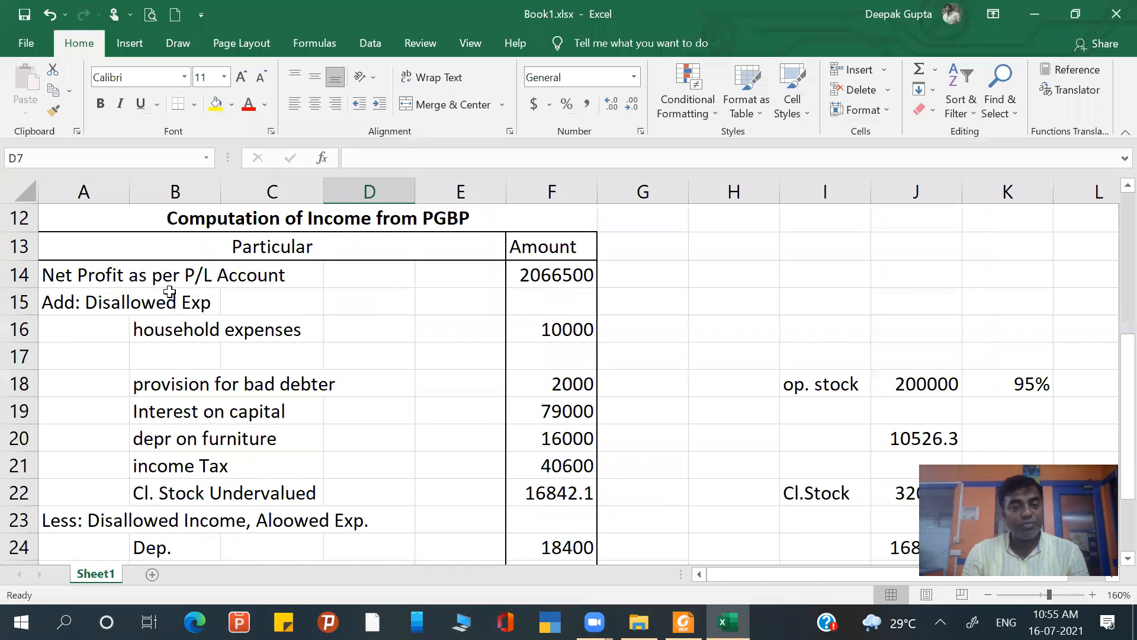
pyautogui.click(118, 275)
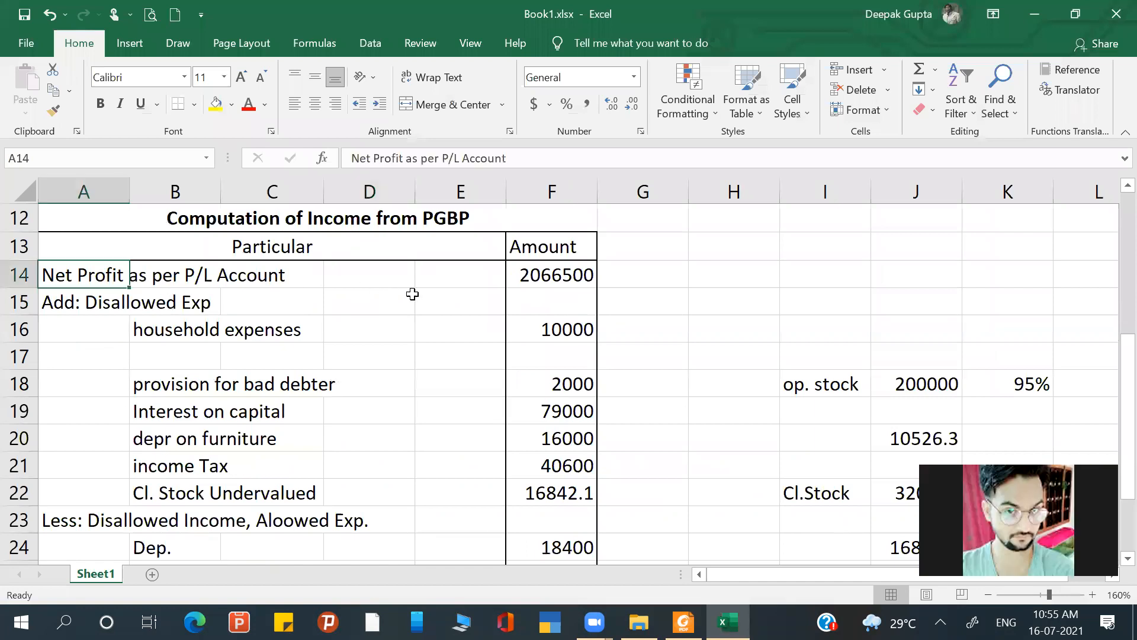
pyautogui.click(576, 276)
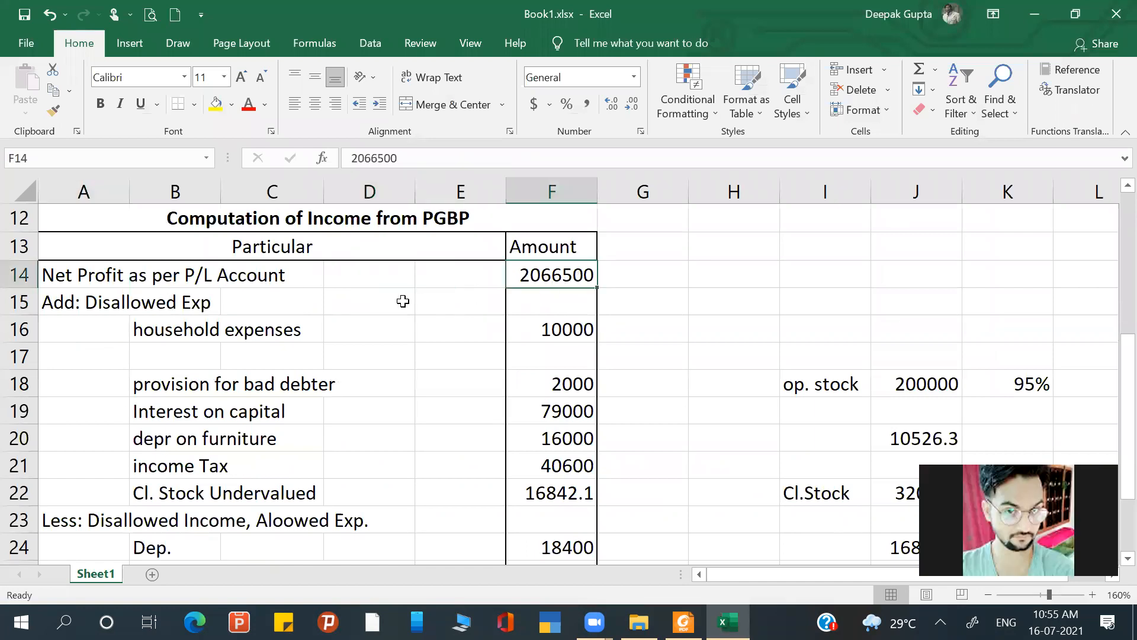
pyautogui.click(78, 302)
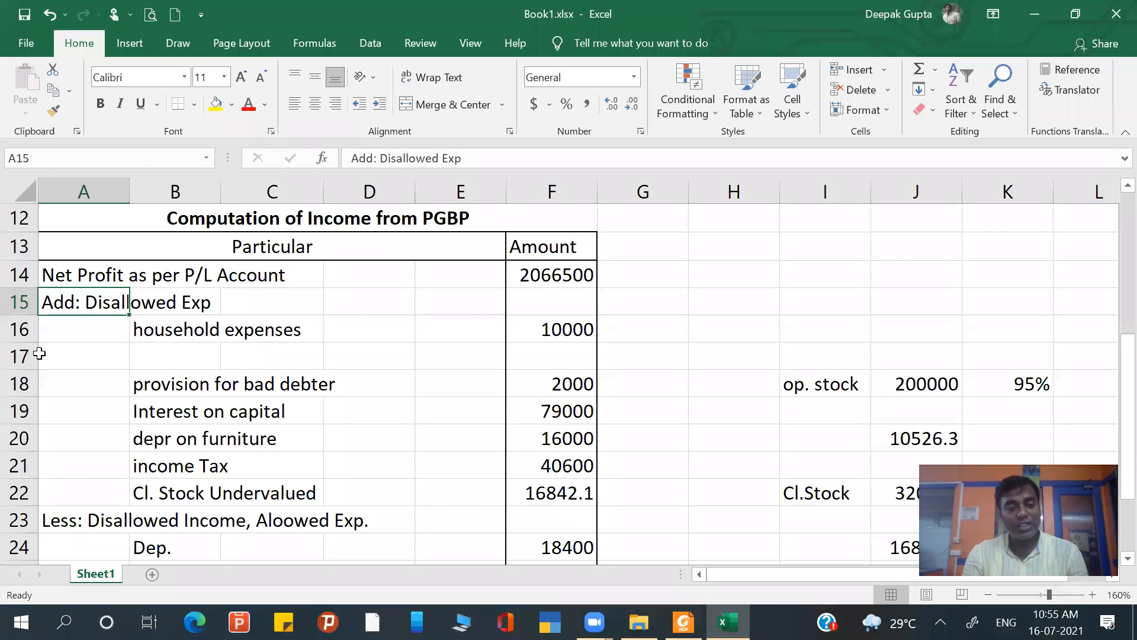
# - Delete the empty sheet row 17 between household expenses and the provision for bad debts
pyautogui.click(13, 356)
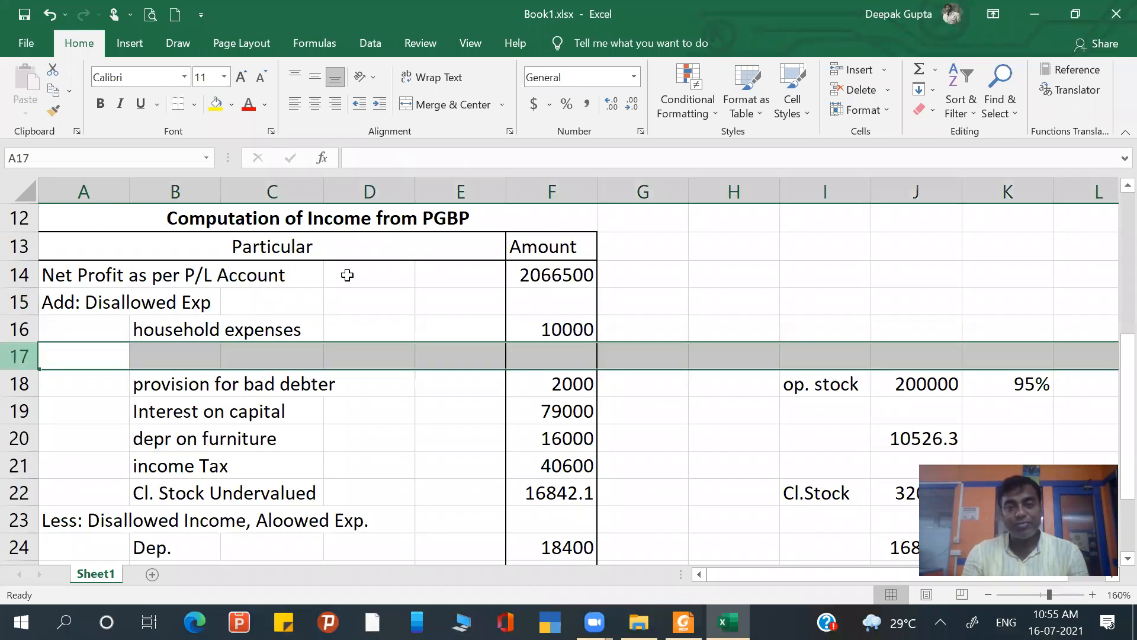
pyautogui.click(887, 90)
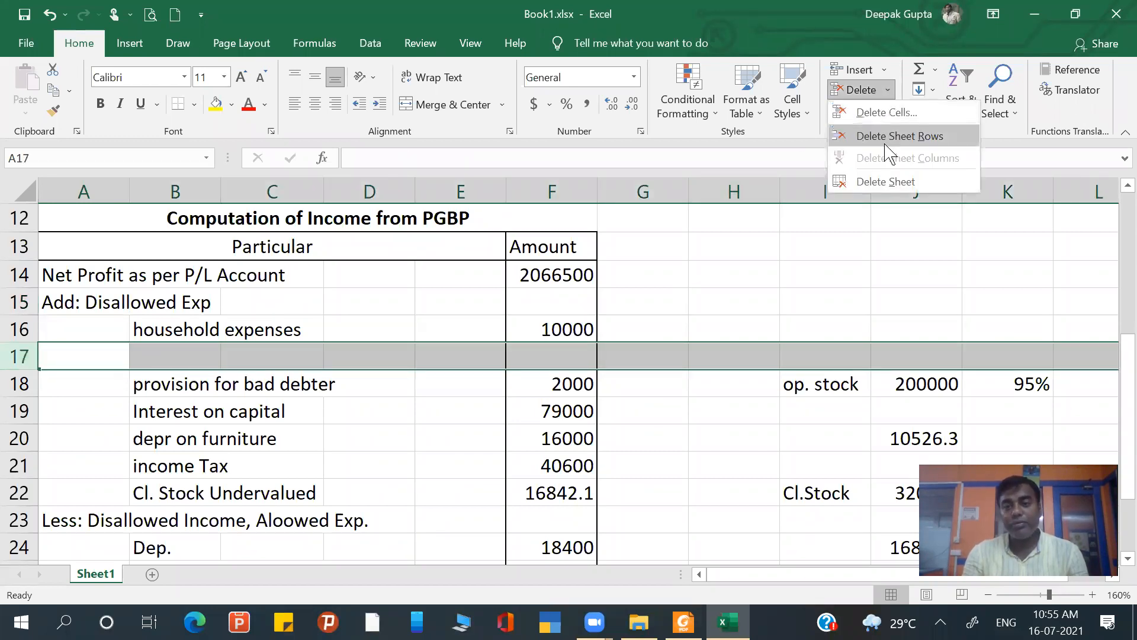
pyautogui.click(888, 140)
pyautogui.click(355, 327)
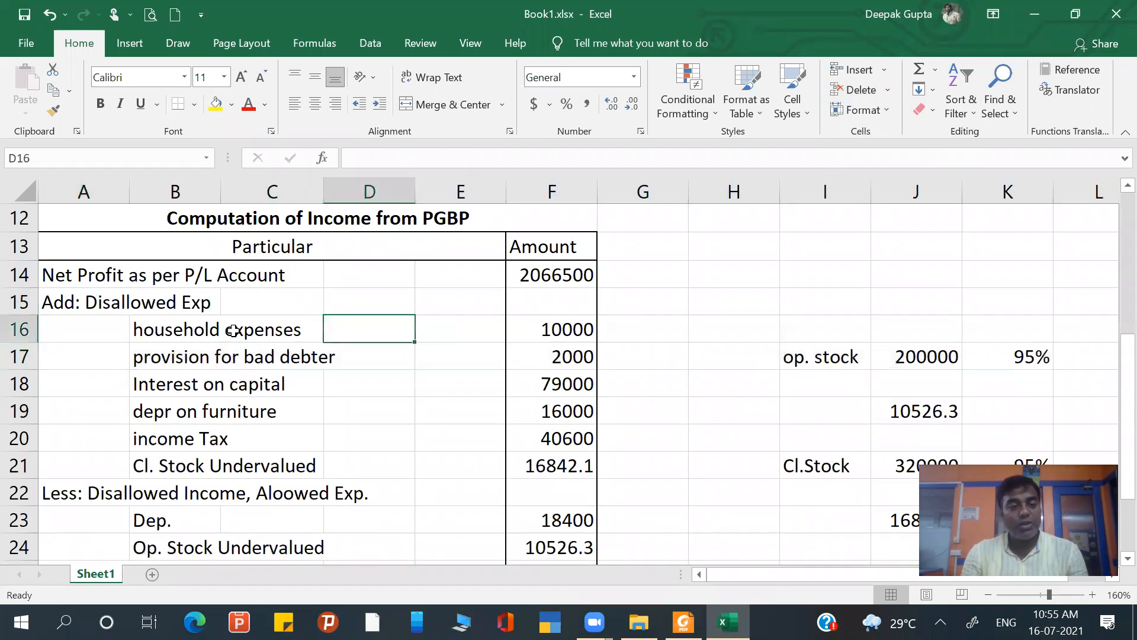
# - Go through the disallowed expenses and their amounts, from household expenses in row 16 to closing stock undervaluation in row 21
pyautogui.click(207, 329)
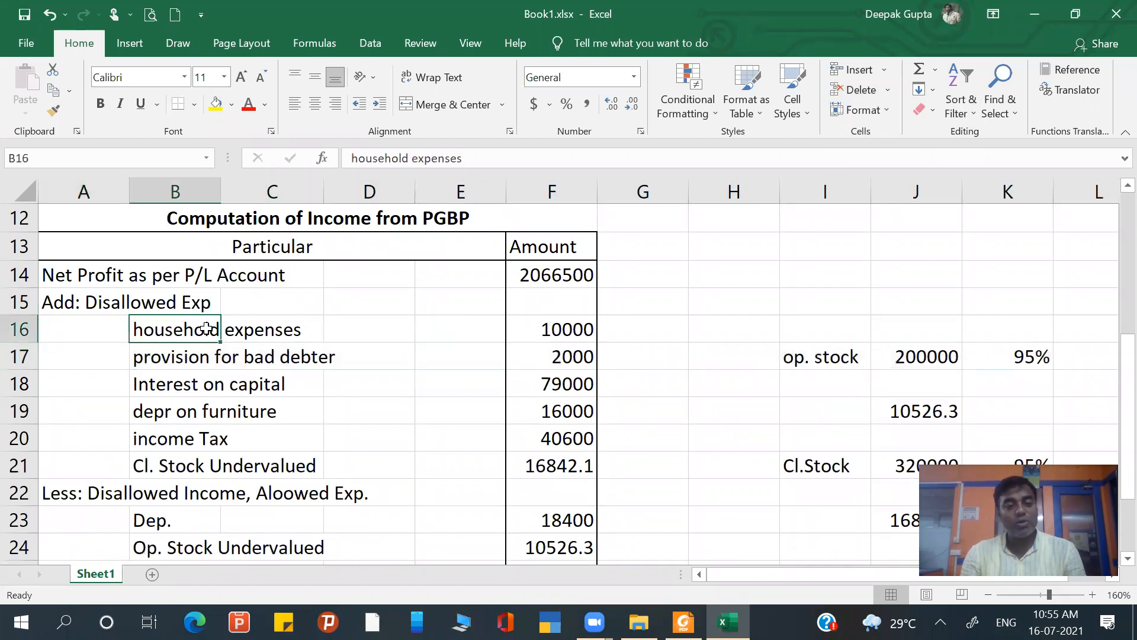
pyautogui.click(604, 329)
pyautogui.moveTo(203, 369); pyautogui.dragTo(214, 388)
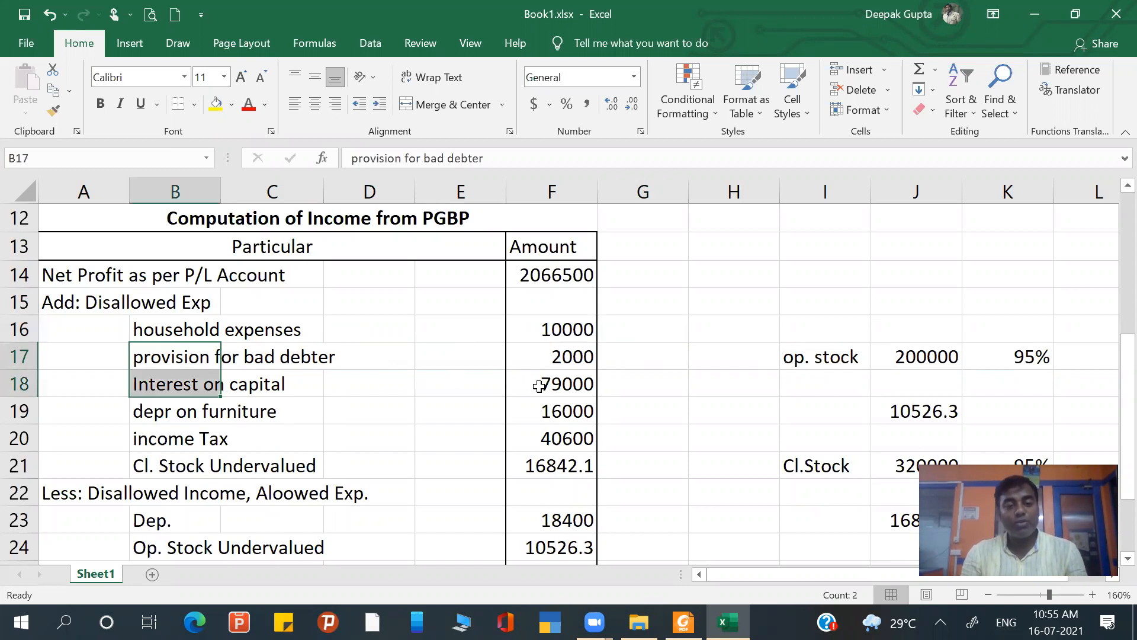
pyautogui.click(545, 361)
pyautogui.click(187, 387)
pyautogui.click(535, 391)
pyautogui.click(203, 409)
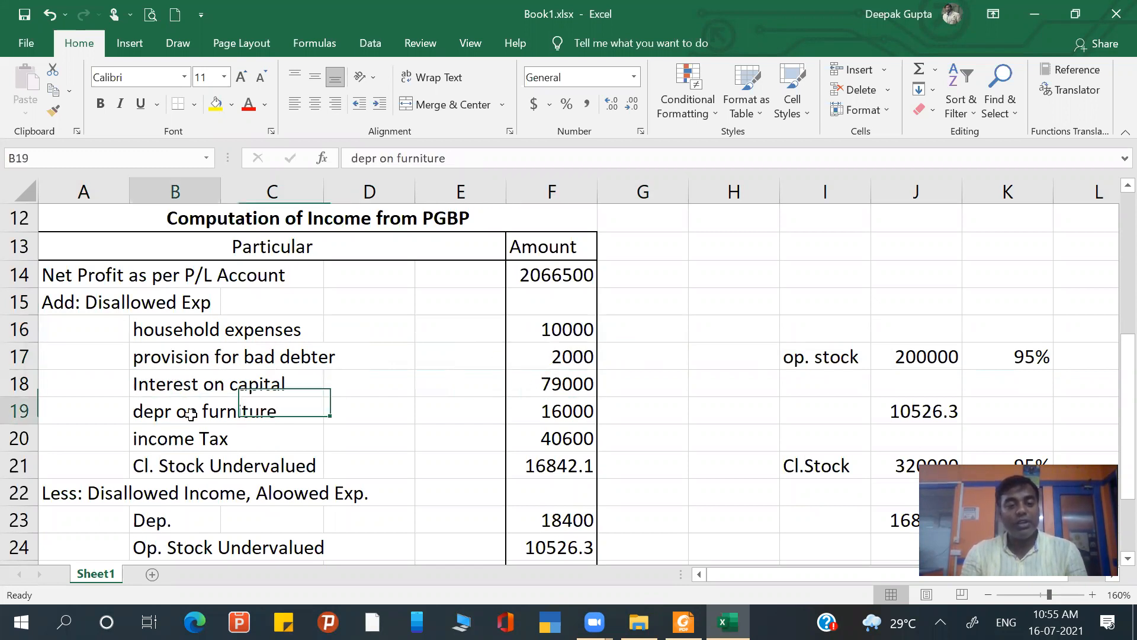
pyautogui.click(554, 411)
pyautogui.click(204, 439)
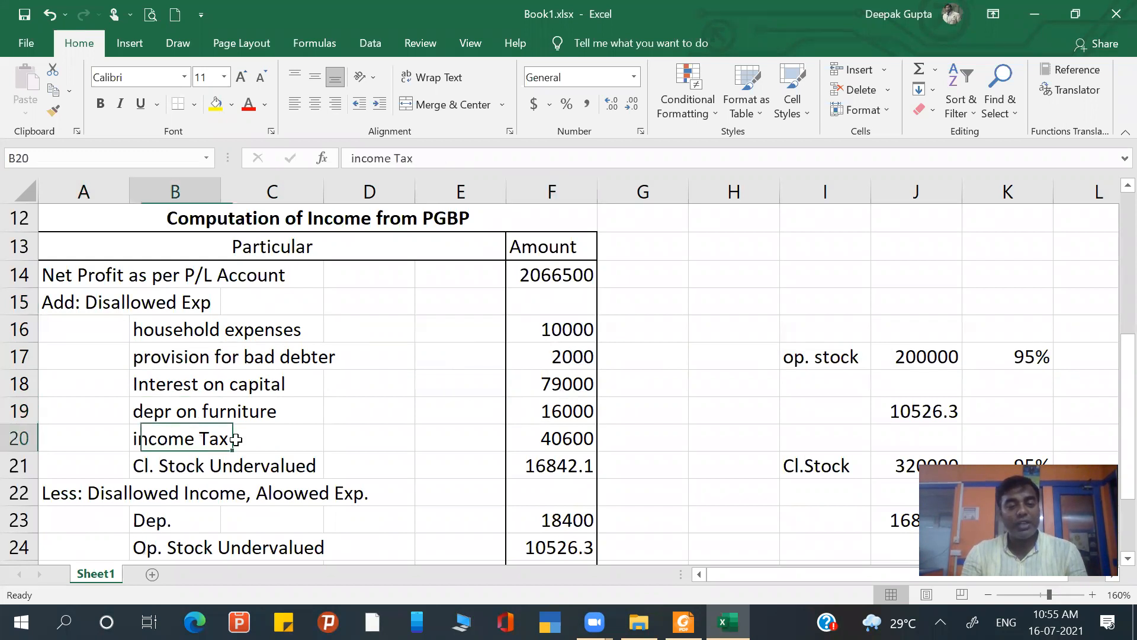
pyautogui.click(562, 445)
pyautogui.click(165, 462)
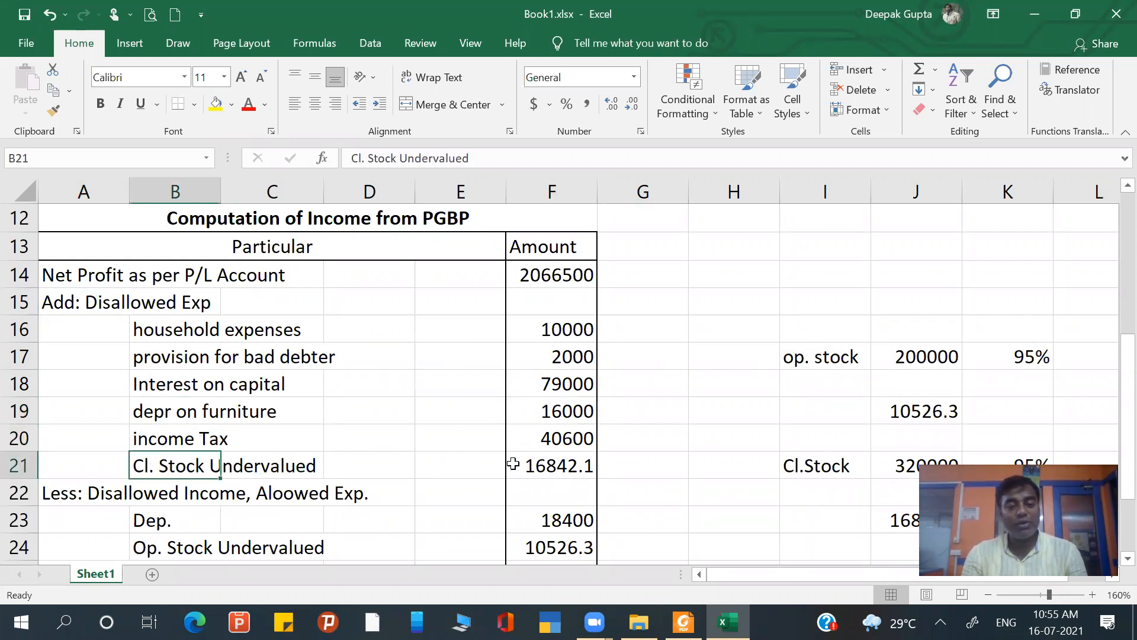
pyautogui.click(533, 470)
# - Check the closing stock amount in J21 against the Foxit Reader question paper and return to Excel's percentage in K21
pyautogui.scroll(-1, 533, 469)
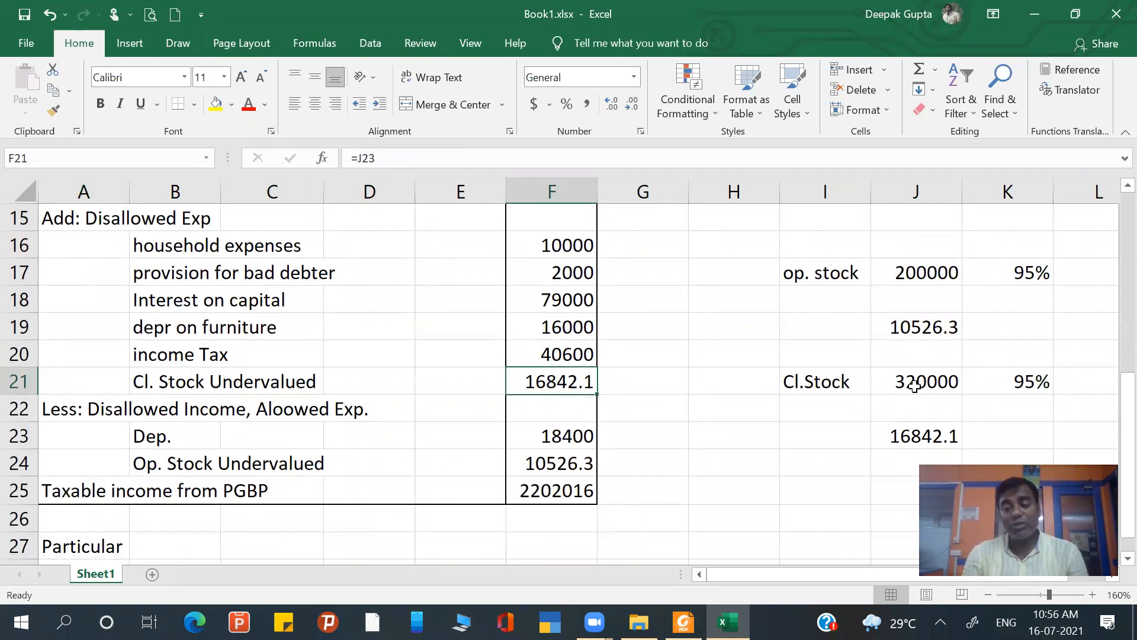
pyautogui.click(915, 385)
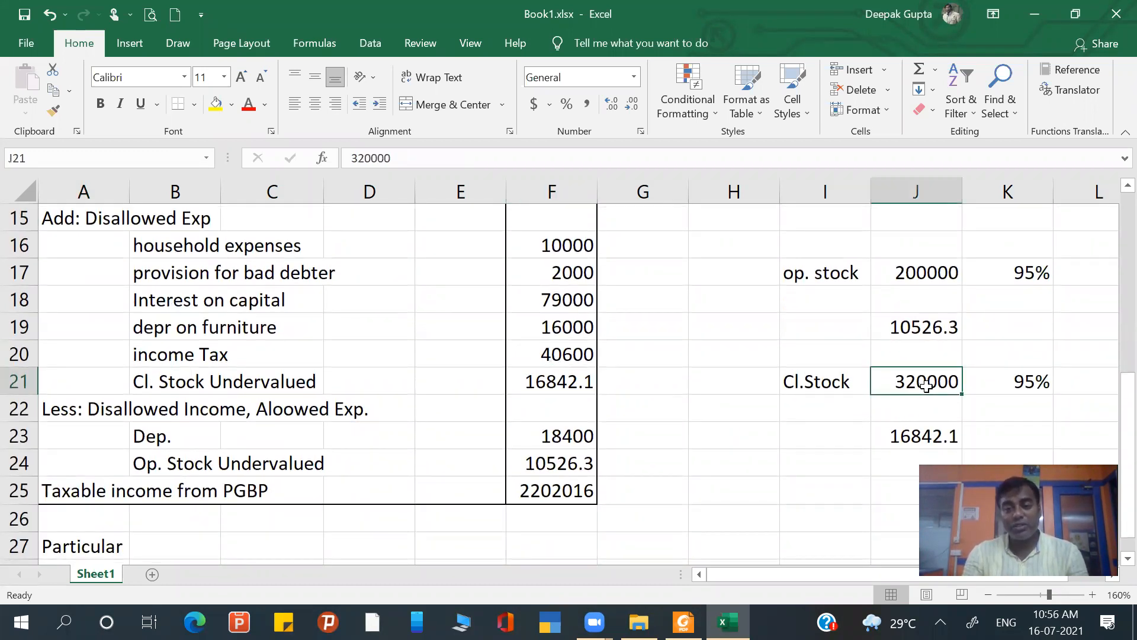
pyautogui.hotkey('alt', 'Tab')
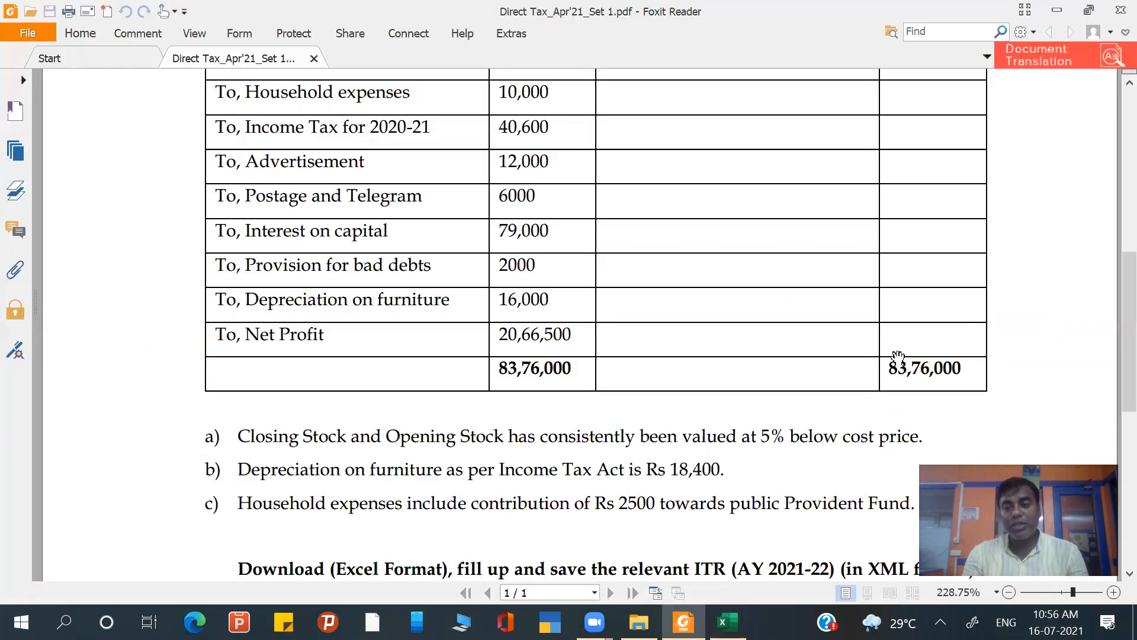
pyautogui.scroll(3, 898, 357)
pyautogui.scroll(1, 896, 356)
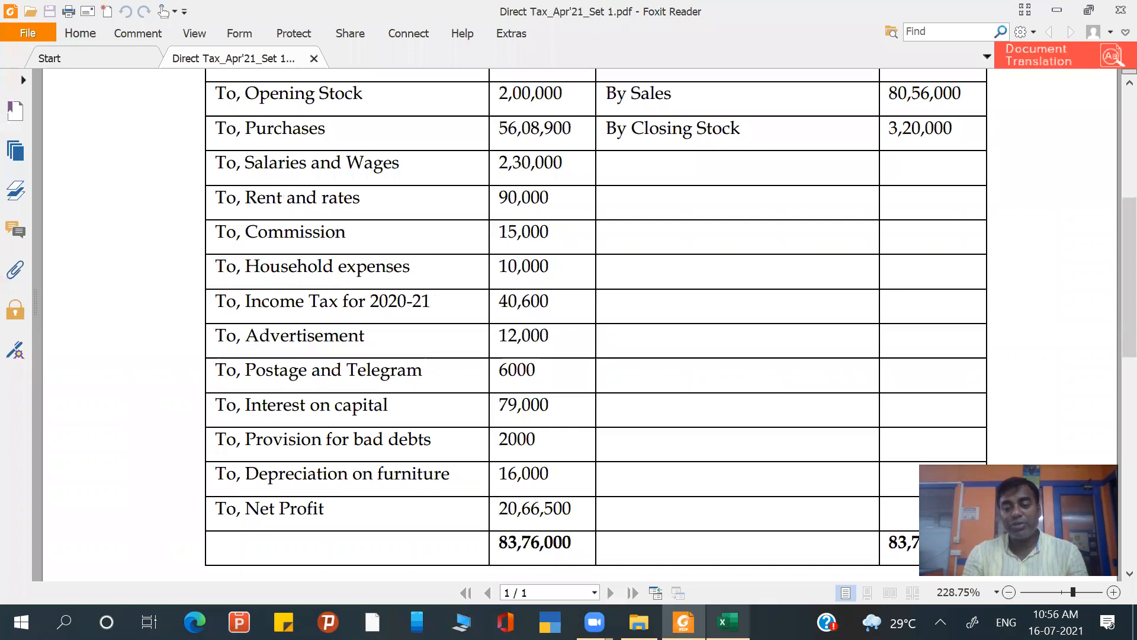
pyautogui.hotkey('alt', 'Tab')
pyautogui.click(1041, 379)
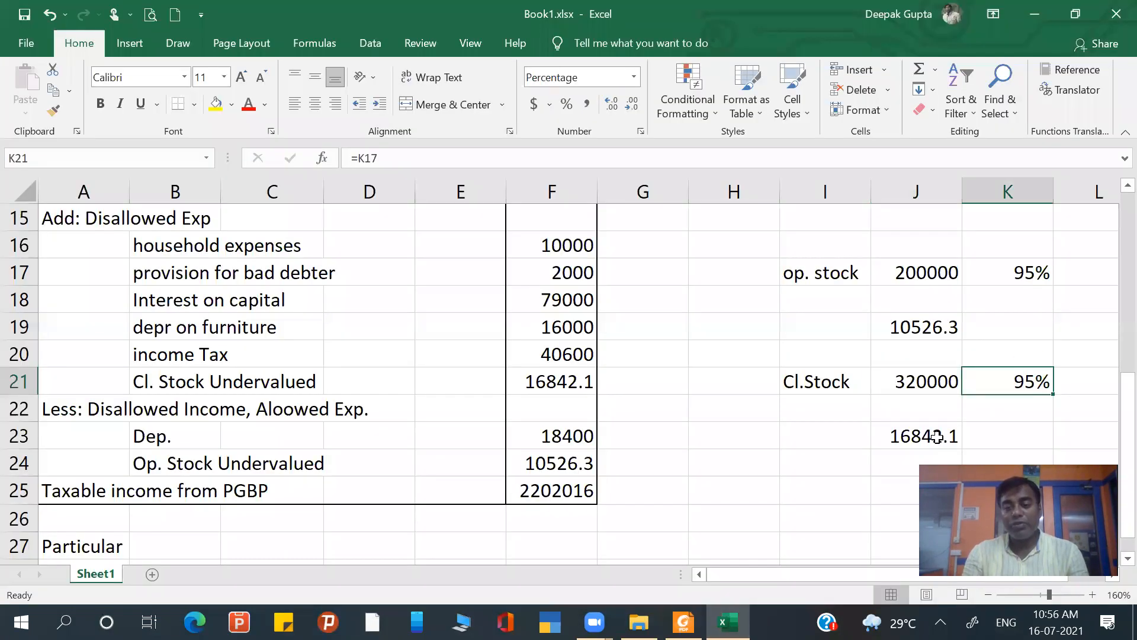
# - Inspect the closing stock undervaluation formula in J23 and the reference to it in F21, keeping both formulas as they are
pyautogui.doubleClick(942, 435)
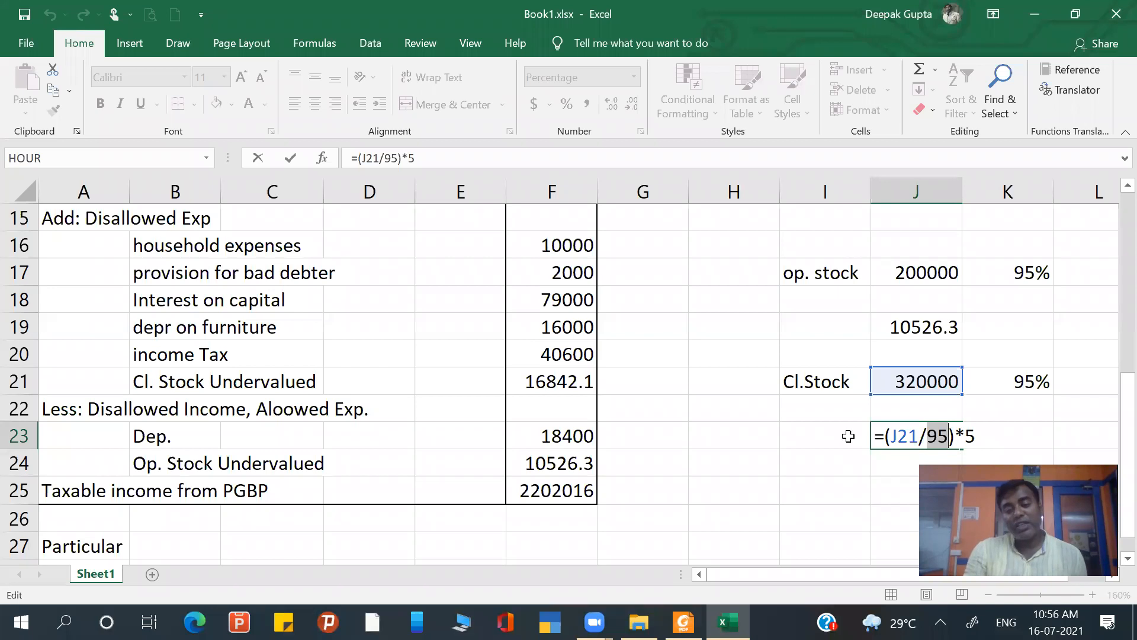
pyautogui.click(746, 461)
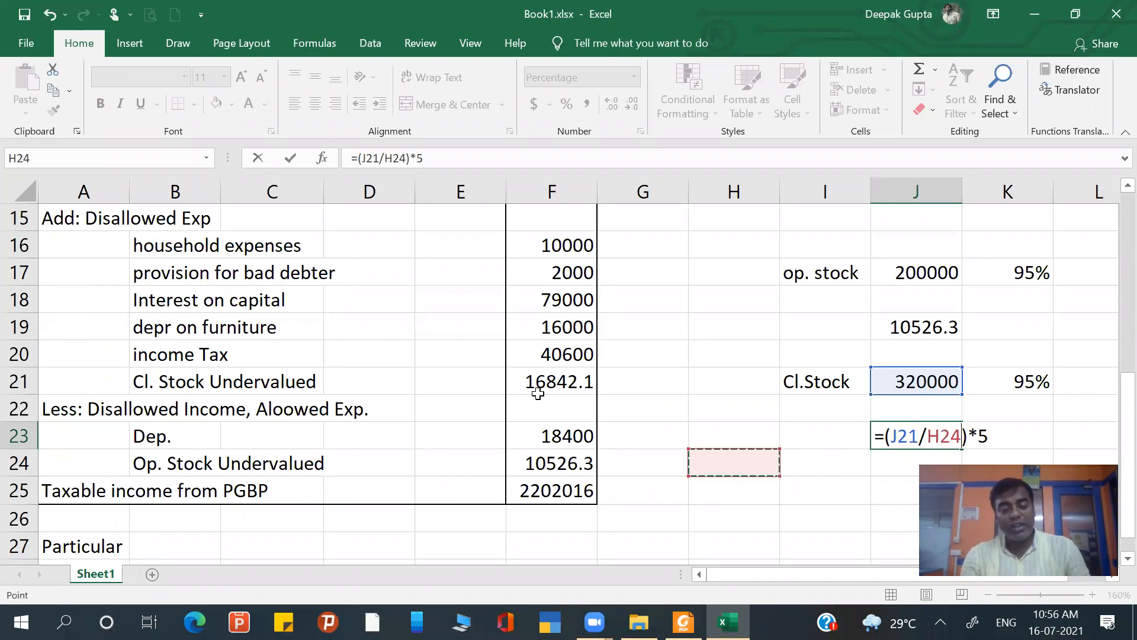
pyautogui.hotkey('ctrl', 'Return')
pyautogui.click(538, 393)
pyautogui.doubleClick(537, 392)
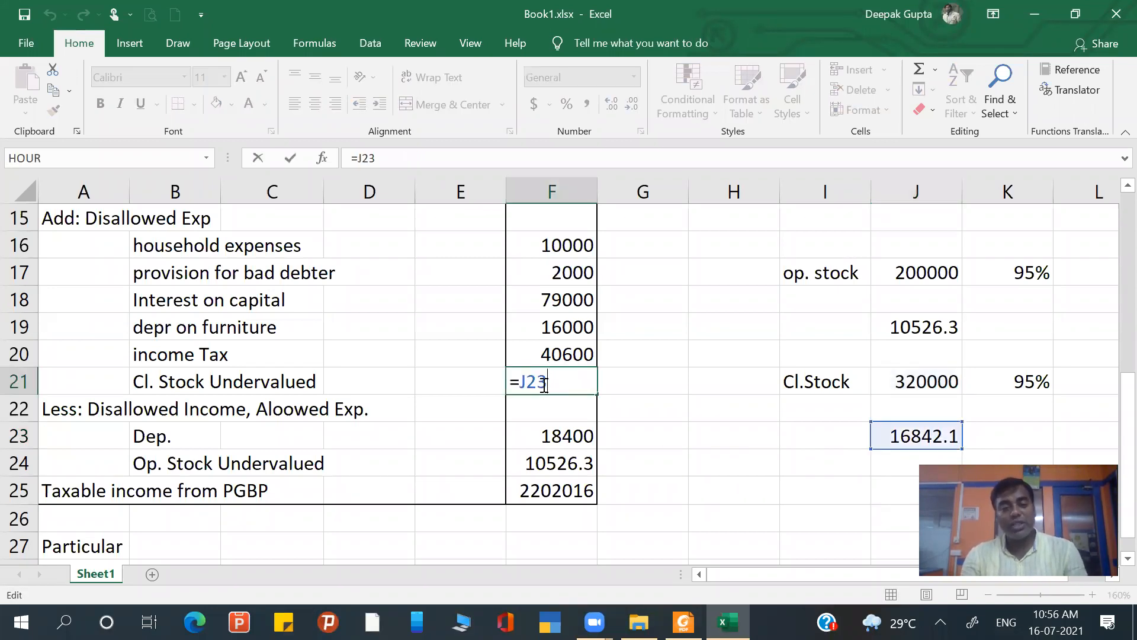
pyautogui.hotkey('ctrl', 'Return')
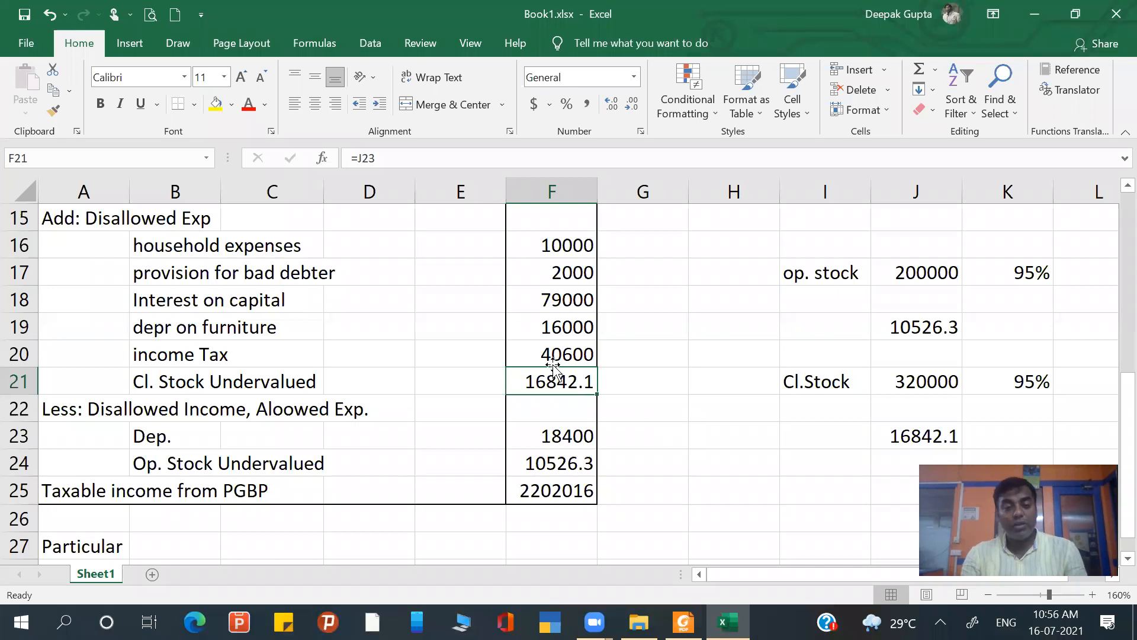
# - Check the depreciation entry among the deductions and its amount in F23
pyautogui.scroll(1, 554, 368)
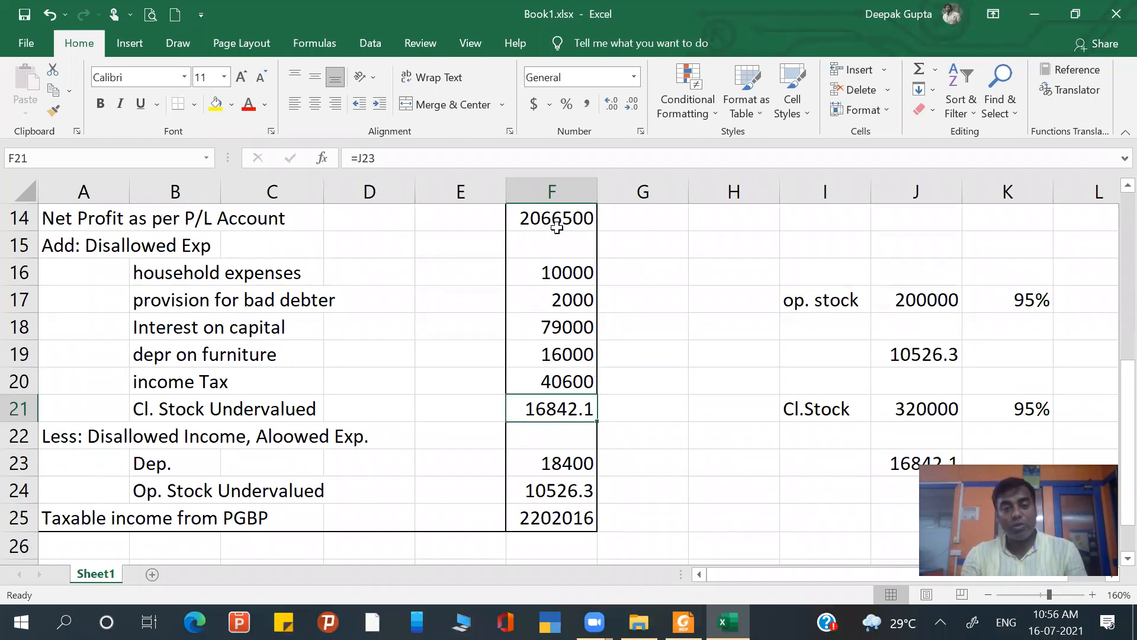
pyautogui.doubleClick(197, 463)
pyautogui.click(564, 463)
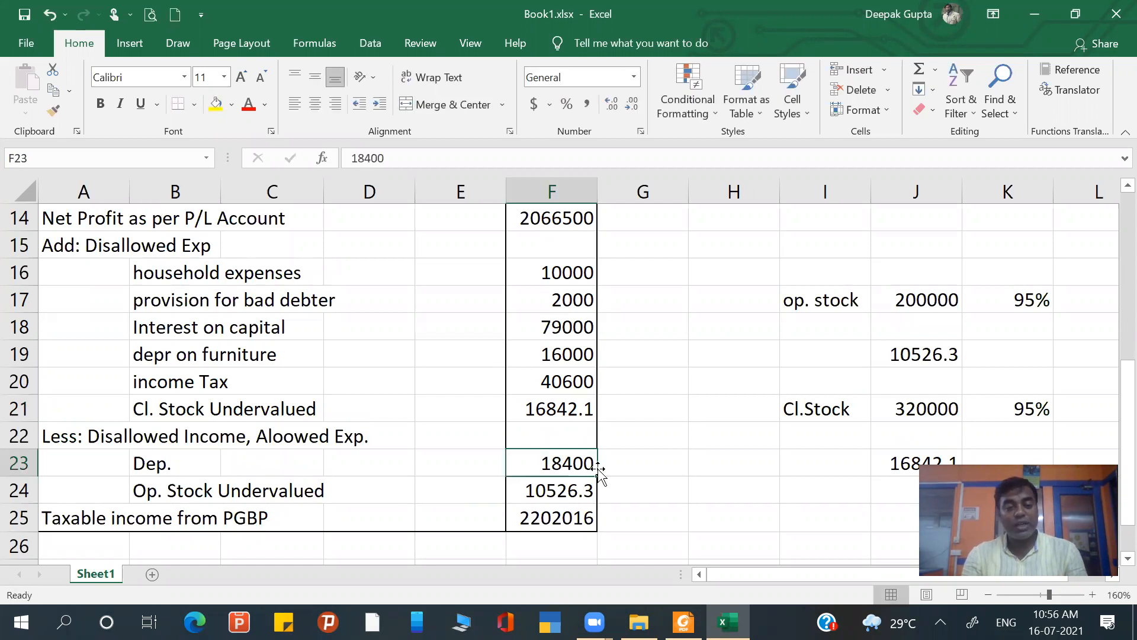
# - Inspect the opening stock undervaluation formula in J19, its deduction in row 24 and the taxable PGBP income formula in F25
pyautogui.click(196, 493)
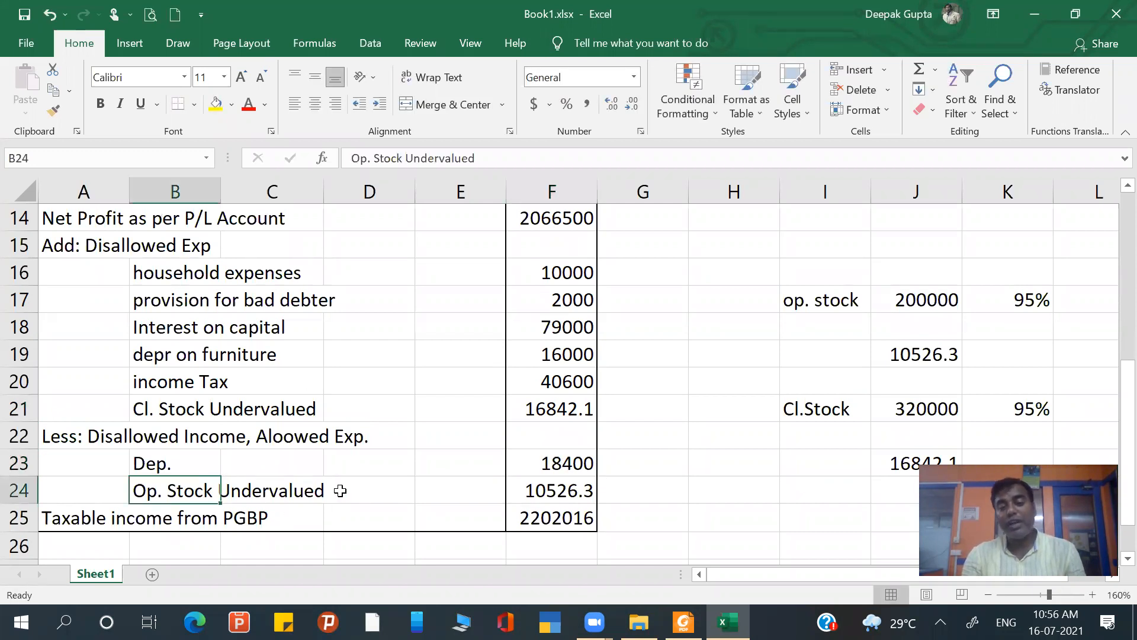
pyautogui.click(928, 355)
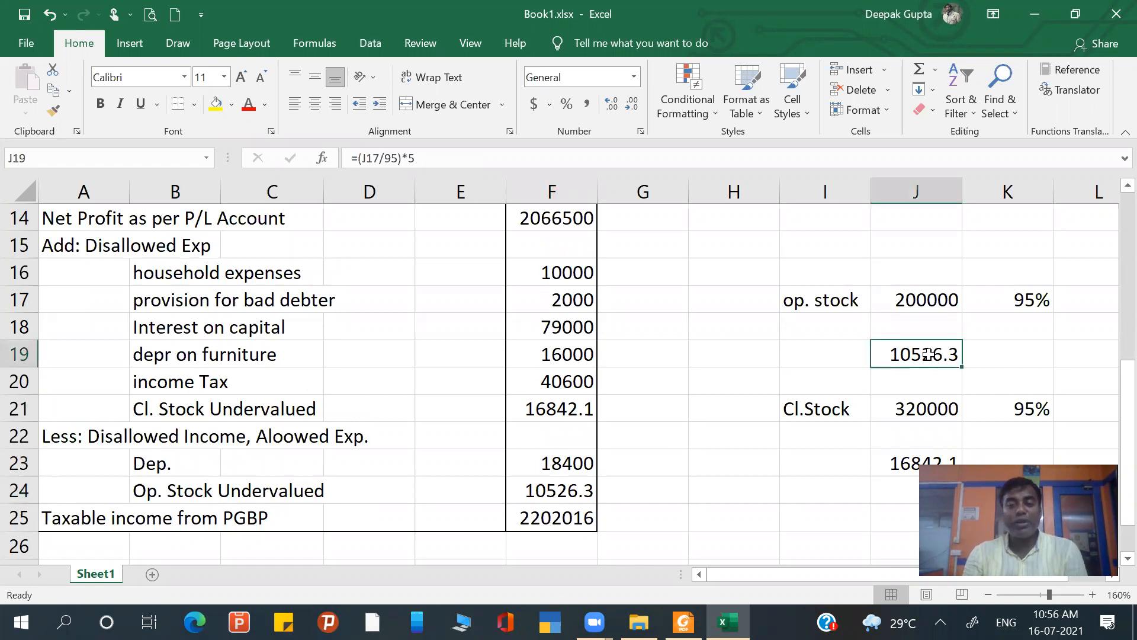
pyautogui.doubleClick(928, 355)
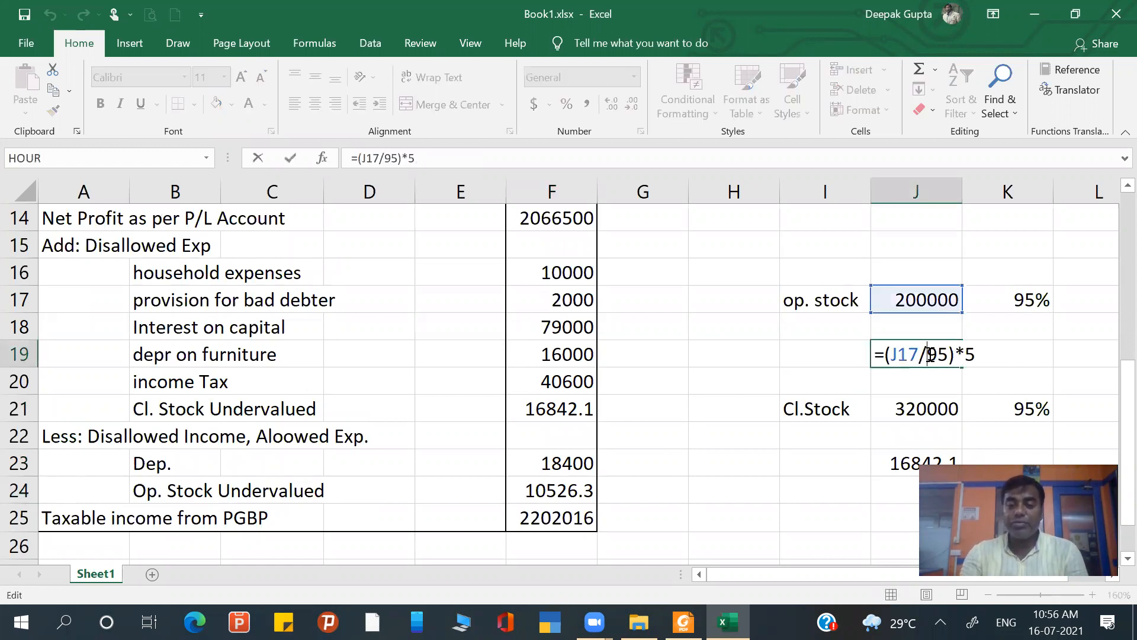
pyautogui.press('Return')
pyautogui.moveTo(548, 475); pyautogui.dragTo(562, 491)
pyautogui.click(546, 517)
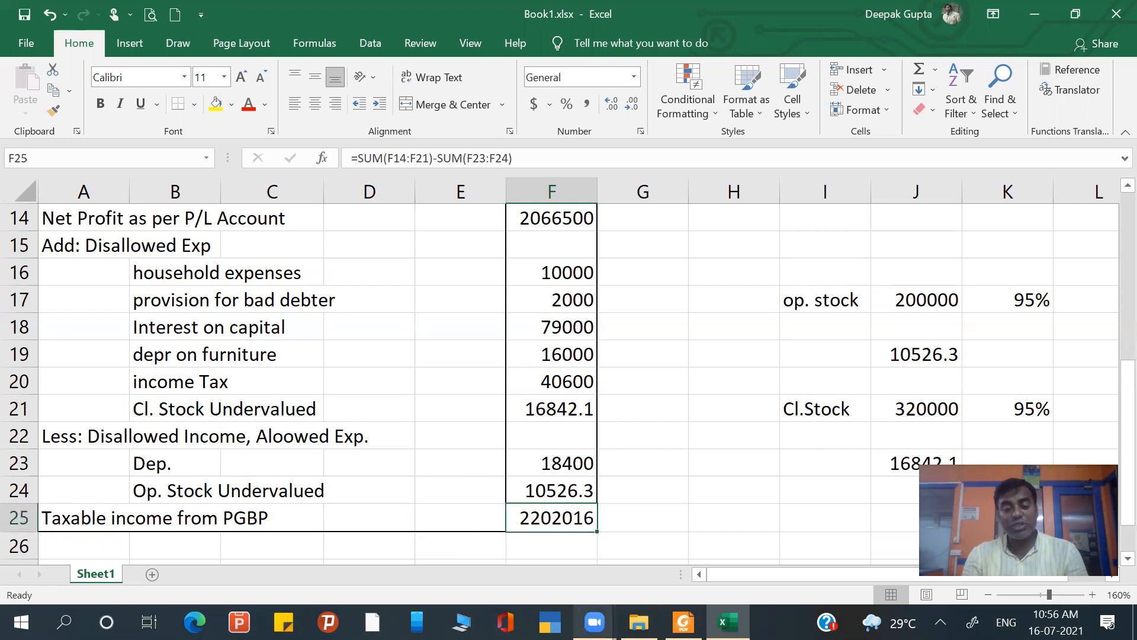
pyautogui.click(718, 382)
# - Switch to Chrome and search the web for "welcome to ica"
pyautogui.press('super+r')
pyautogui.press('Return')
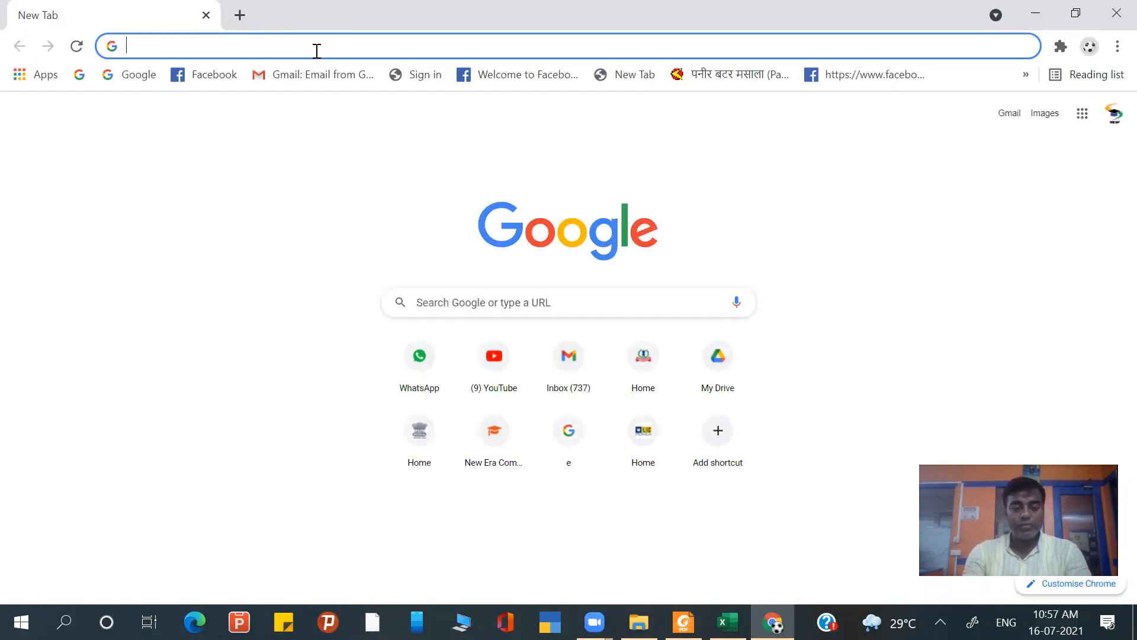
pyautogui.write('welcome to ica')
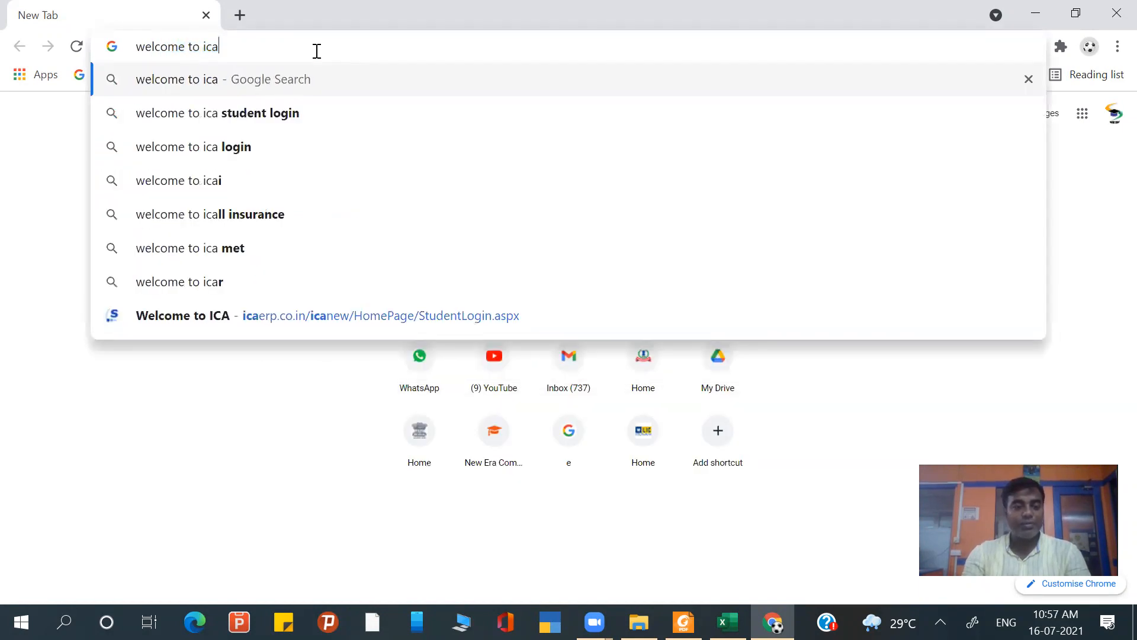
pyautogui.press('Return')
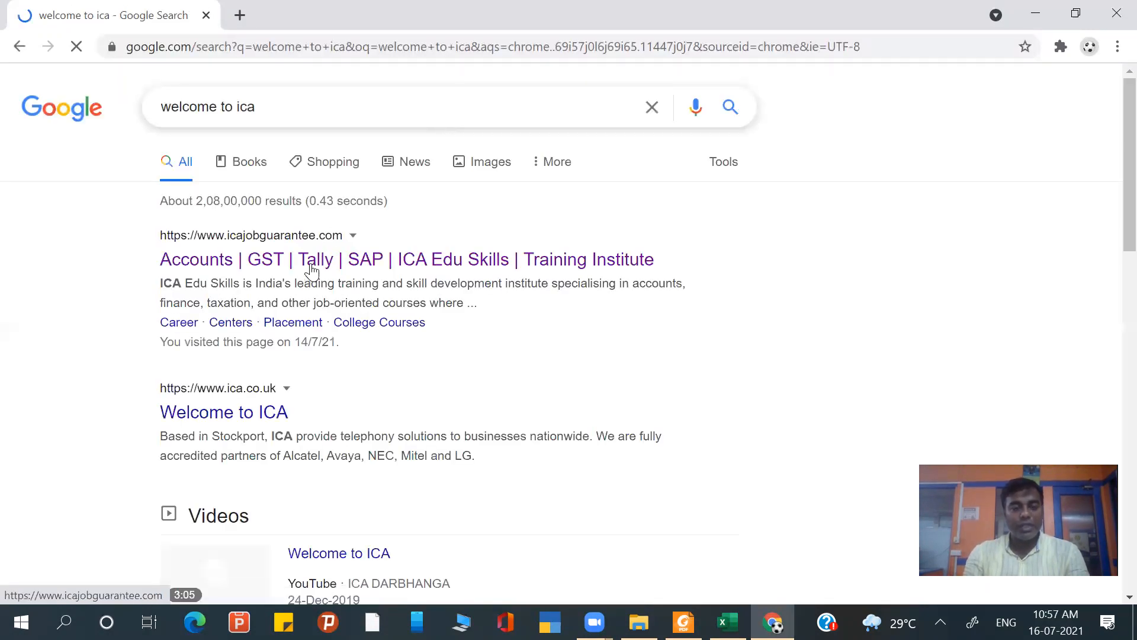
# - Open the ICA student login page from the ICA Edu Skills site and sign in with the saved e-mail and password
pyautogui.click(356, 260)
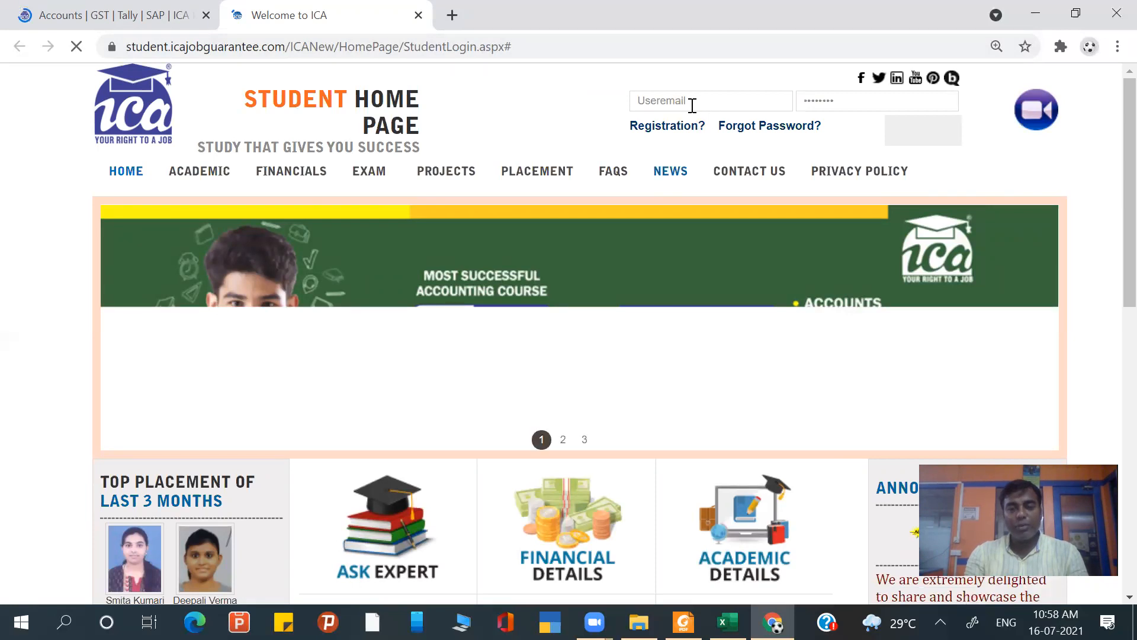
pyautogui.click(686, 106)
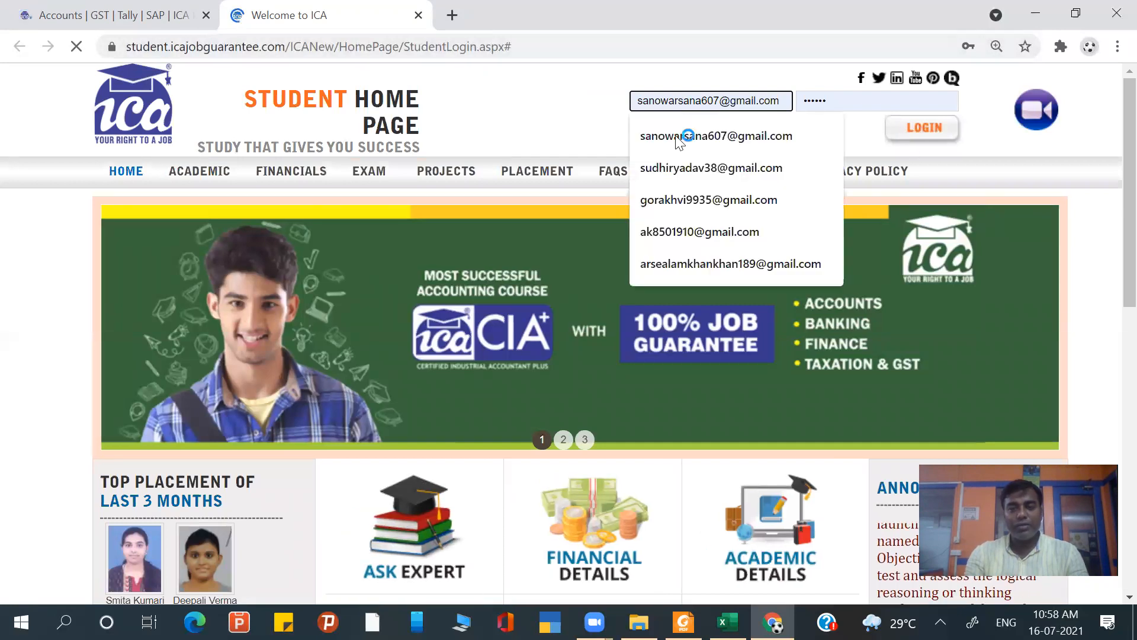
pyautogui.click(539, 110)
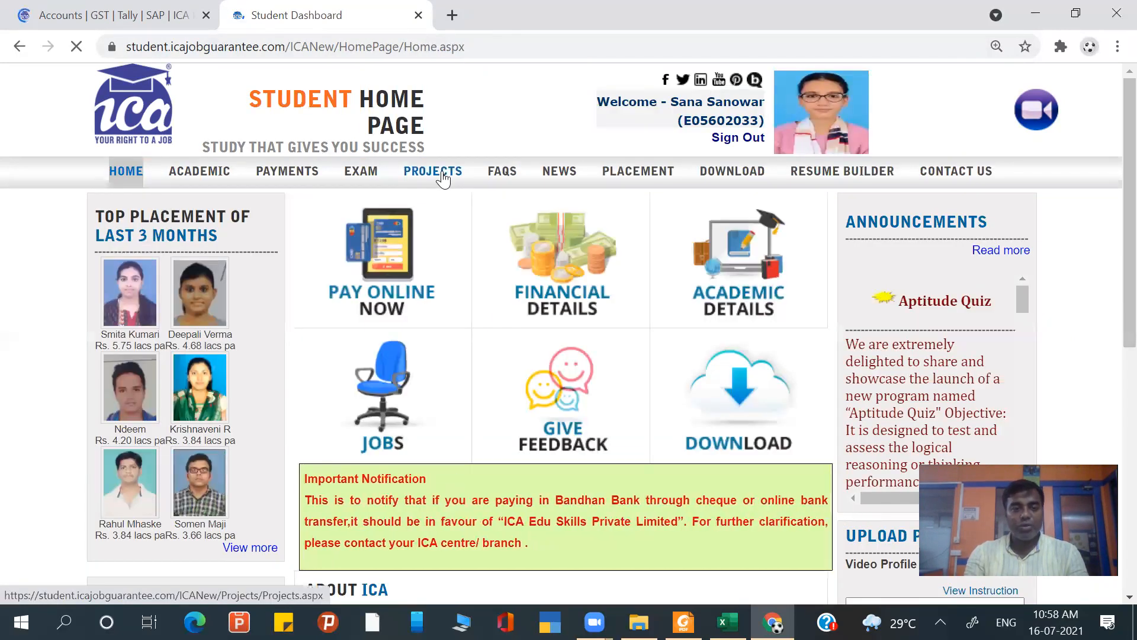
# - Open the ITR project's e-Filing site, dismiss its banner and display the offline Income Tax Return Preparation Utilities
pyautogui.click(443, 177)
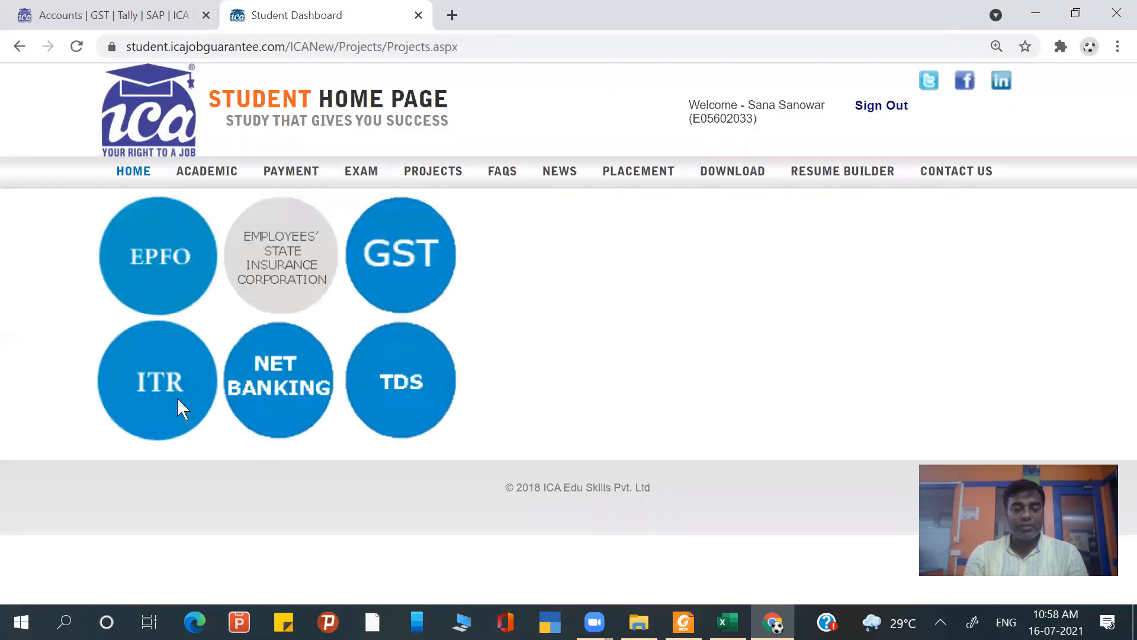
pyautogui.click(182, 409)
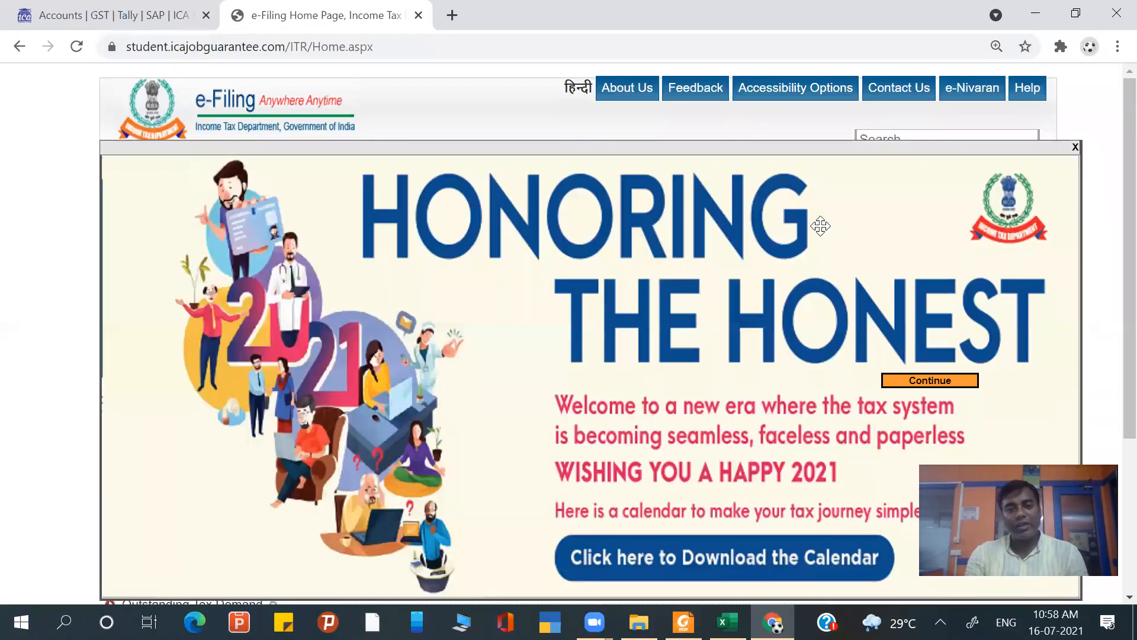
pyautogui.click(930, 380)
pyautogui.scroll(-1, 889, 365)
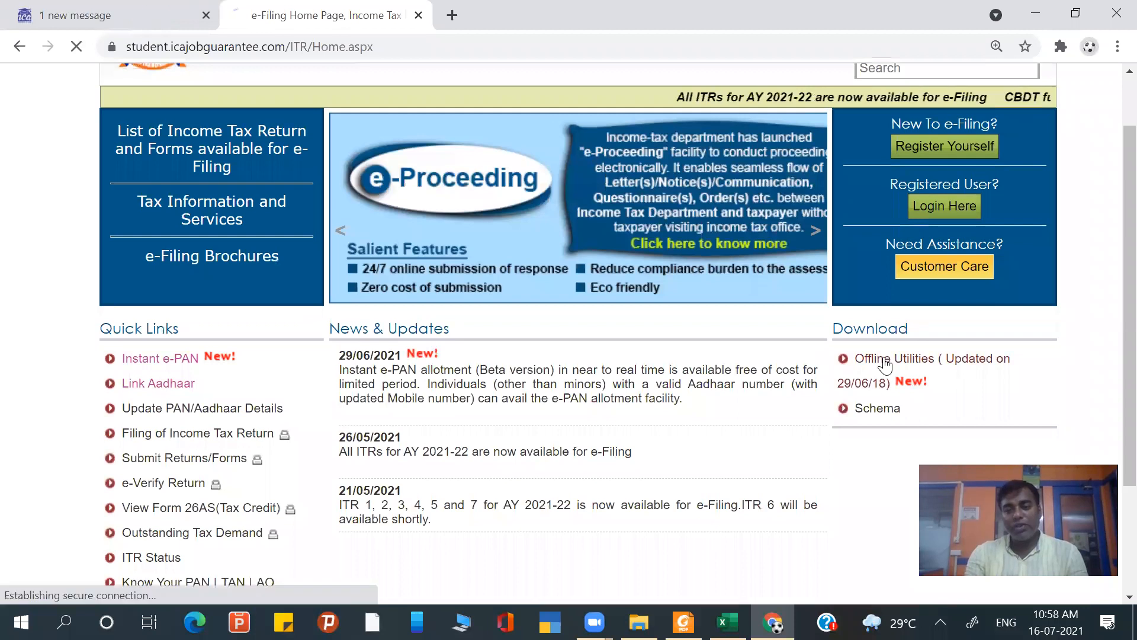
pyautogui.click(847, 379)
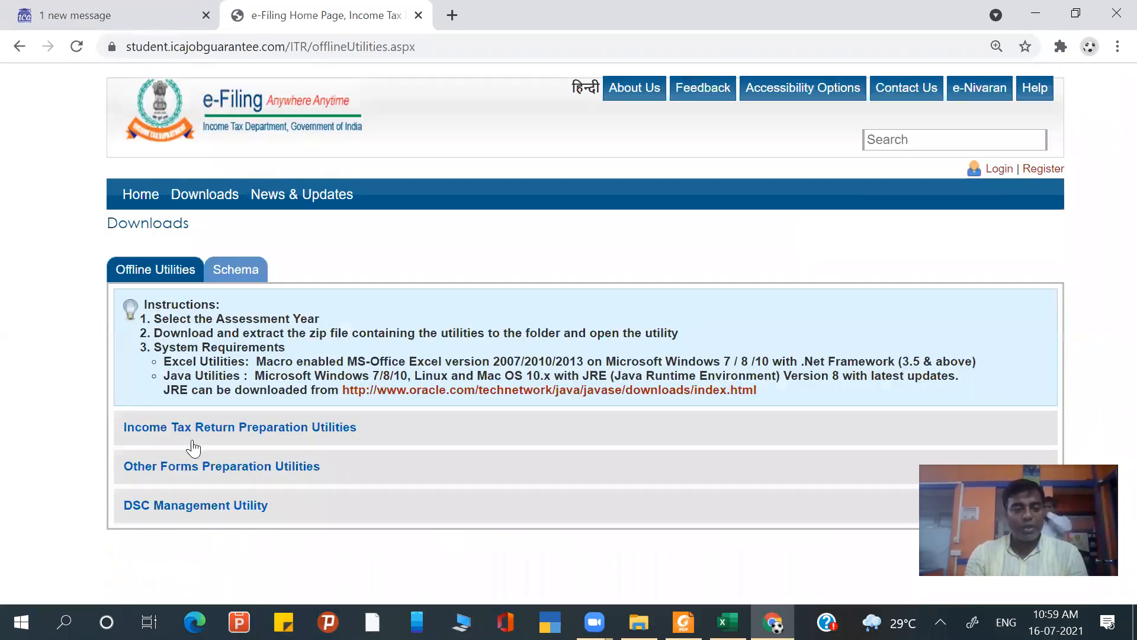
pyautogui.click(196, 438)
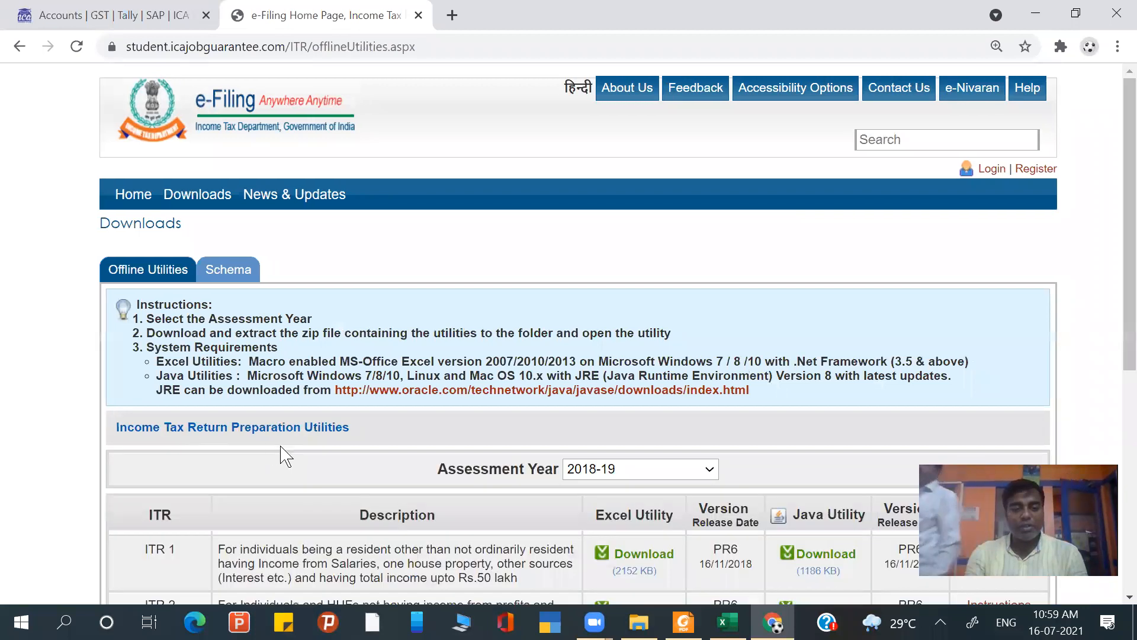
# - Check the available assessment years for the return utilities, keep 2018-19 and look through the ITR forms
pyautogui.scroll(-1, 285, 456)
pyautogui.scroll(-1, 285, 457)
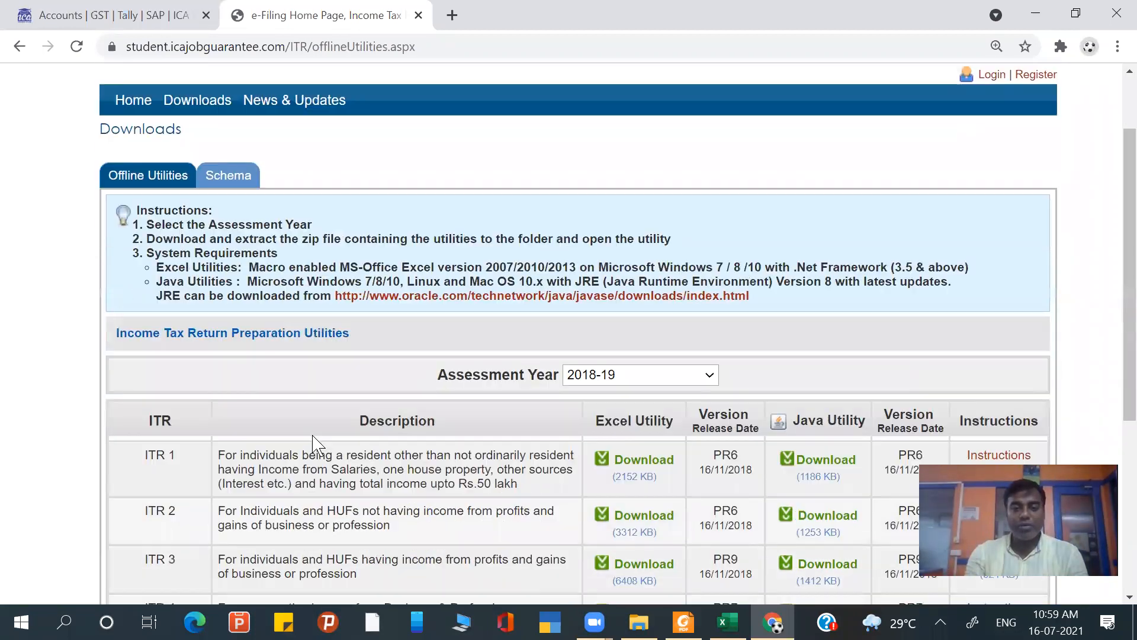
pyautogui.click(668, 385)
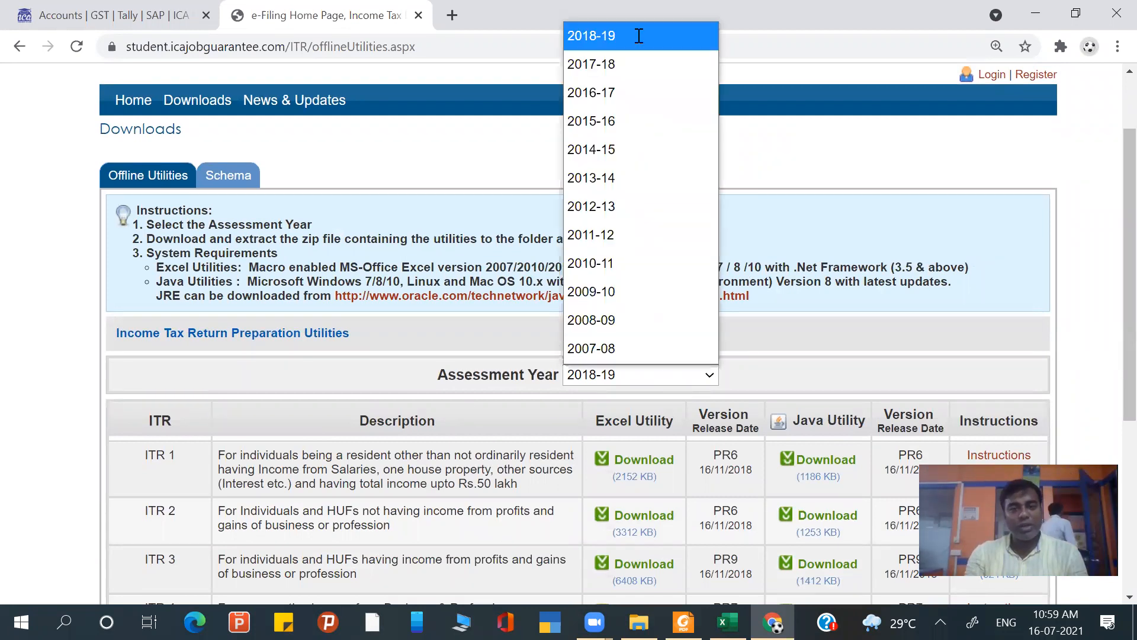
pyautogui.press('Escape')
pyautogui.scroll(-2, 651, 272)
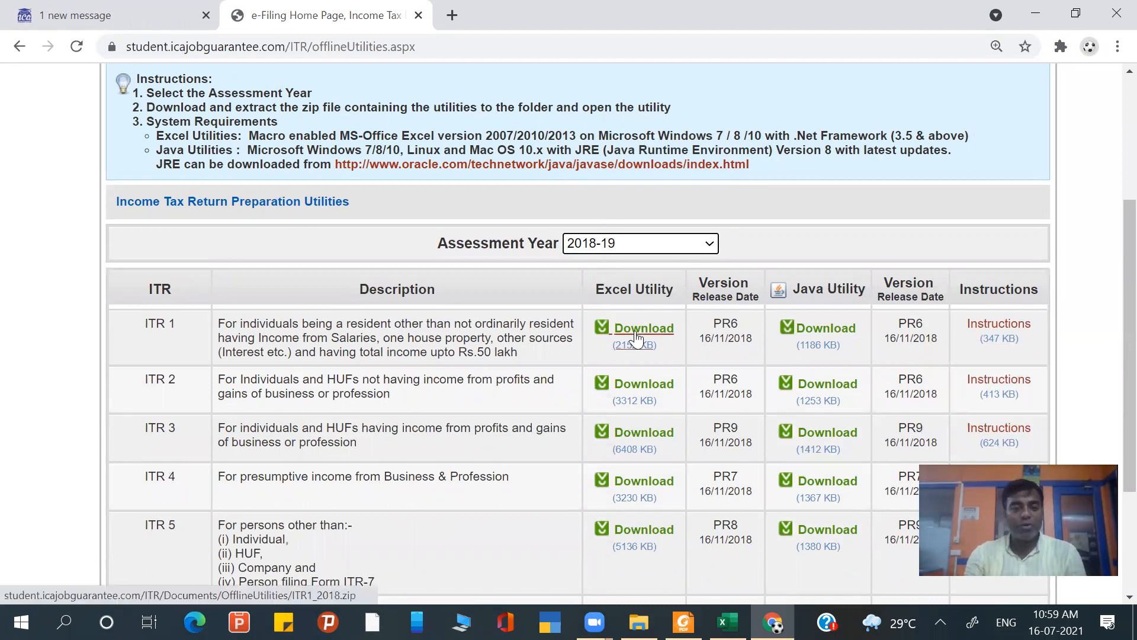
# - Download the ITR 4 Excel utility for 2018-19 and save ITR4_2018 (1).zip in the Documents folder
pyautogui.click(624, 489)
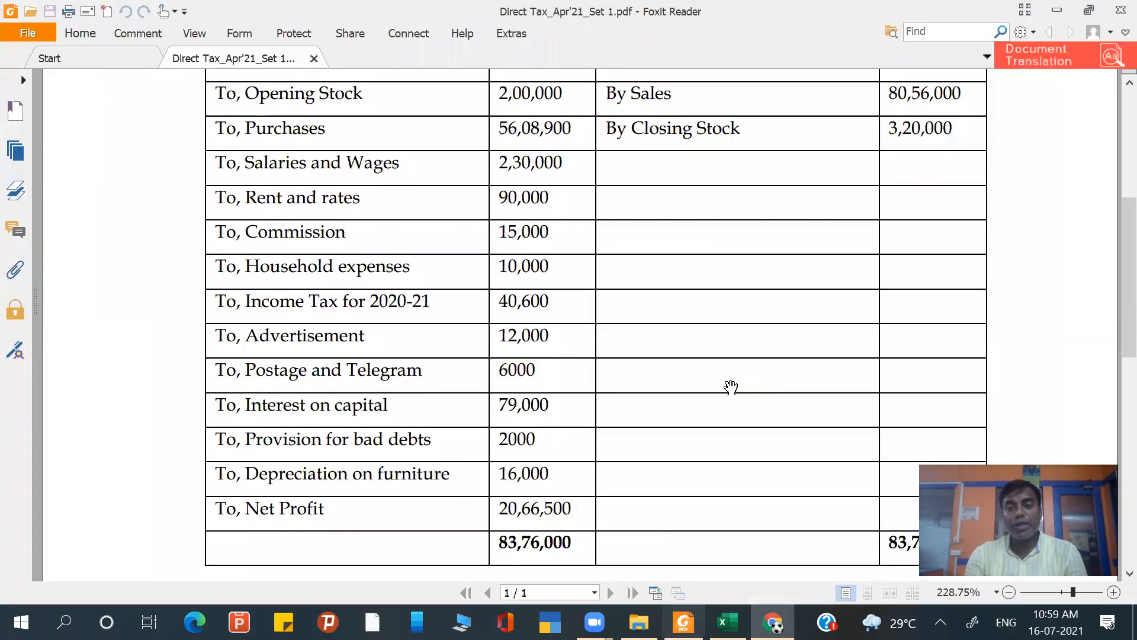
pyautogui.scroll(2, 730, 388)
pyautogui.scroll(-2, 731, 388)
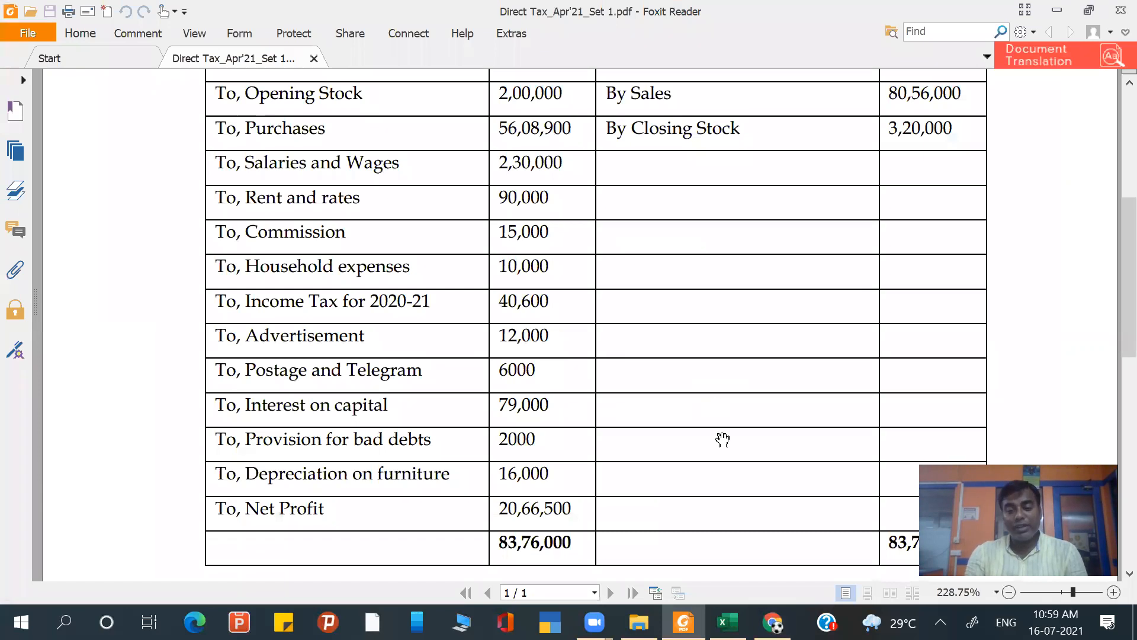
pyautogui.moveTo(773, 622)
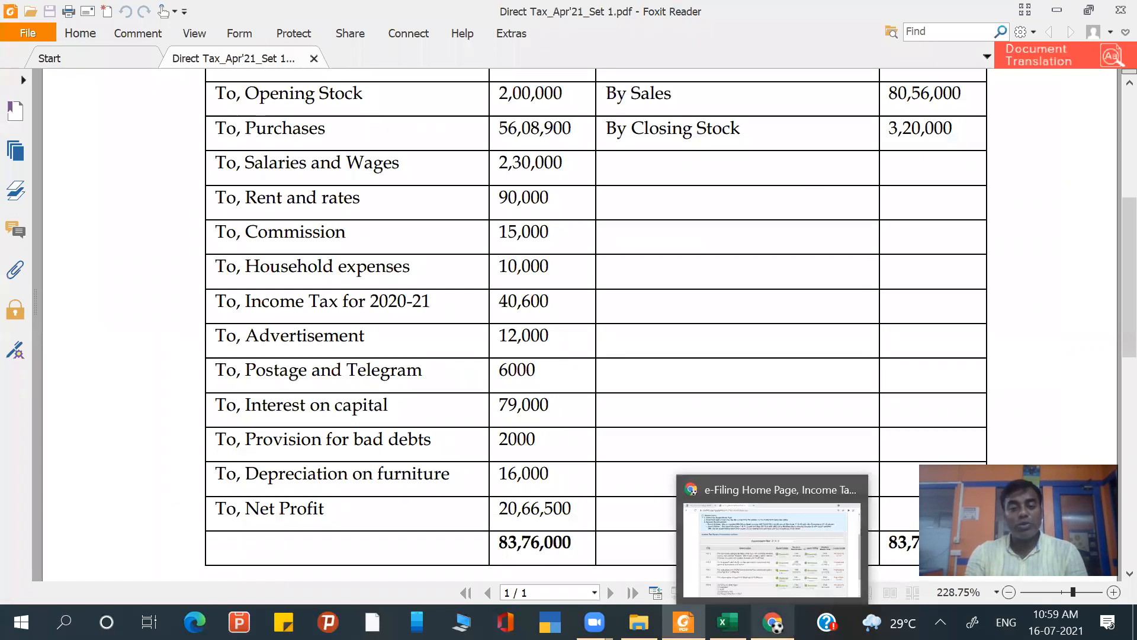
pyautogui.click(752, 558)
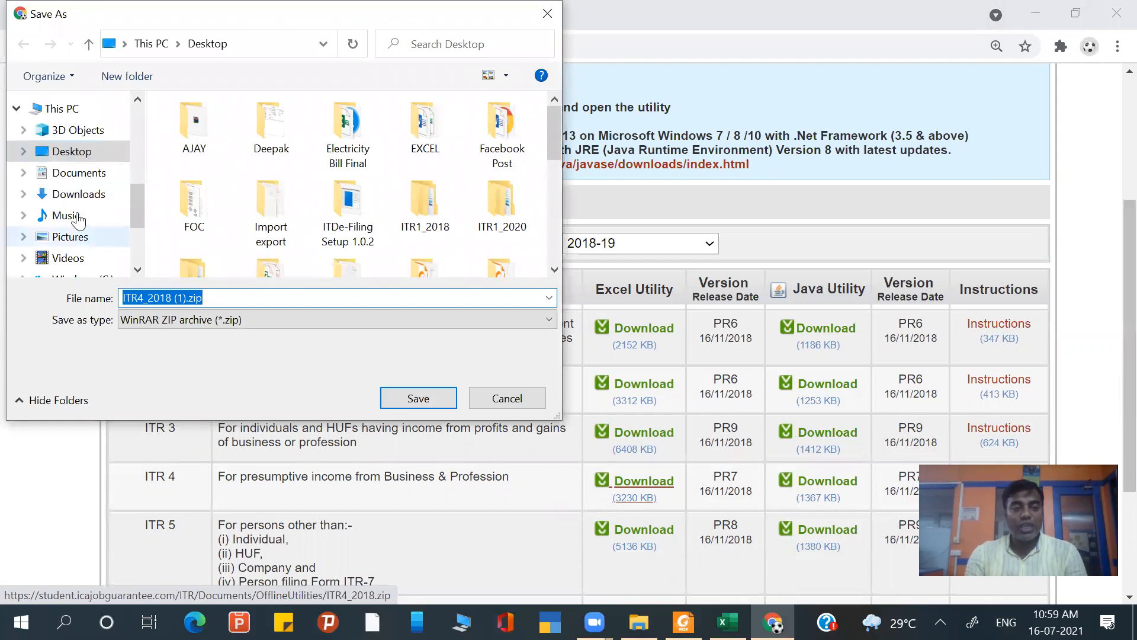
pyautogui.click(80, 172)
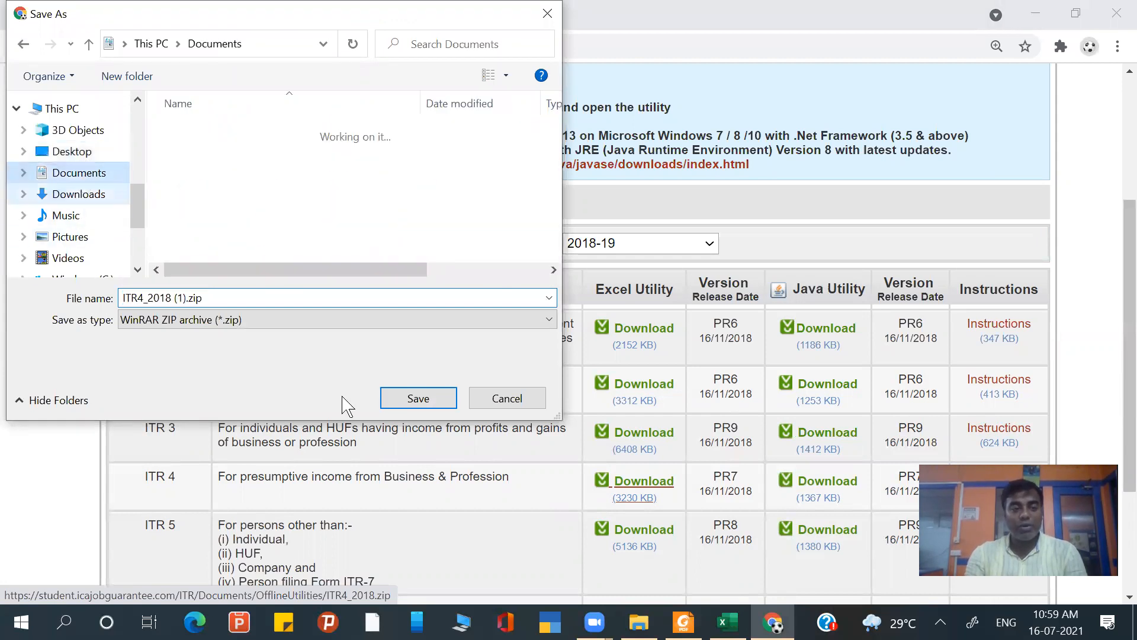
pyautogui.click(415, 398)
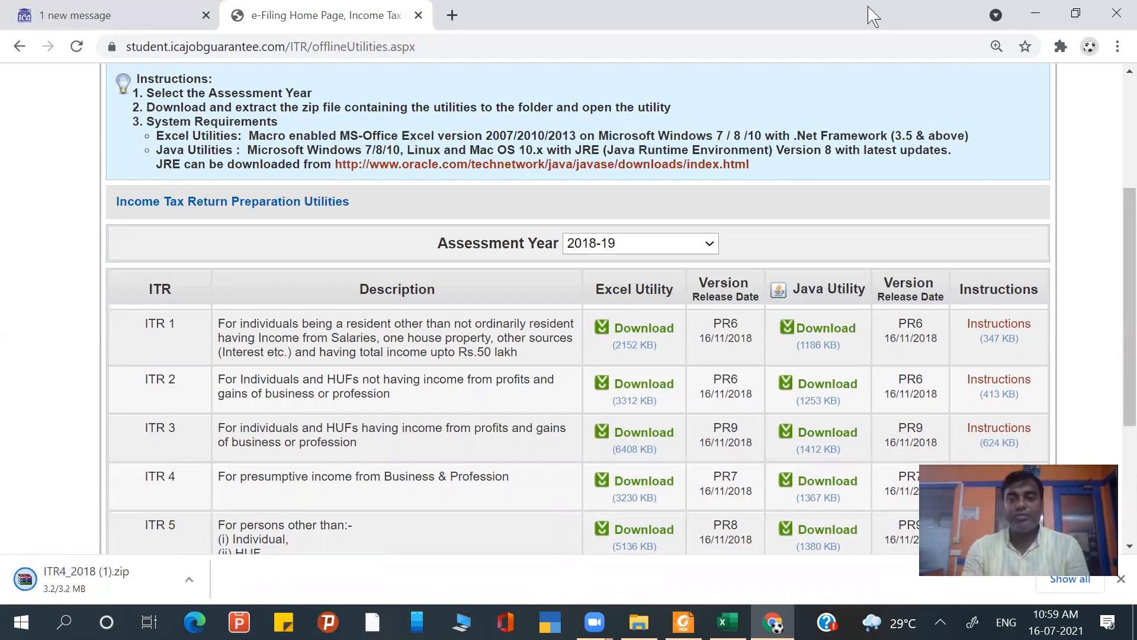
# - On the Windows desktop, remove the existing ITR4_2018 folder and extract ITR4_2018.zip into a new ITR4_2018 folder
pyautogui.click(1049, 18)
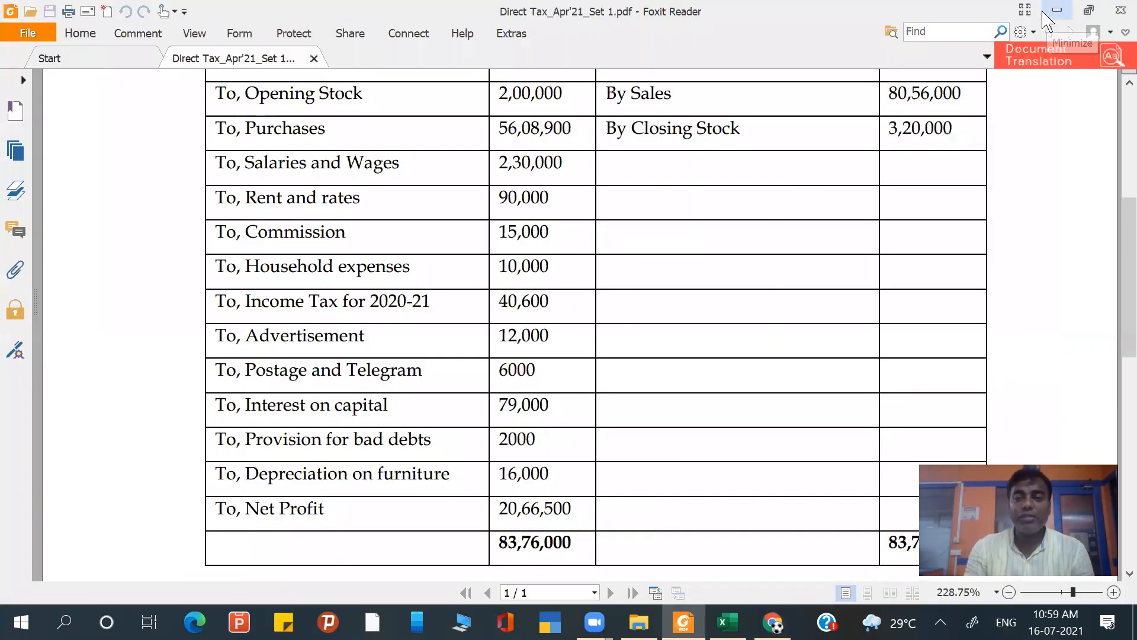
pyautogui.click(1058, 11)
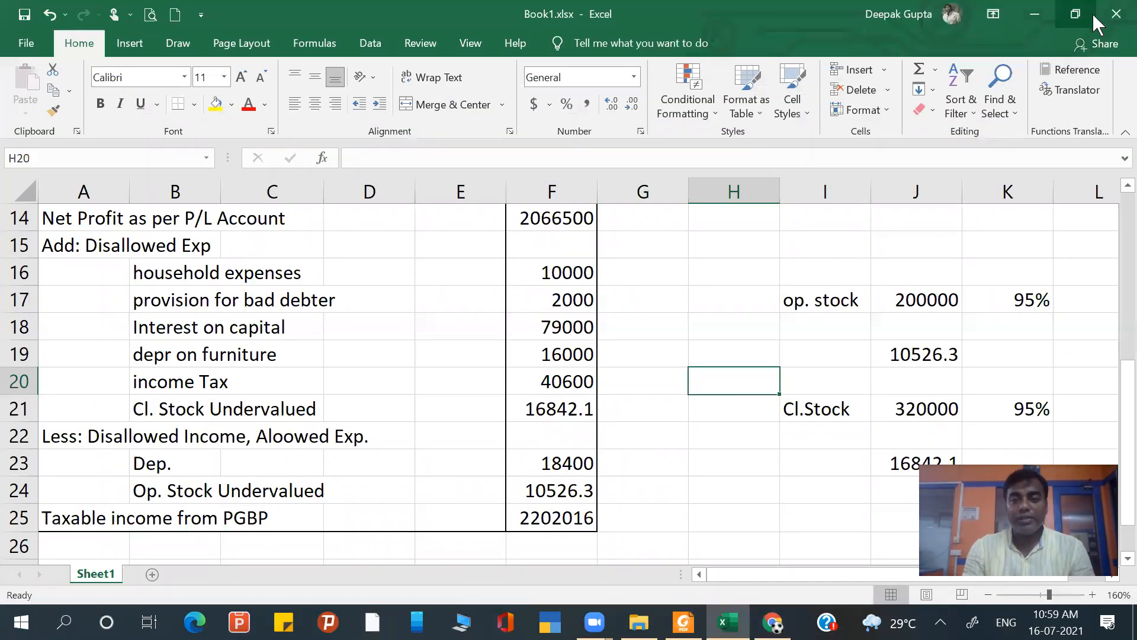
pyautogui.click(1019, 18)
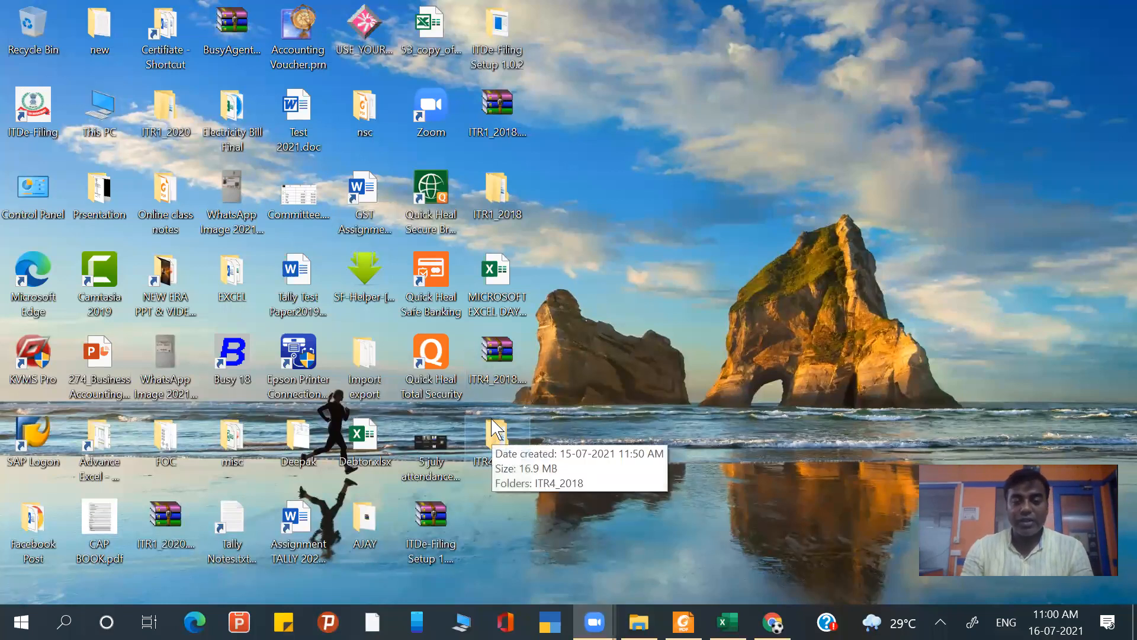
pyautogui.moveTo(497, 432); pyautogui.dragTo(501, 367)
pyautogui.rightClick(496, 357)
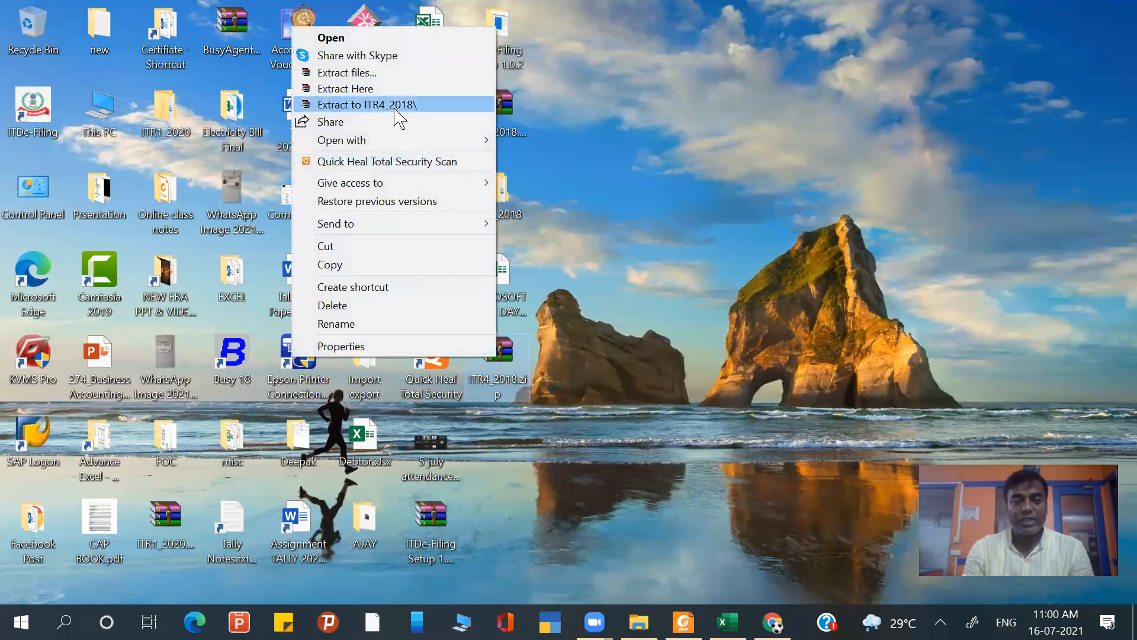
pyautogui.click(395, 109)
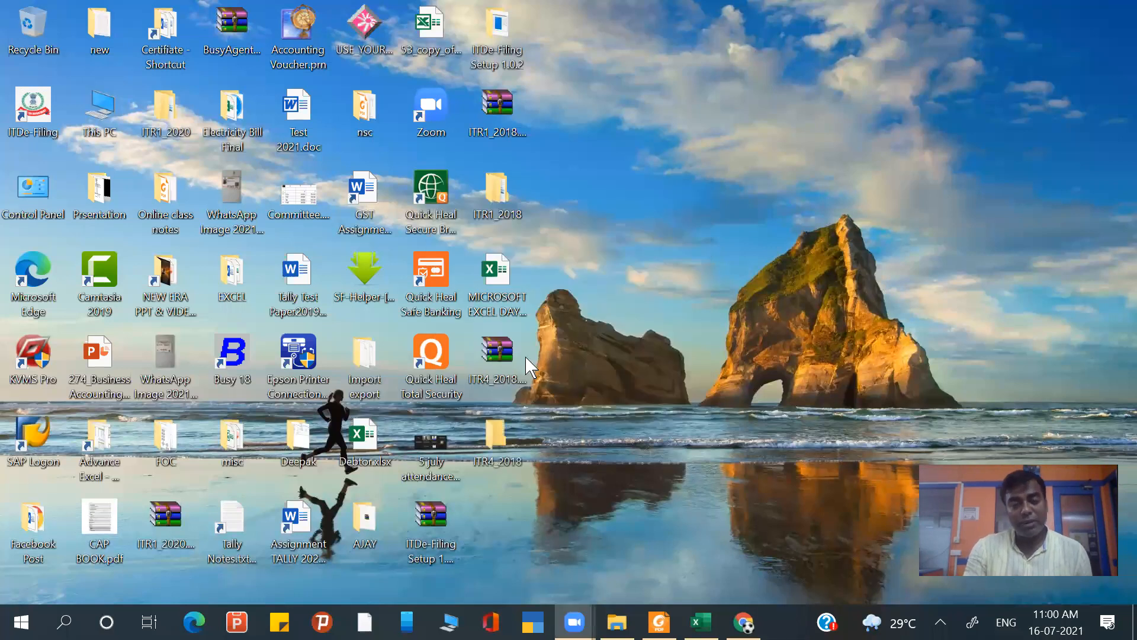
# - Open 2018_ITR4_PR7.xls in Excel from the nested ITR4_2018 folder and acknowledge its important note
pyautogui.doubleClick(502, 441)
pyautogui.click(178, 213)
pyautogui.doubleClick(177, 215)
pyautogui.click(116, 214)
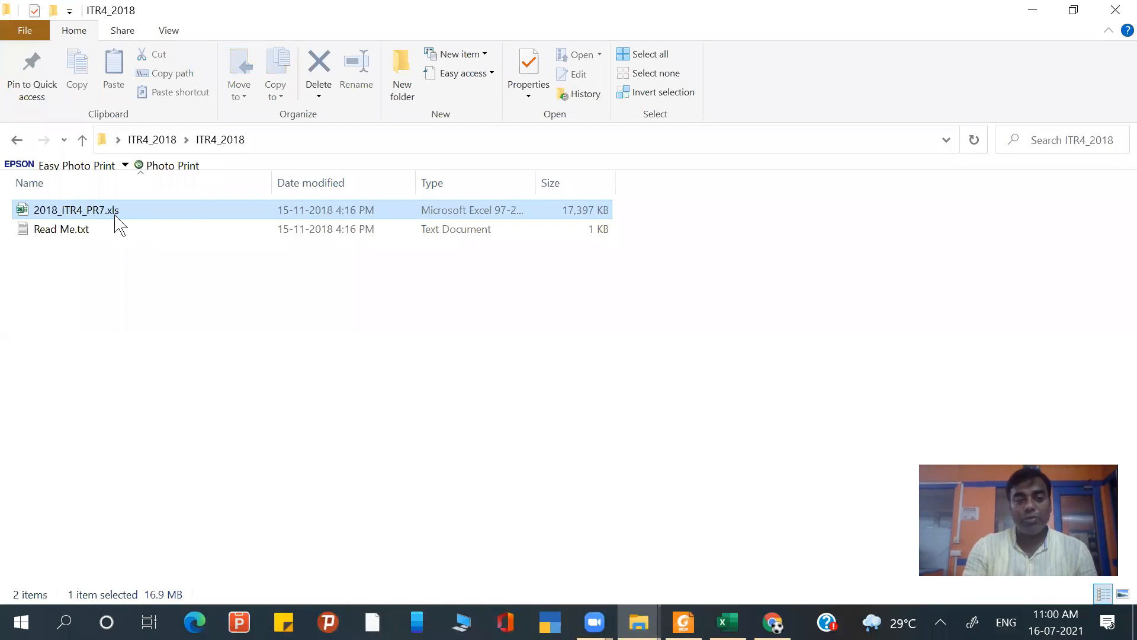
pyautogui.doubleClick(115, 214)
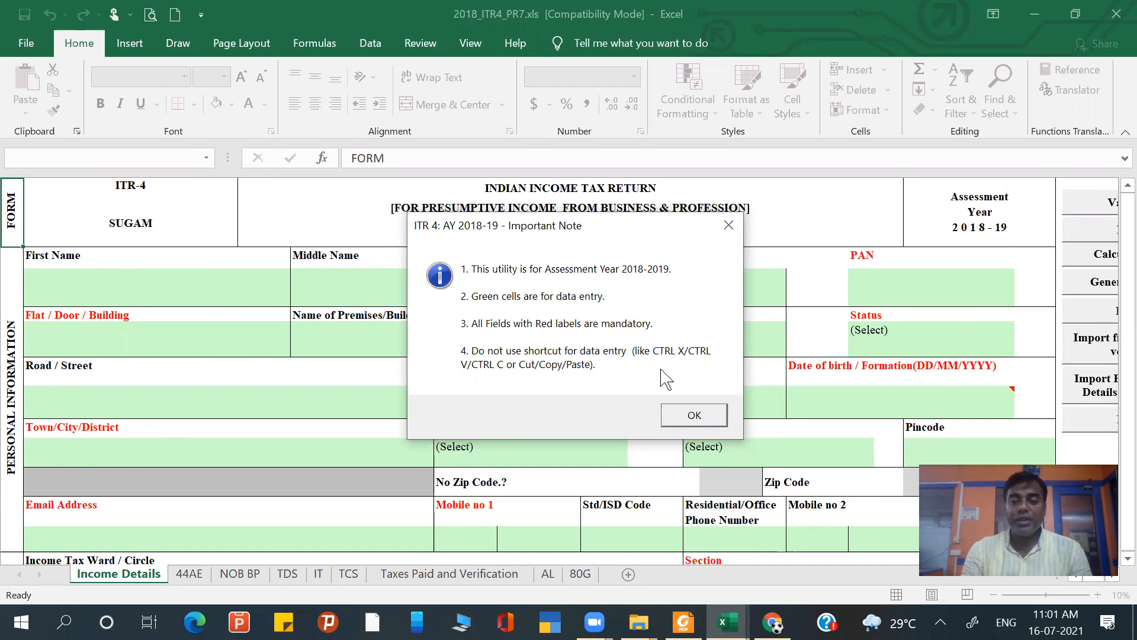
pyautogui.click(694, 415)
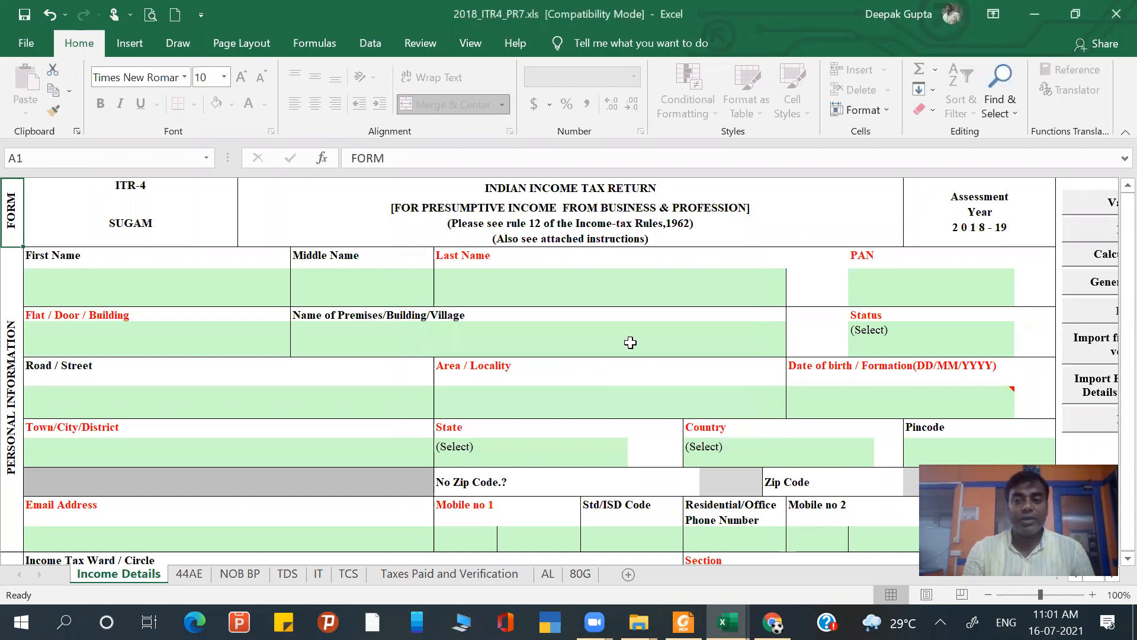
# - In Excel's Trust Center macro settings, choose Enable all macros and accept the options
pyautogui.click(37, 52)
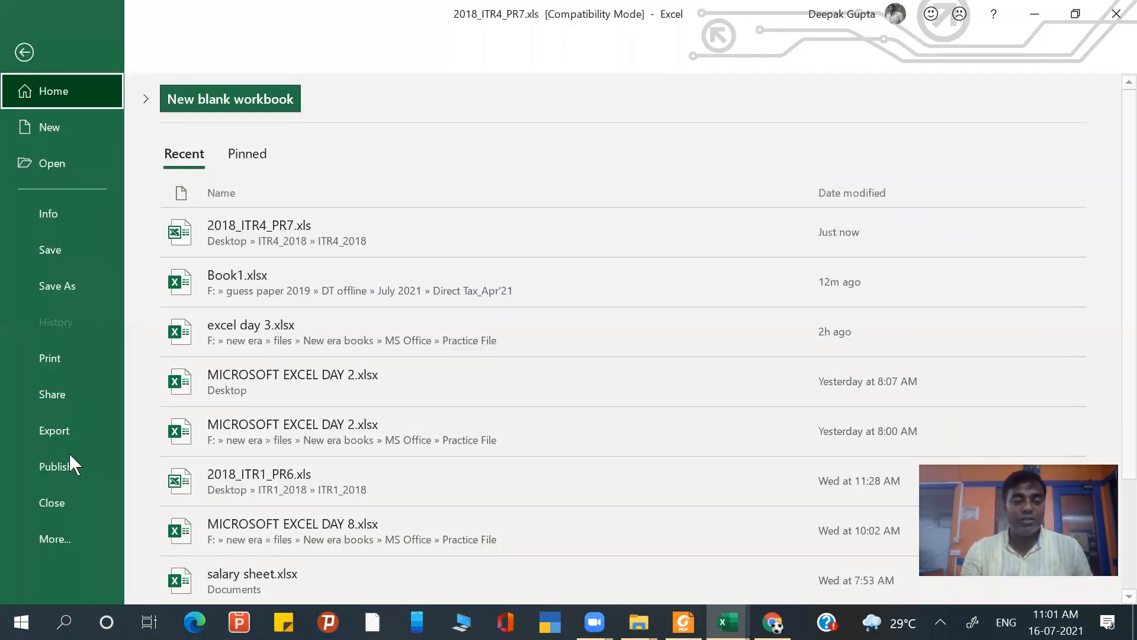
pyautogui.click(67, 533)
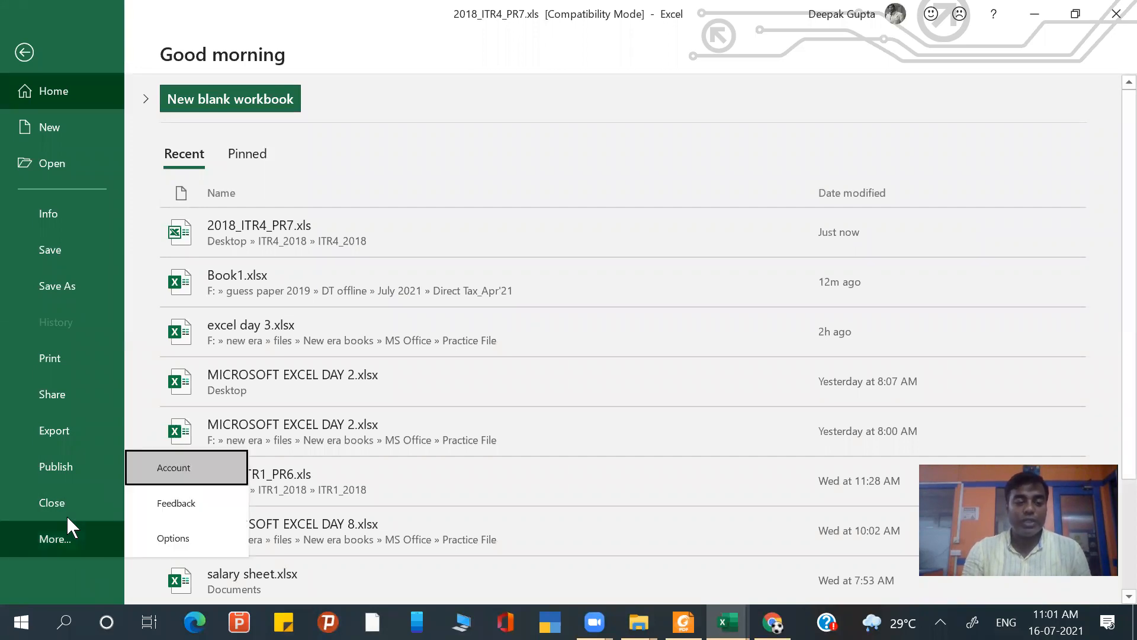
pyautogui.click(174, 539)
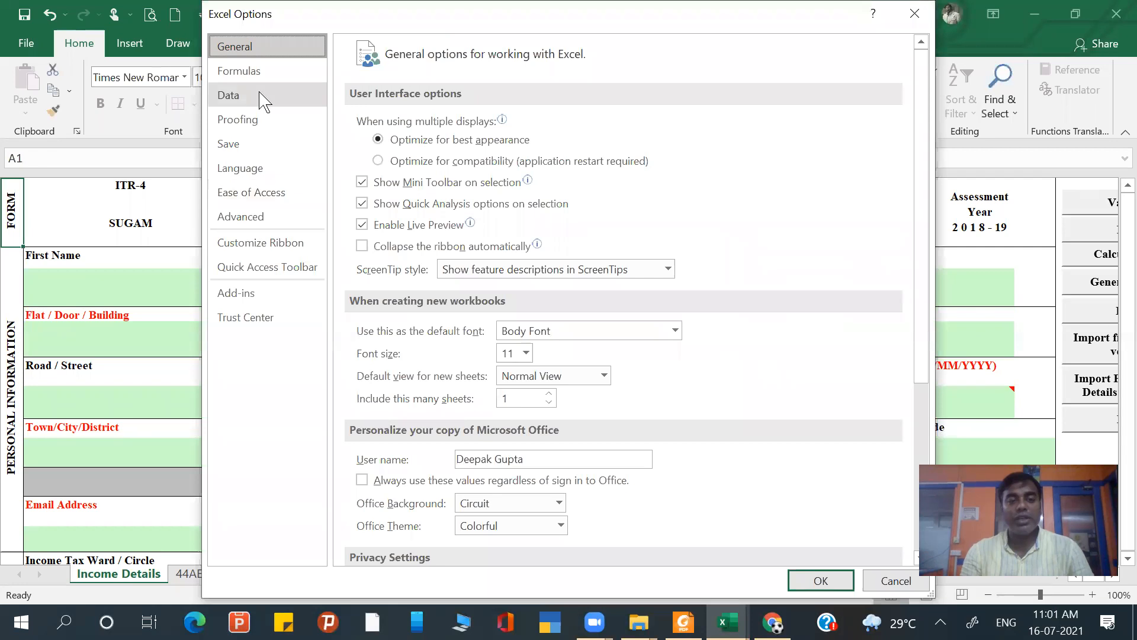
pyautogui.click(255, 317)
pyautogui.click(892, 232)
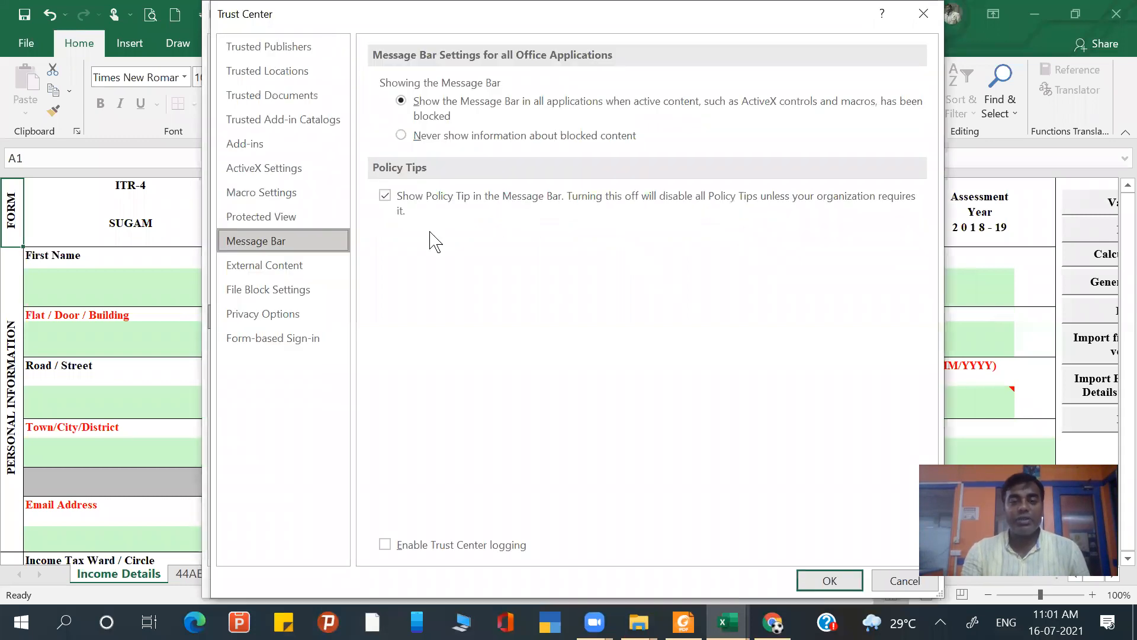
pyautogui.click(286, 194)
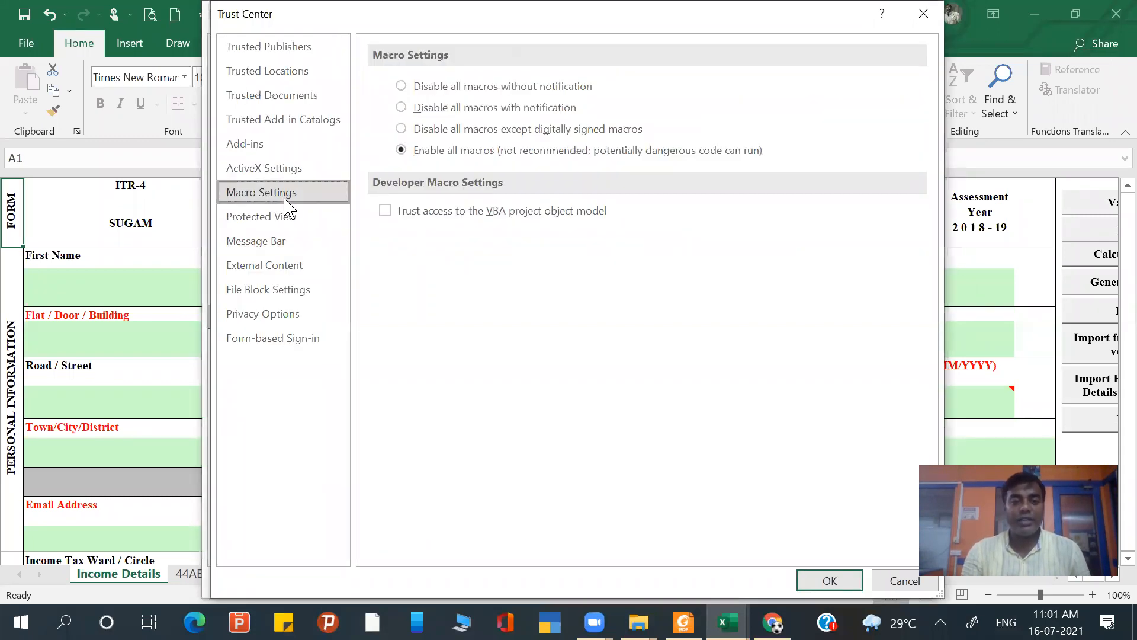
pyautogui.click(460, 152)
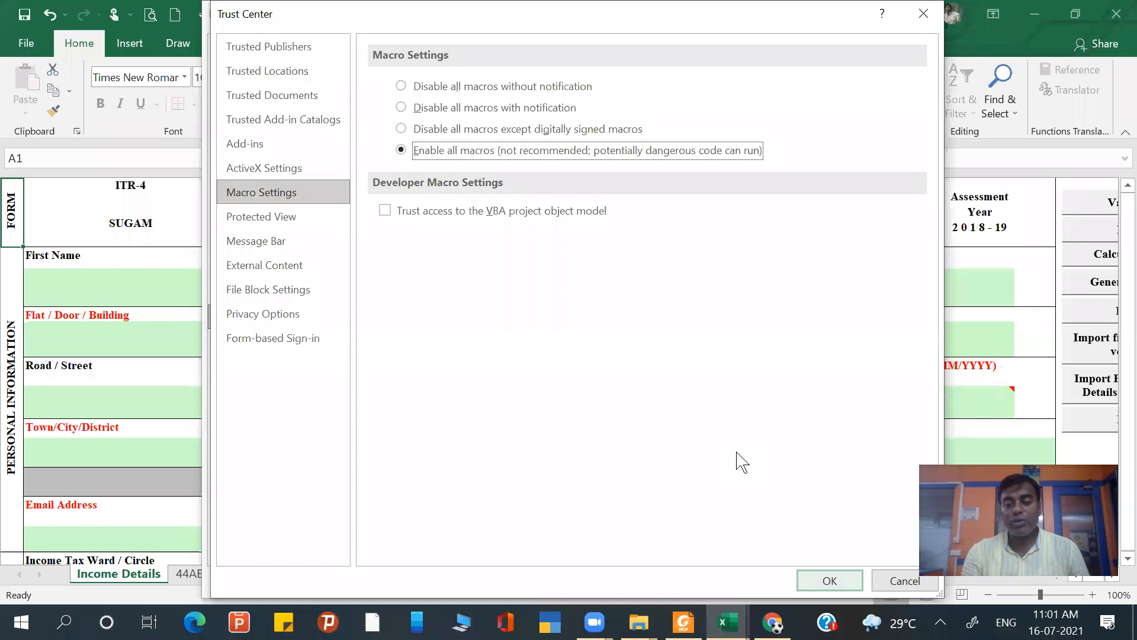
pyautogui.press('Return')
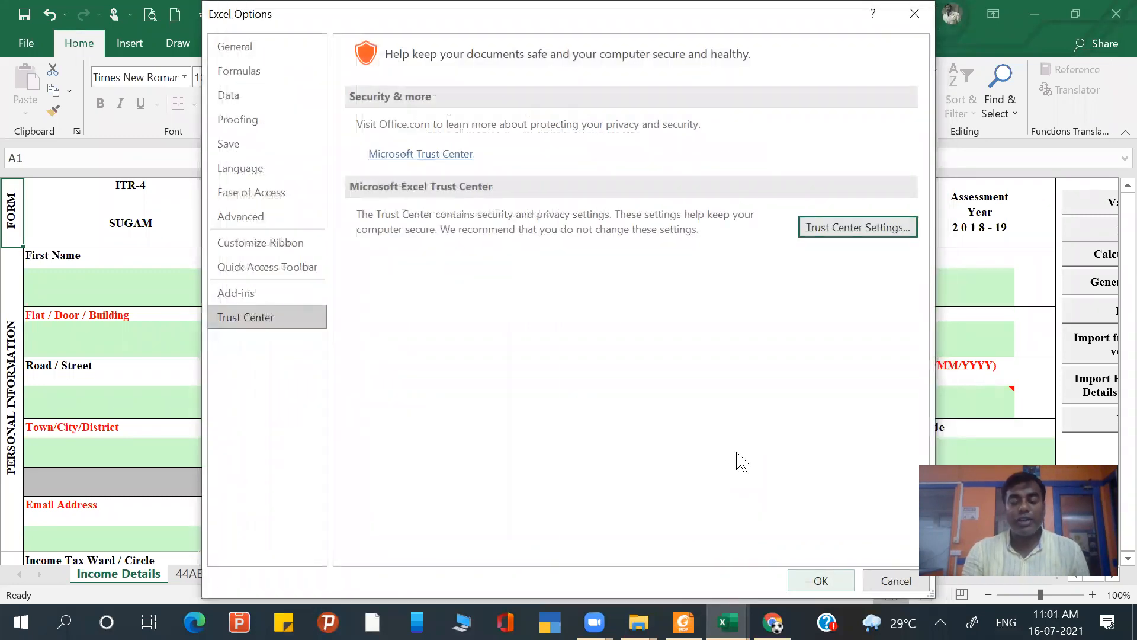
pyautogui.press('Return')
# - Switch to the Direct Tax question paper in Foxit Reader and read question 1 for the assessee's details
pyautogui.click(216, 283)
pyautogui.click(378, 313)
pyautogui.click(510, 294)
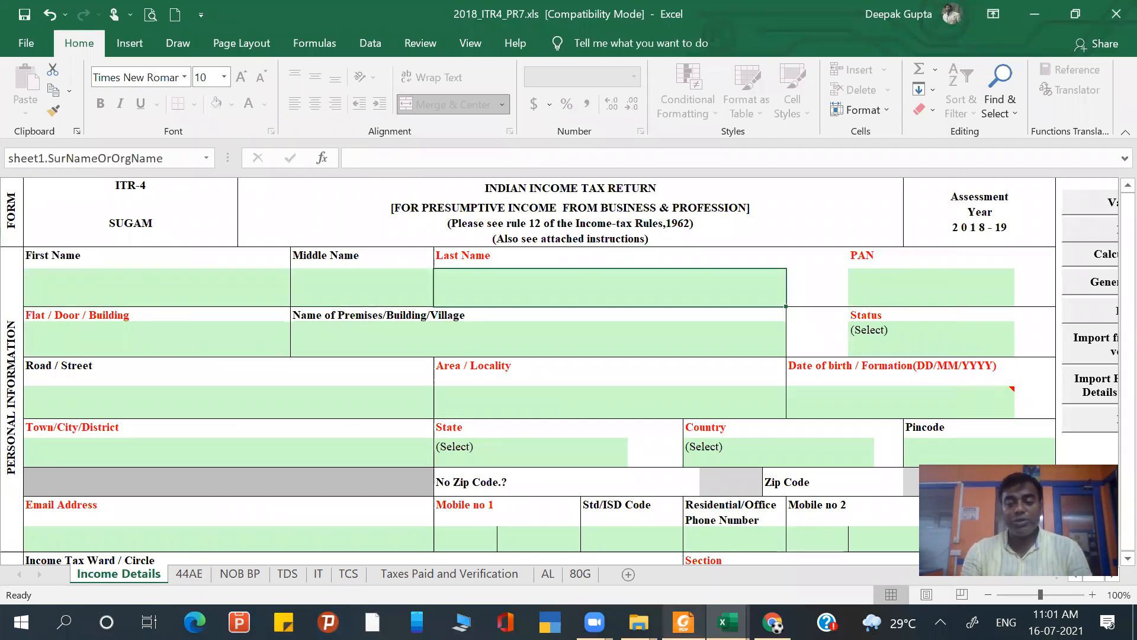
pyautogui.click(684, 622)
pyautogui.scroll(3, 576, 326)
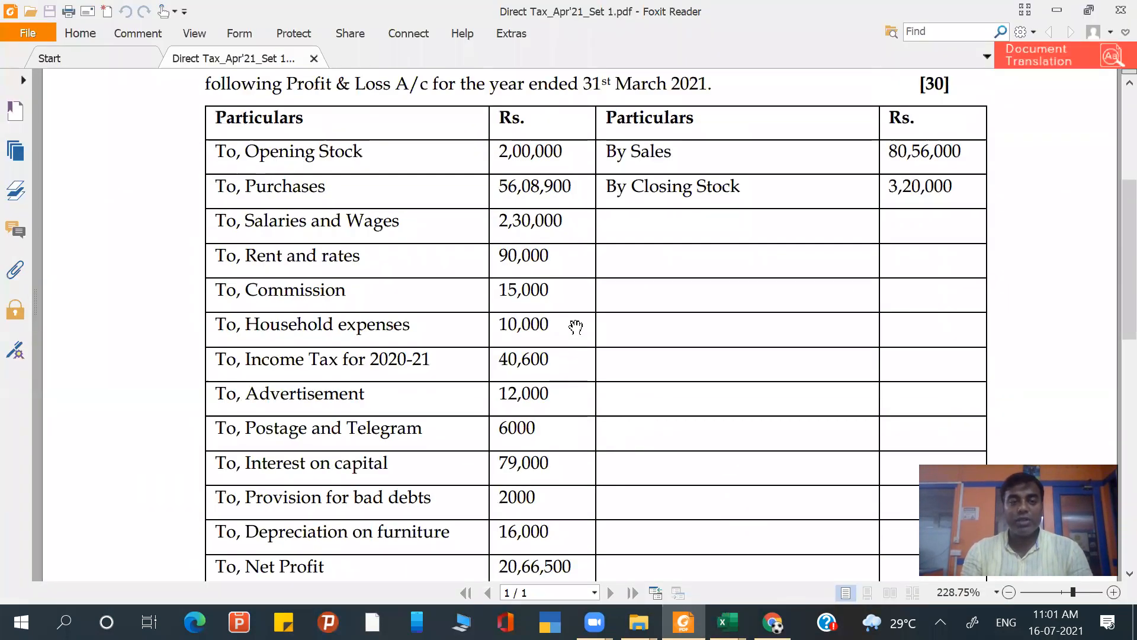
pyautogui.rightClick(576, 325)
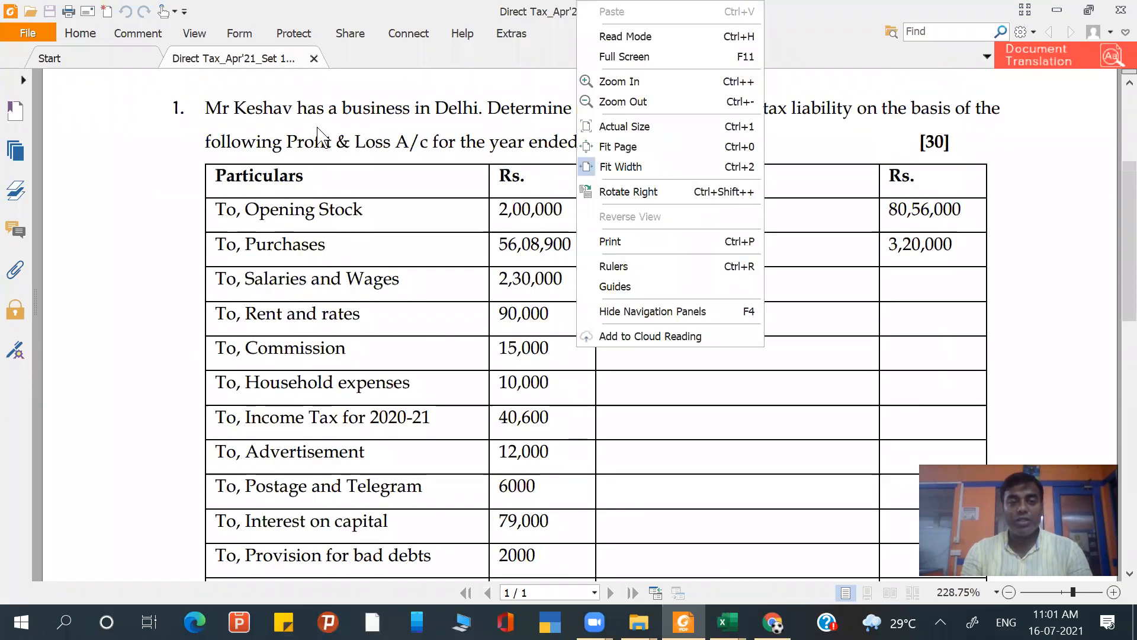
pyautogui.click(319, 129)
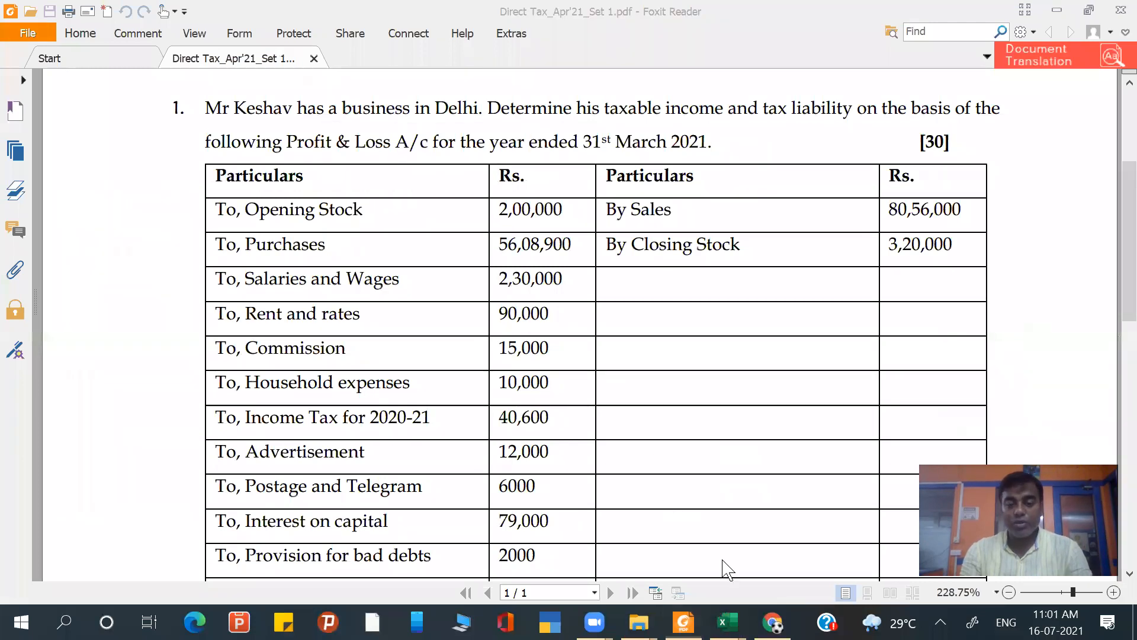
# - Return to the ITR-4 workbook in Excel and enter the assessee's last name on the Income Details sheet
pyautogui.click(728, 621)
pyautogui.click(186, 290)
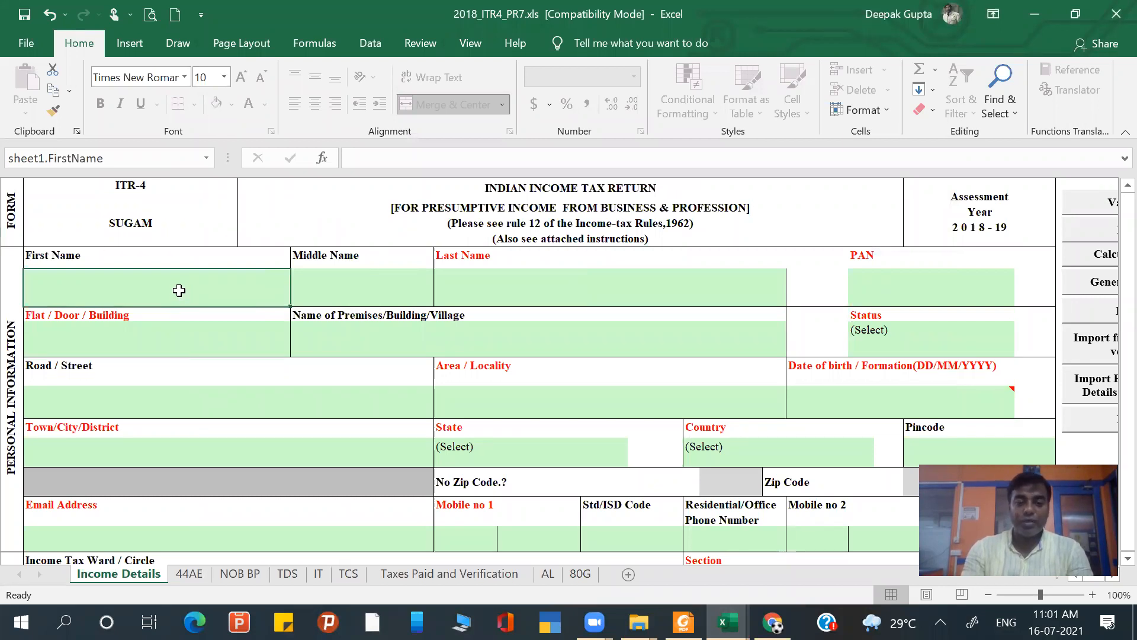
pyautogui.click(511, 295)
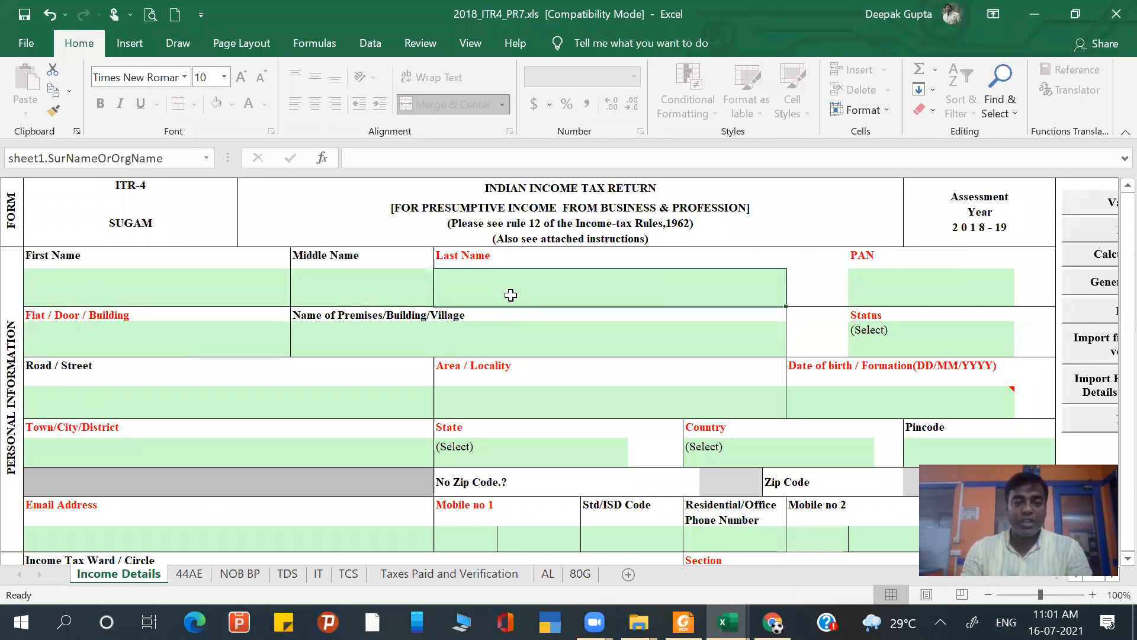
pyautogui.hotkey('alt', 'Tab')
pyautogui.hotkey('alt', 'Tab')
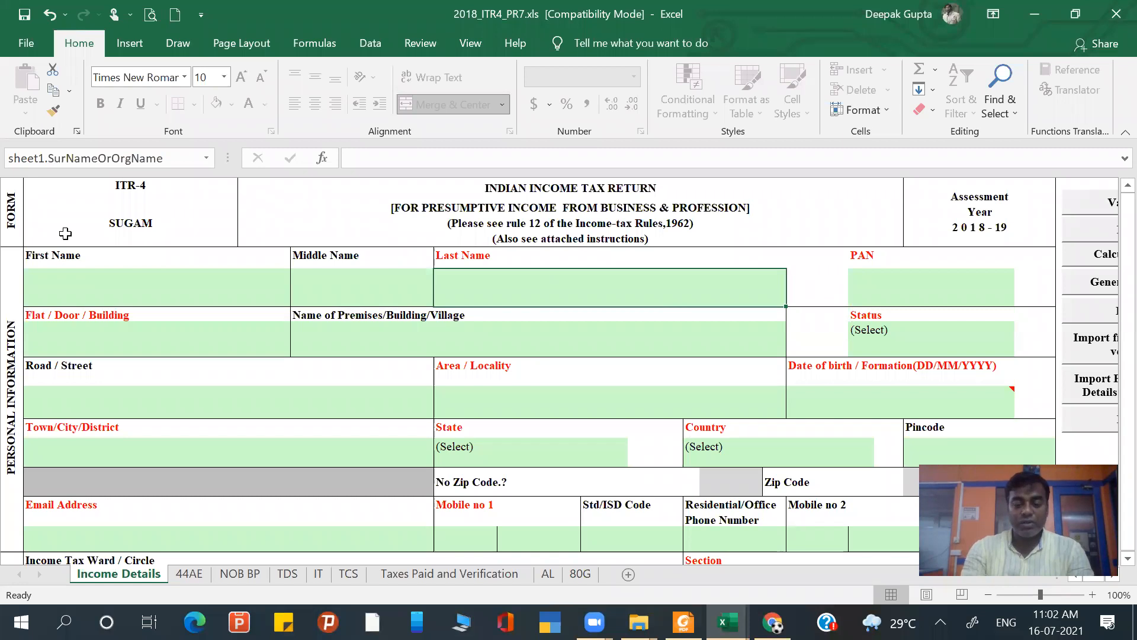
pyautogui.write('Keshav')
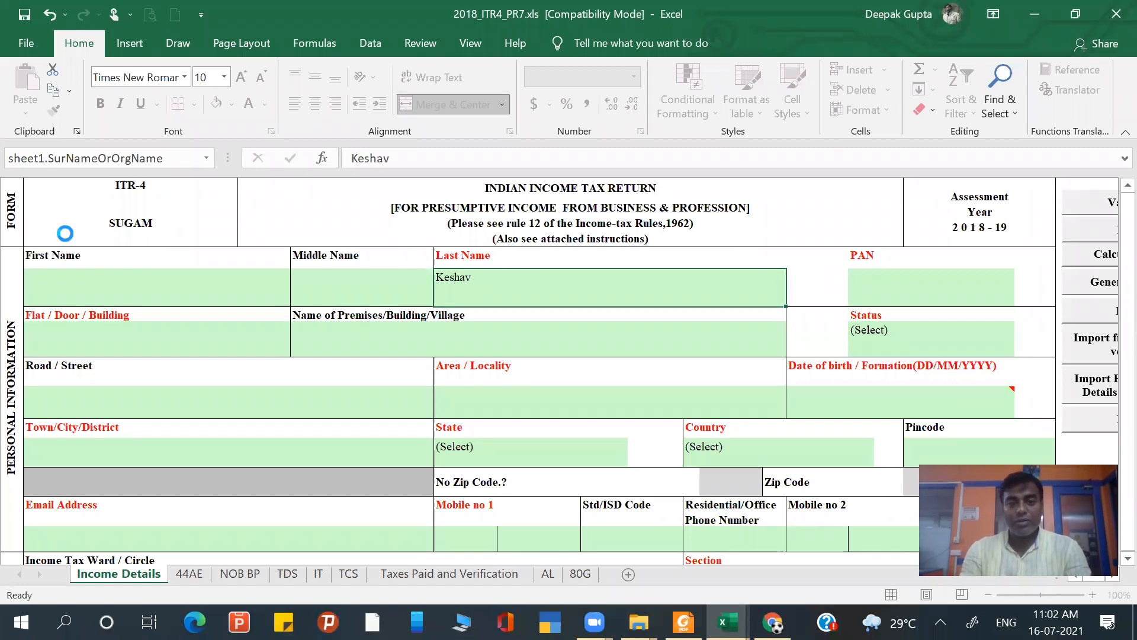
pyautogui.press('Tab')
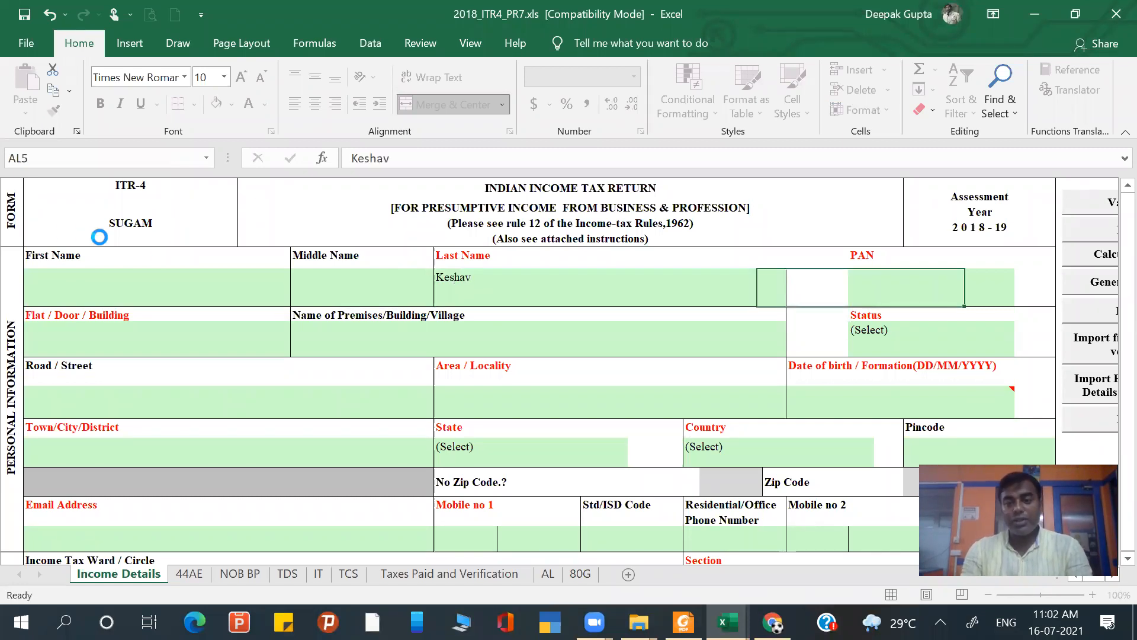
# - Enter the assessee's PAN and flat/door number in the personal information section
pyautogui.hotkey('alt', 'Tab')
pyautogui.hotkey('alt', 'Tab')
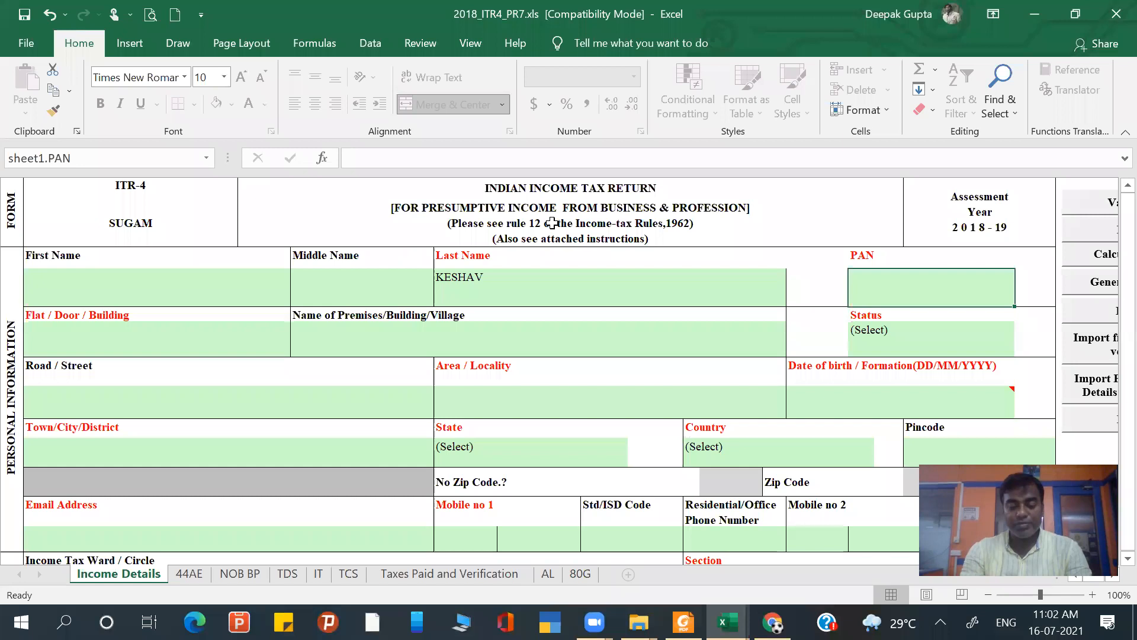
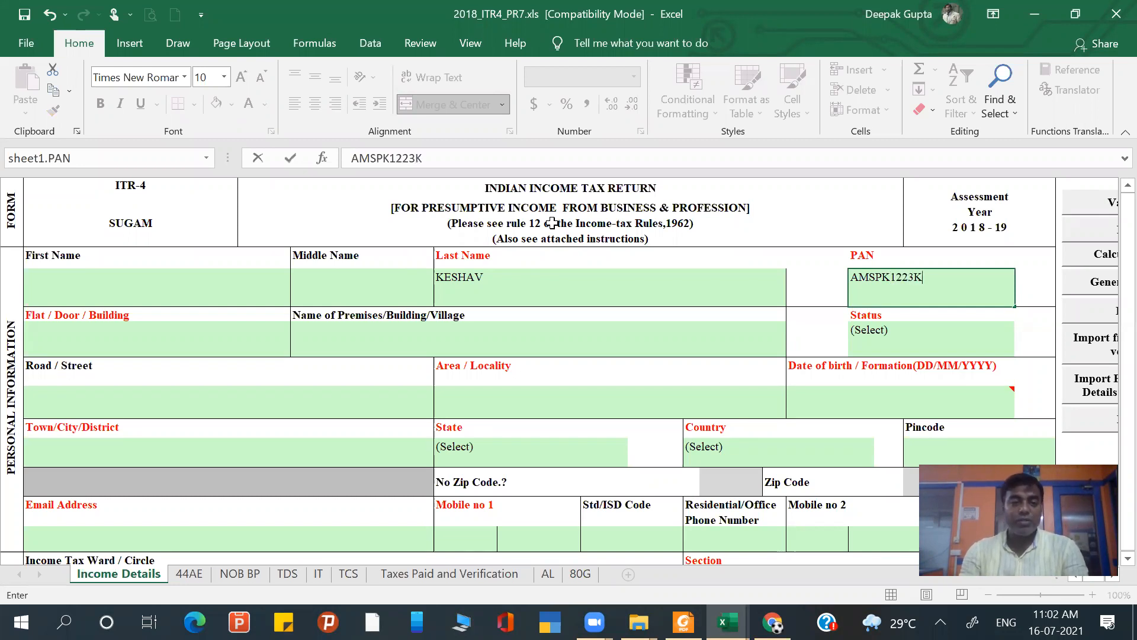
pyautogui.click(146, 345)
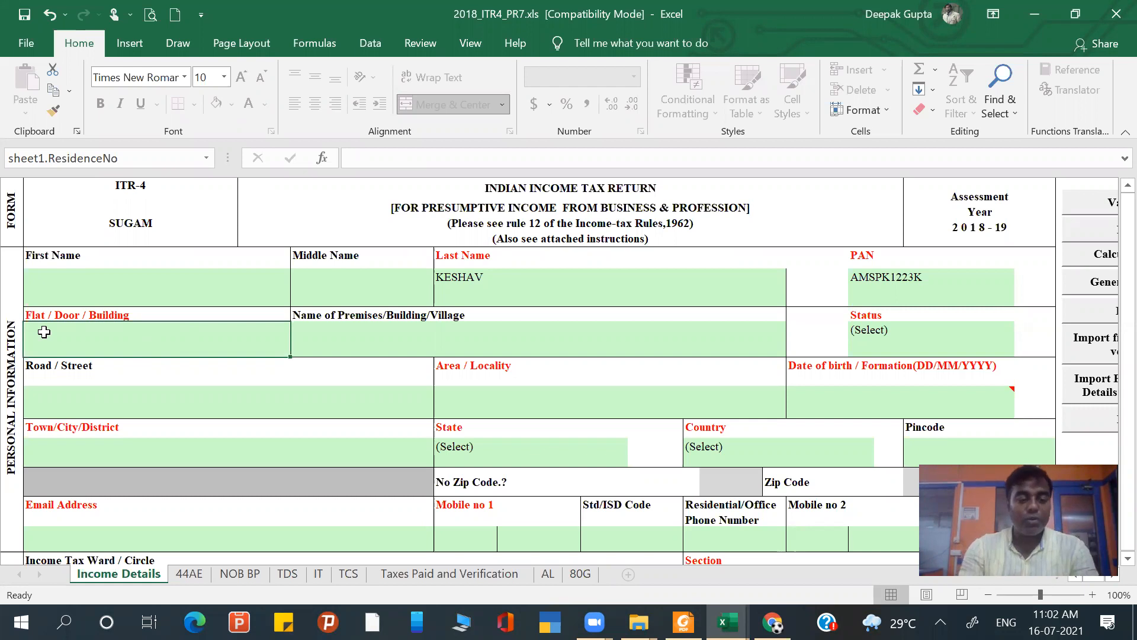
pyautogui.write('12')
pyautogui.press('Tab')
pyautogui.press('Tab')
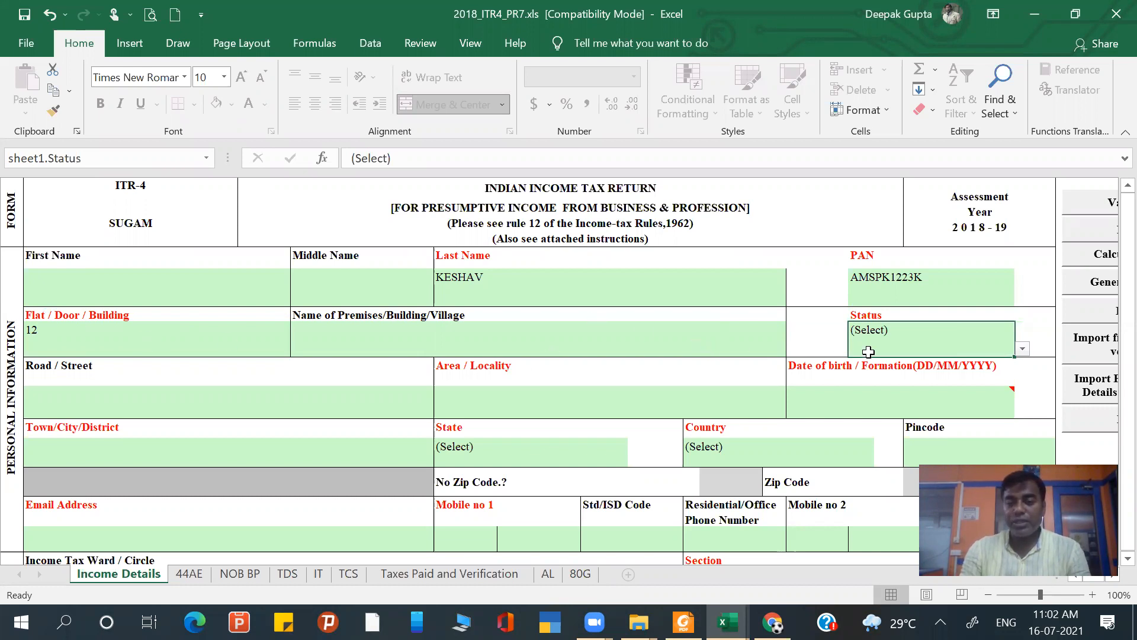
# - Set the assessee's Status to I - INDIVIDUAL
pyautogui.hotkey('alt', 'Down')
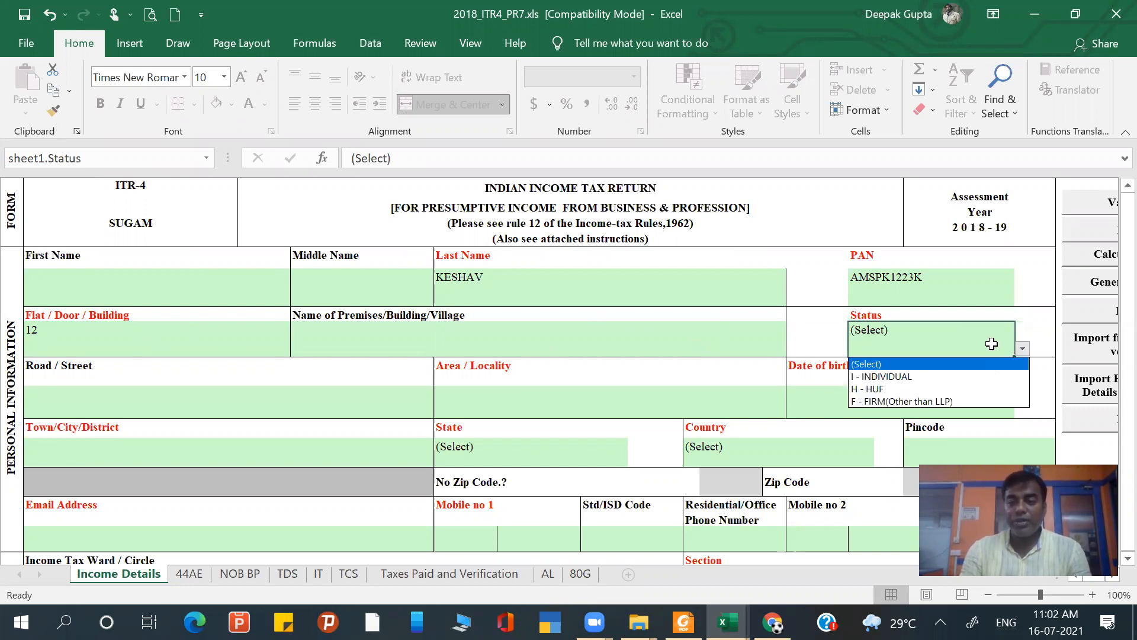
pyautogui.click(907, 388)
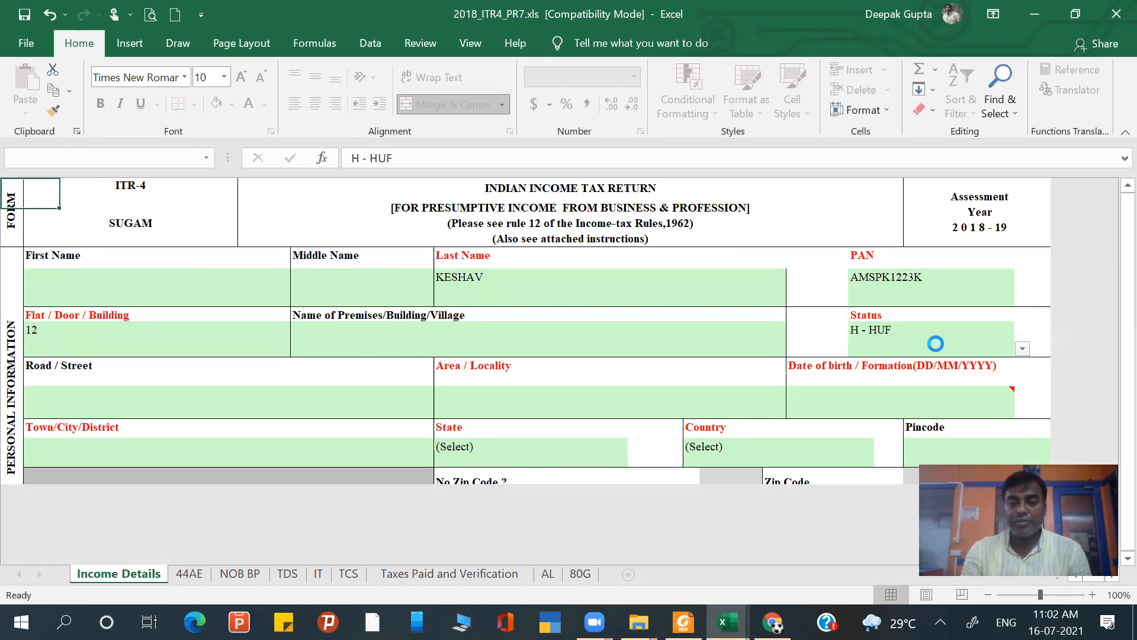
pyautogui.click(1024, 353)
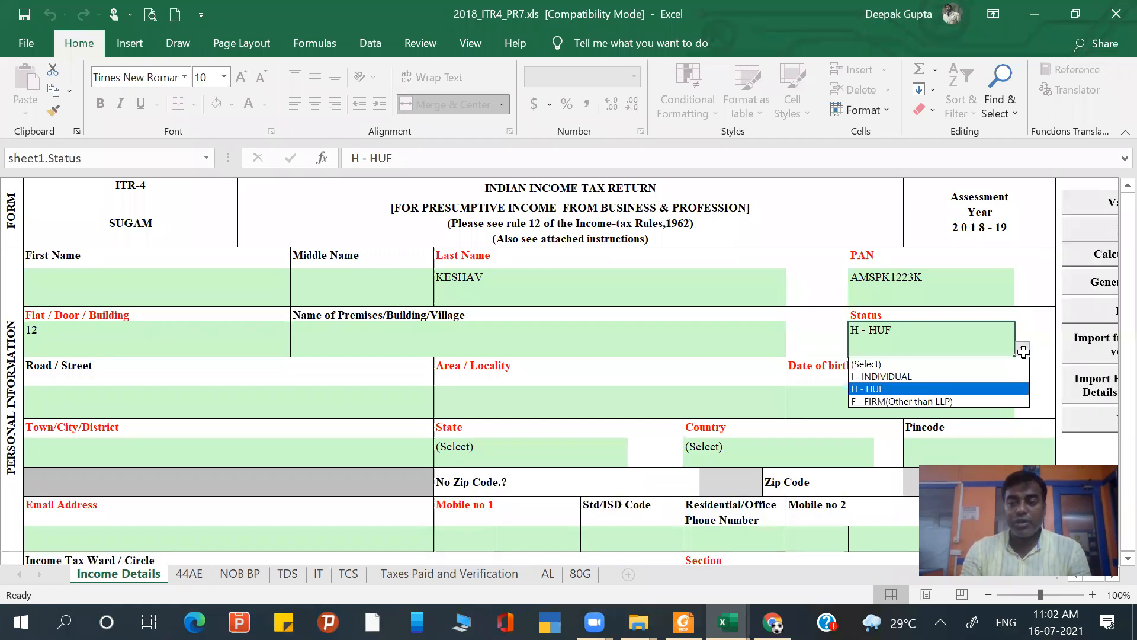
pyautogui.click(978, 374)
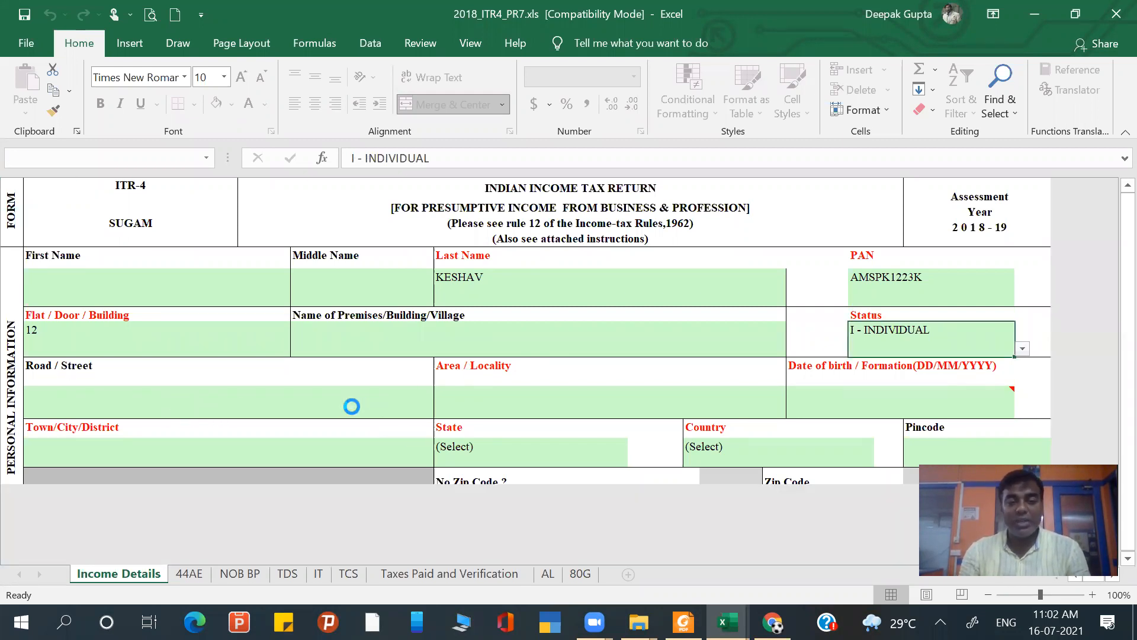
# - Enter the assessee's area/locality and remove the stray final letter
pyautogui.click(516, 400)
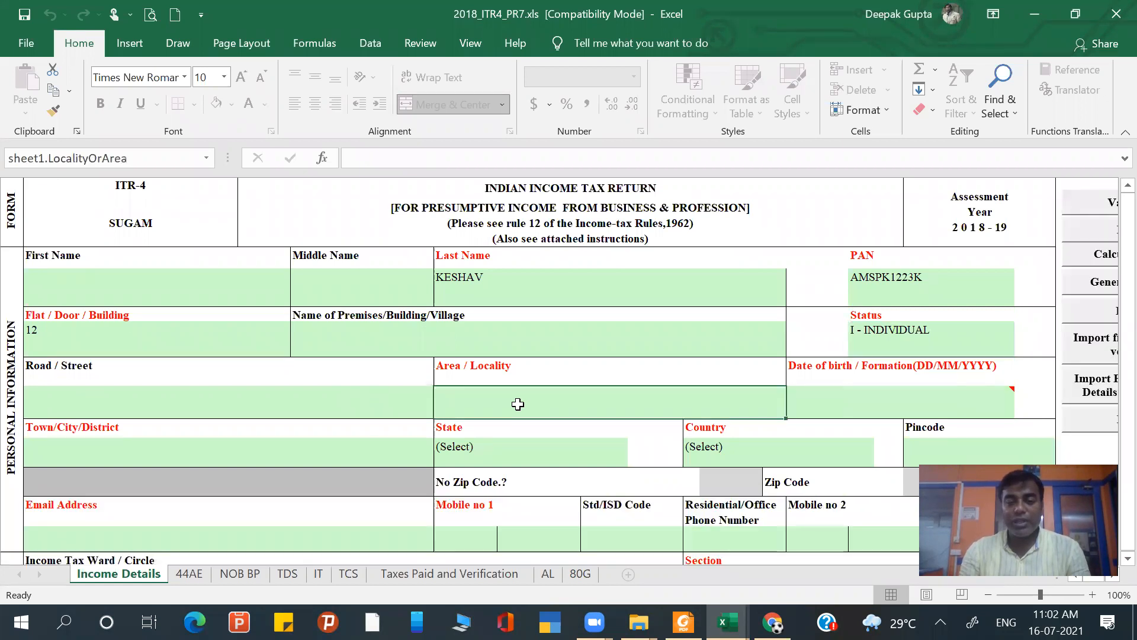
pyautogui.write('GORAKHNATHQ')
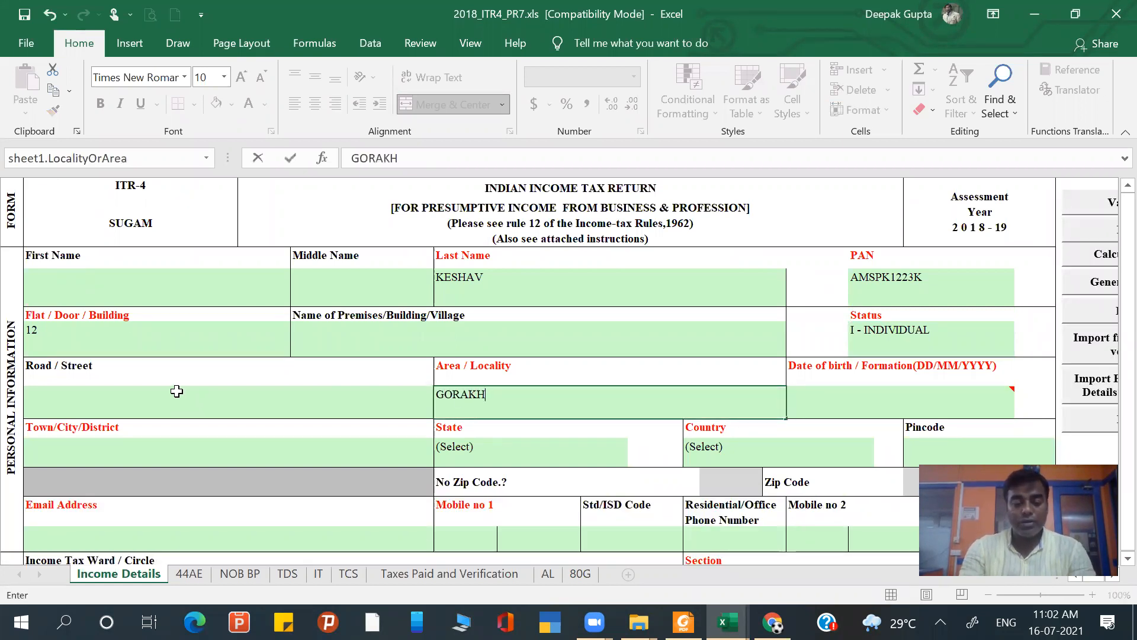
pyautogui.press('Return')
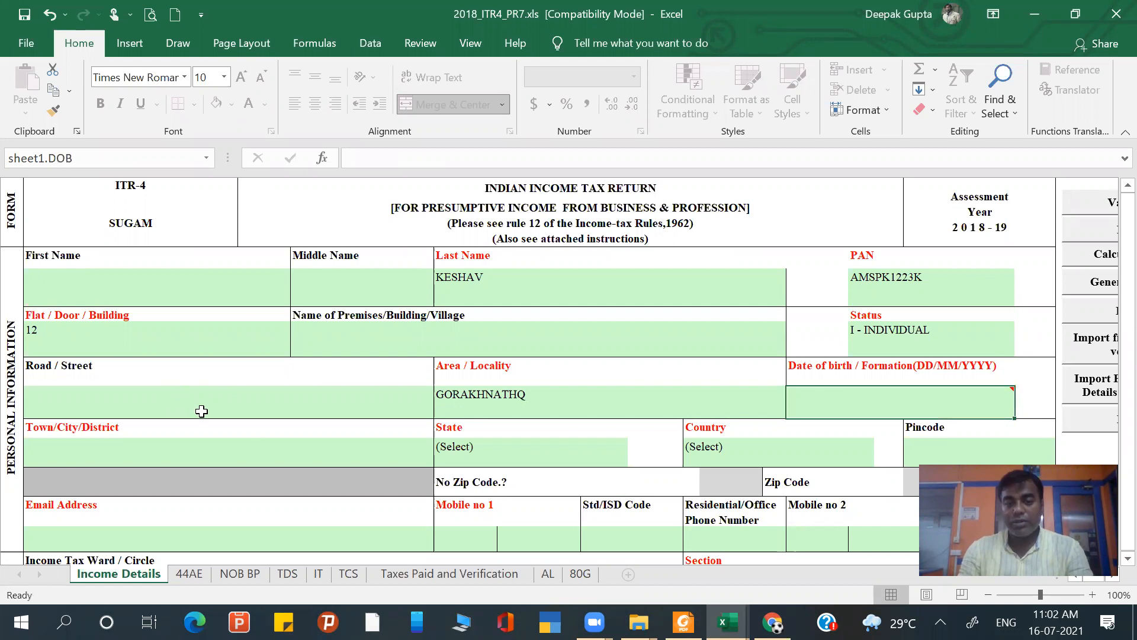
pyautogui.click(542, 394)
pyautogui.doubleClick(543, 394)
pyautogui.press('BackSpace')
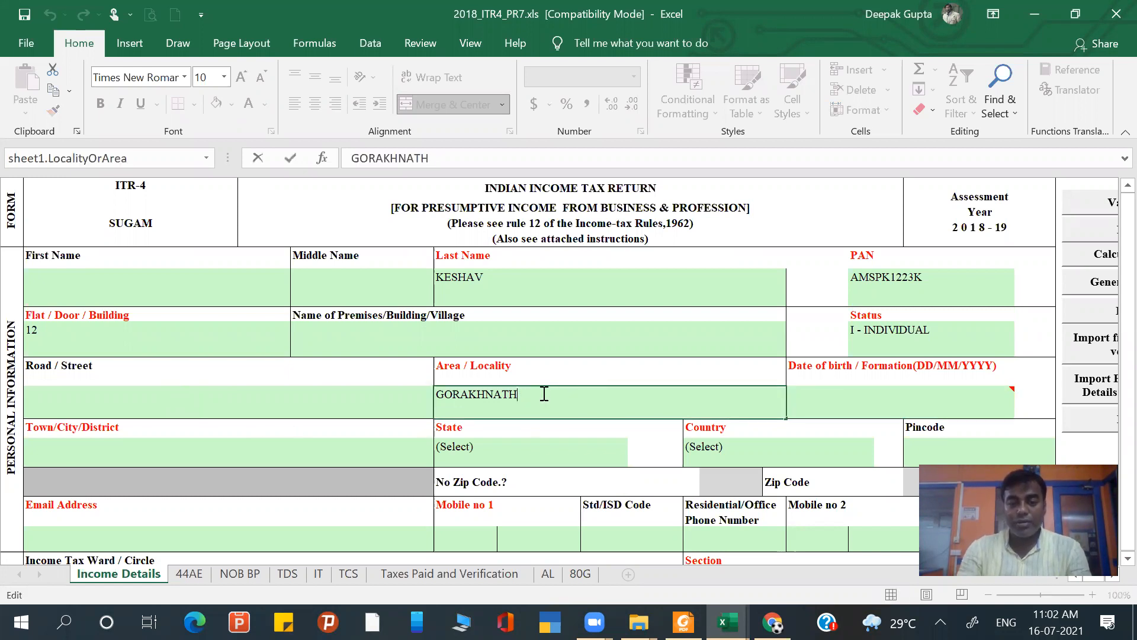
pyautogui.press('Return')
# - Enter the assessee's date of birth in DD/MM/YYYY format
pyautogui.moveTo(983, 402)
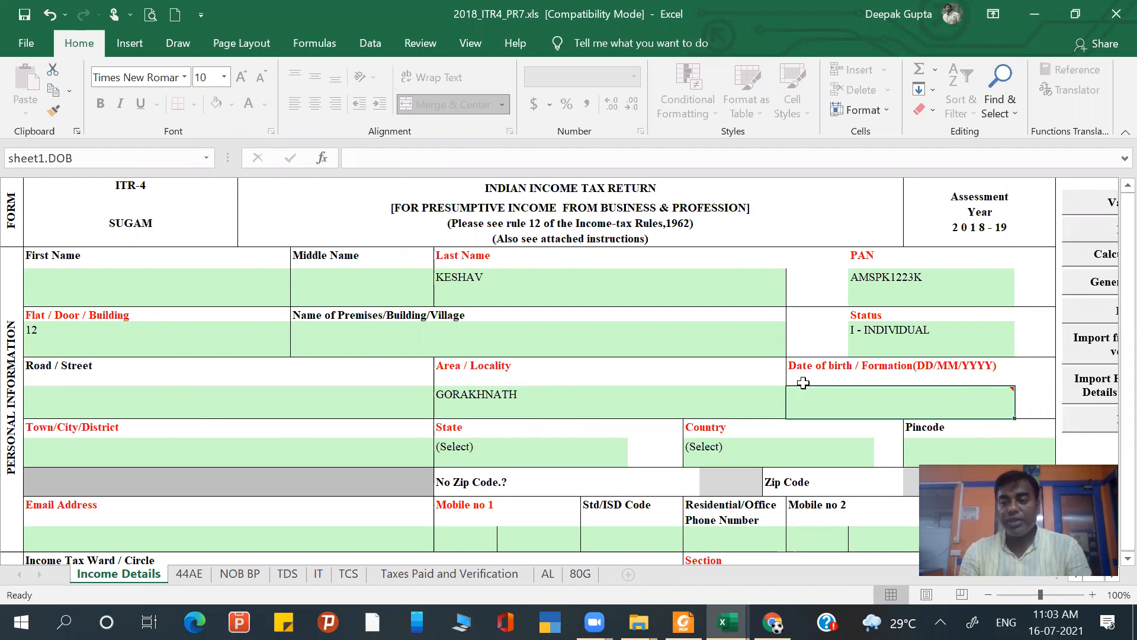
pyautogui.write('01/01/1988')
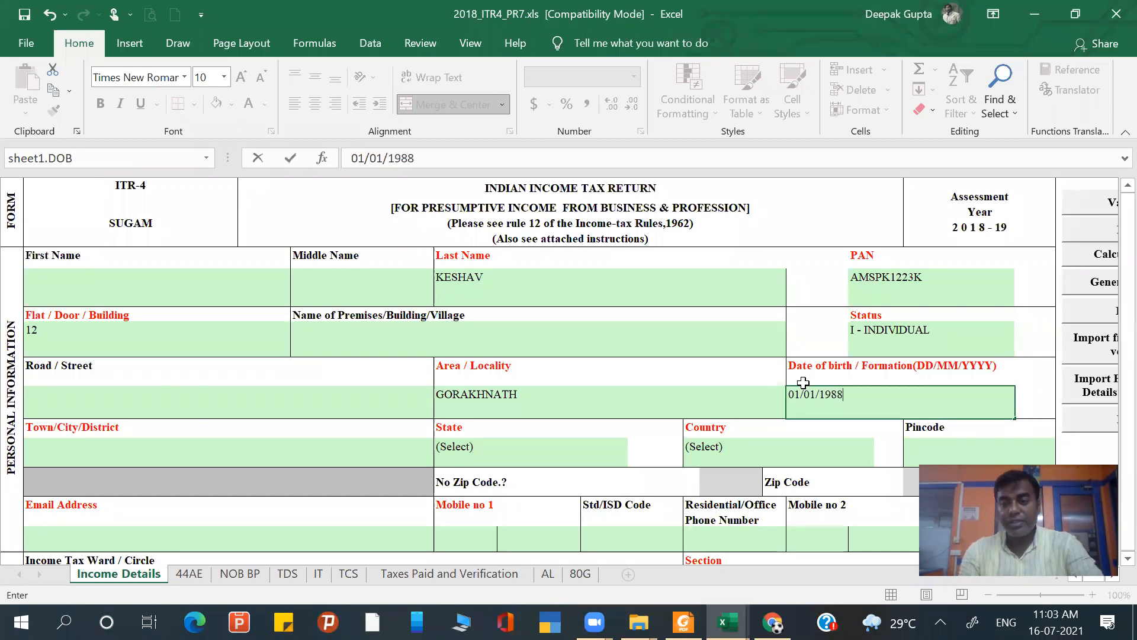
pyautogui.press('Tab')
# - Enter the assessee's town/city/district, replacing the false start with the correct city
pyautogui.scroll(-3, 552, 431)
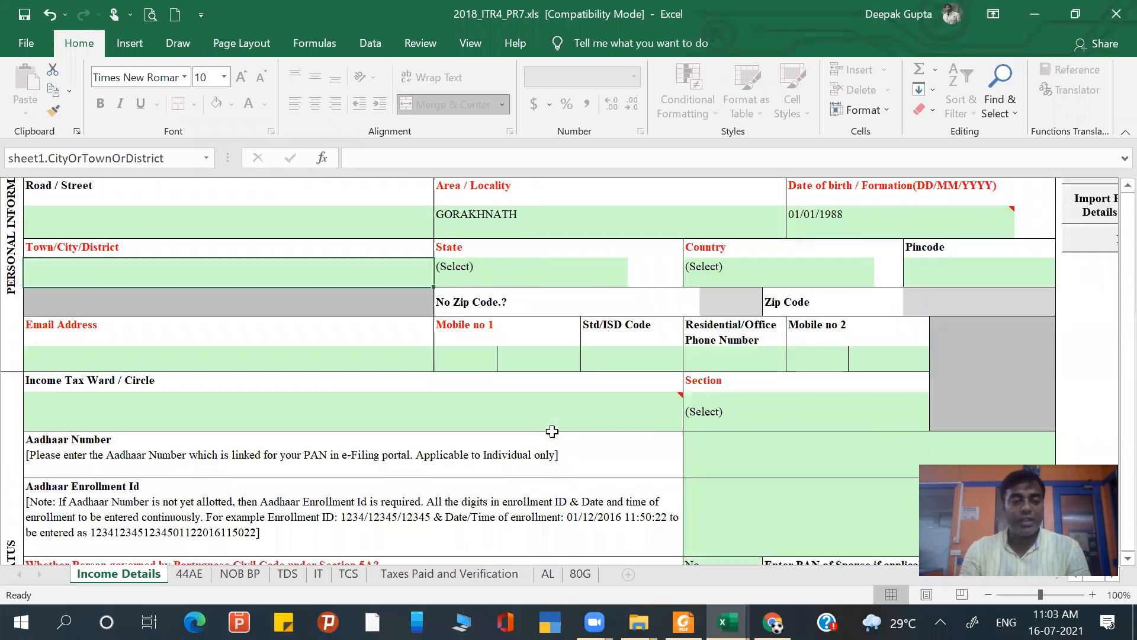
pyautogui.write('GORAKHPU')
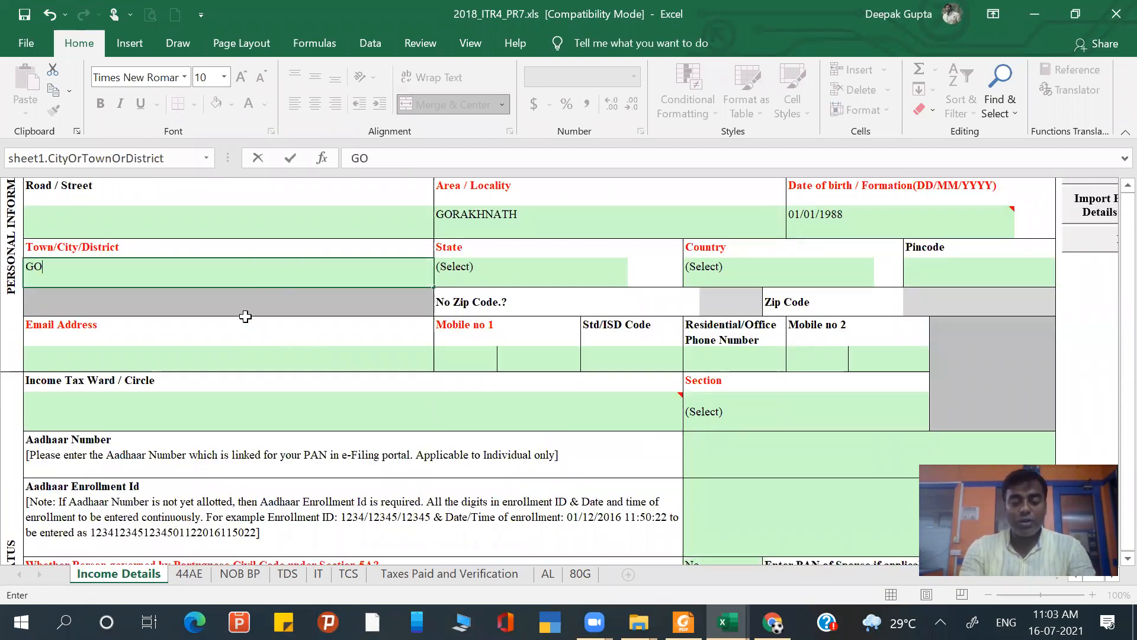
pyautogui.press('BackSpace')
pyautogui.press('BackSpace')
pyautogui.press('BackSpace')
pyautogui.press('BackSpace')
pyautogui.press('BackSpace')
pyautogui.press('BackSpace')
pyautogui.write('d')
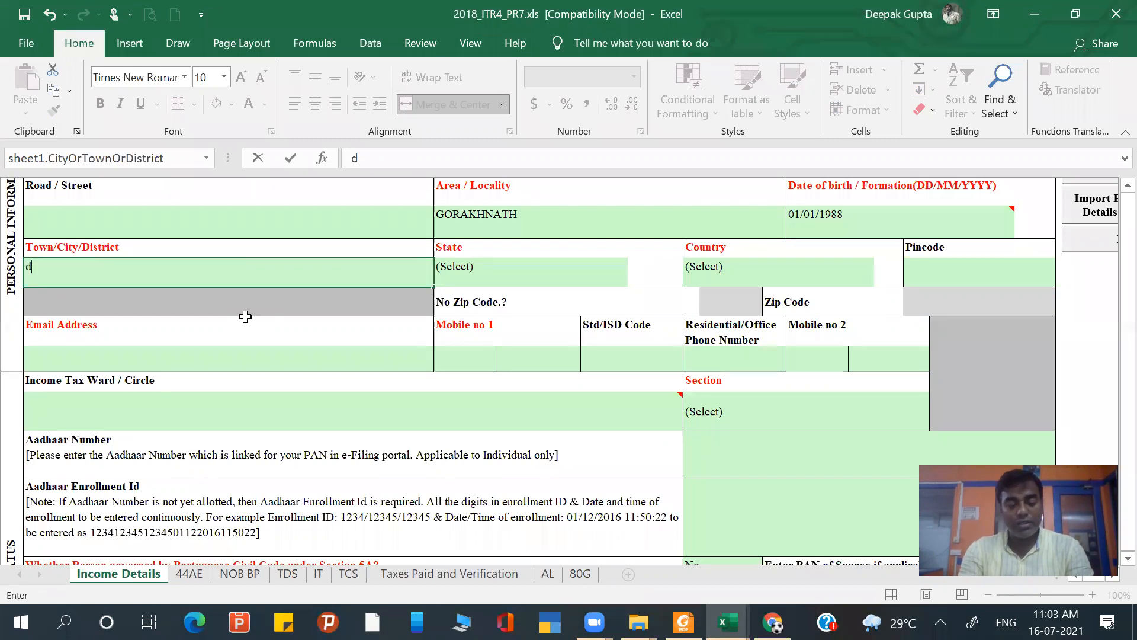
pyautogui.write('ELHI')
pyautogui.press('Tab')
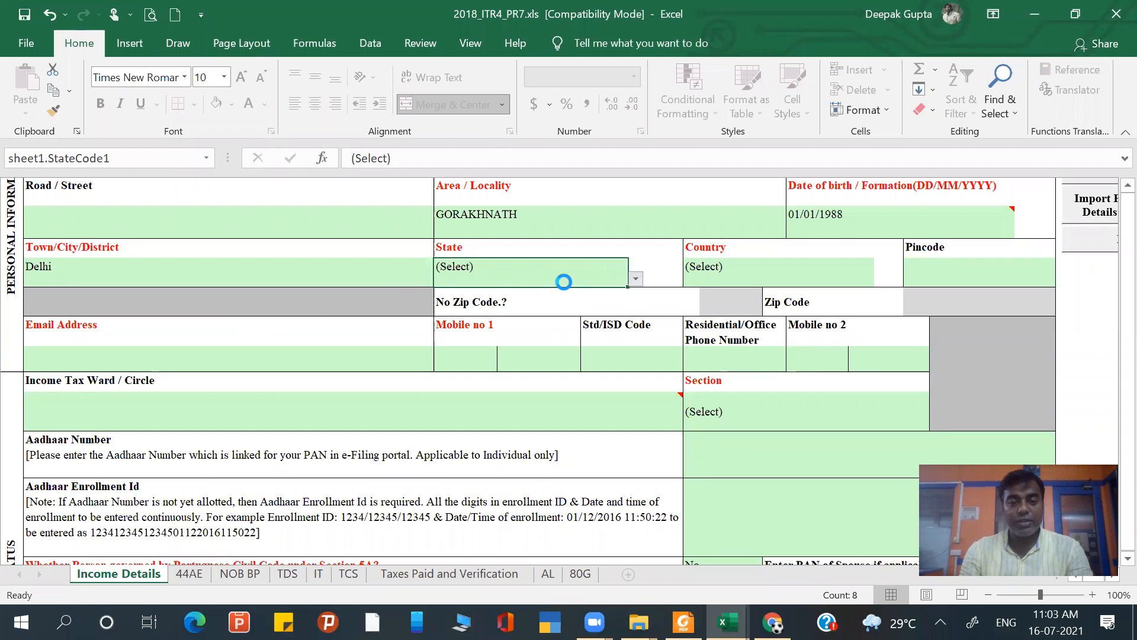
# - Set the assessee's State to 09-Delhi
pyautogui.hotkey('alt', 'Down')
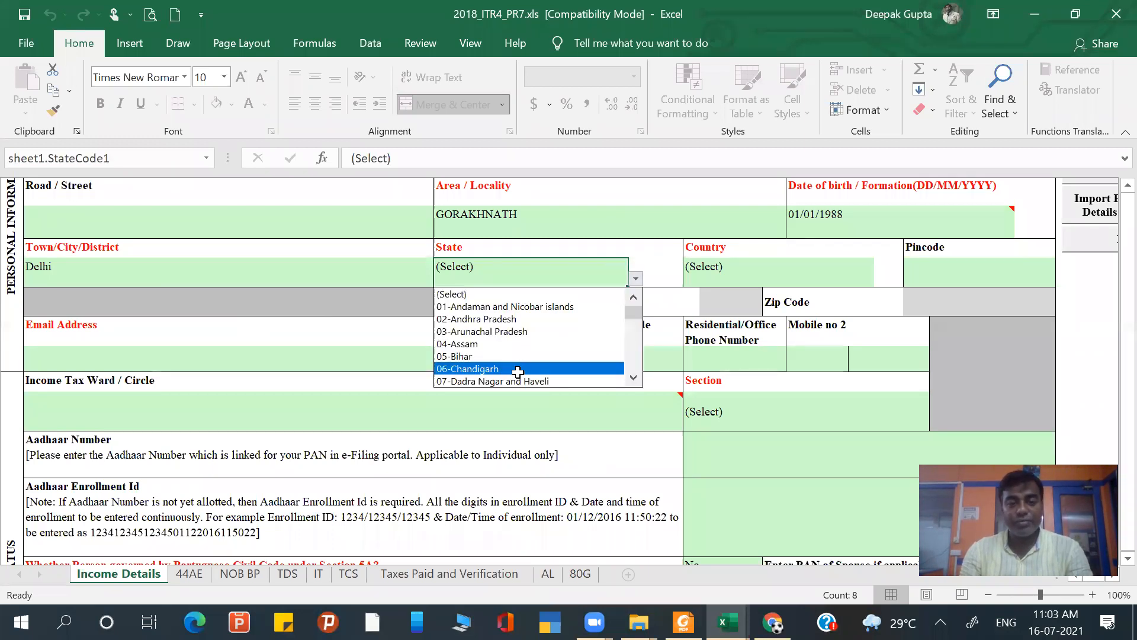
pyautogui.moveTo(632, 314)
pyautogui.mouseDown()
pyautogui.moveTo(633, 358)
pyautogui.moveTo(633, 320)
pyautogui.mouseUp()
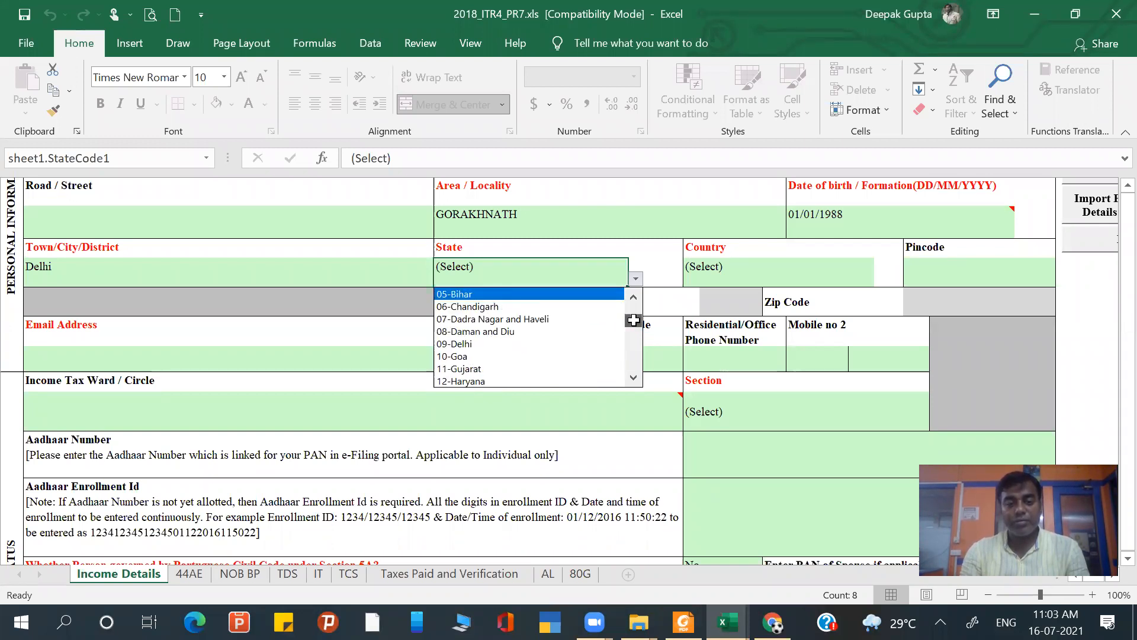
pyautogui.click(492, 345)
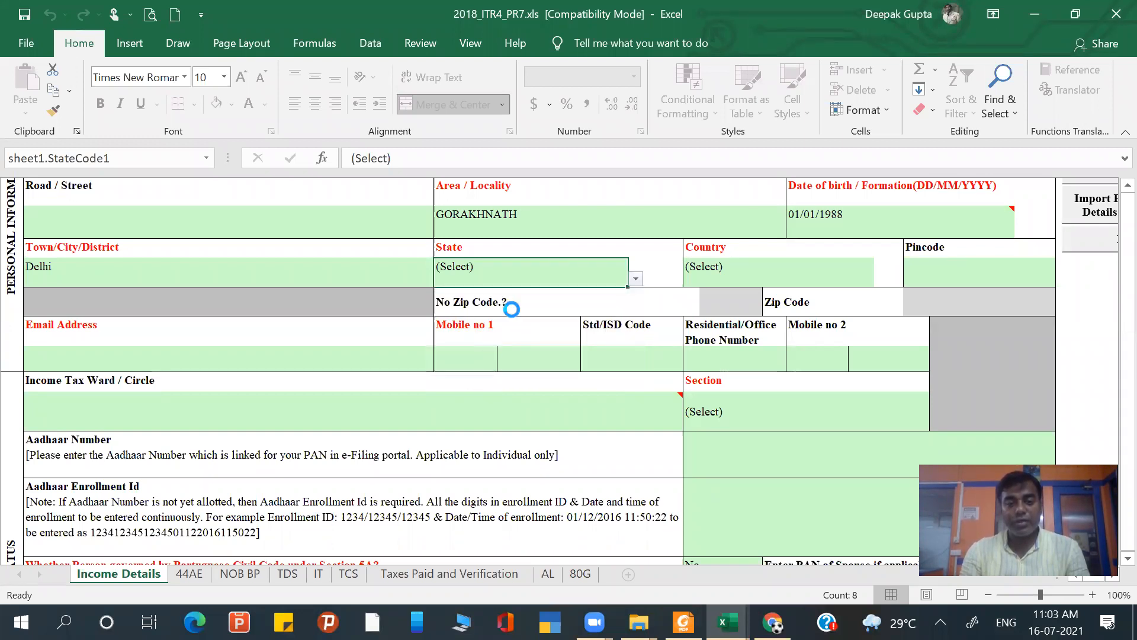
# - Replace the assessee's area/locality with the correct one and fill in the address pincode
pyautogui.click(554, 216)
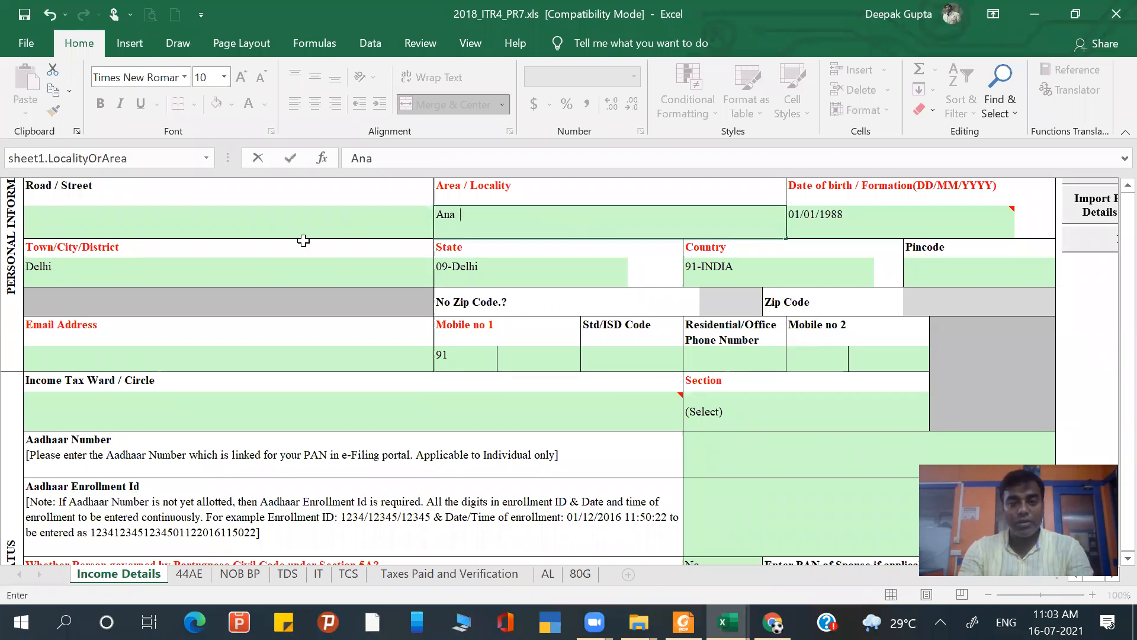
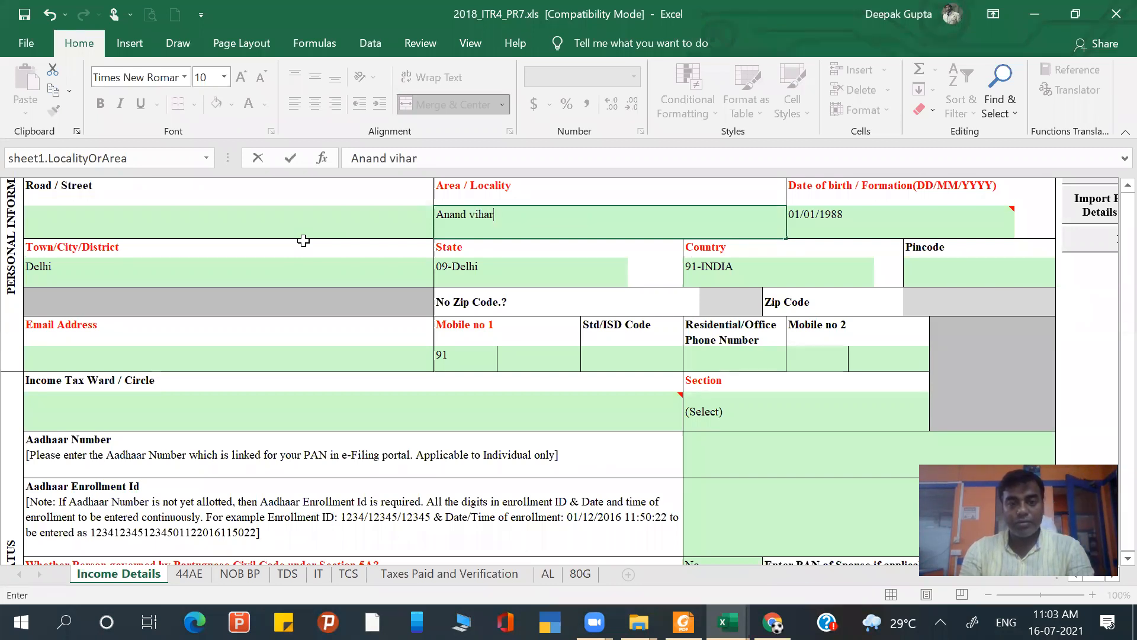
pyautogui.press('Tab')
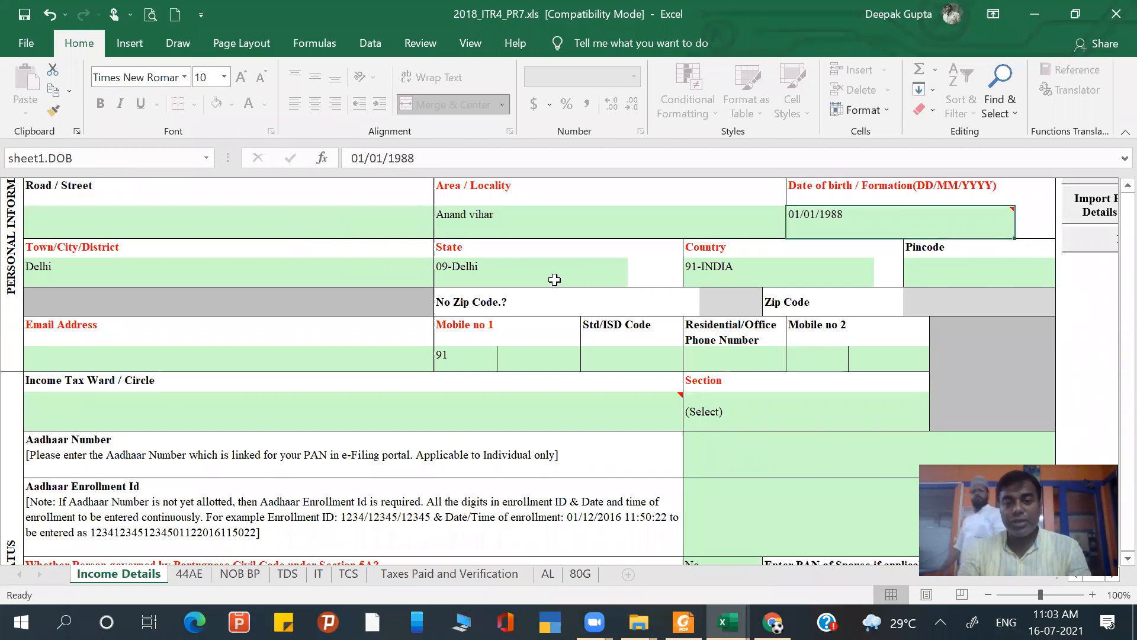
pyautogui.click(920, 267)
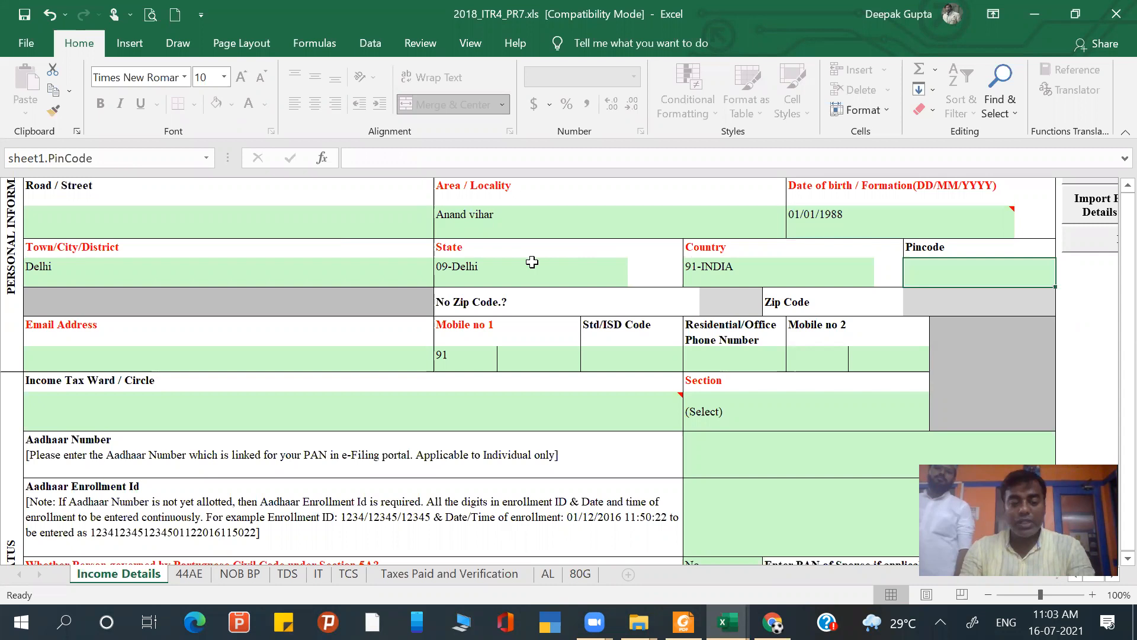
pyautogui.write('273001')
pyautogui.press('Tab')
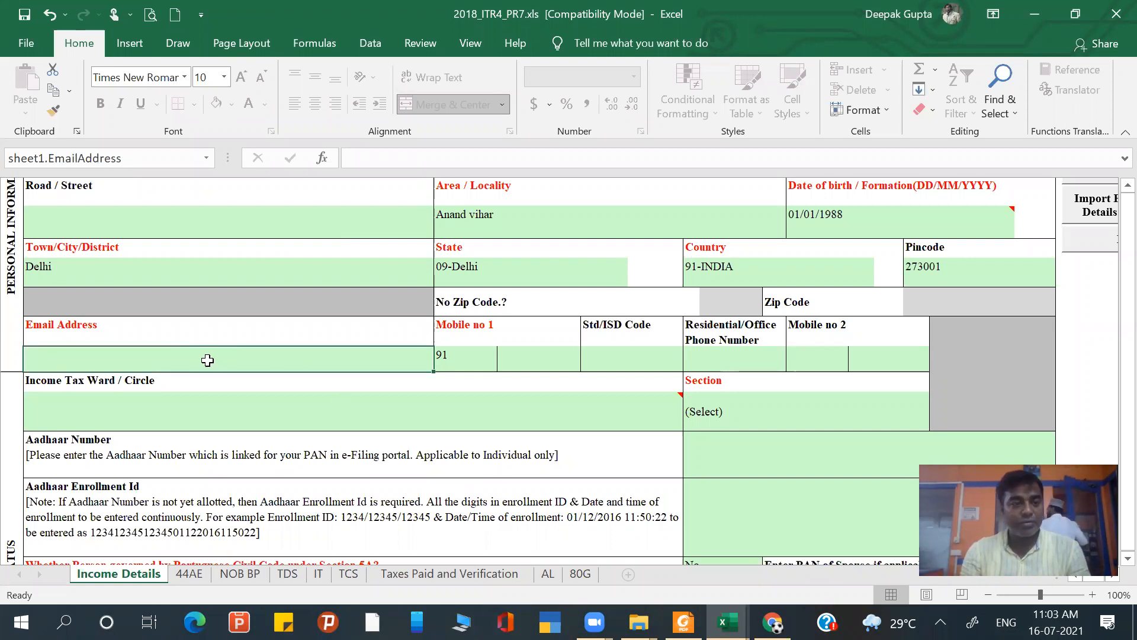
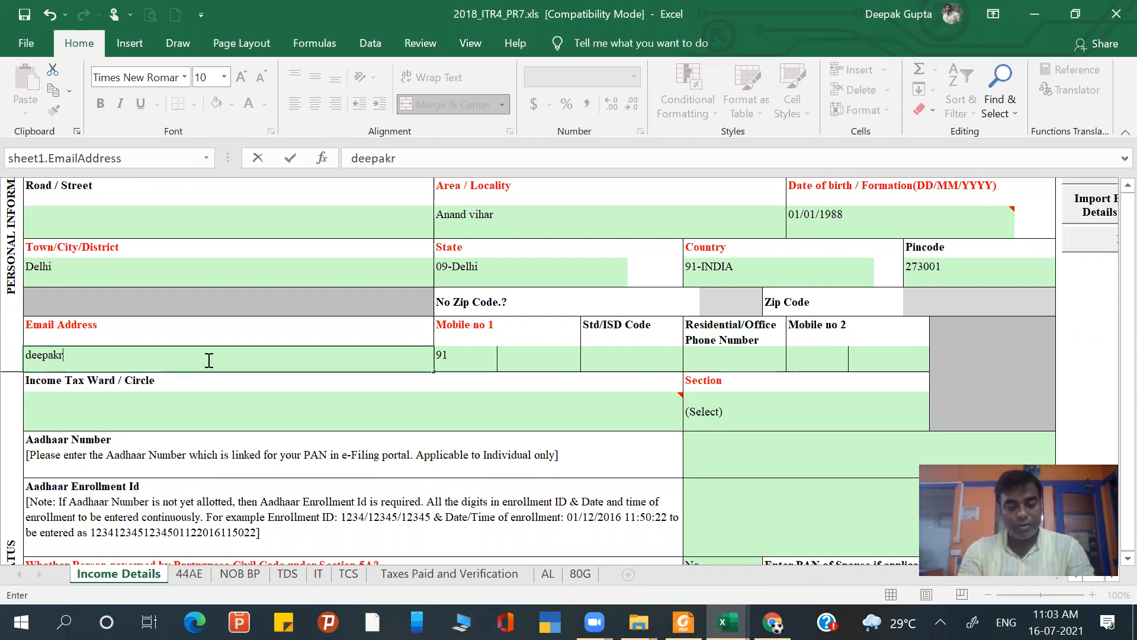
# - Enter the assessee's e-mail address in the personal information section
pyautogui.press('Tab')
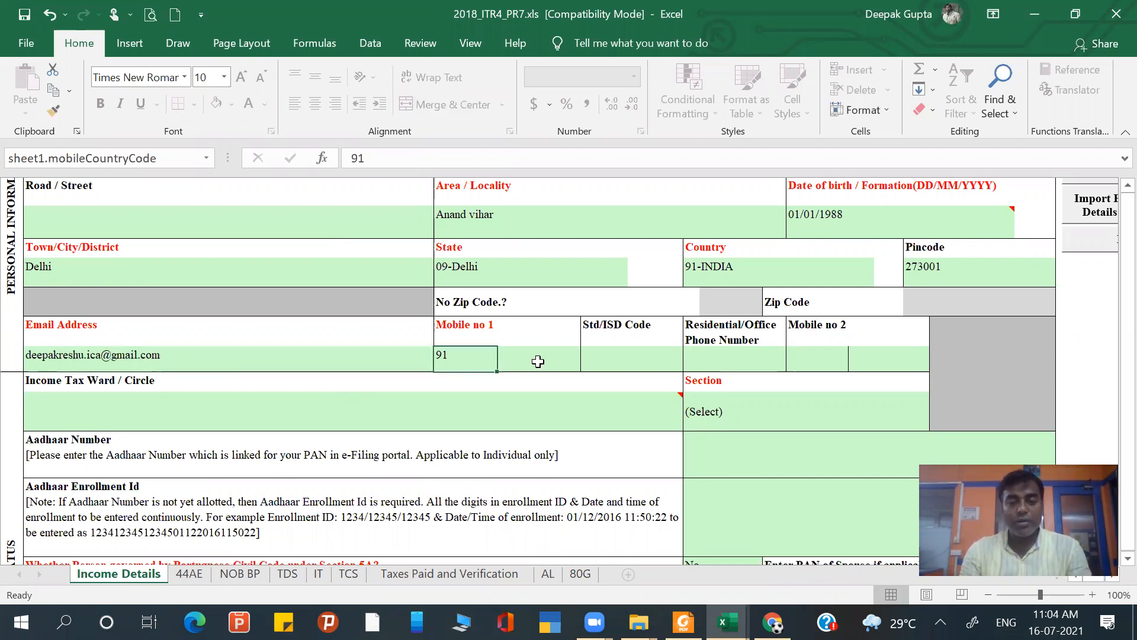
# - Enter the assessee's ten-digit number under Mobile no 1, beside the country code
pyautogui.click(538, 361)
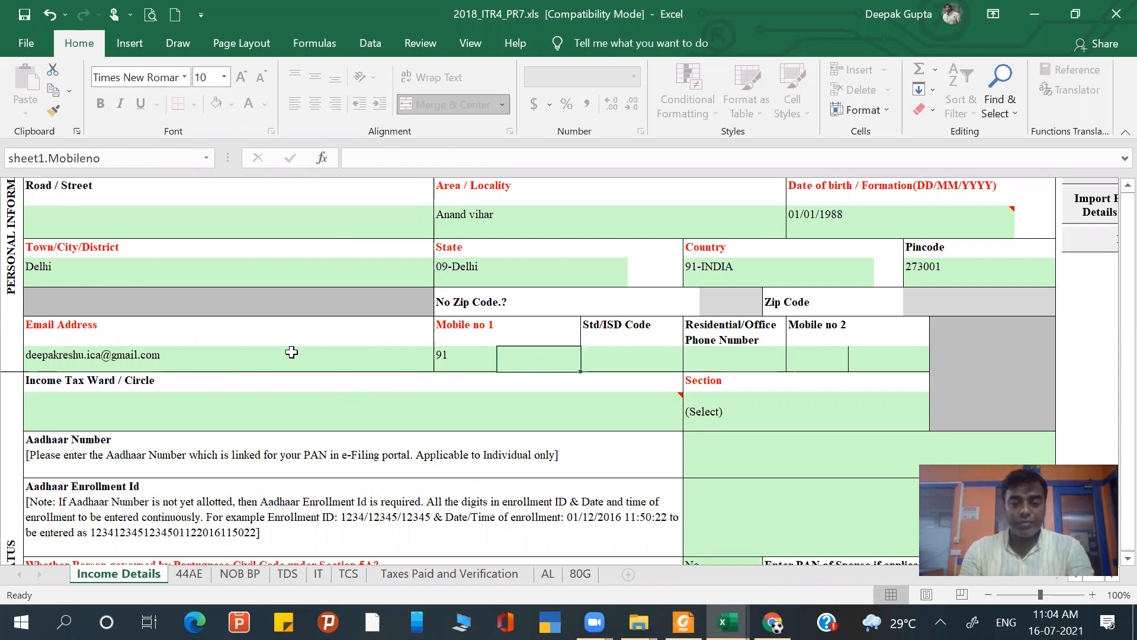
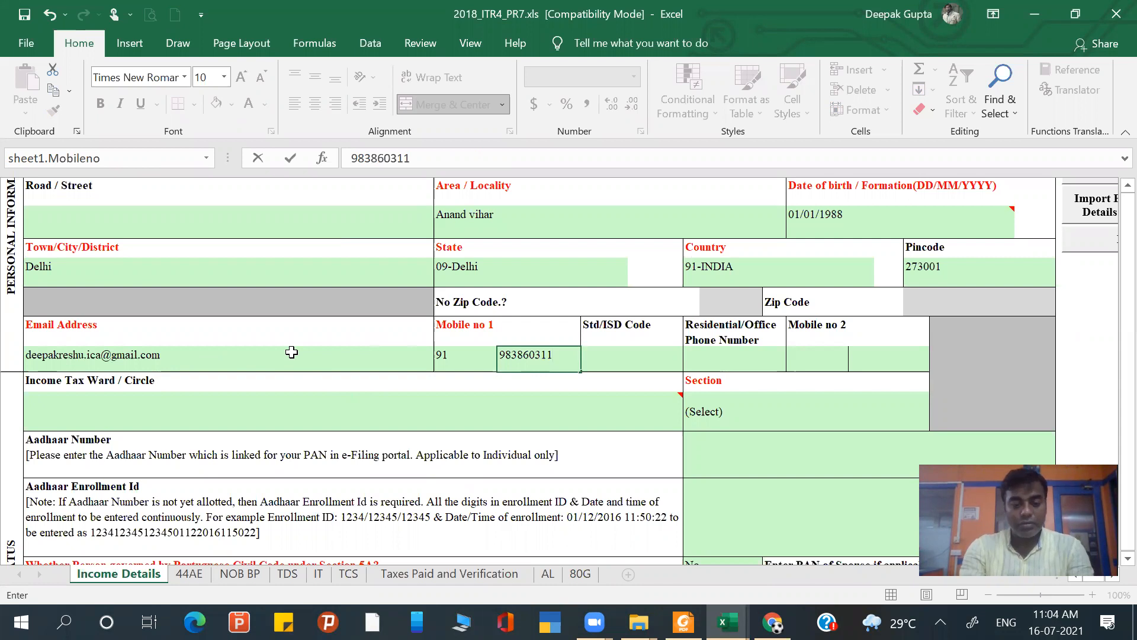
pyautogui.press('Tab')
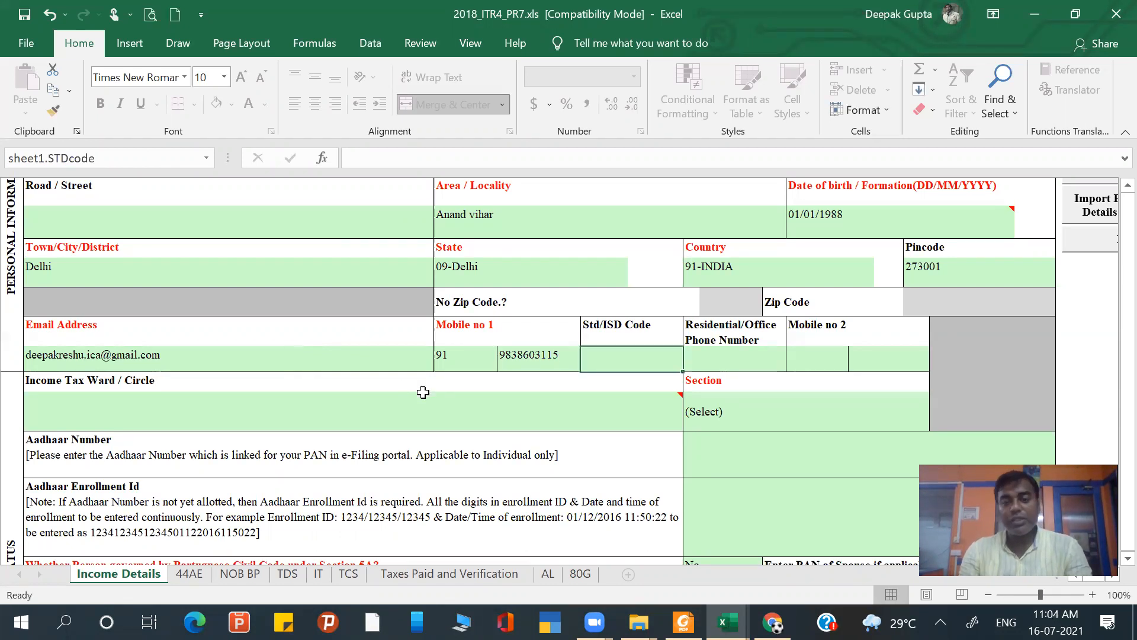
# - Set the return filing Section to "Voluntarily on or before the due date under section 139(1)"
pyautogui.click(742, 362)
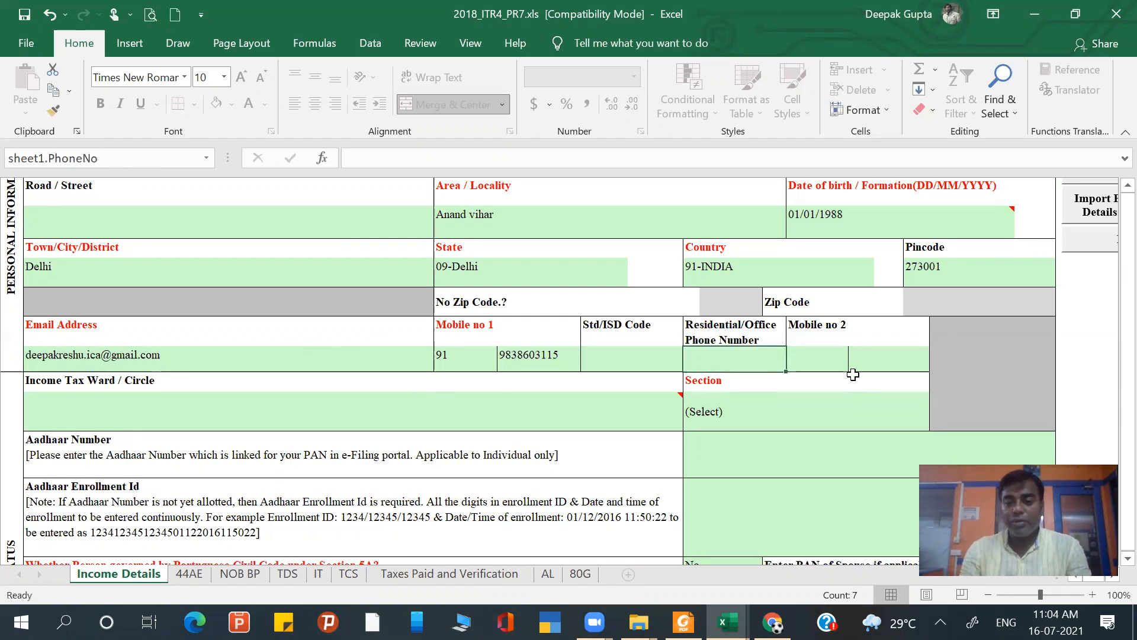
pyautogui.scroll(-2, 853, 374)
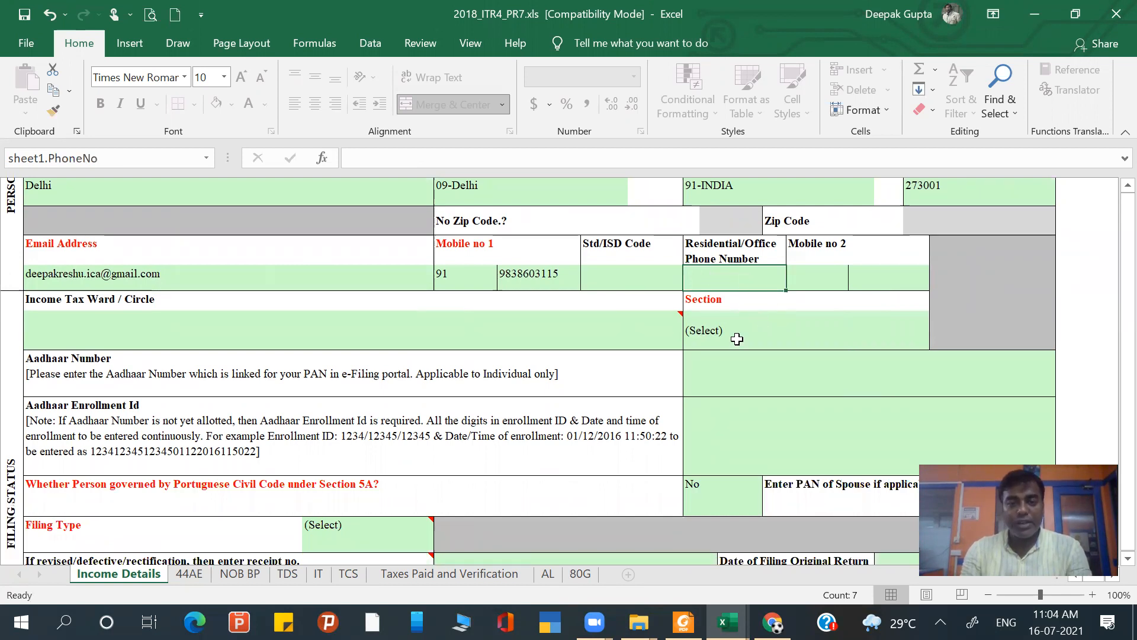
pyautogui.click(464, 330)
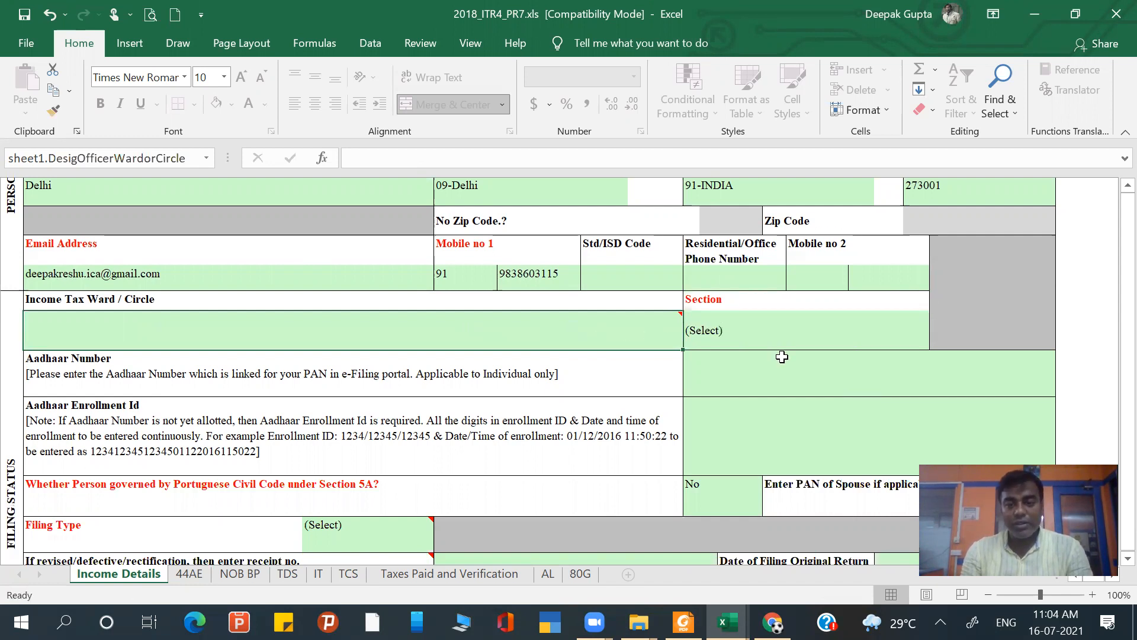
pyautogui.click(751, 337)
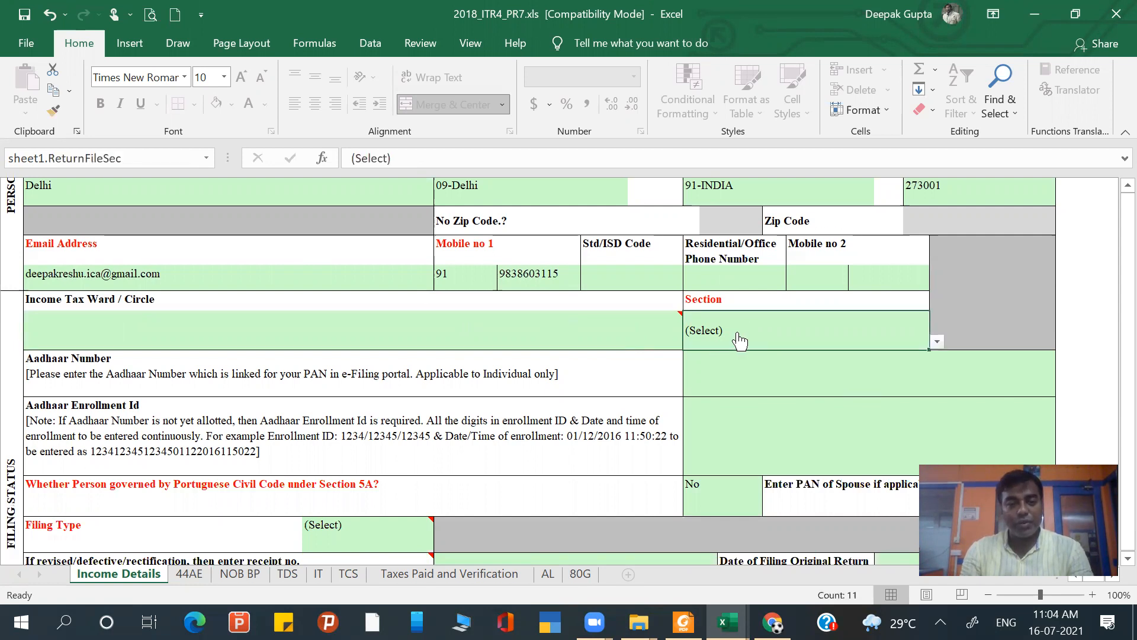
pyautogui.click(937, 343)
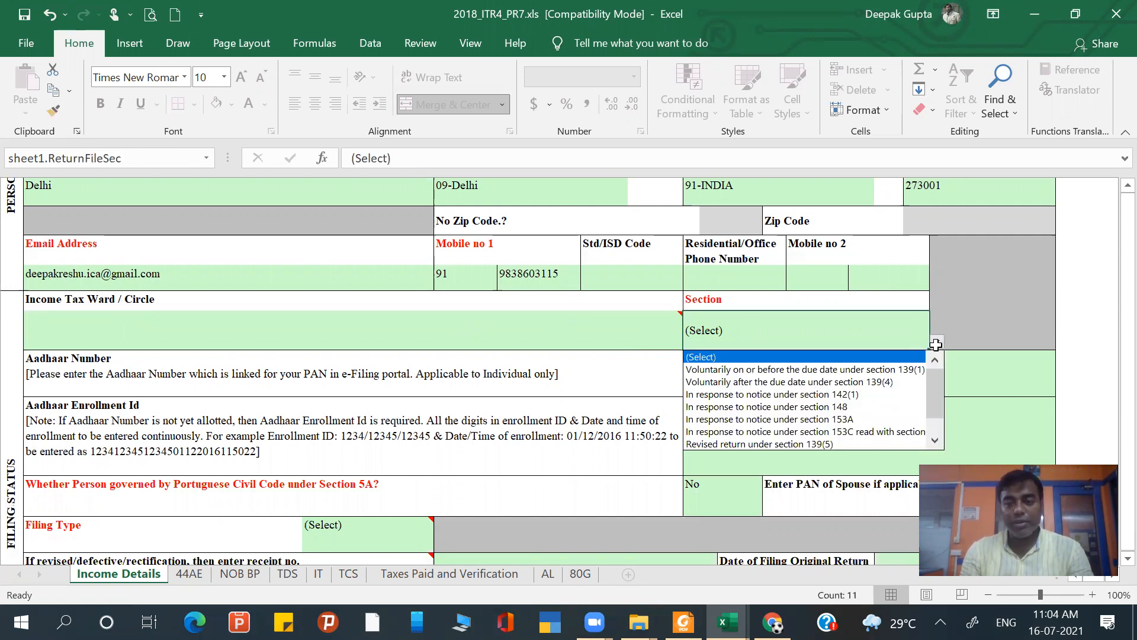
pyautogui.click(845, 371)
# - Set the Filing Type to Original in the filing status section
pyautogui.scroll(-1, 817, 386)
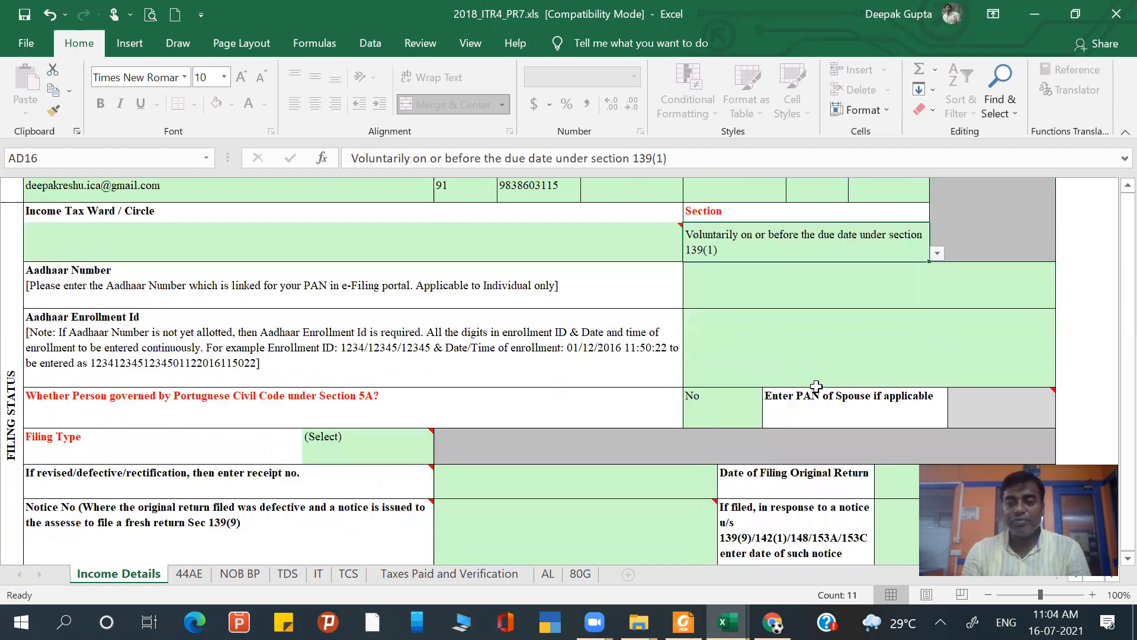
pyautogui.scroll(-1, 817, 385)
pyautogui.scroll(1, 817, 386)
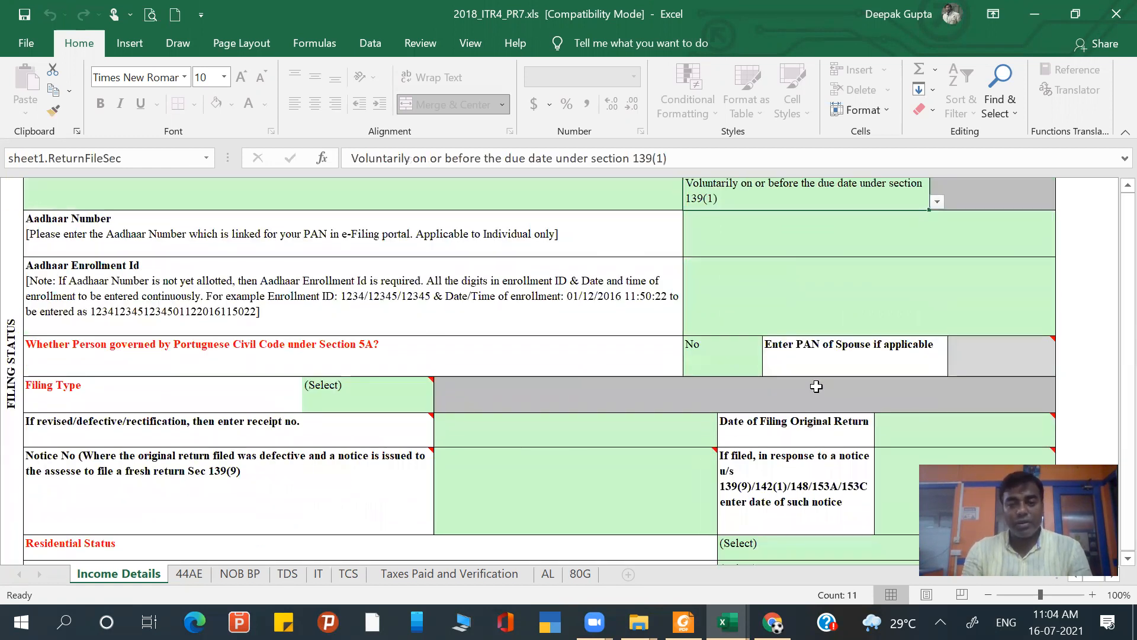
pyautogui.scroll(-1, 816, 385)
pyautogui.scroll(1, 752, 303)
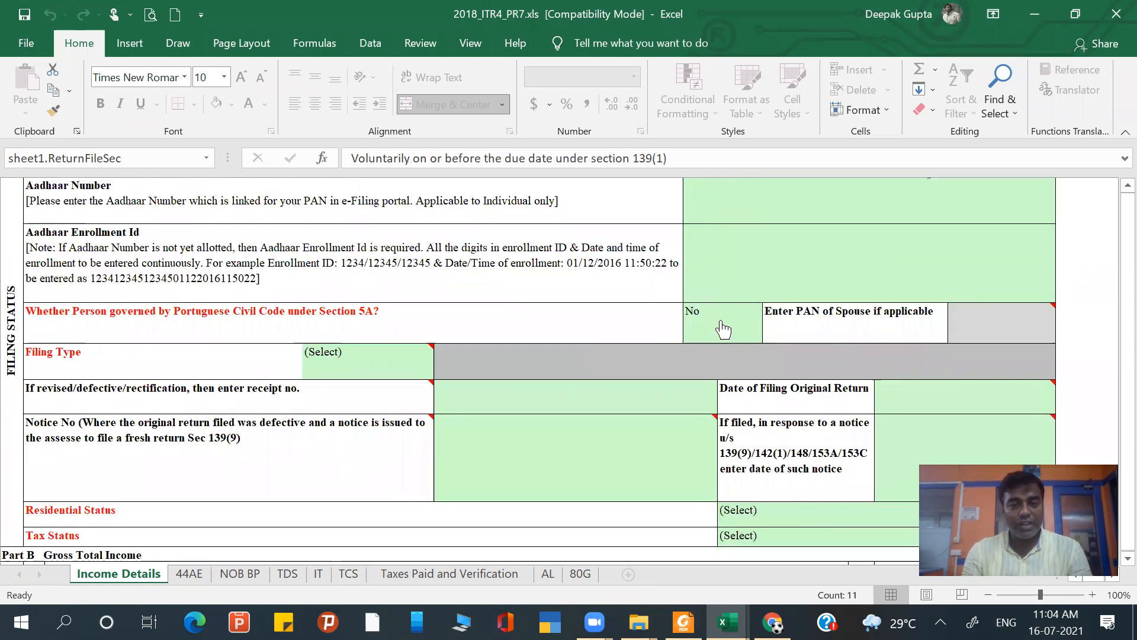
pyautogui.click(754, 334)
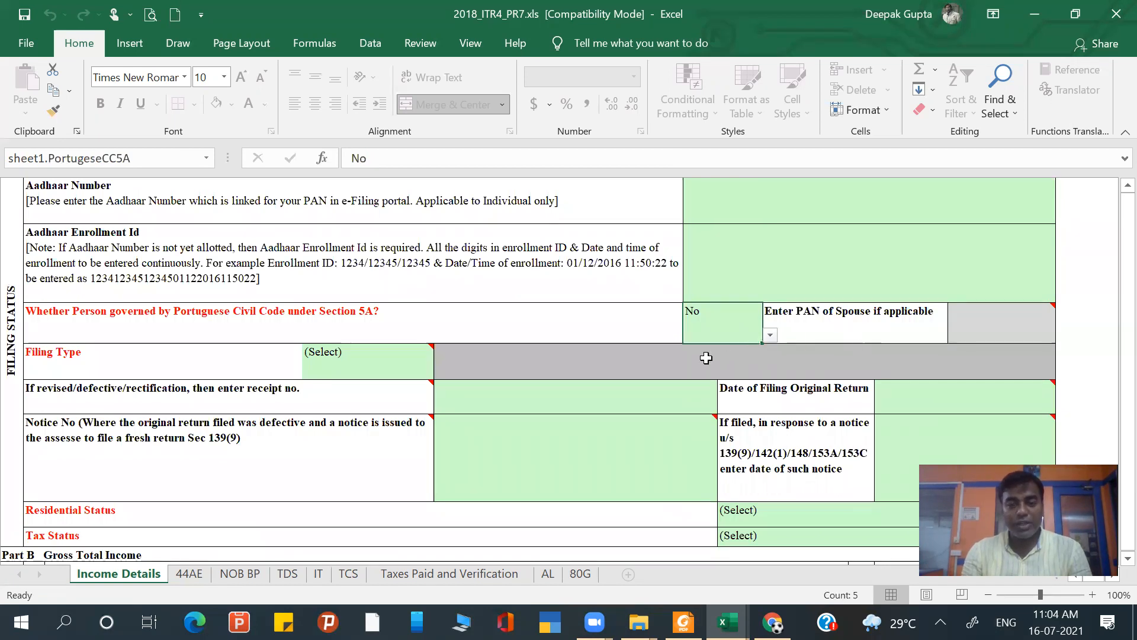
pyautogui.scroll(-1, 164, 298)
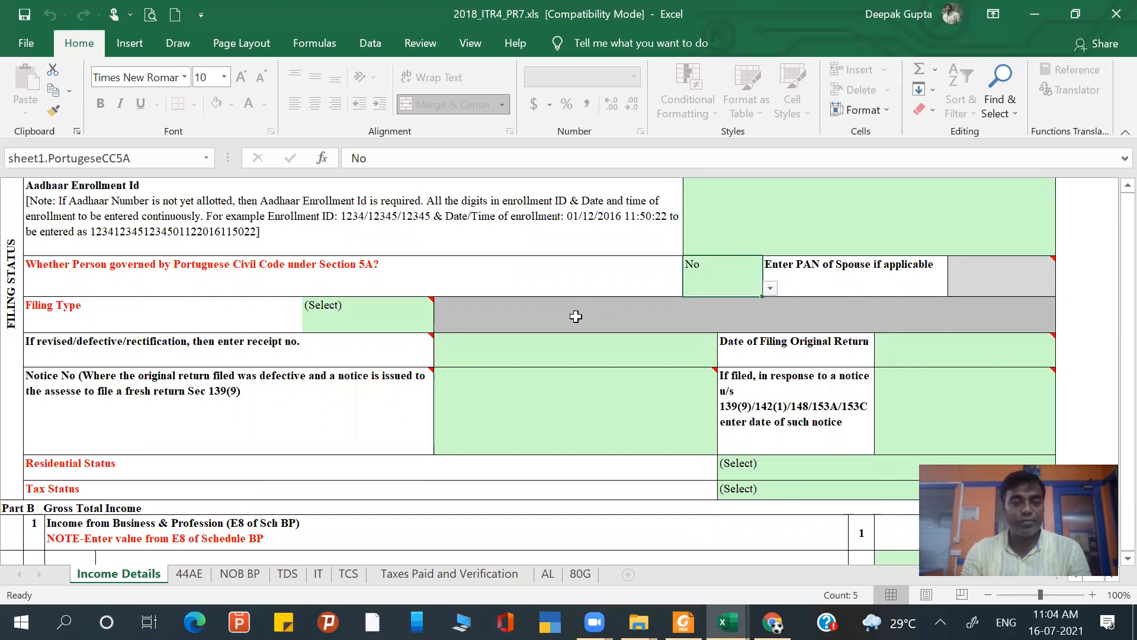
pyautogui.click(372, 327)
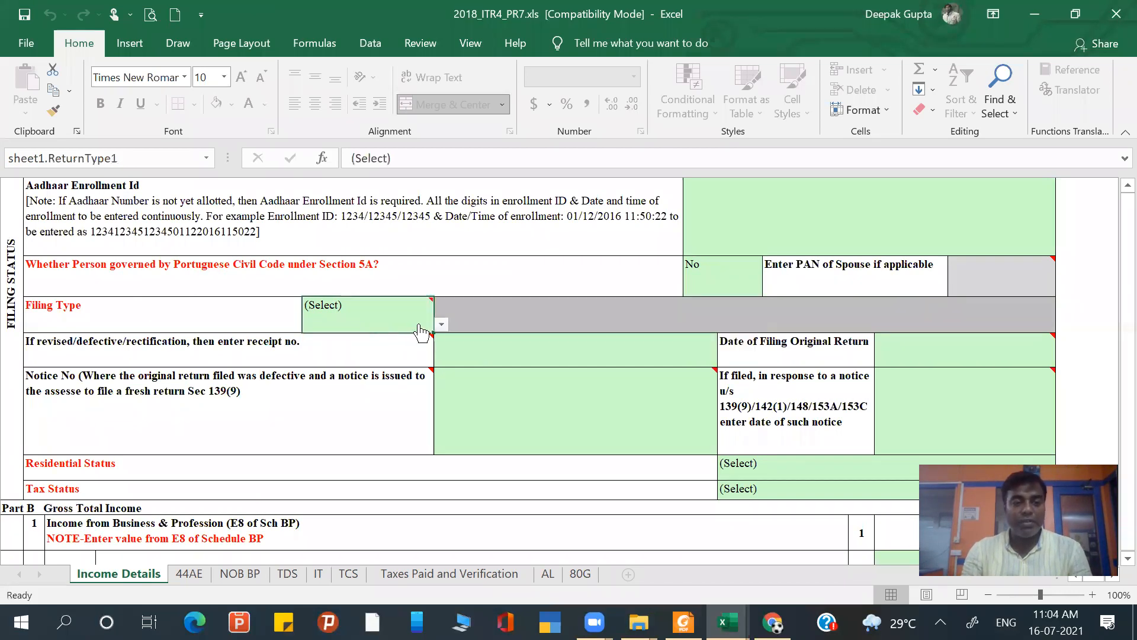
pyautogui.click(441, 324)
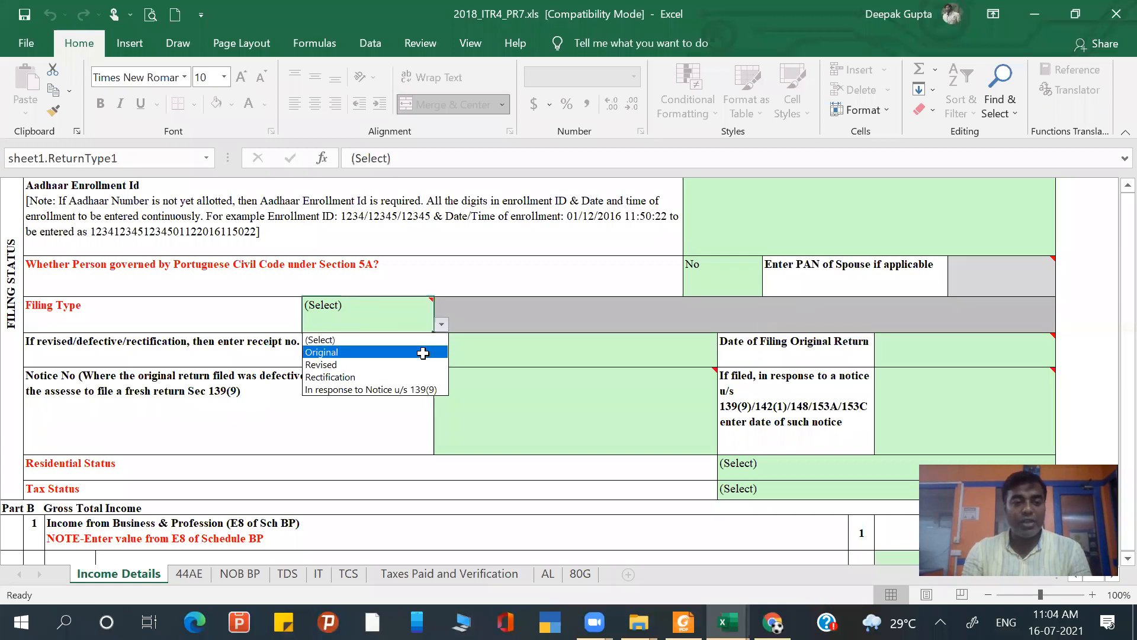
pyautogui.click(421, 352)
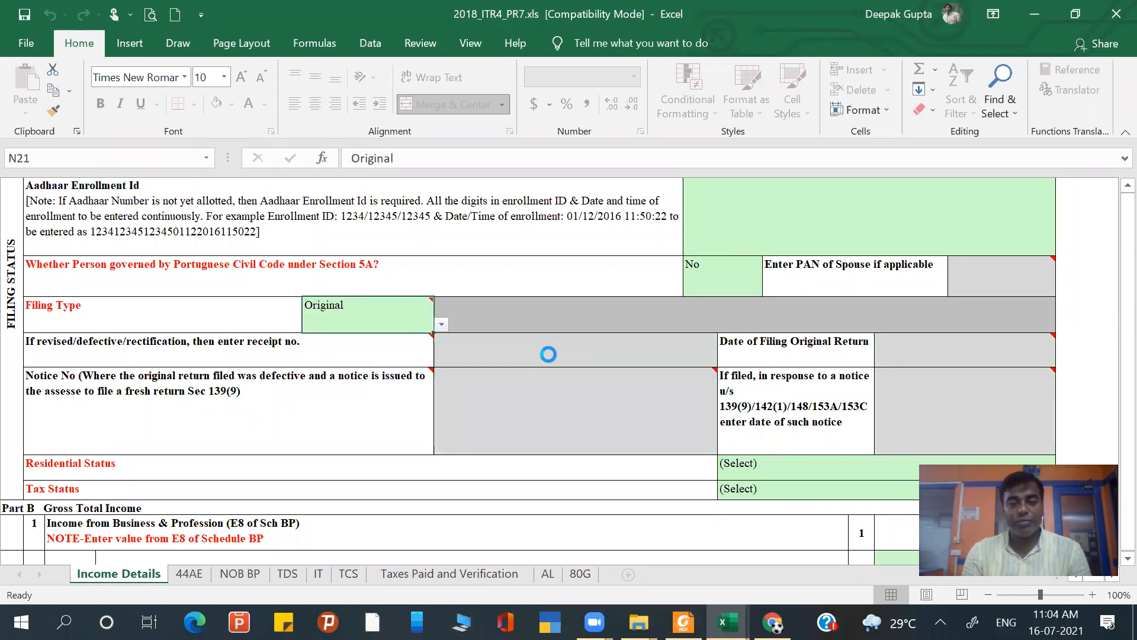
# - Set the assessee's Residential Status to RES - Resident
pyautogui.click(498, 349)
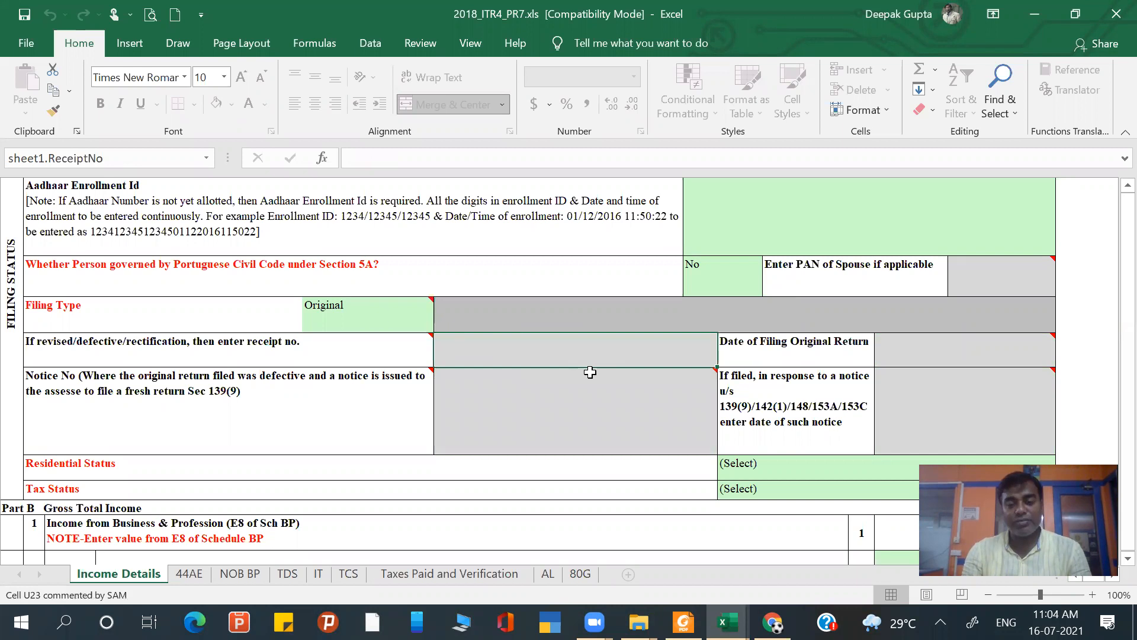
pyautogui.scroll(-2, 590, 372)
pyautogui.scroll(3, 590, 372)
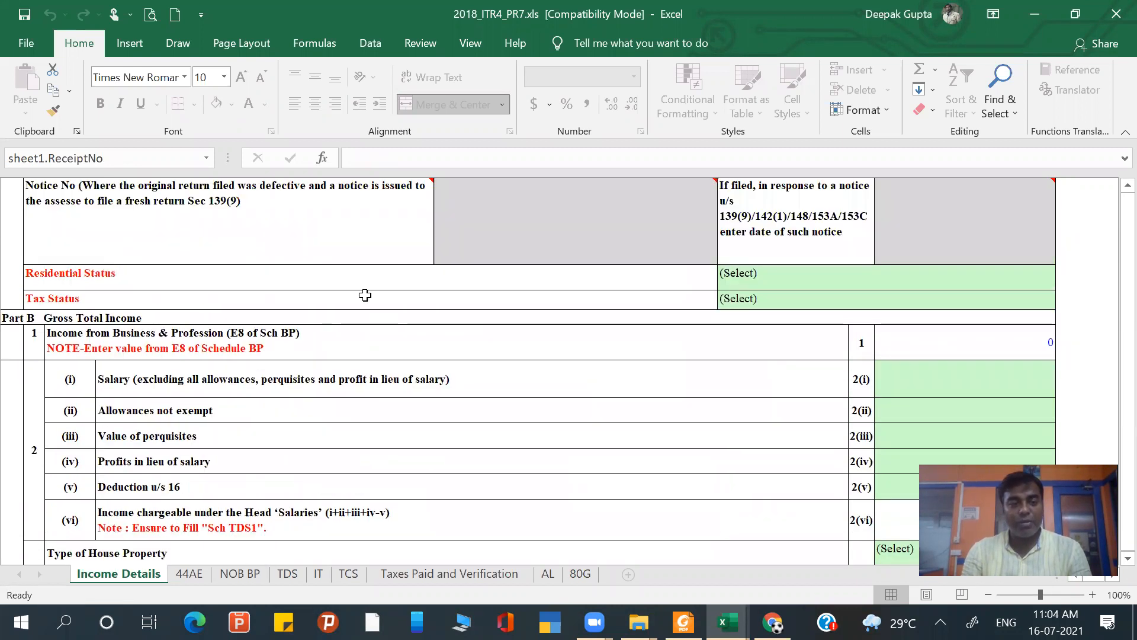
pyautogui.click(822, 282)
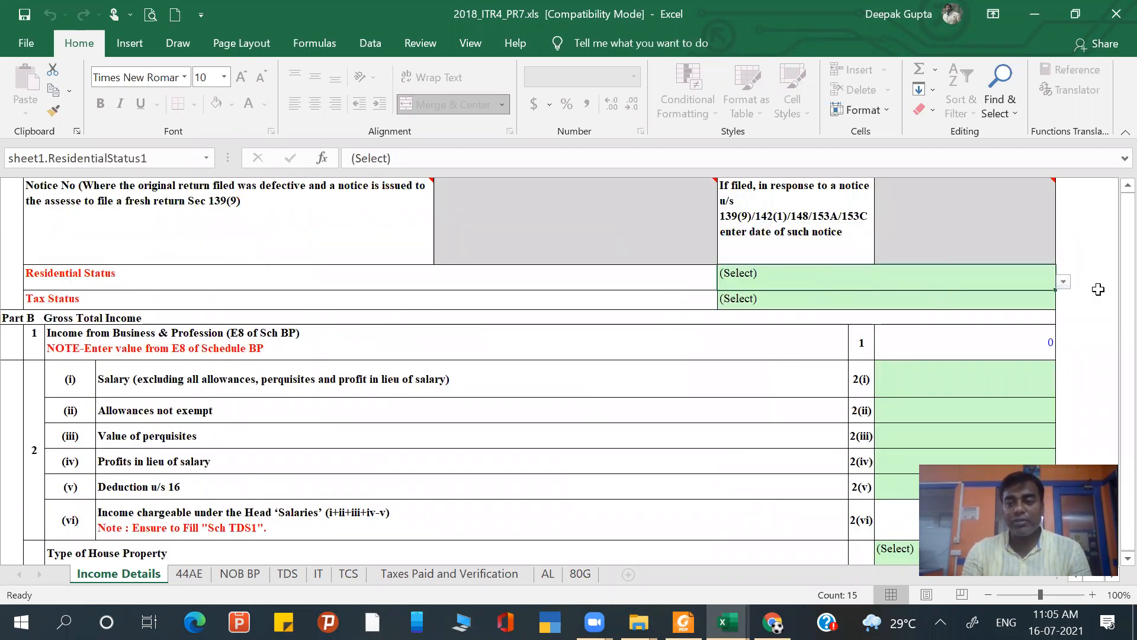
pyautogui.click(1063, 283)
pyautogui.click(990, 309)
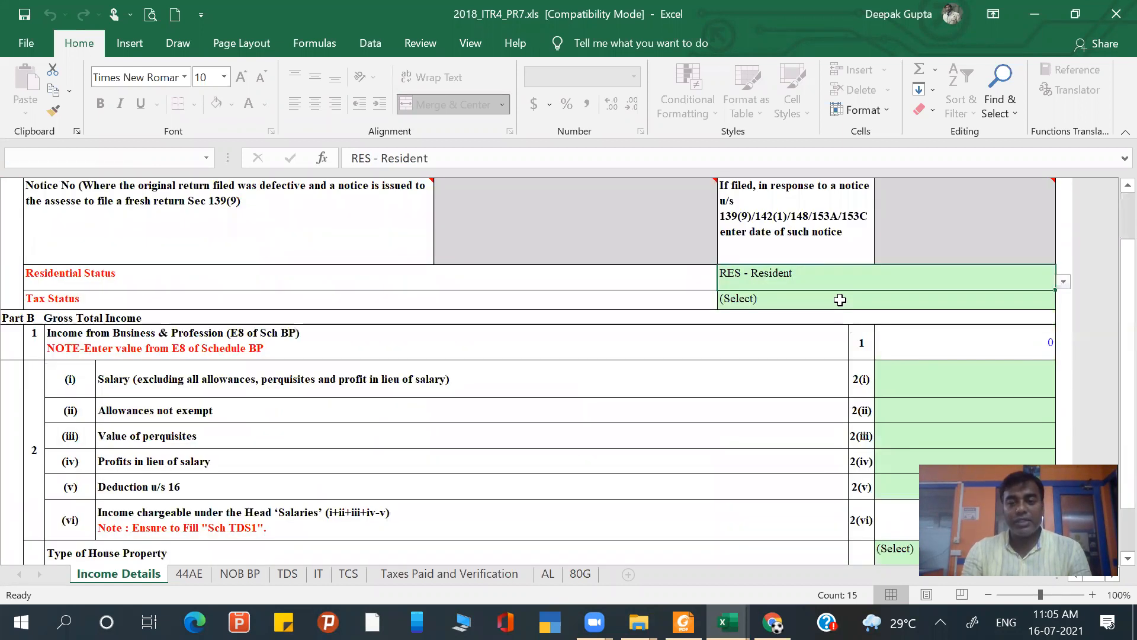
# - Set the assessee's Tax Status to Tax Payable in the filing status section
pyautogui.click(840, 300)
pyautogui.hotkey('alt', 'Down')
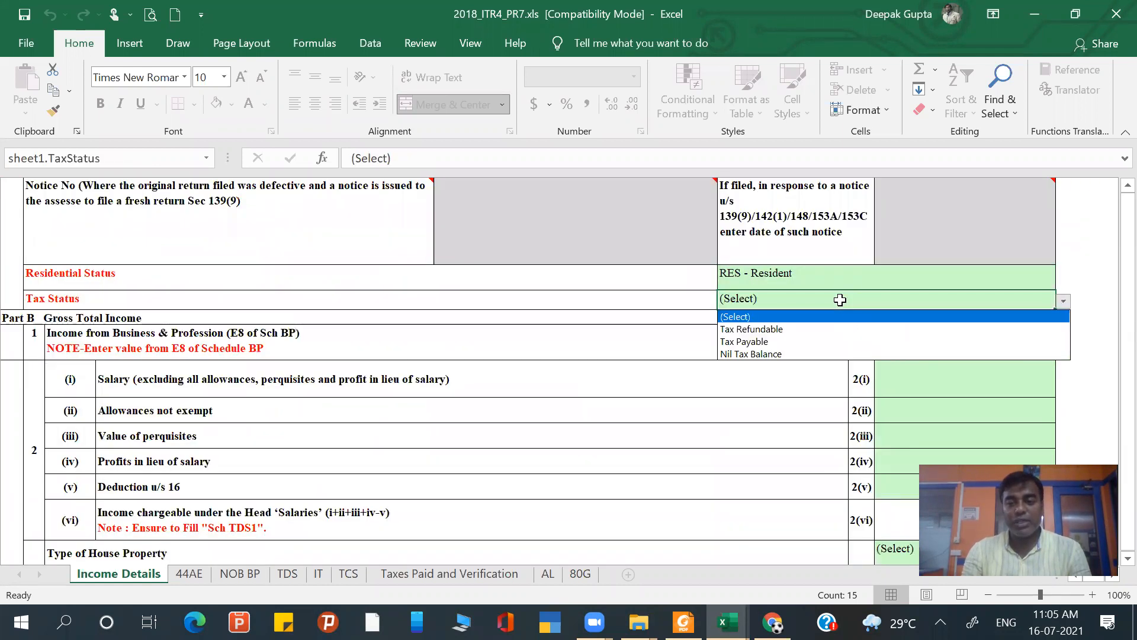
pyautogui.click(834, 343)
# - Leave the salary rows blank and set the Type of House Property to Self Occupied under Gross Total Income
pyautogui.scroll(-1, 879, 340)
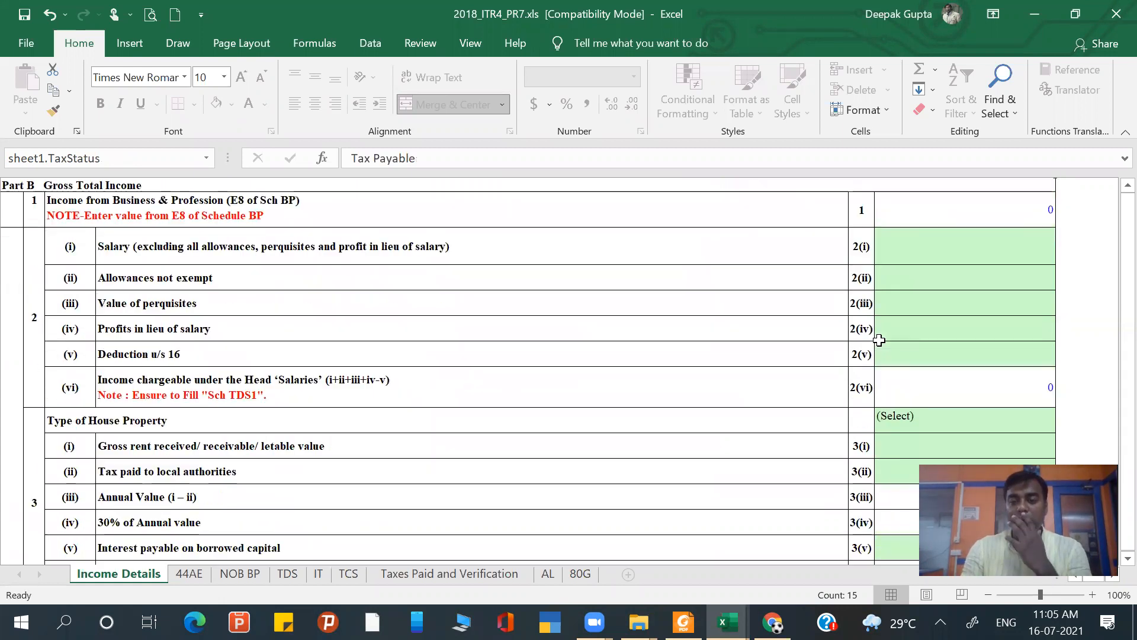
pyautogui.scroll(1, 879, 340)
pyautogui.click(883, 279)
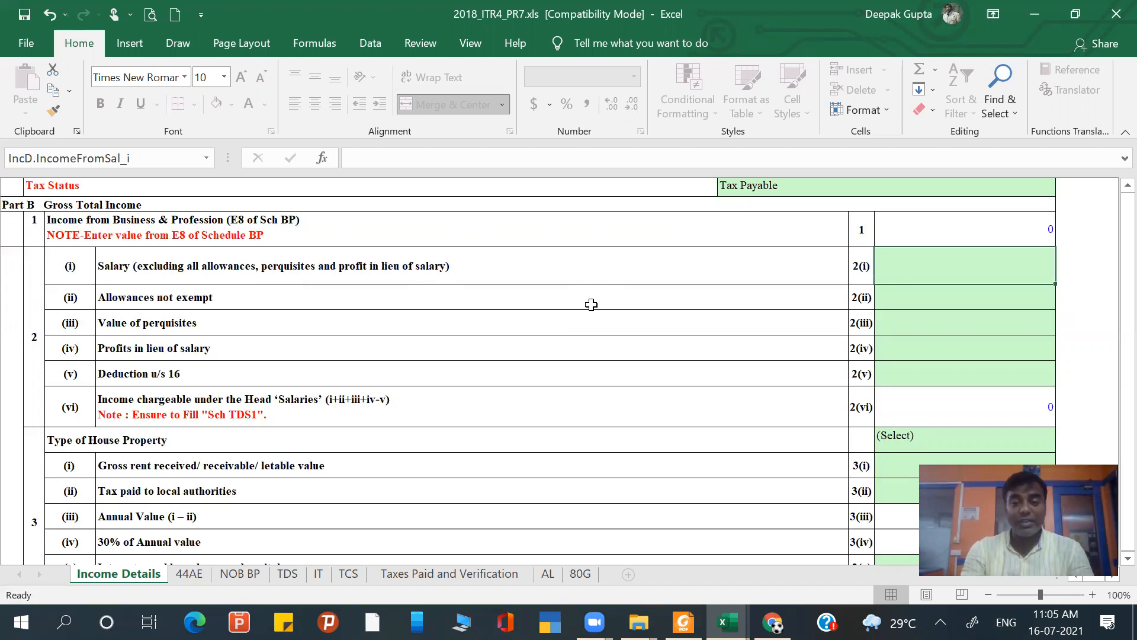
pyautogui.press('Down')
pyautogui.press('Down')
pyautogui.press('Down')
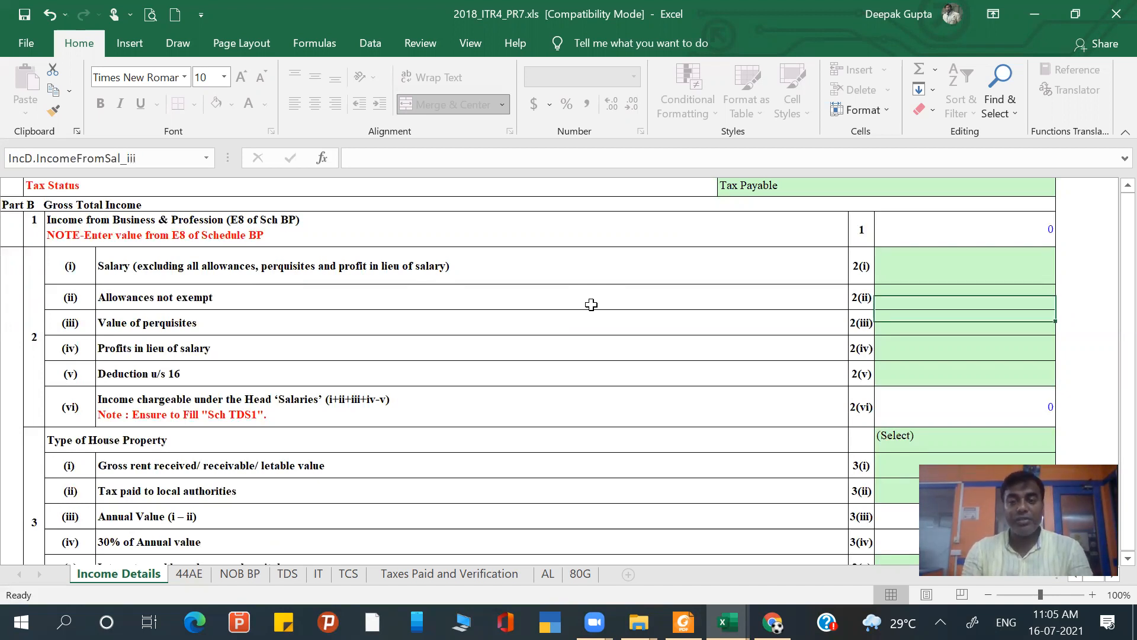
pyautogui.press('Down')
pyautogui.press('Down')
pyautogui.press('Down')
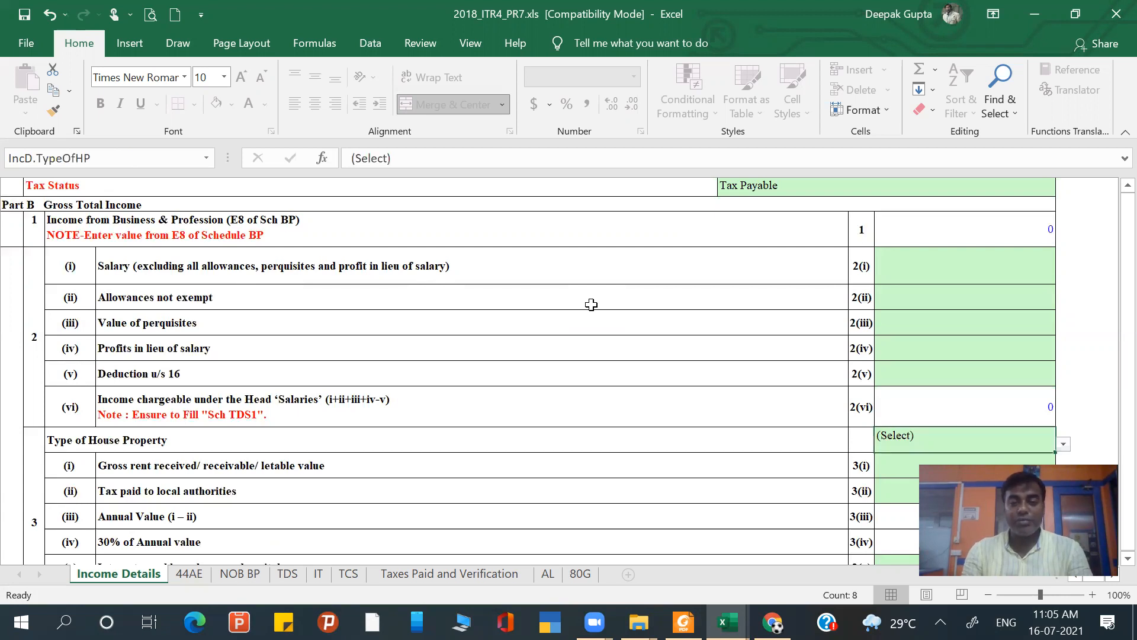
pyautogui.scroll(-2, 591, 304)
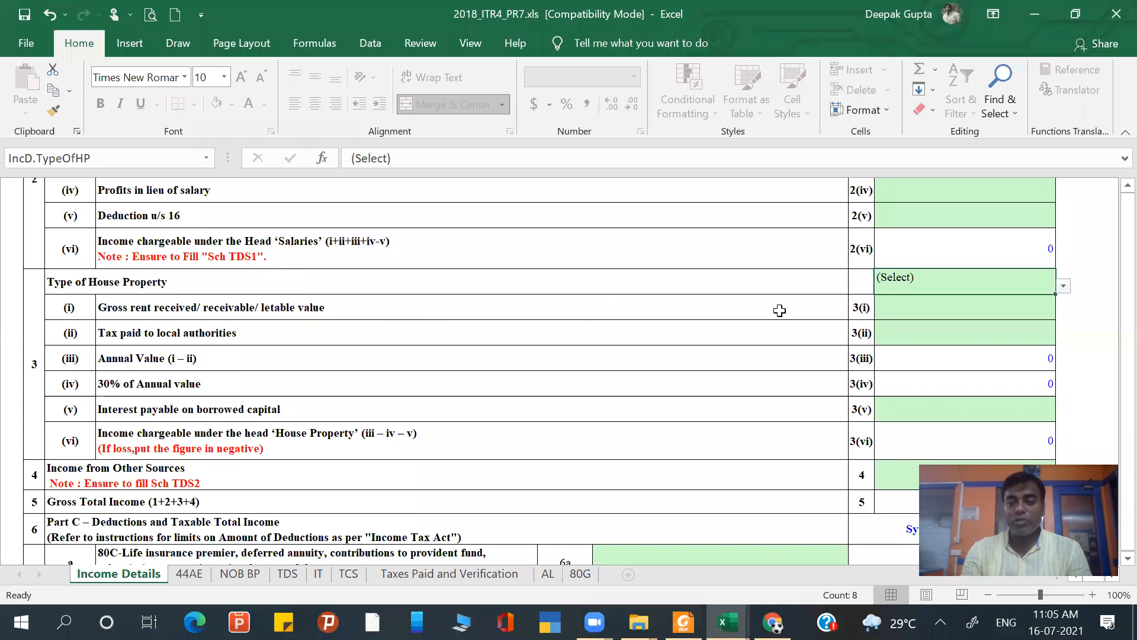
pyautogui.click(1063, 285)
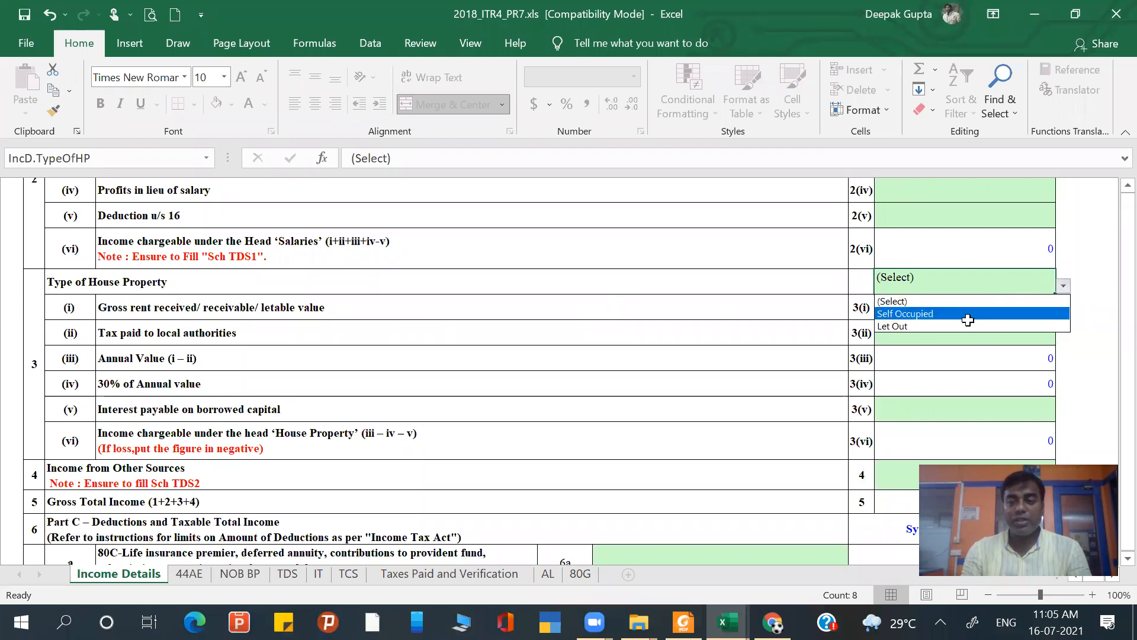
pyautogui.click(969, 314)
# - Enter 2500 as the 80C deduction in row 6a of Part C, leaving Income from Other Sources blank
pyautogui.scroll(-1, 922, 340)
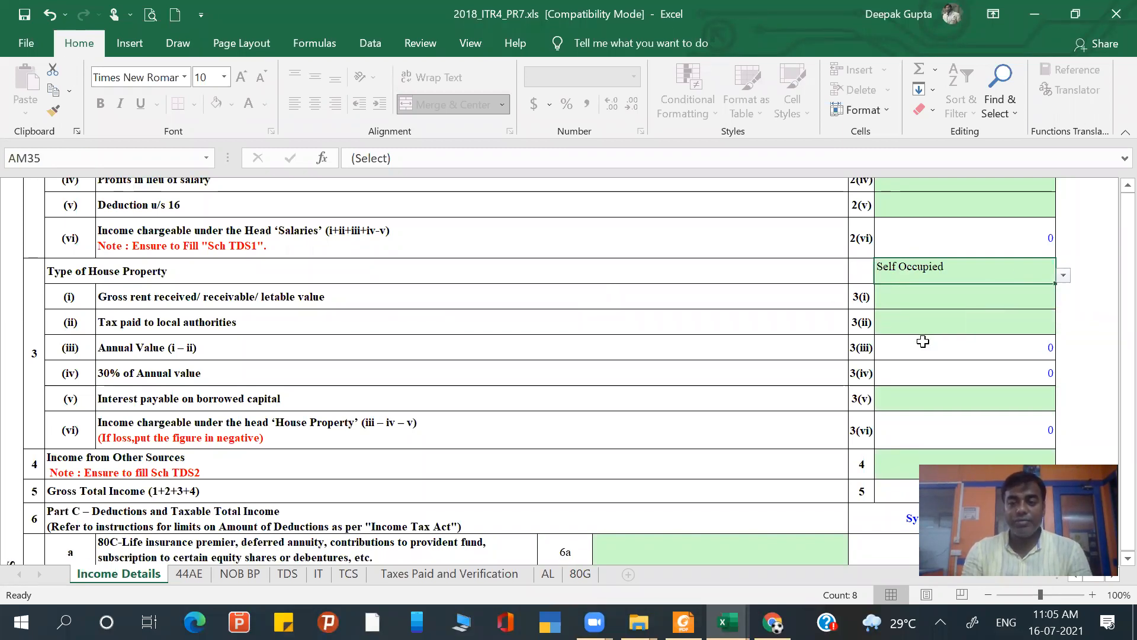
pyautogui.scroll(-3, 923, 342)
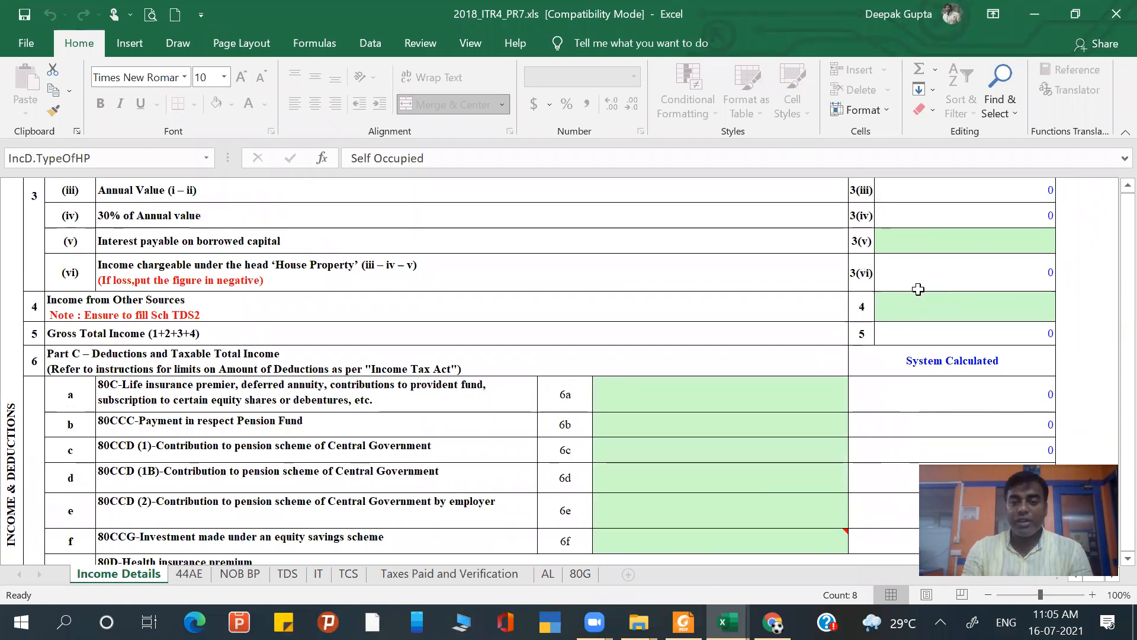
pyautogui.click(919, 295)
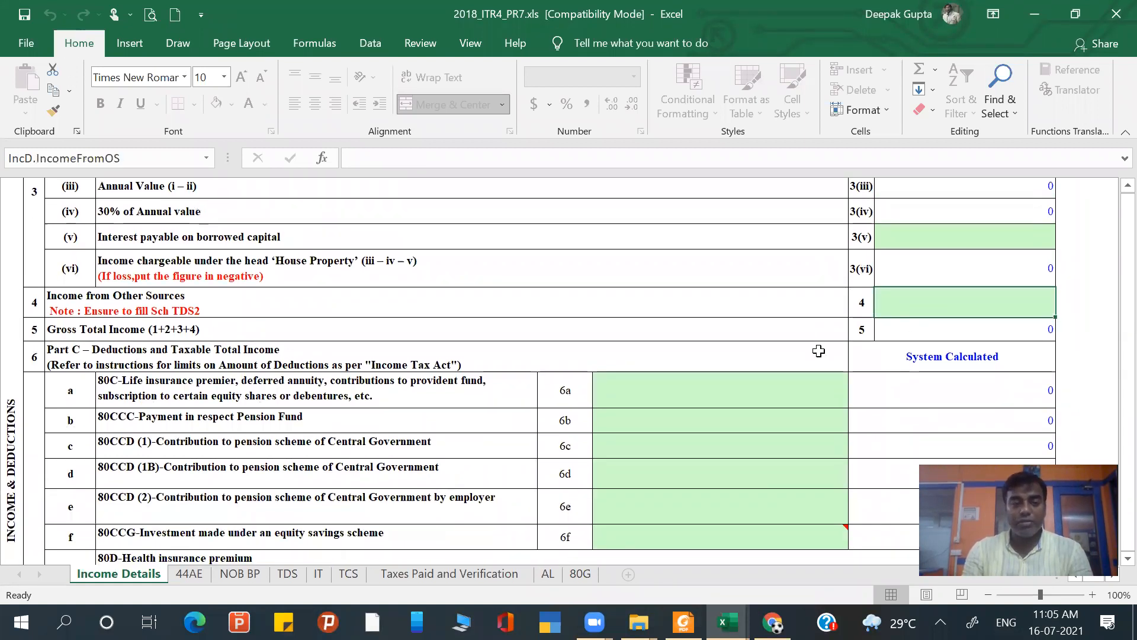
pyautogui.scroll(-2, 819, 351)
pyautogui.click(748, 356)
pyautogui.write('25')
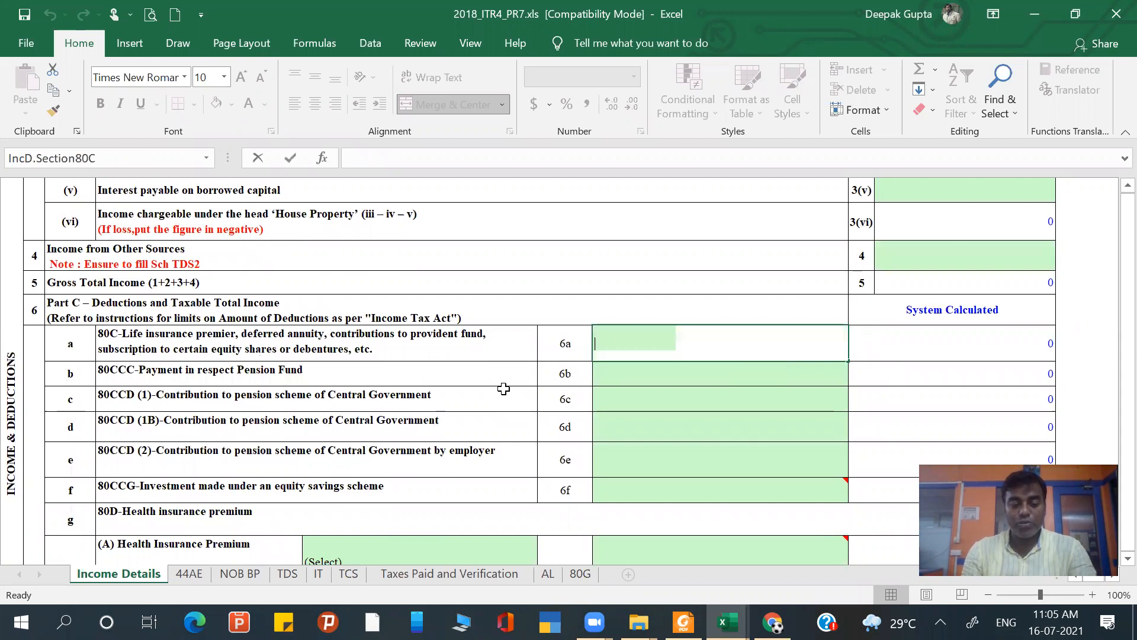
pyautogui.write('00')
pyautogui.press('Return')
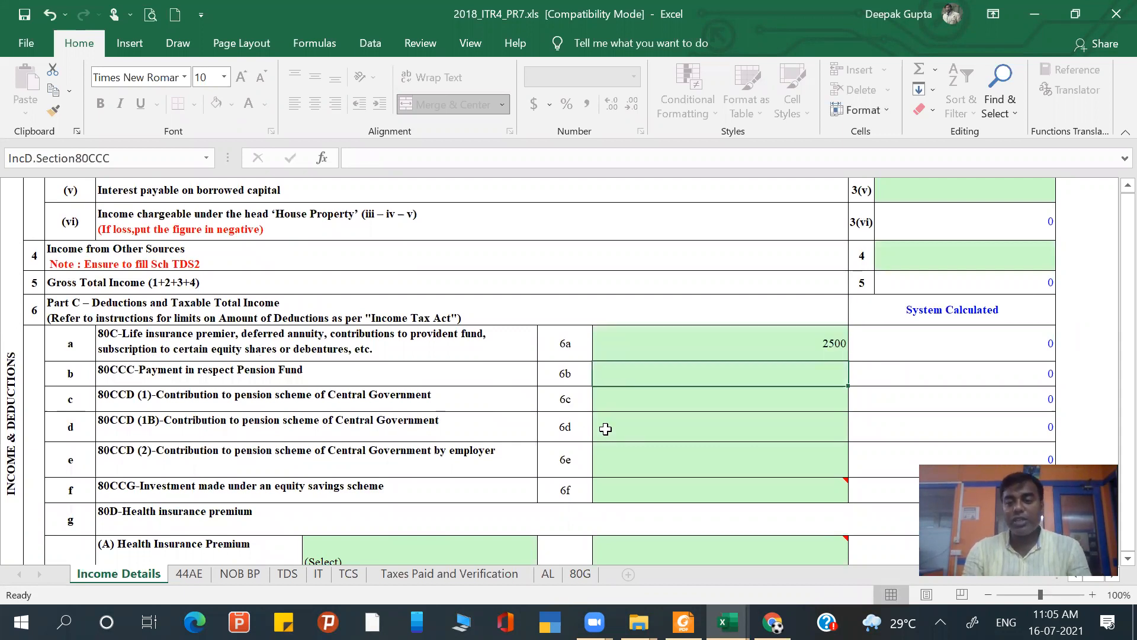
# - Look over the remaining deduction rows, validate the Income Details sheet and dismiss the validation message
pyautogui.scroll(-2, 605, 429)
pyautogui.scroll(-4, 605, 429)
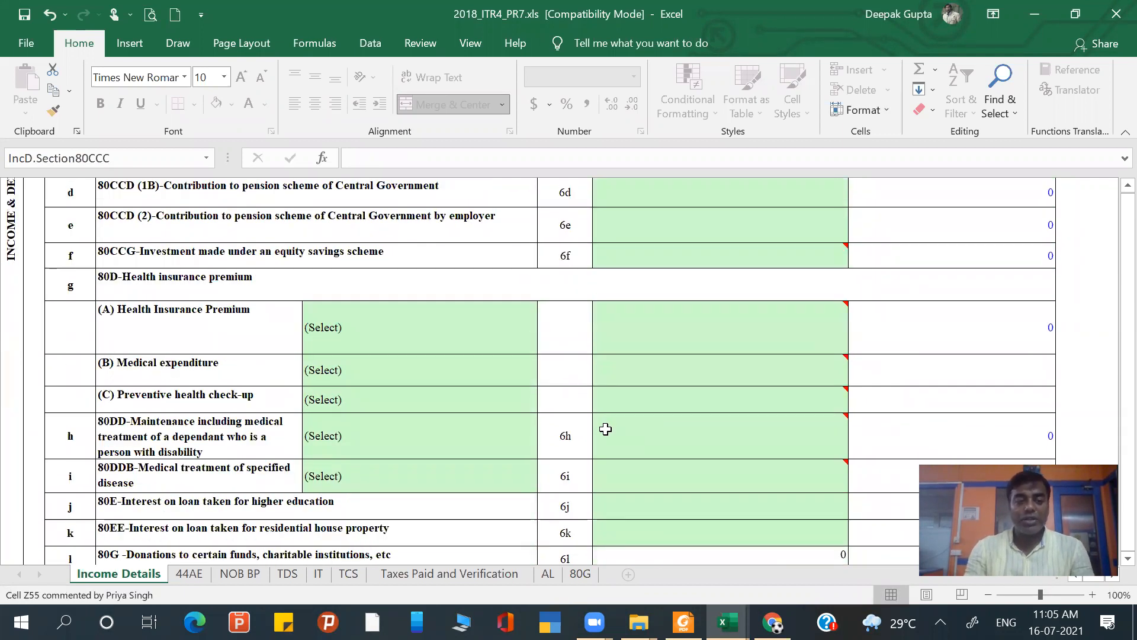
pyautogui.scroll(-2, 605, 429)
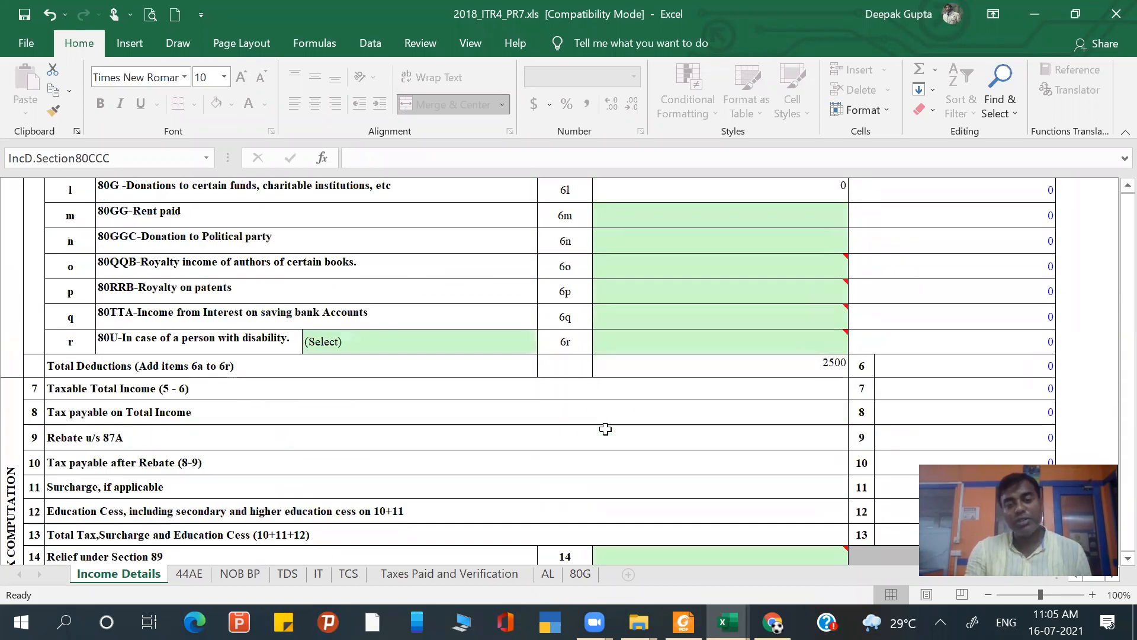
pyautogui.scroll(-1, 606, 428)
pyautogui.scroll(6, 815, 292)
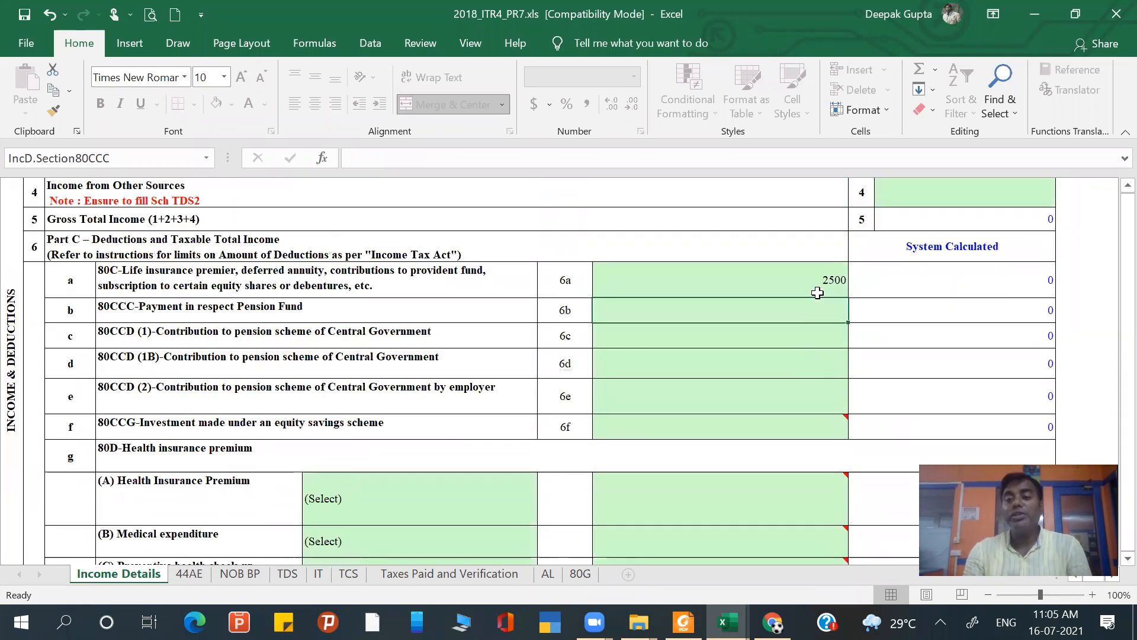
pyautogui.scroll(10, 817, 292)
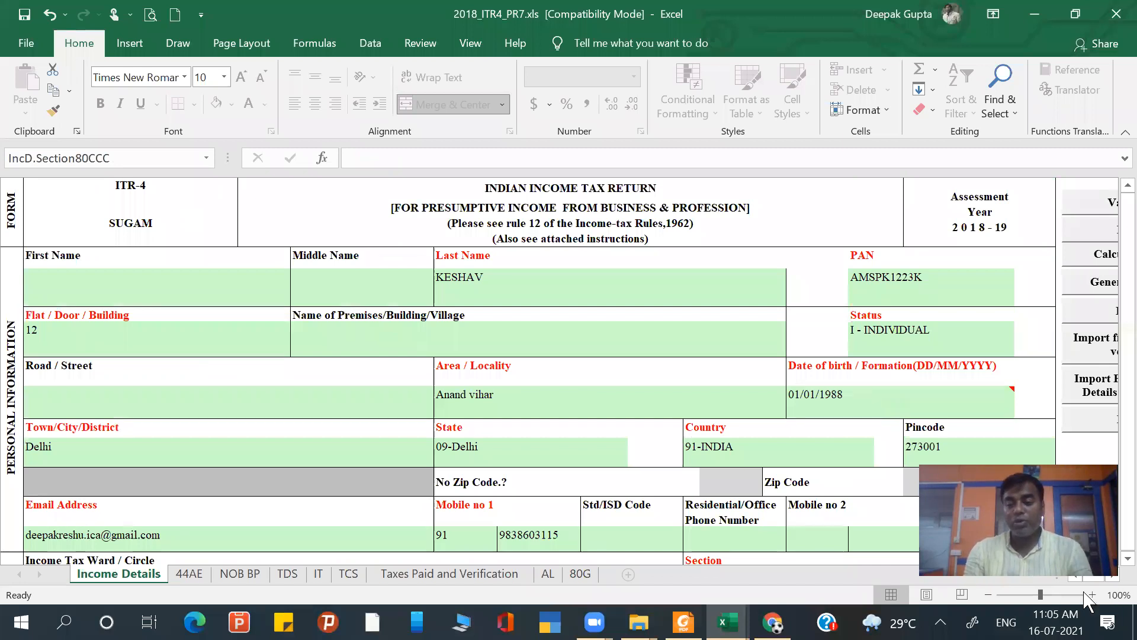
pyautogui.hscroll(2, 1057, 211)
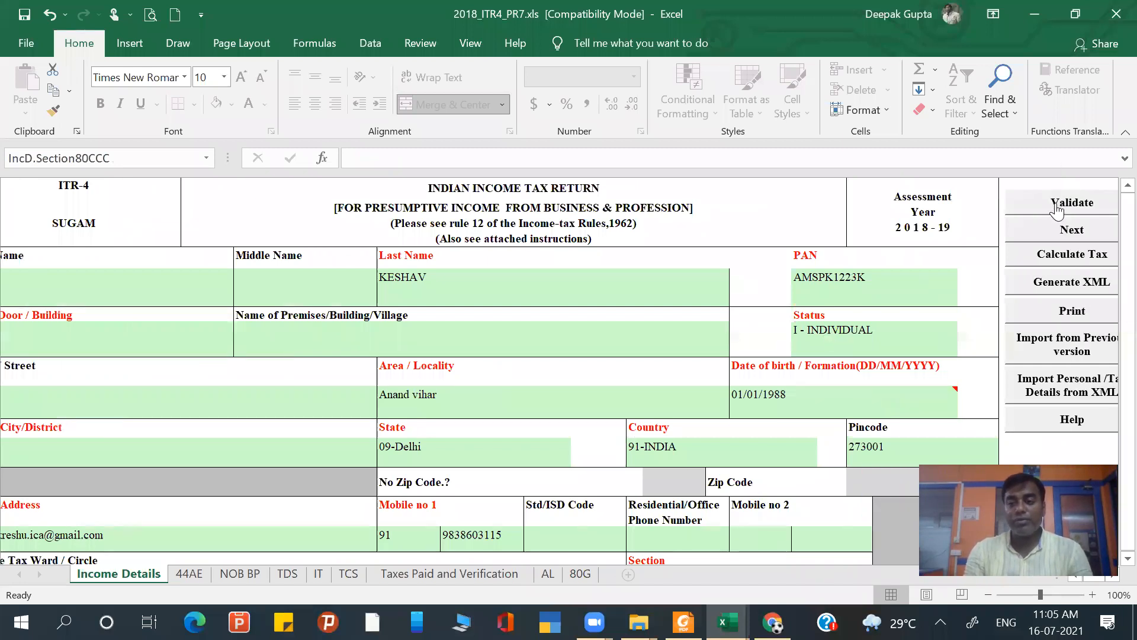
pyautogui.click(1057, 208)
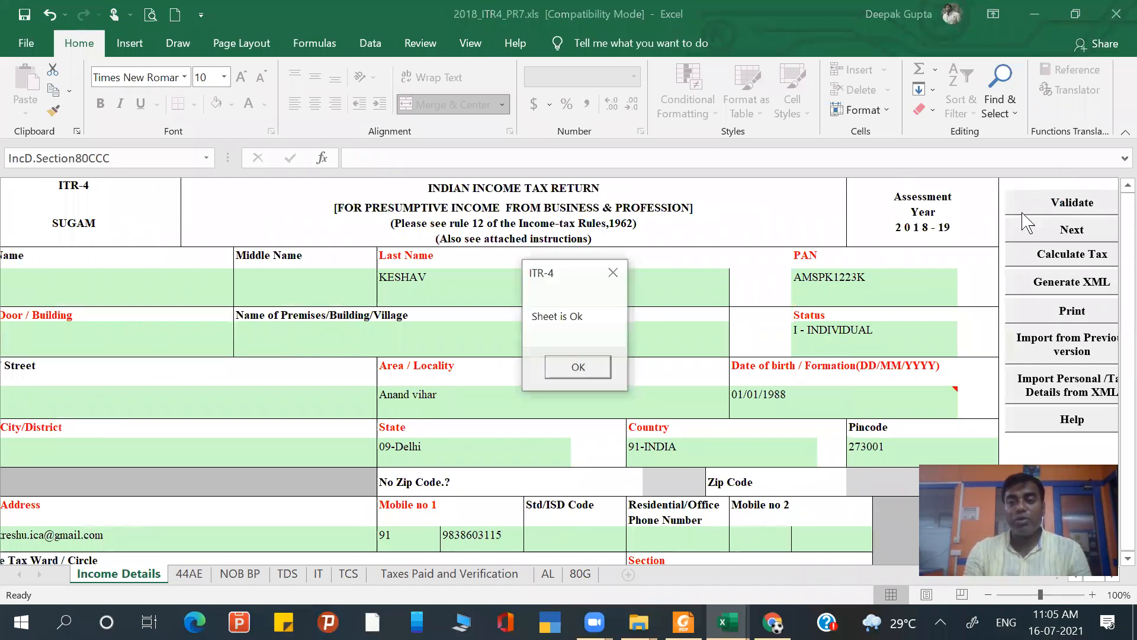
pyautogui.click(589, 365)
# - Go to the 44AE schedule and validate it with its goods carriage rows left blank
pyautogui.click(1081, 238)
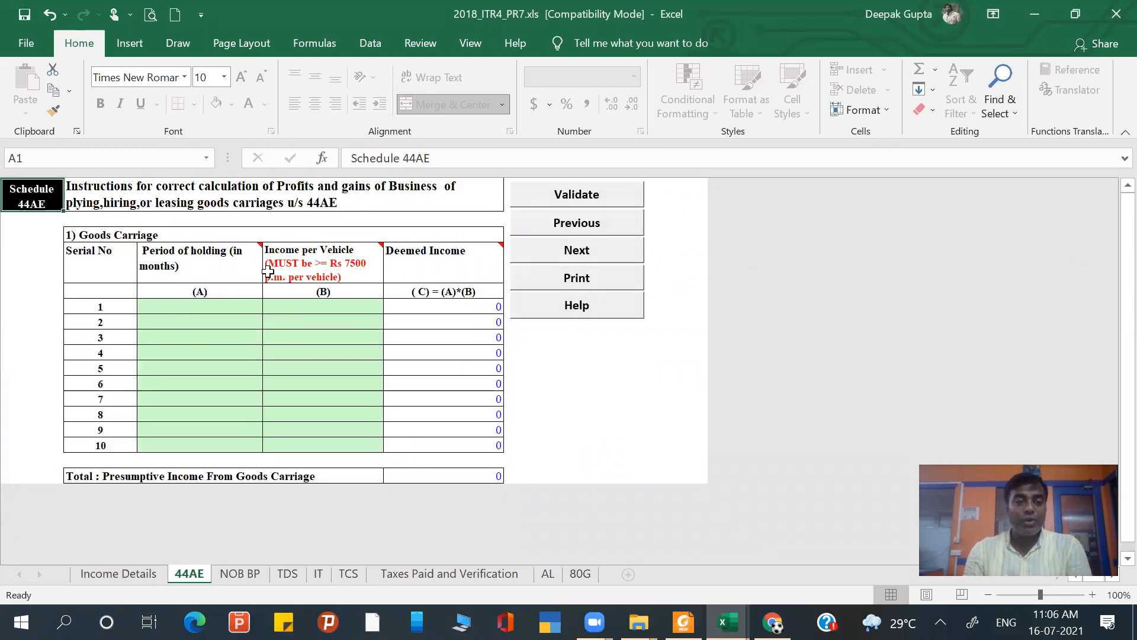
pyautogui.click(593, 195)
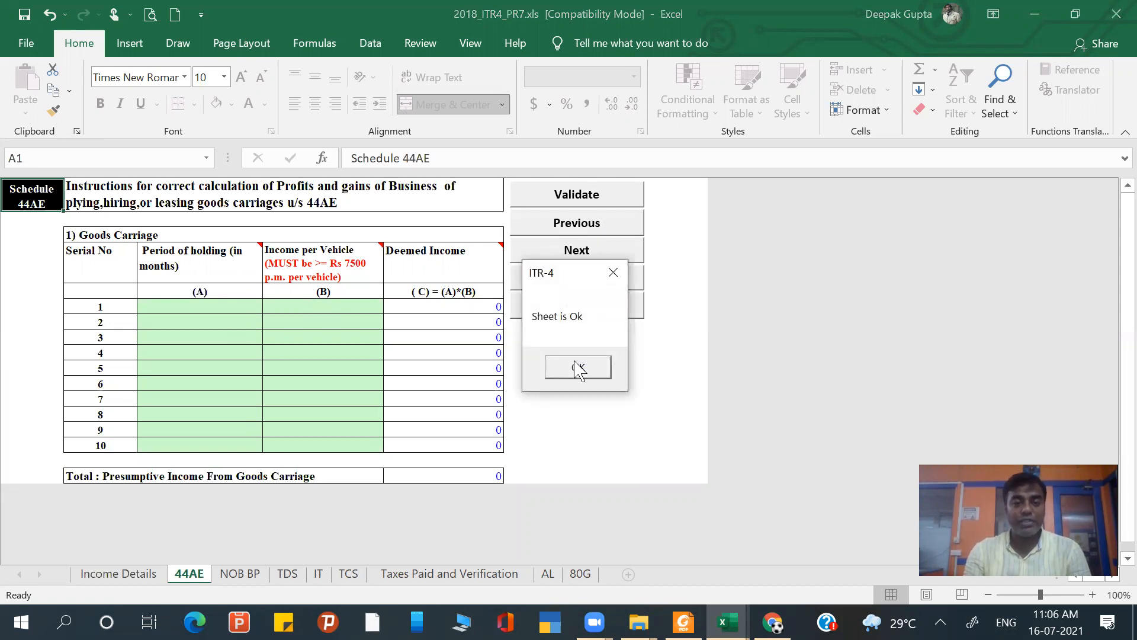
pyautogui.click(578, 367)
# - On the NOB BP sheet, set the nature of business code in row (i) to 01002-Growing and manufacturing of coffee
pyautogui.click(578, 249)
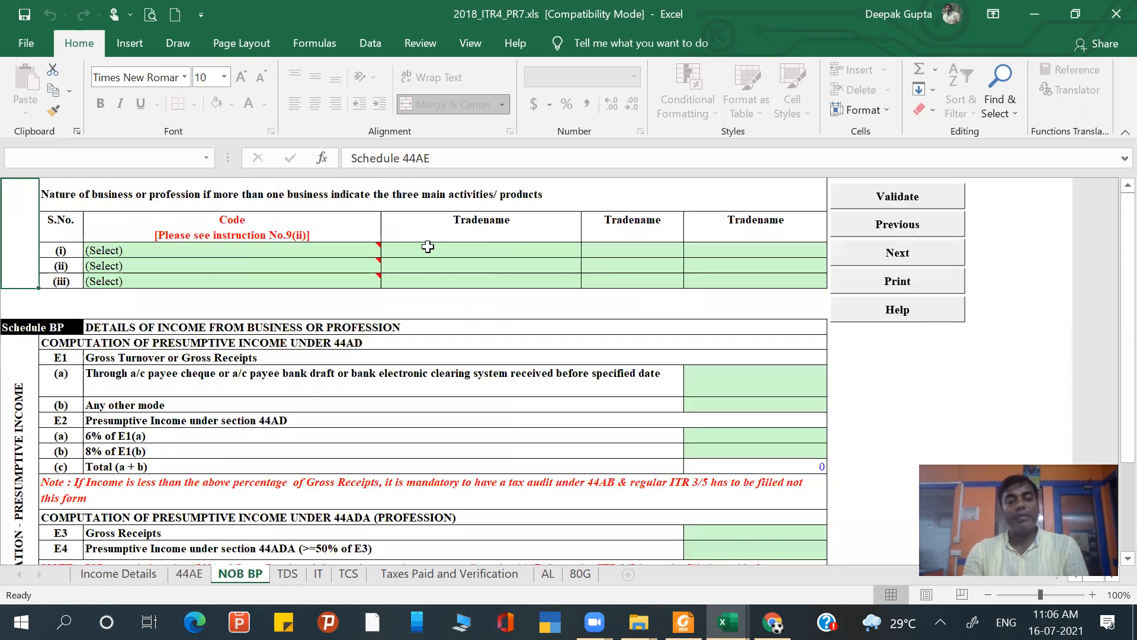
pyautogui.click(348, 251)
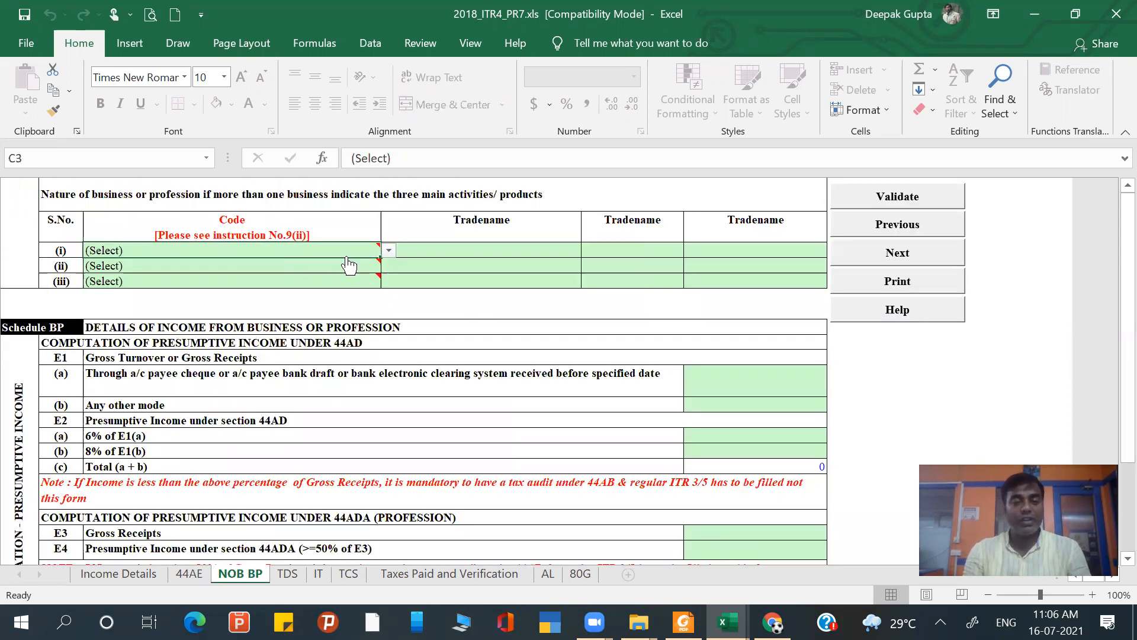
pyautogui.click(387, 250)
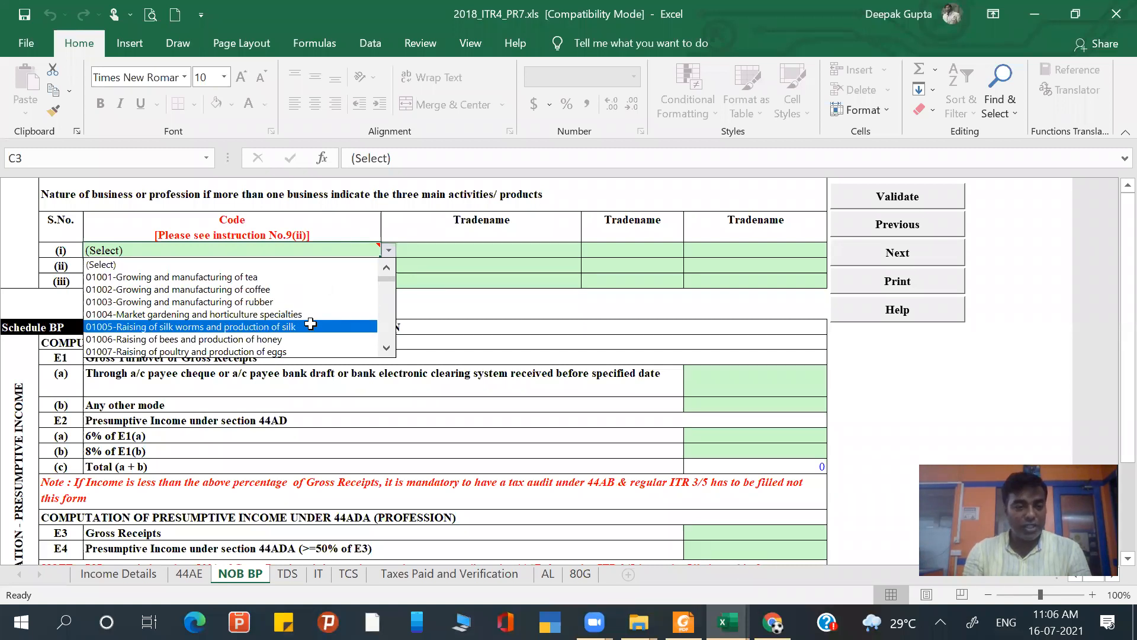
pyautogui.click(293, 289)
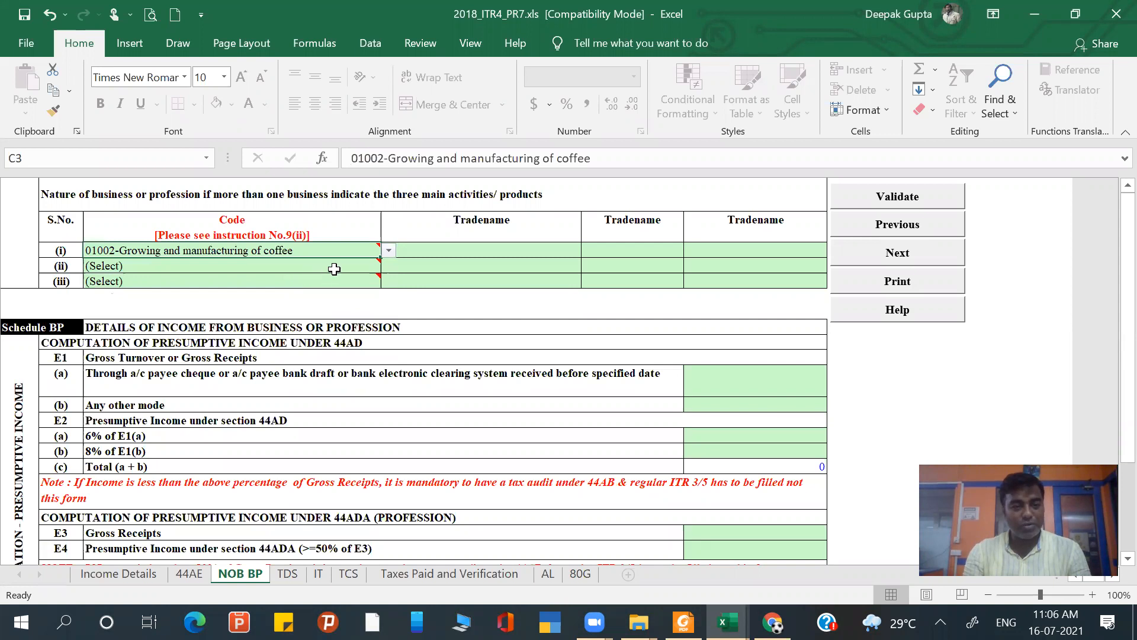
# - Change the nature of business code in row (i) to 09008-Wholesale of household goods
pyautogui.click(386, 252)
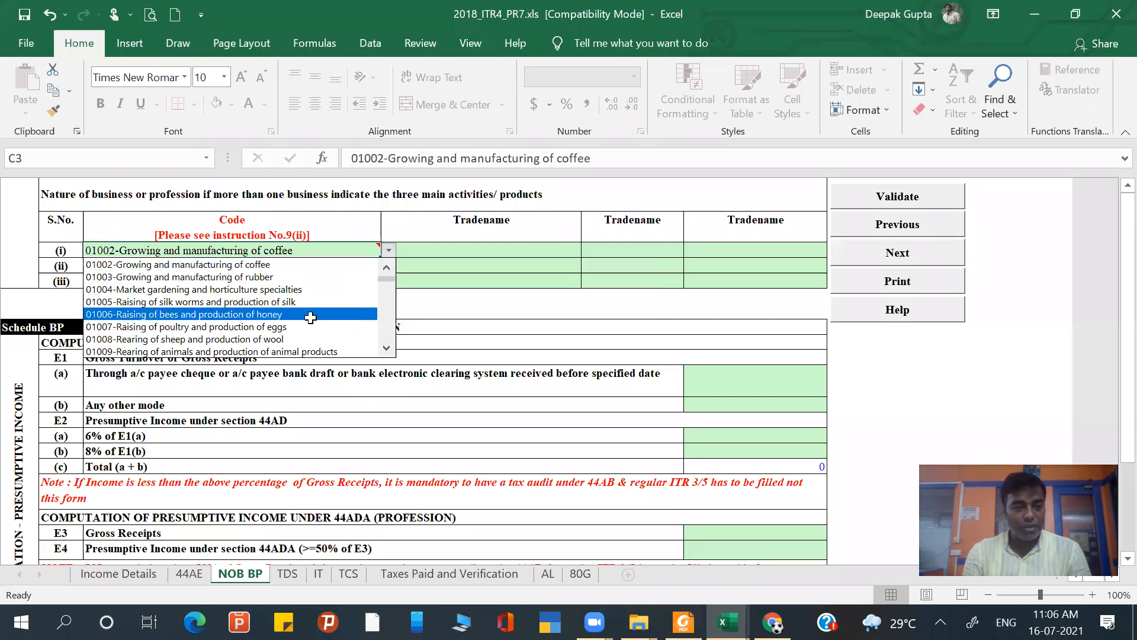
pyautogui.click(387, 360)
pyautogui.click(387, 360)
pyautogui.click(379, 254)
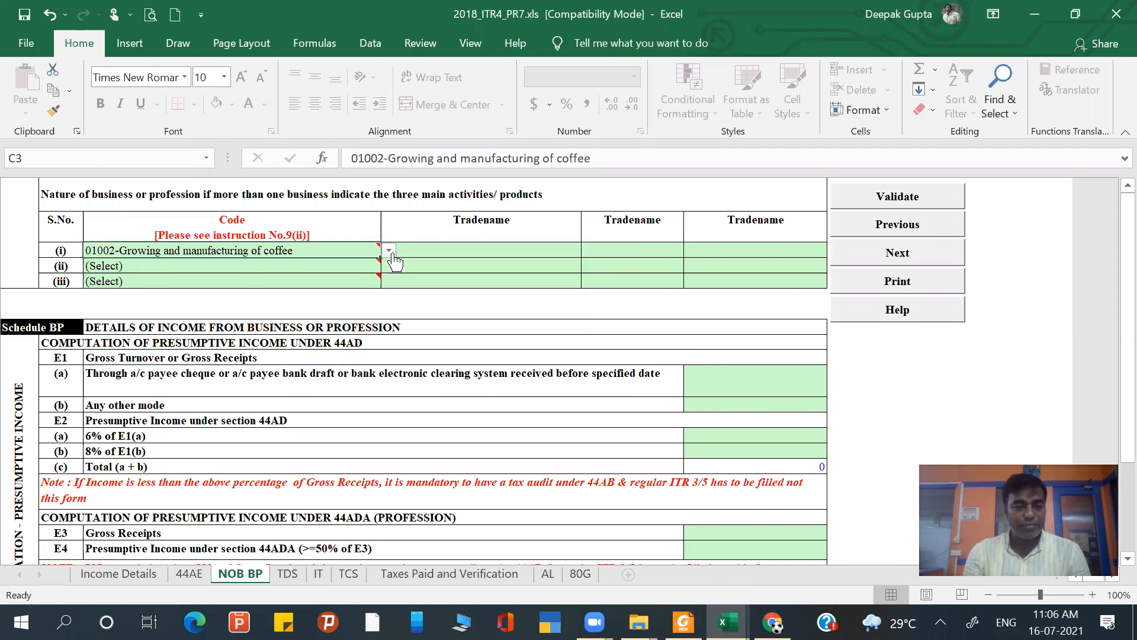
pyautogui.click(387, 250)
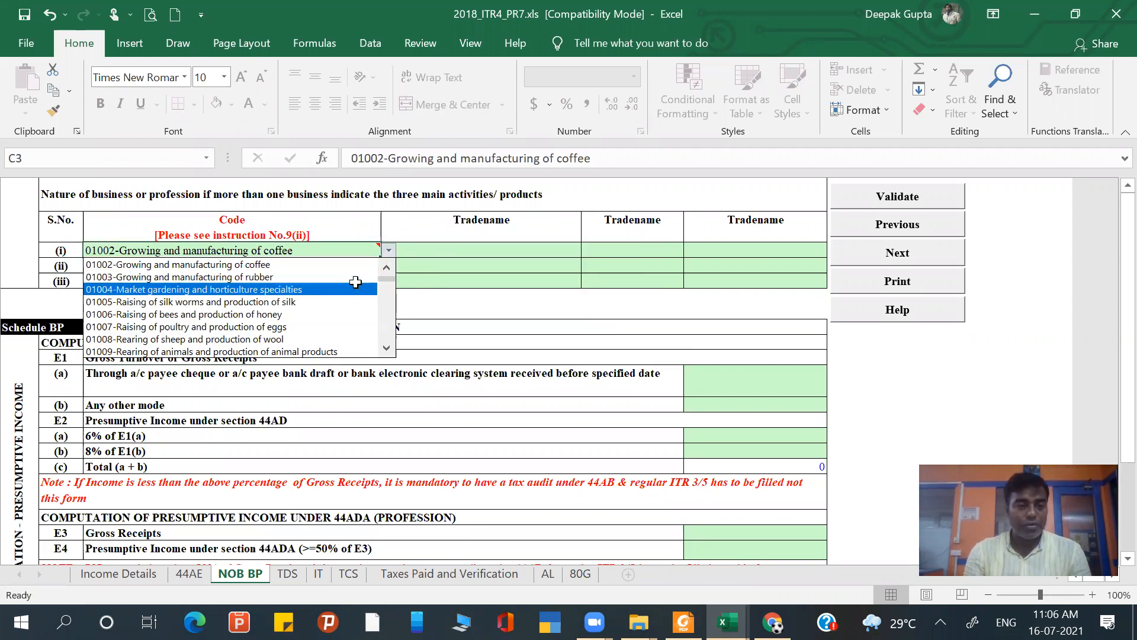
pyautogui.scroll(-6, 387, 349)
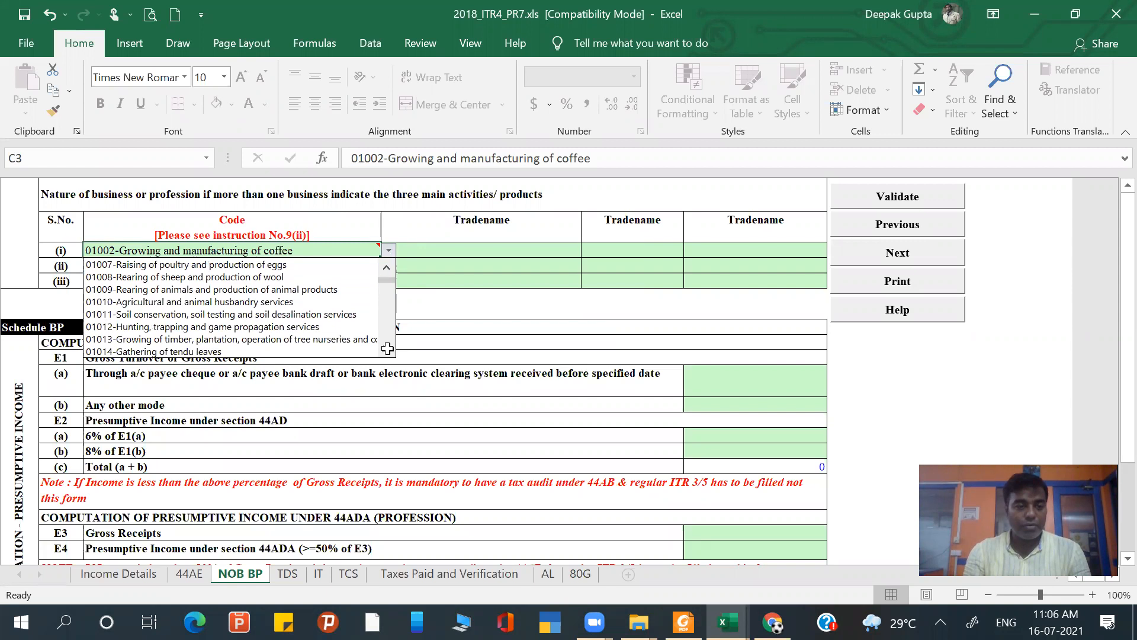
pyautogui.scroll(-10, 387, 349)
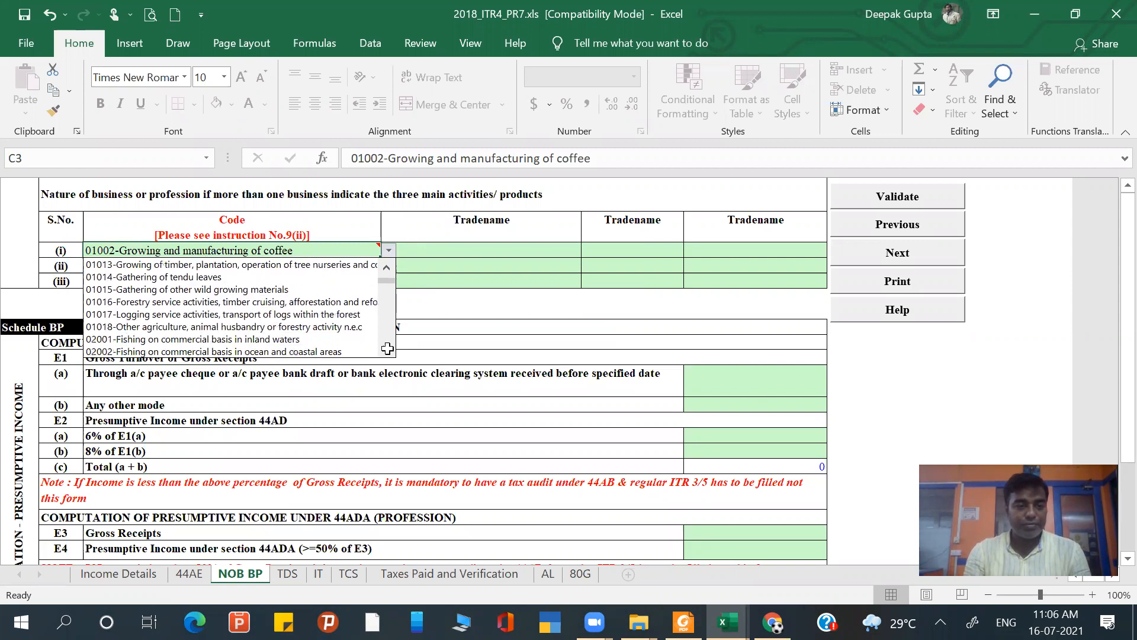
pyautogui.scroll(-2, 387, 348)
pyautogui.scroll(-6, 388, 349)
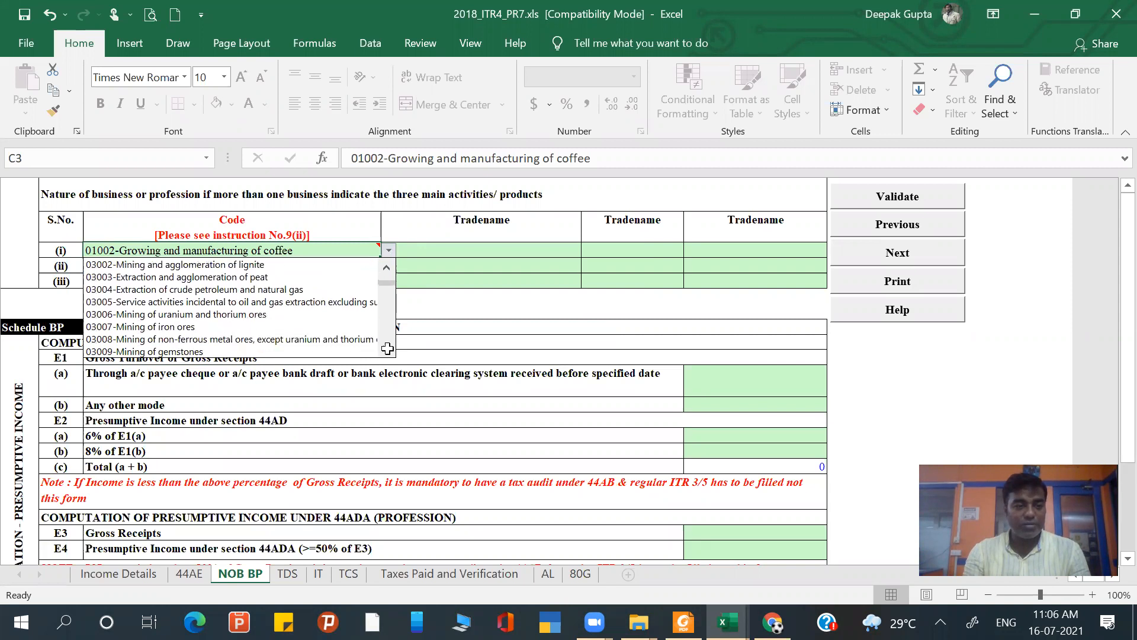
pyautogui.scroll(-11, 387, 348)
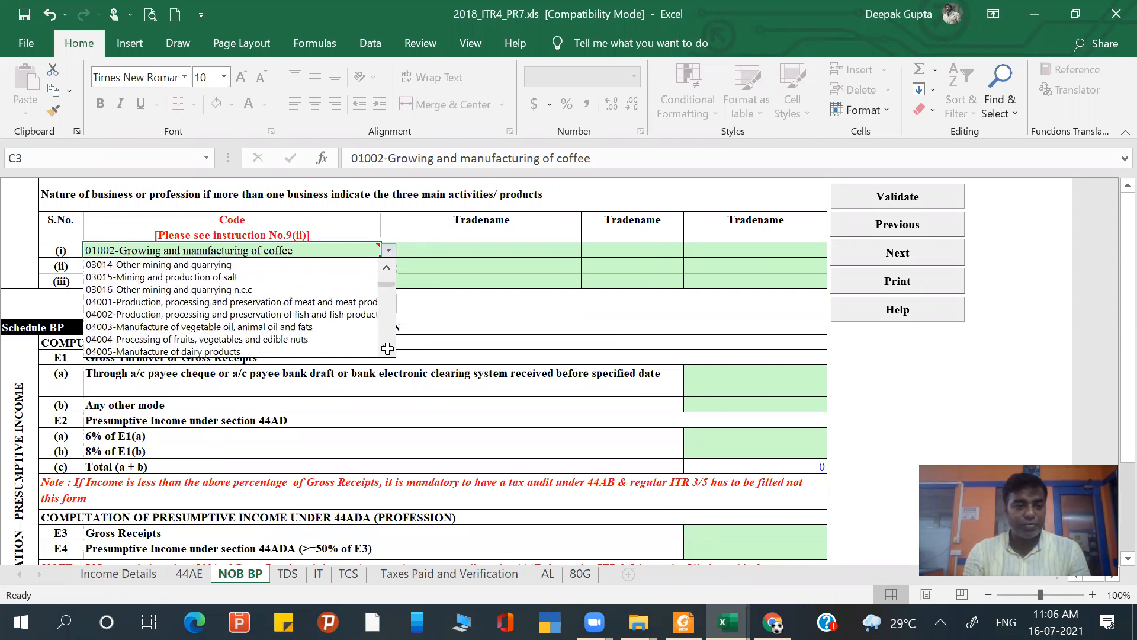
pyautogui.scroll(-1, 388, 349)
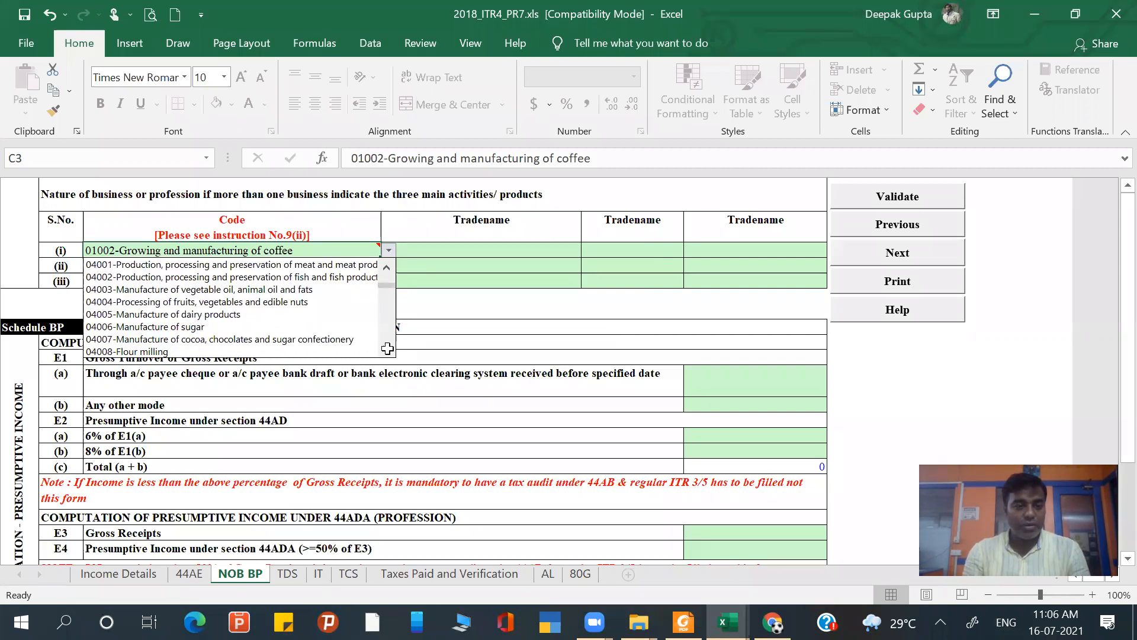
pyautogui.scroll(-1, 387, 348)
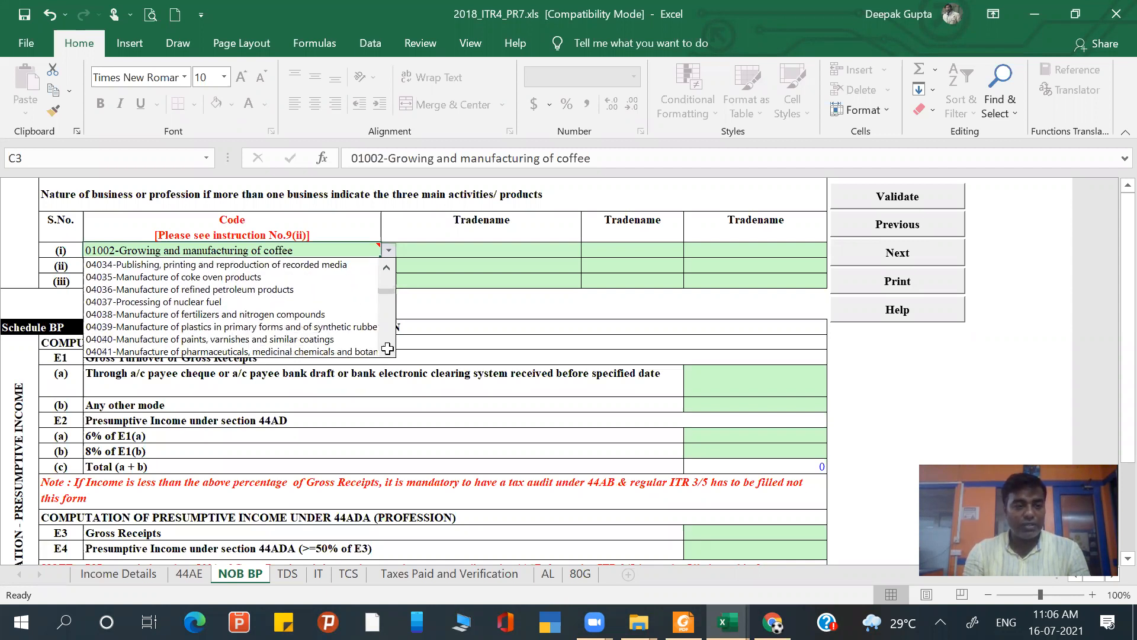
pyautogui.scroll(-4, 387, 348)
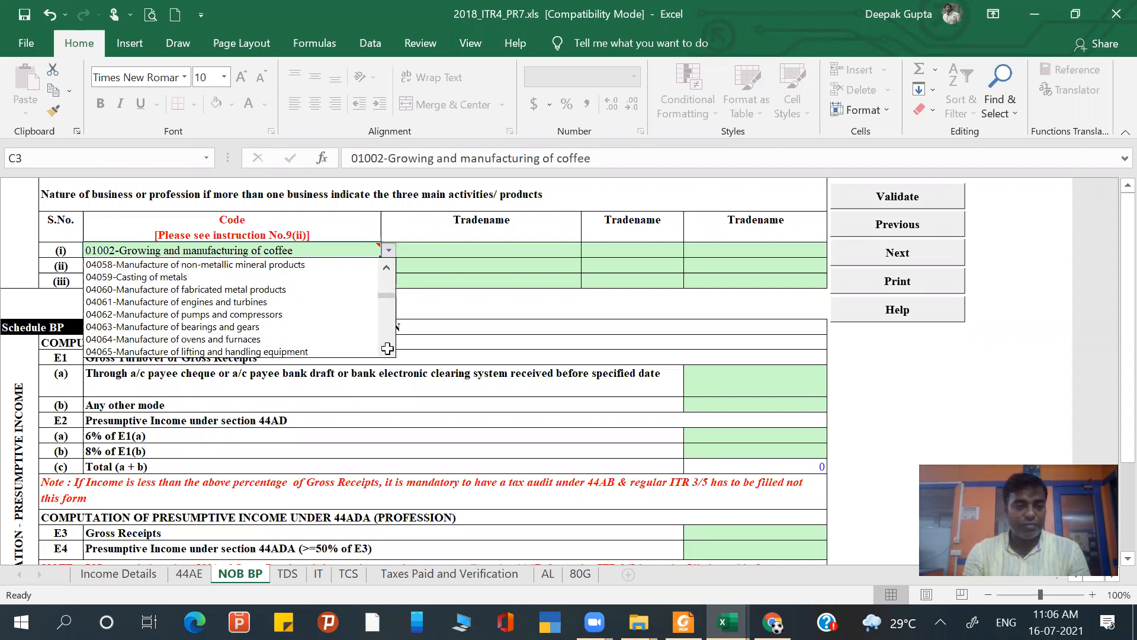
pyautogui.scroll(-18, 387, 348)
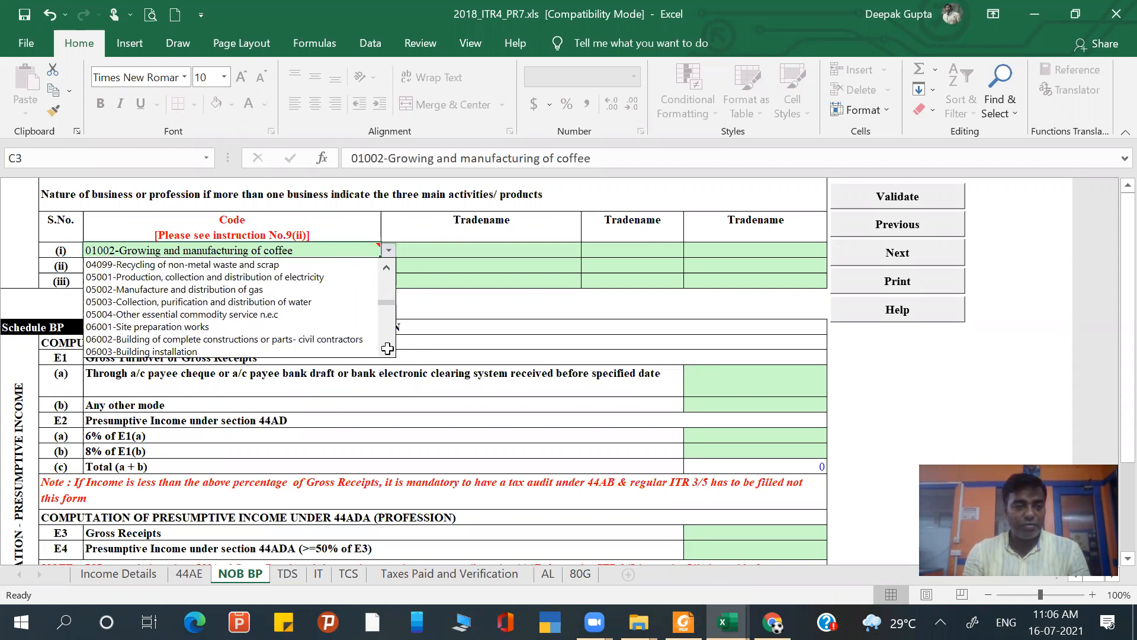
pyautogui.scroll(-5, 388, 348)
pyautogui.scroll(-7, 387, 349)
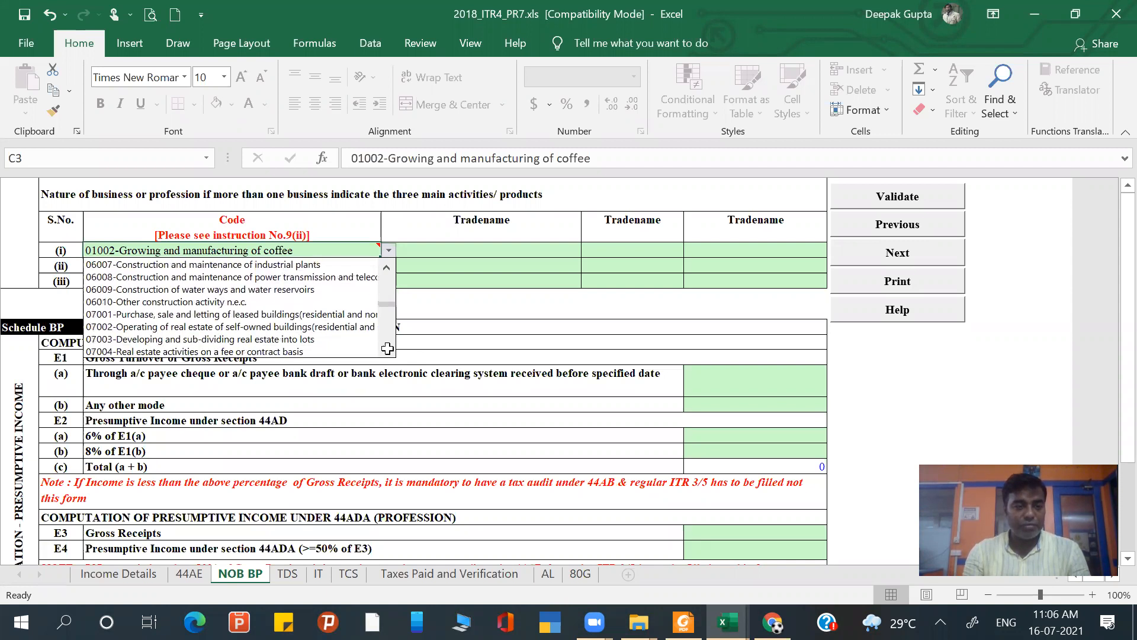
pyautogui.scroll(-2, 230, 304)
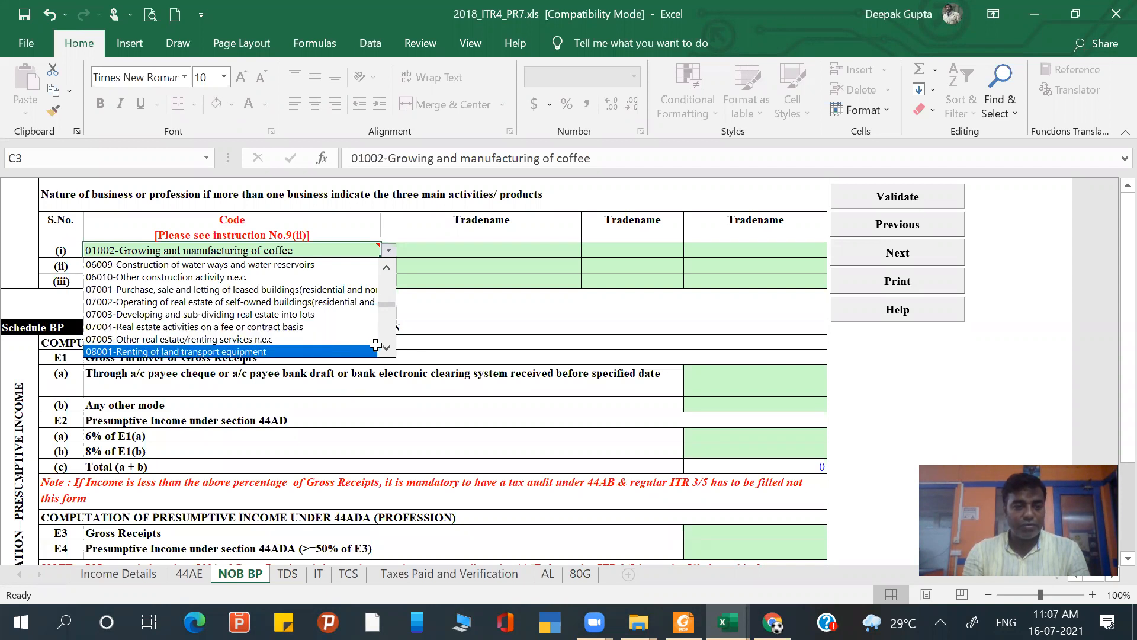
pyautogui.scroll(-5, 383, 348)
pyautogui.scroll(-9, 386, 351)
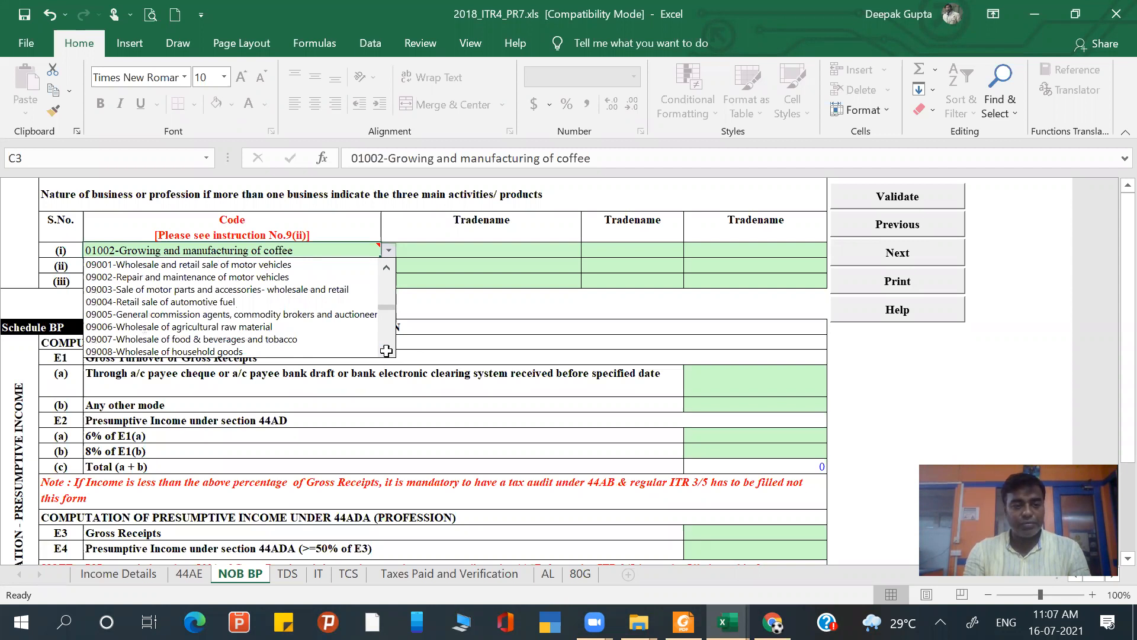
pyautogui.click(333, 350)
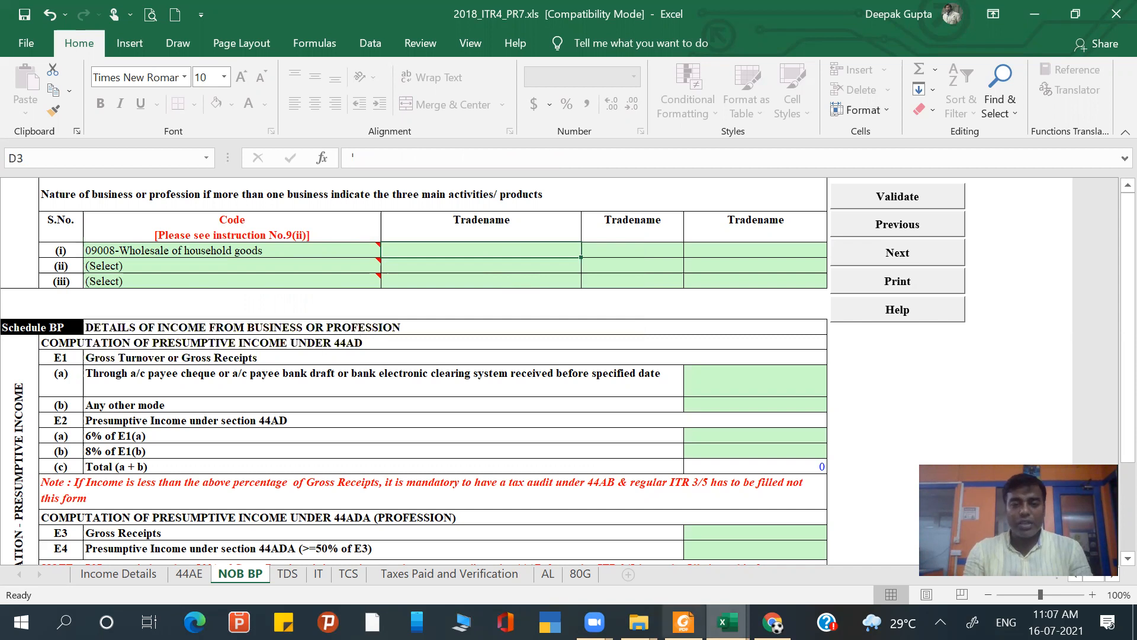
# - Check the business details in the Direct Tax question PDF, and enter keshav trader as the first tradename in row (i)
pyautogui.click(683, 622)
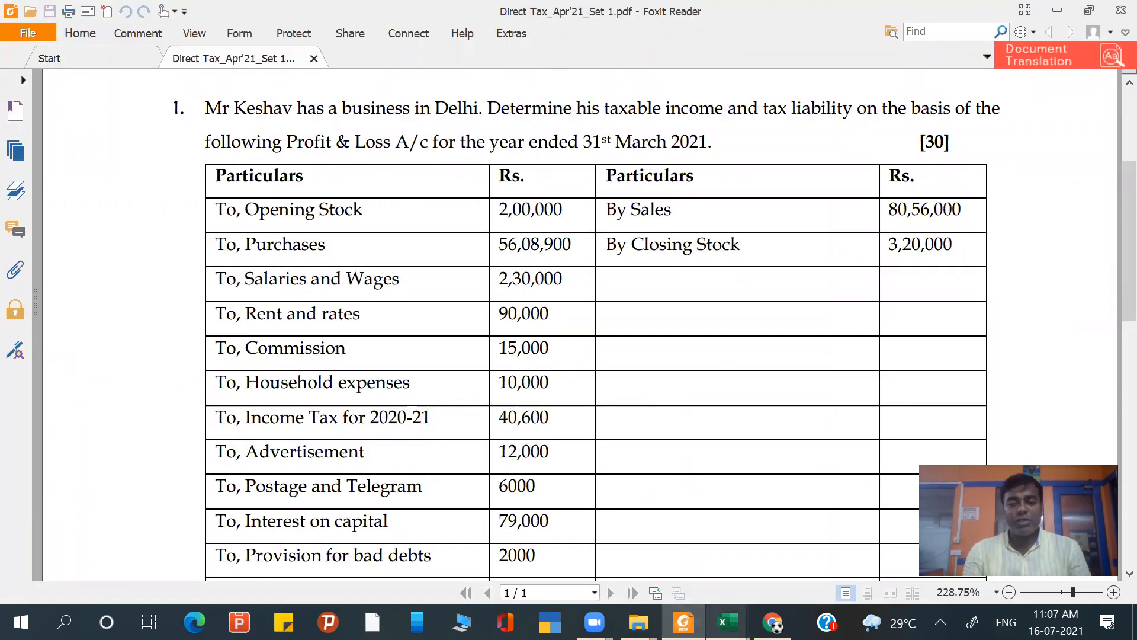
pyautogui.click(728, 622)
pyautogui.click(783, 575)
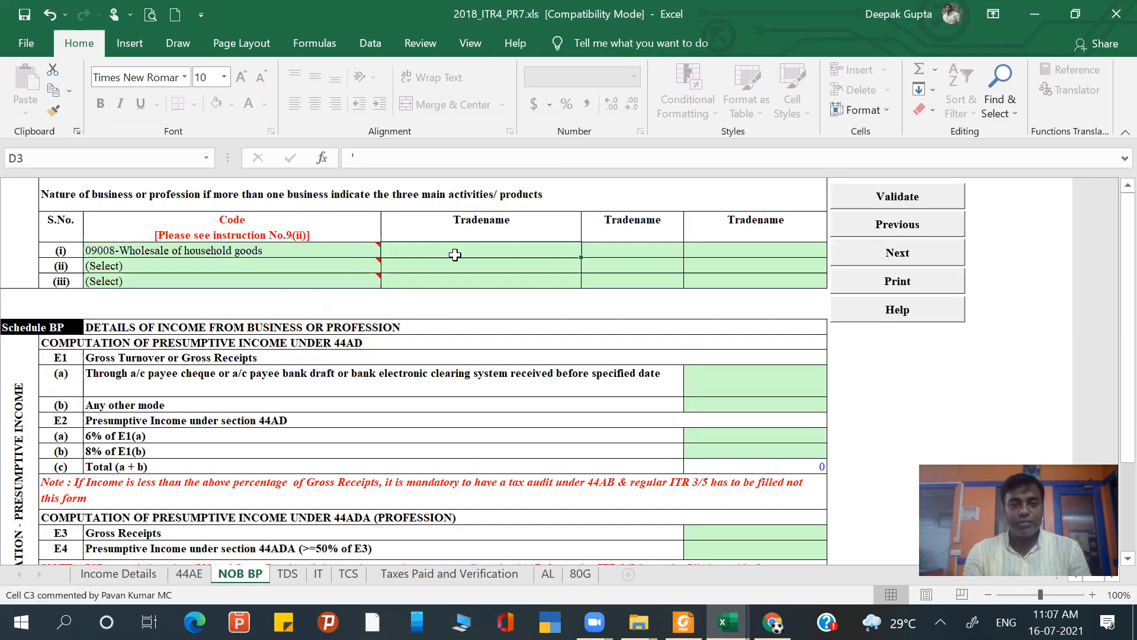
pyautogui.write('ke')
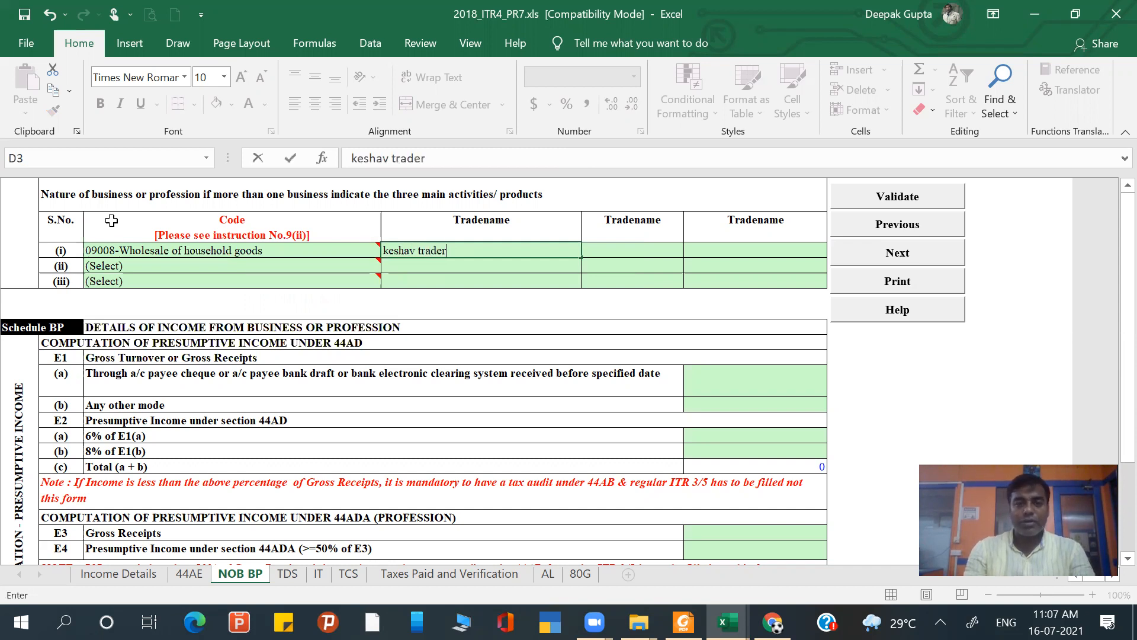
pyautogui.write('shav trader')
pyautogui.press('Tab')
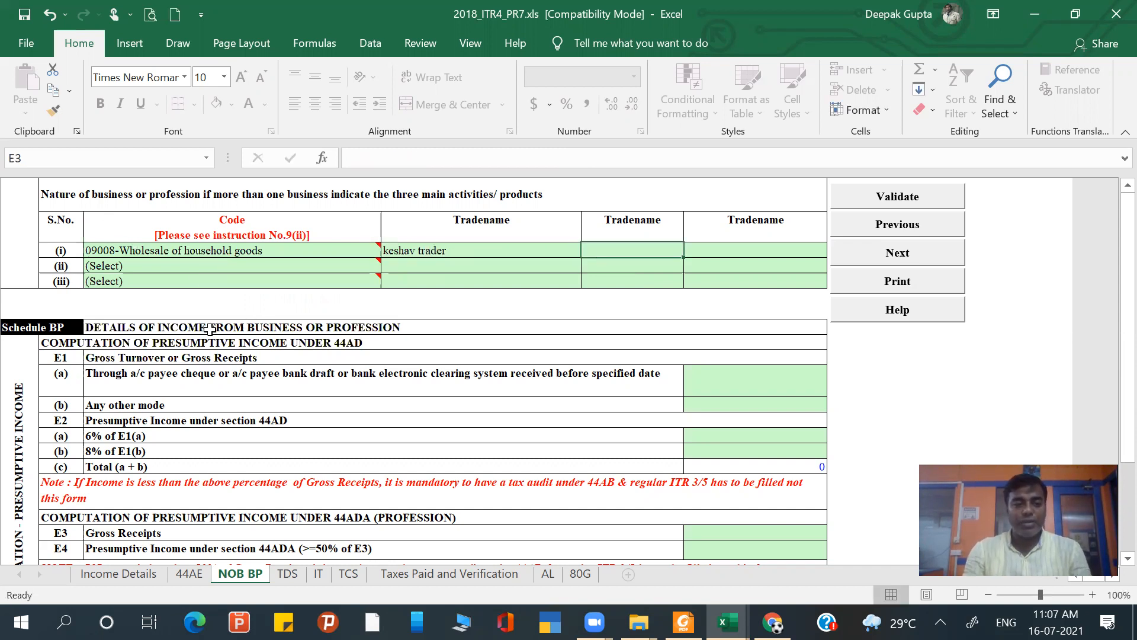
# - Look up the sales figure in the question PDF and enter 8056000 as gross turnover through any other mode in row E1(b)
pyautogui.click(742, 381)
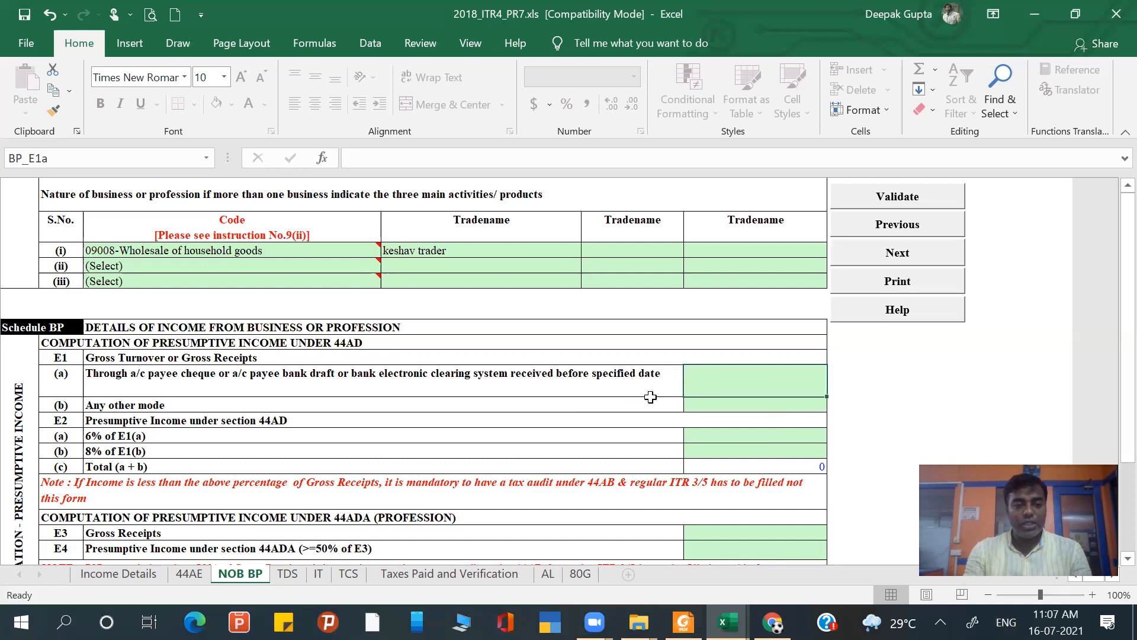
pyautogui.click(741, 402)
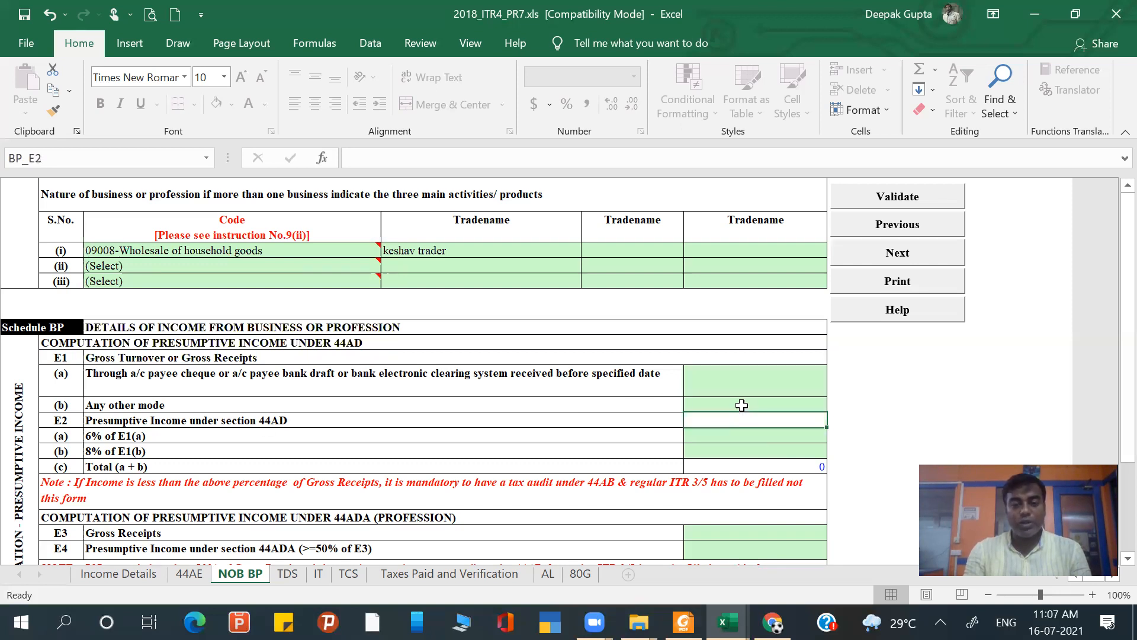
pyautogui.scroll(-2, 741, 406)
pyautogui.scroll(-1, 742, 406)
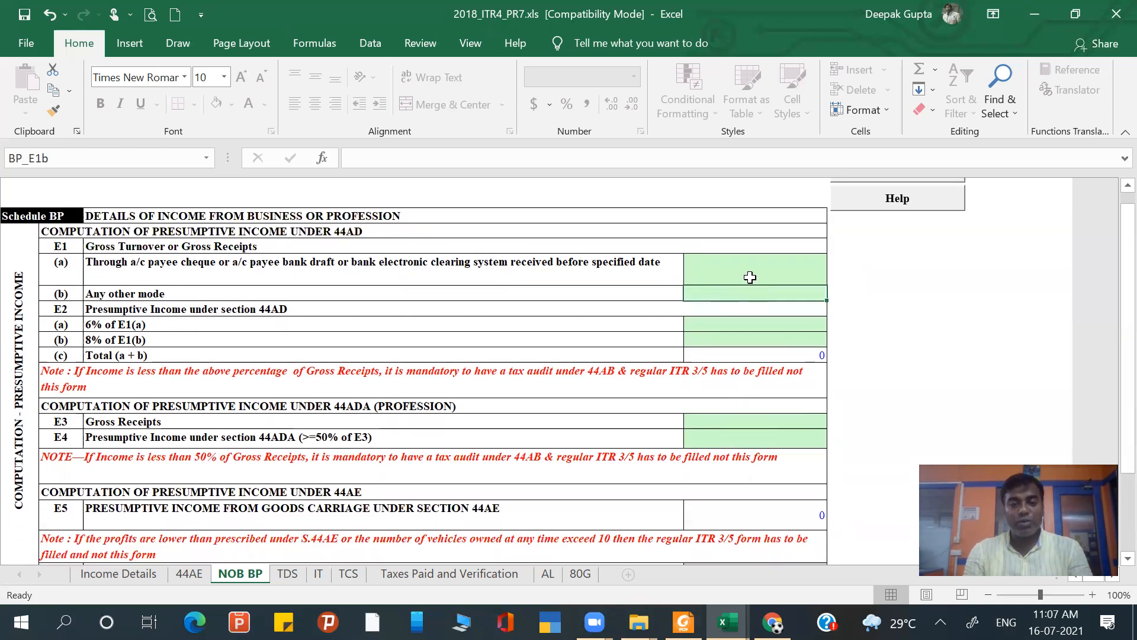
pyautogui.keyDown('ctrl'); pyautogui.scroll(1, 750, 278); pyautogui.keyUp('ctrl')
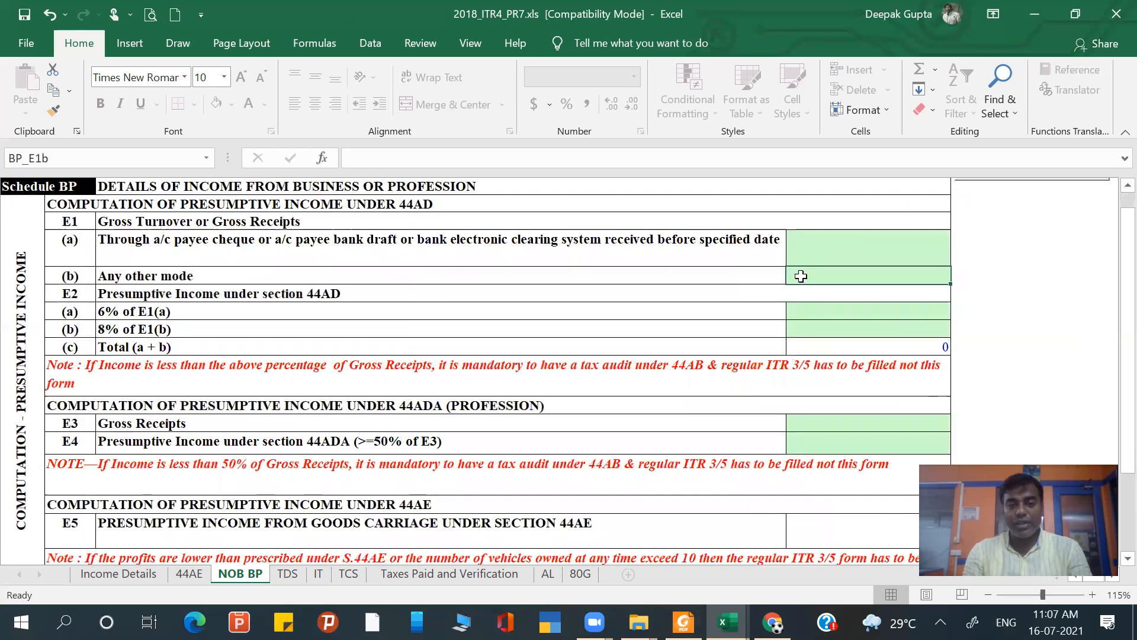
pyautogui.hotkey('alt', 'Tab')
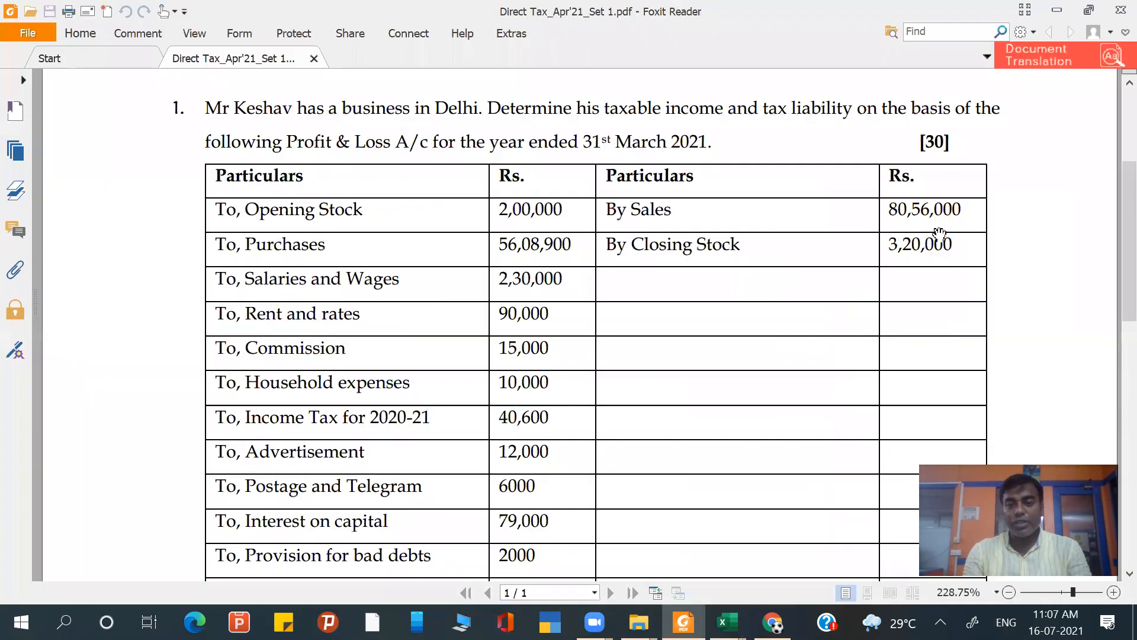
pyautogui.hotkey('alt', 'Tab')
pyautogui.write('8056000')
pyautogui.press('Return')
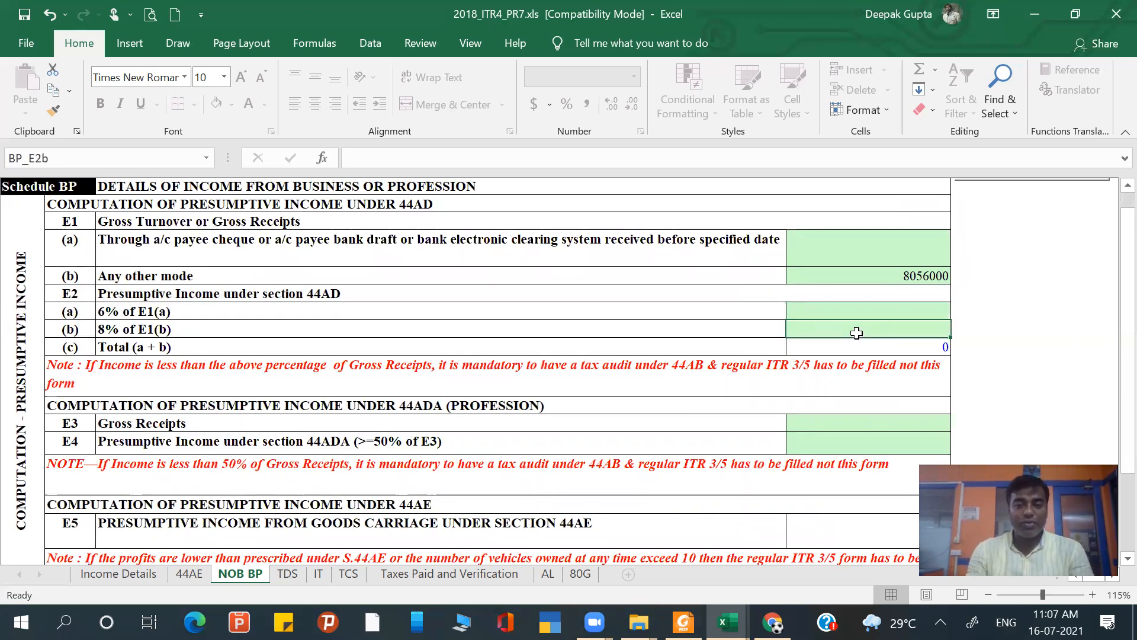
# - Look up the taxable income from PGBP in Book1.xlsx and enter 2202016 as the section 44AD presumptive income in row E2(b)
pyautogui.hotkey('alt', 'Tab')
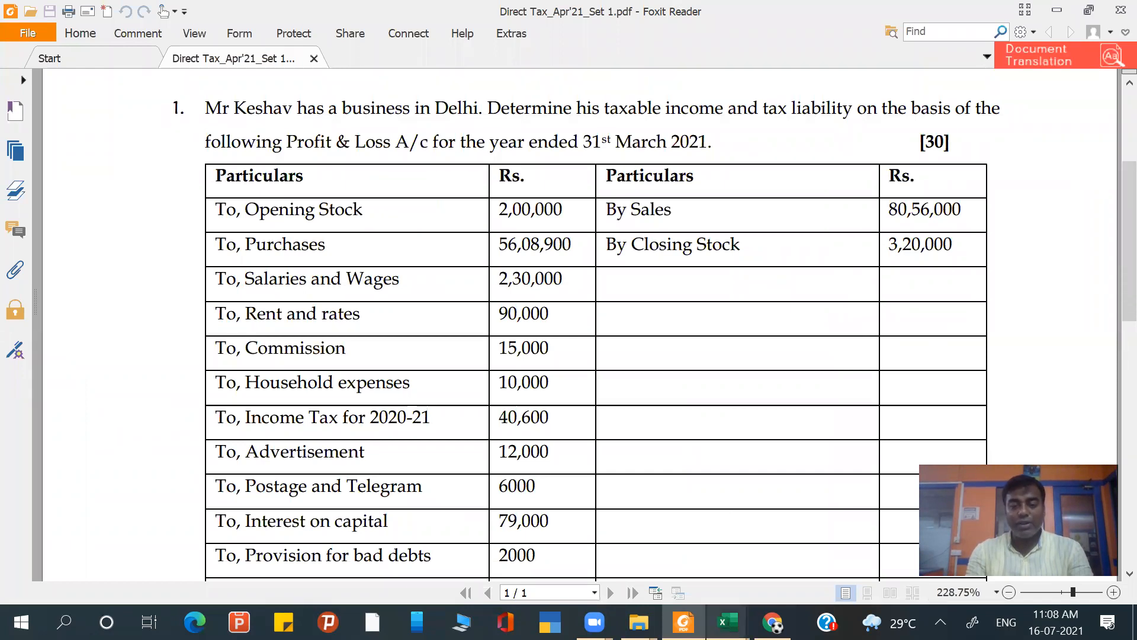
pyautogui.click(727, 622)
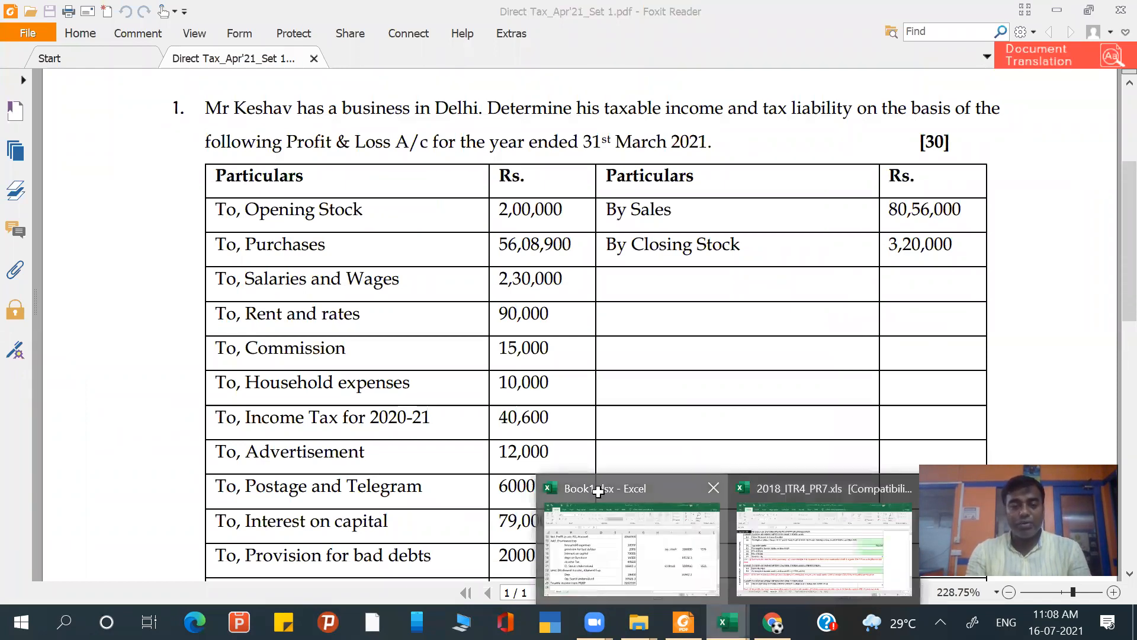
pyautogui.click(583, 527)
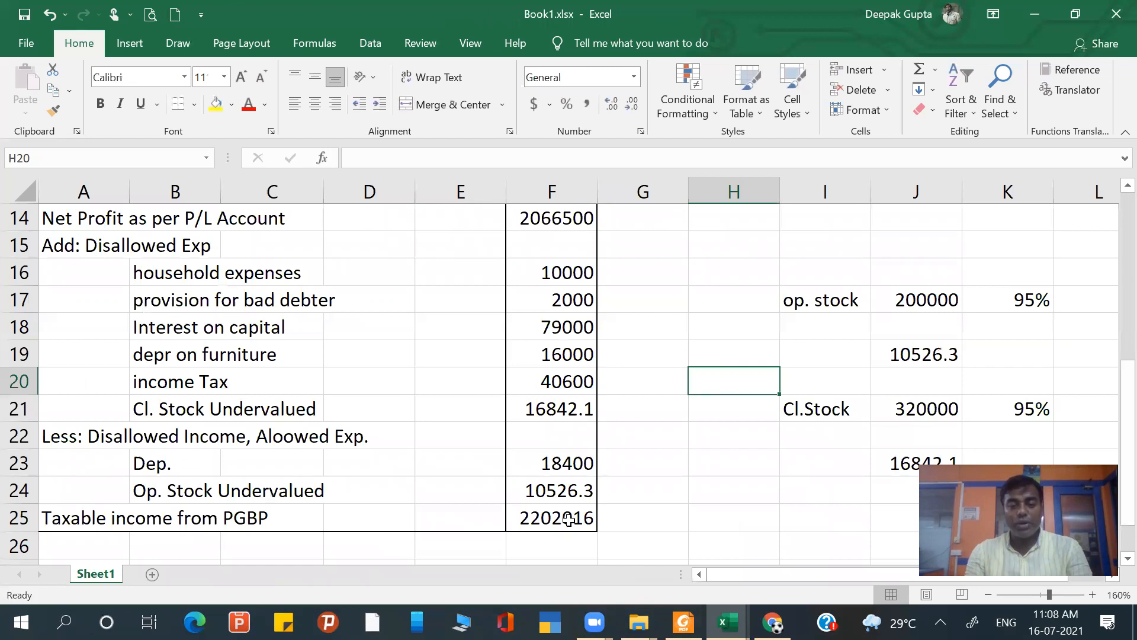
pyautogui.hotkey('alt', 'Tab')
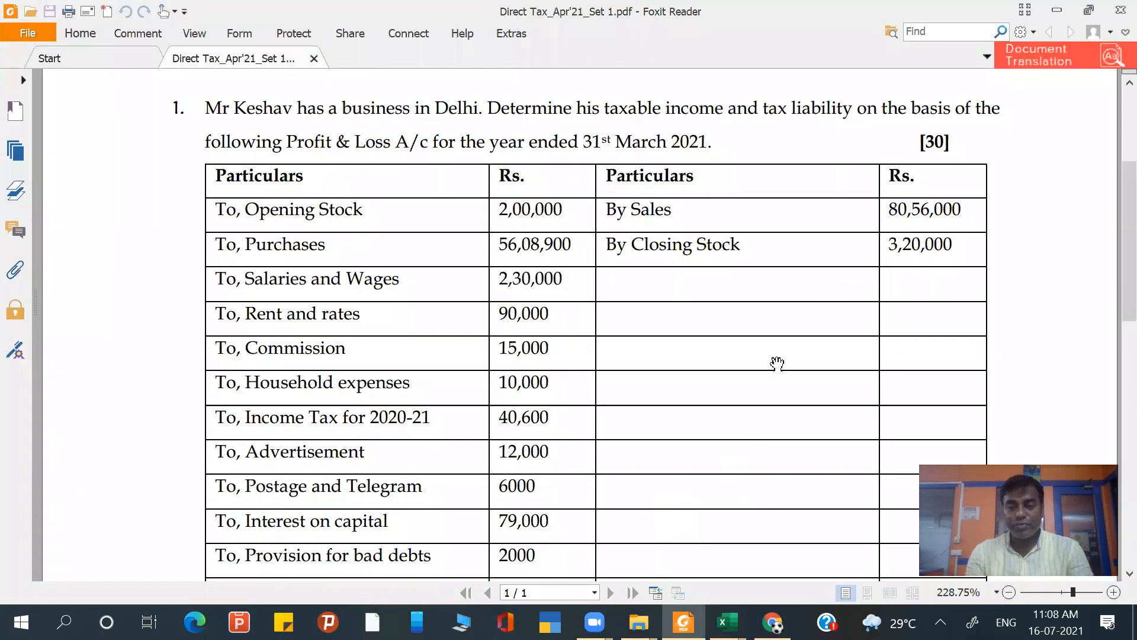
pyautogui.hotkey('alt', 'Tab')
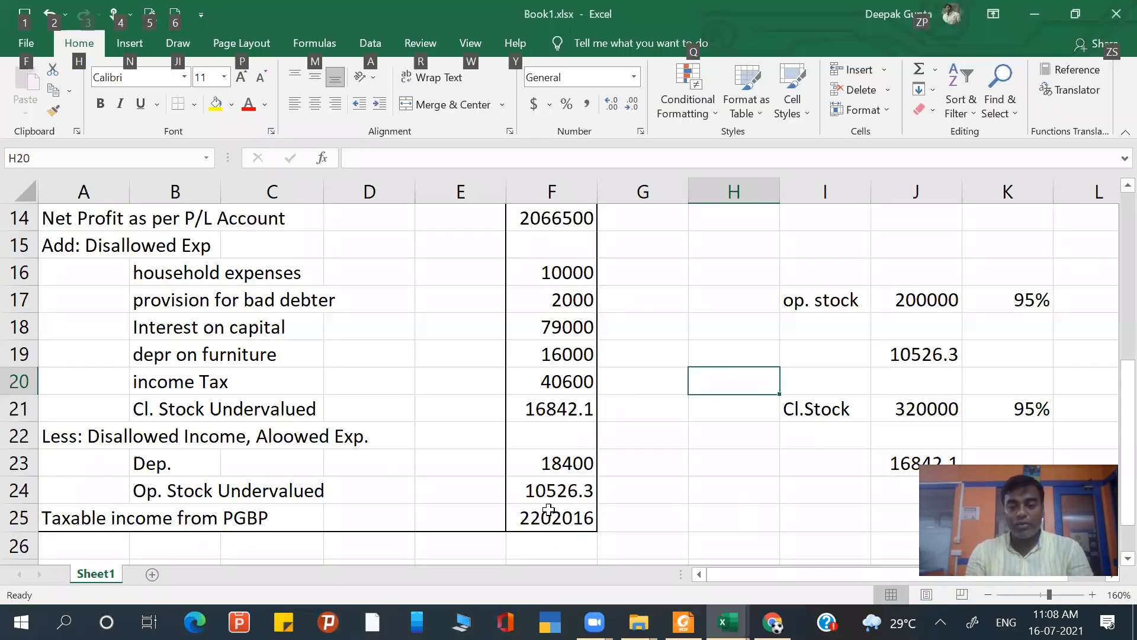
pyautogui.click(727, 622)
pyautogui.click(835, 564)
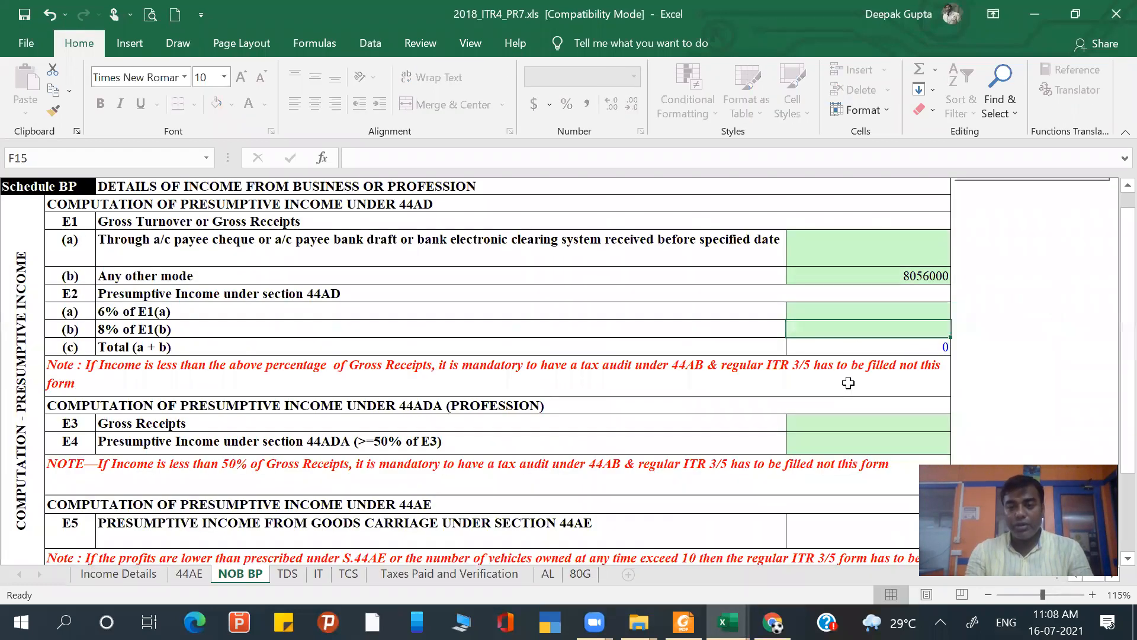
pyautogui.write('20')
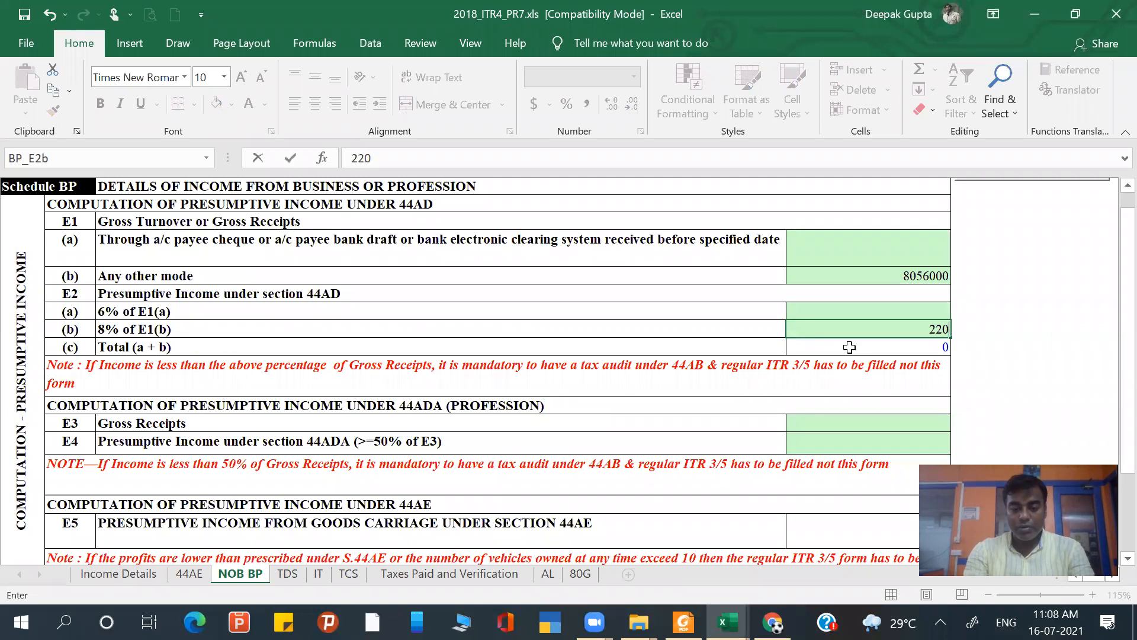
pyautogui.write('2016')
pyautogui.press('Return')
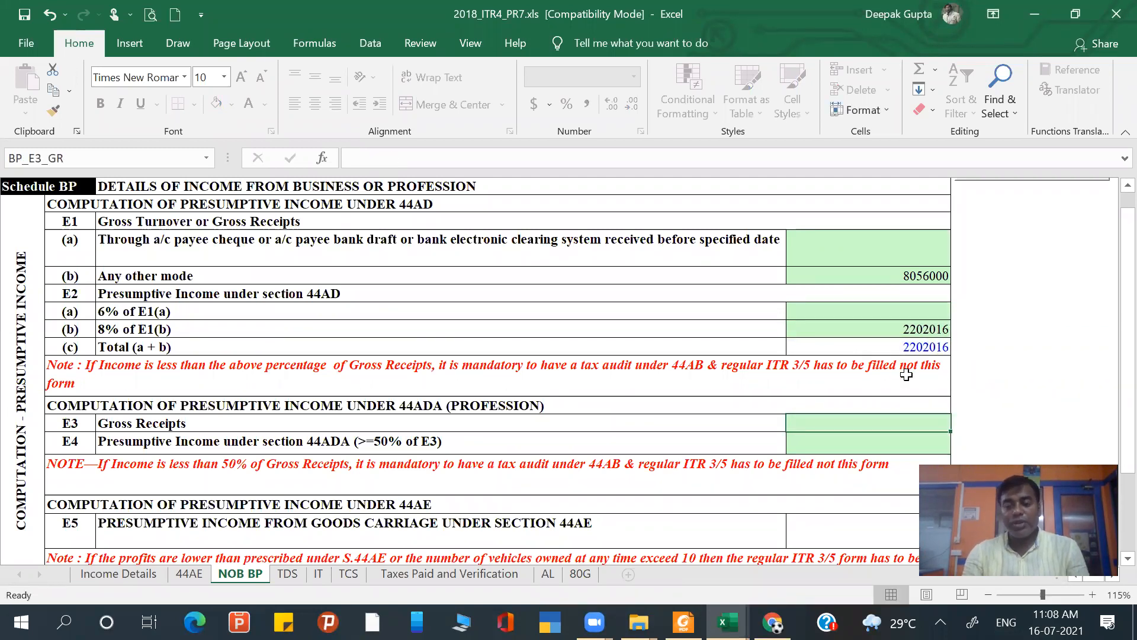
pyautogui.scroll(-1, 906, 374)
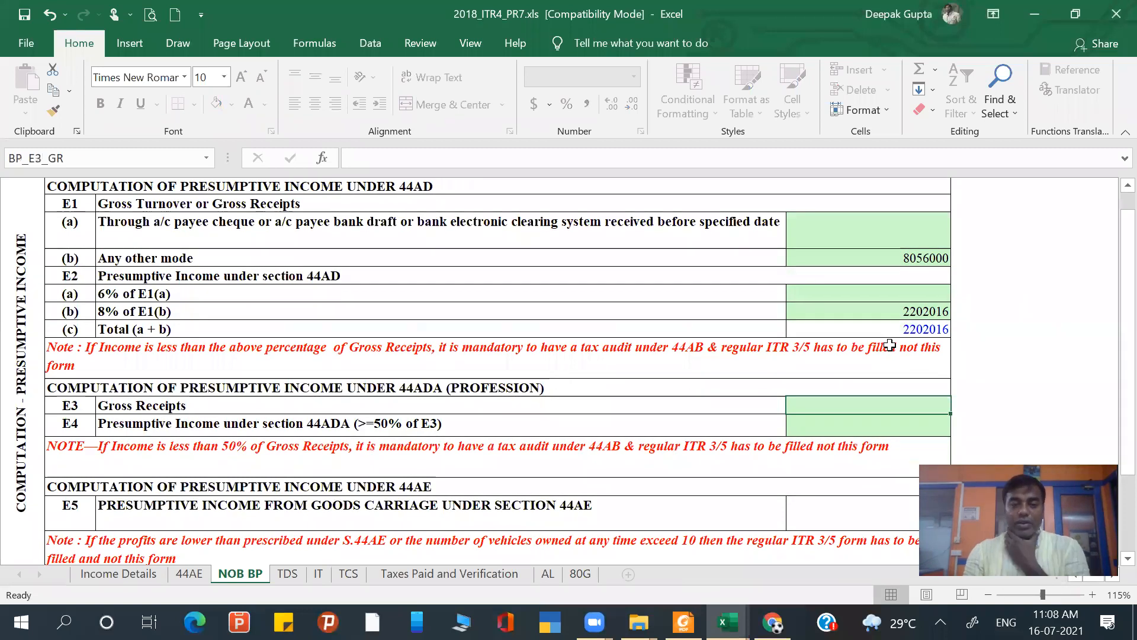
pyautogui.scroll(-1, 890, 345)
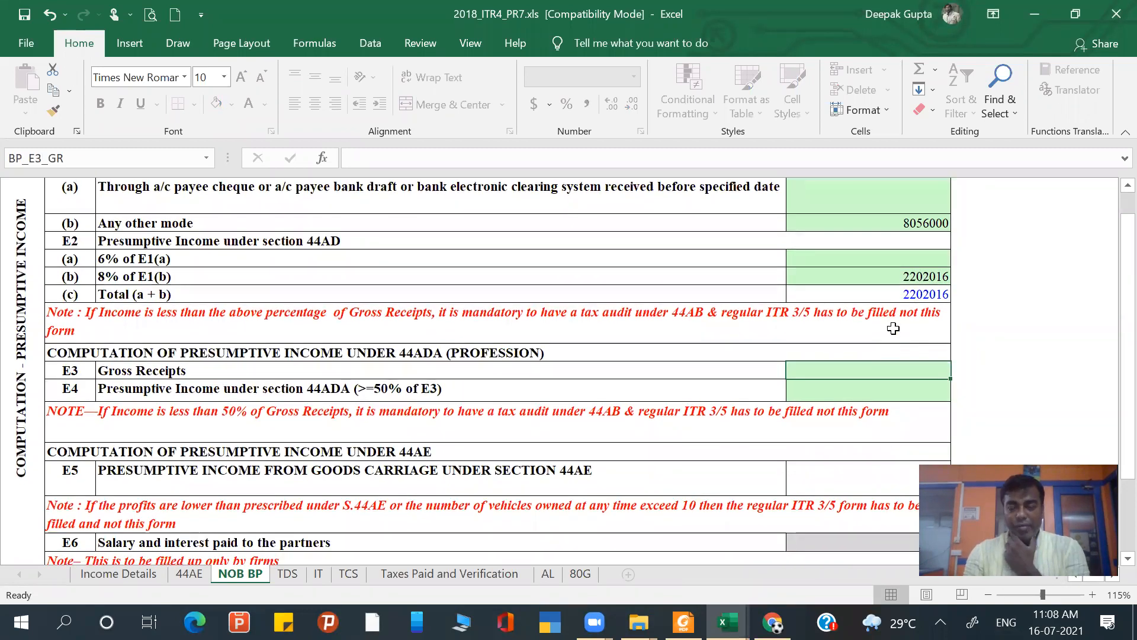
# - Compare the section 44AD presumptive income in row E2(b) with the taxable income from PGBP in Book1.xlsx
pyautogui.hotkey('alt', 'Tab')
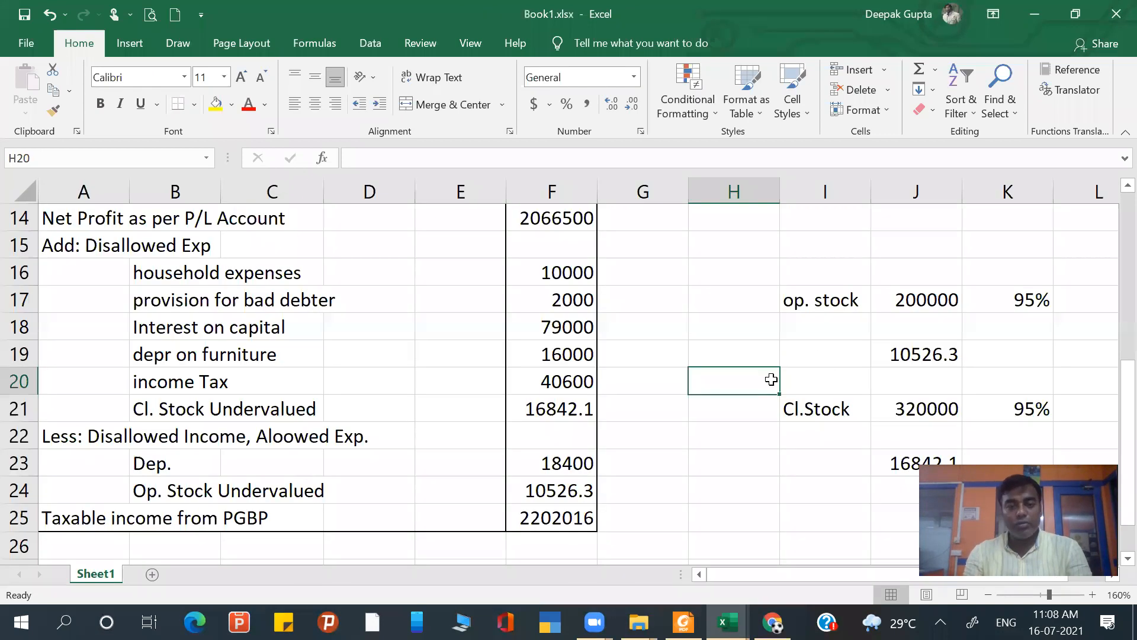
pyautogui.hotkey('alt', 'Tab')
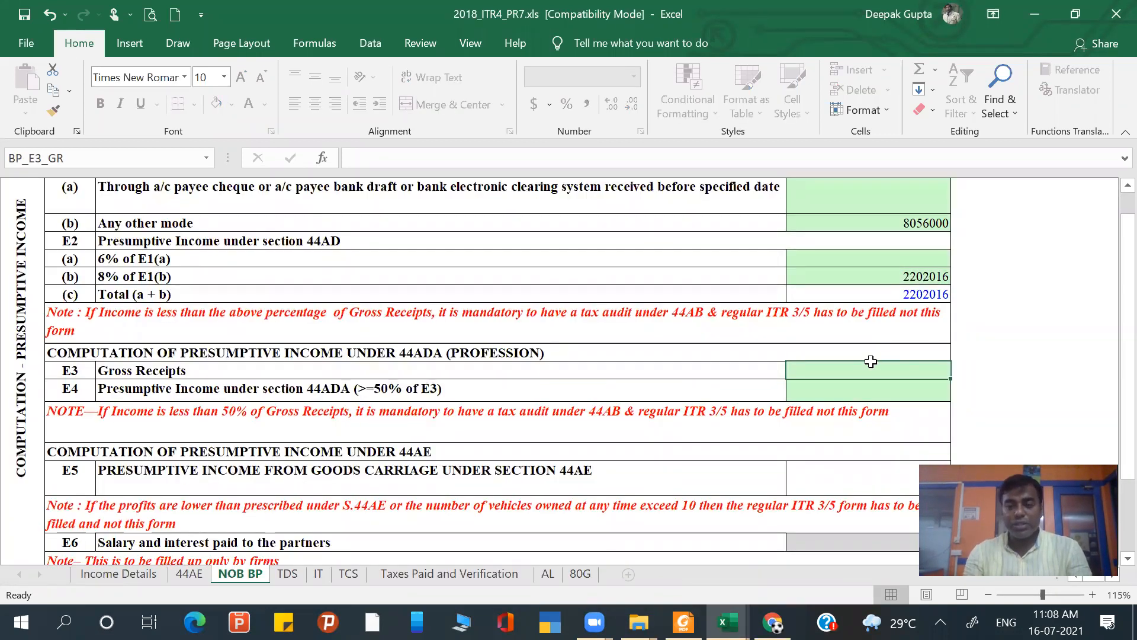
pyautogui.scroll(-1, 871, 362)
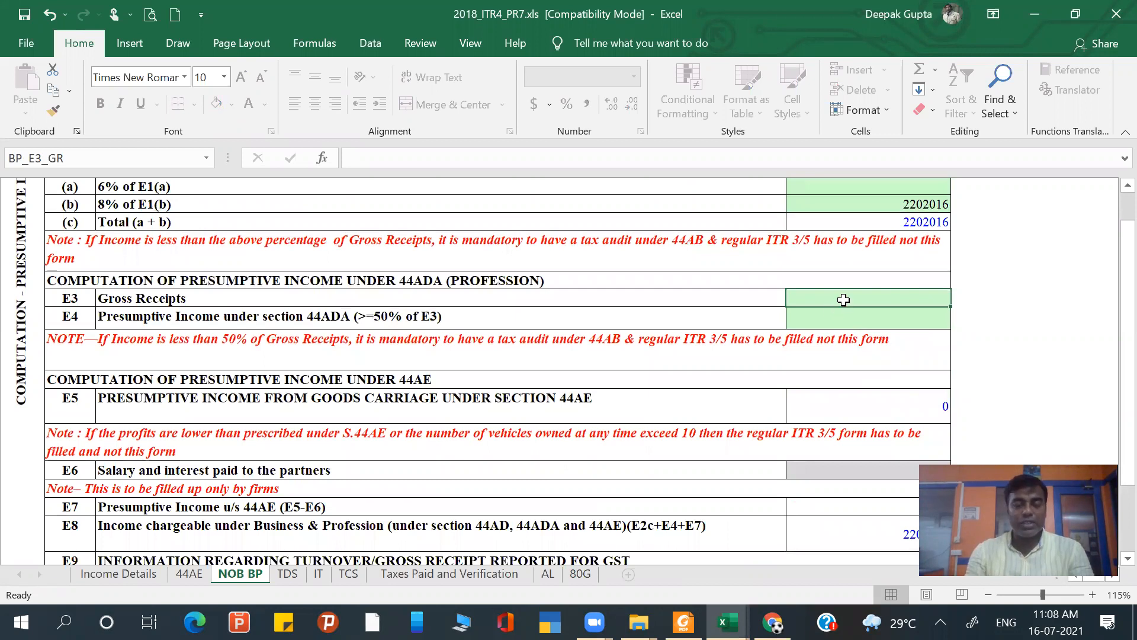
pyautogui.rightClick(880, 207)
pyautogui.press('Escape')
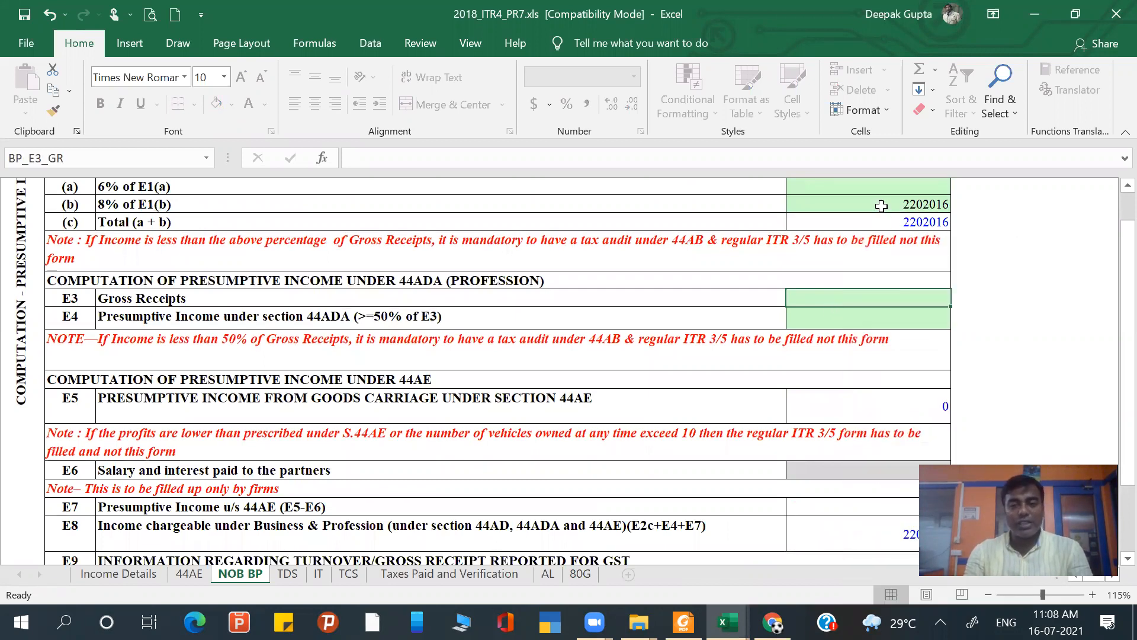
pyautogui.scroll(3, 882, 206)
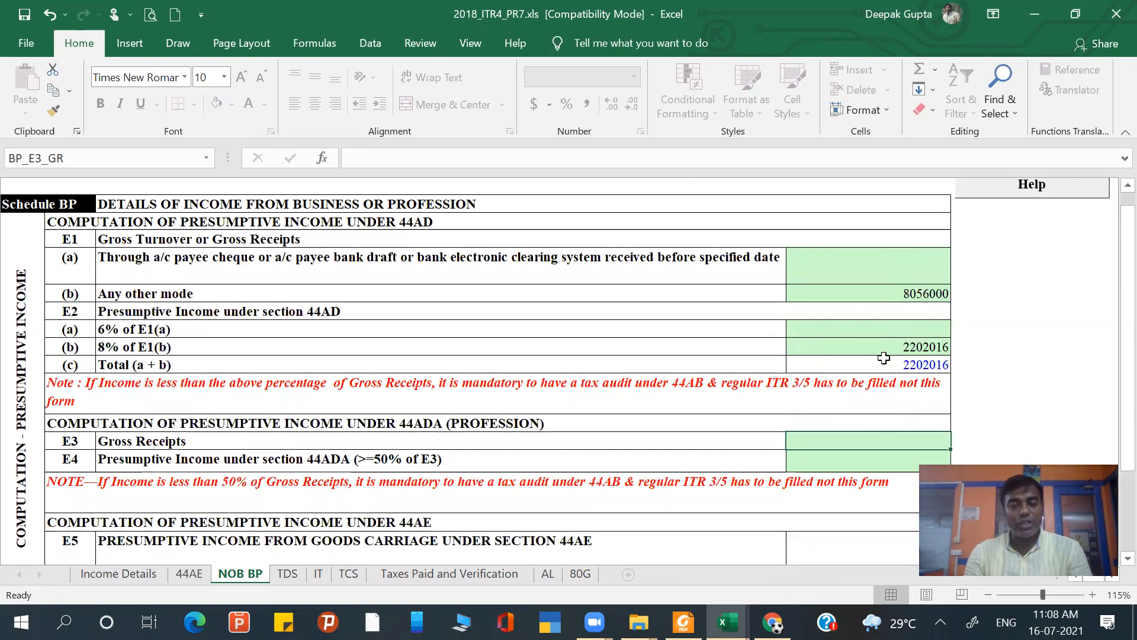
pyautogui.click(886, 347)
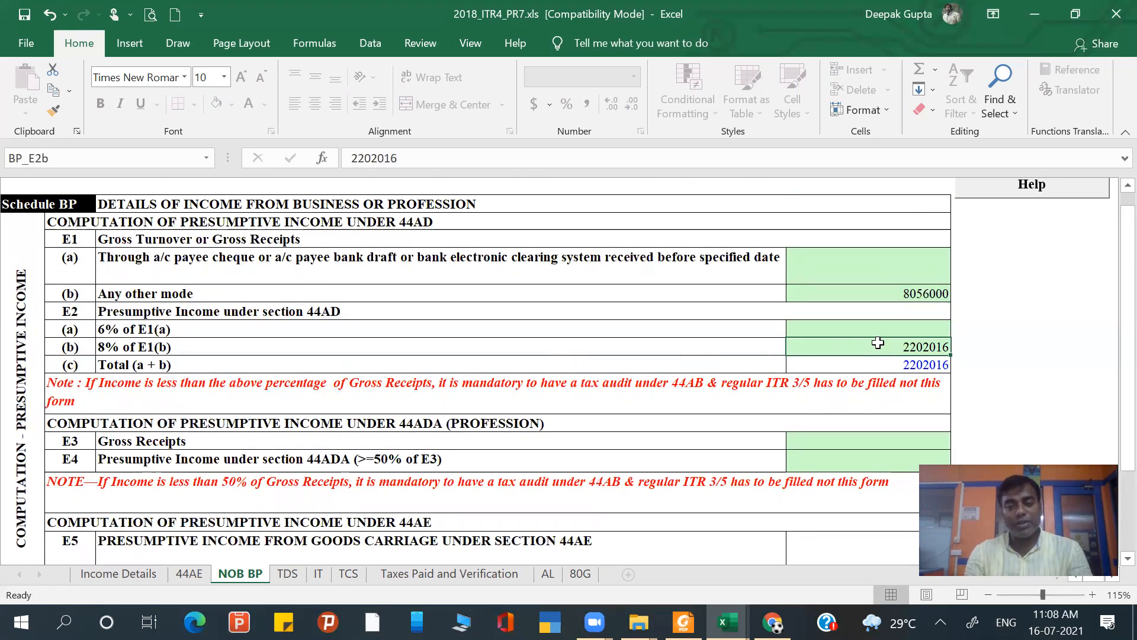
# - Review the 44ADA, 44AE, GST turnover and financial particulars sections of Schedule BP
pyautogui.scroll(-1, 878, 343)
pyautogui.scroll(-3, 878, 343)
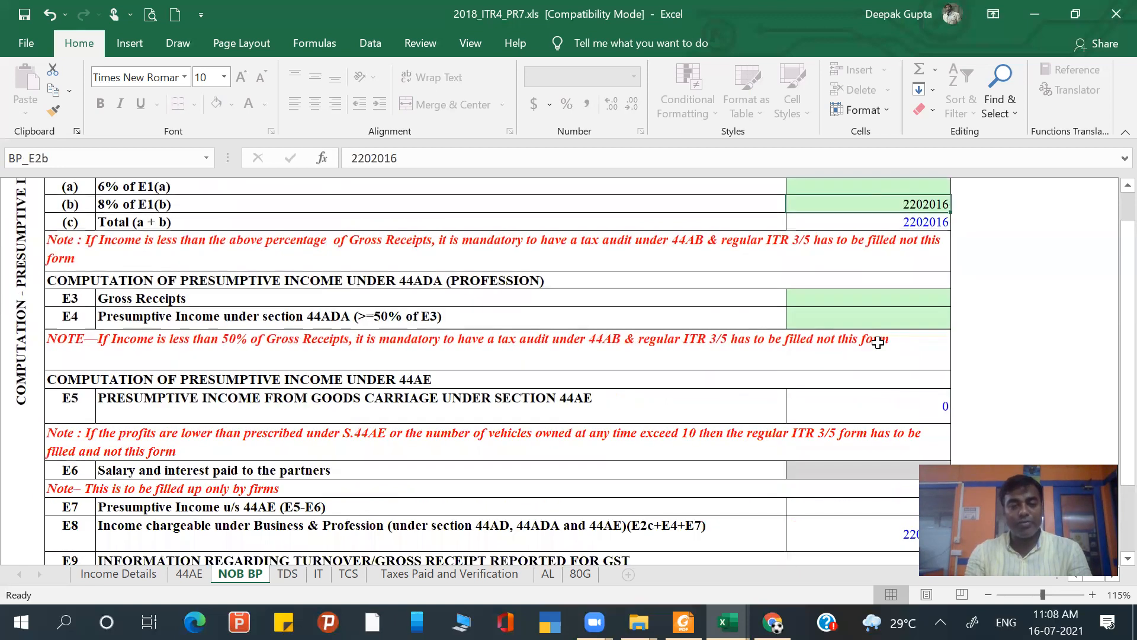
pyautogui.scroll(-1, 878, 343)
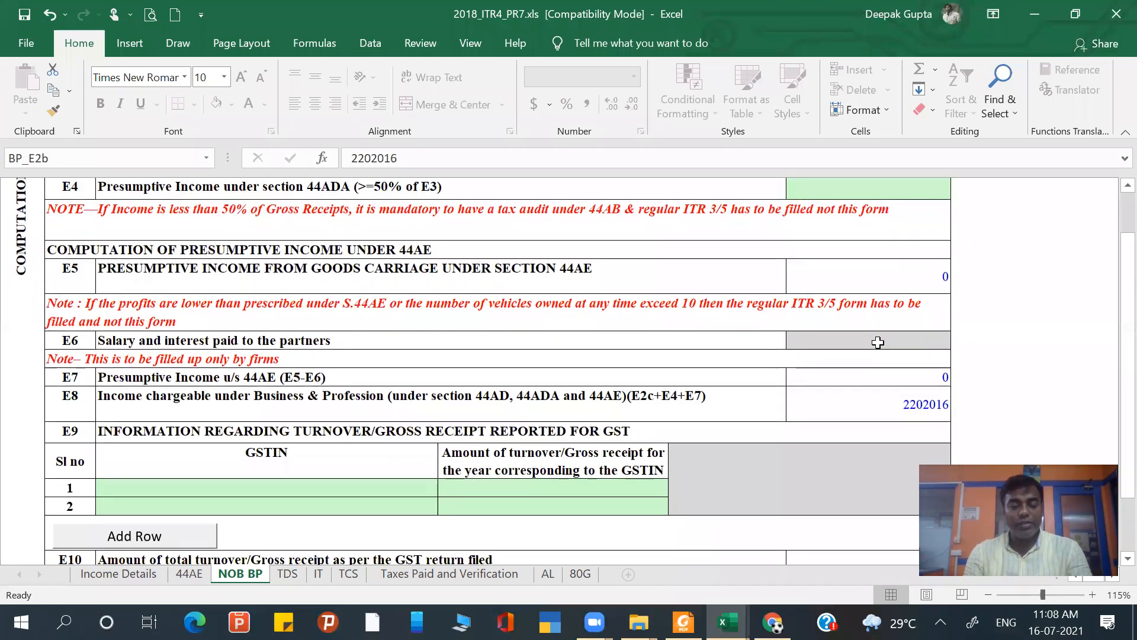
pyautogui.scroll(1, 878, 342)
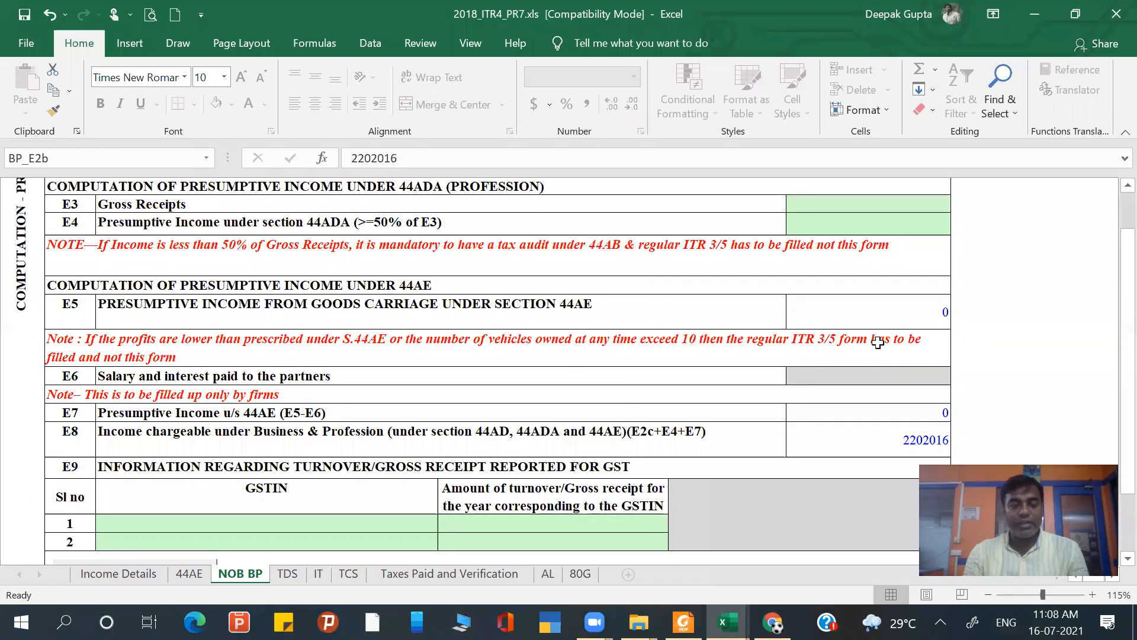
pyautogui.scroll(-1, 878, 343)
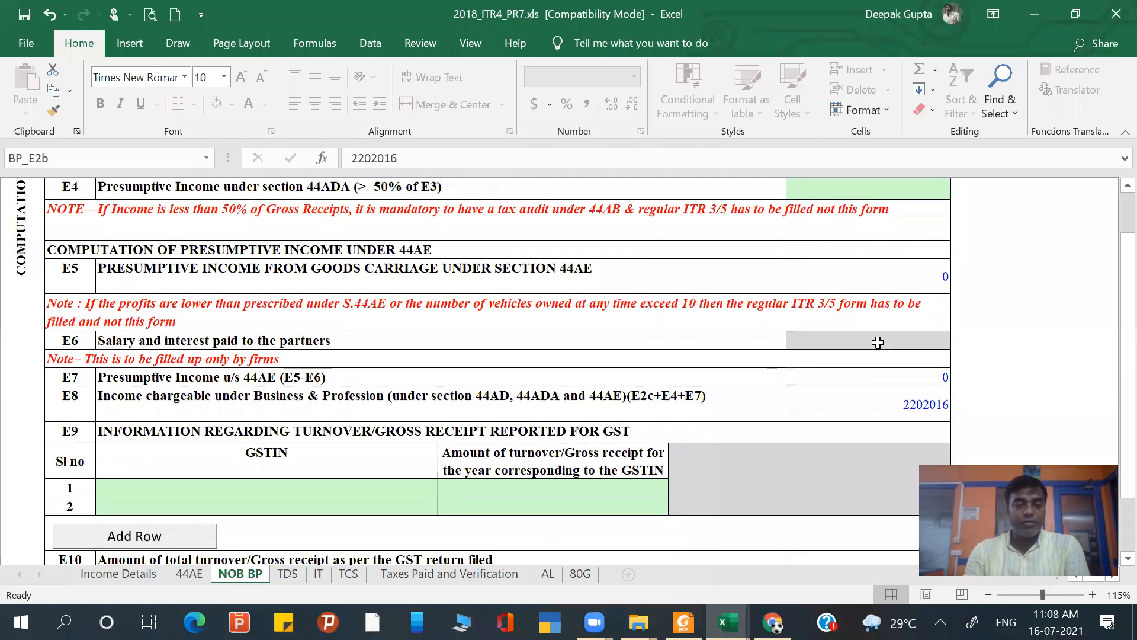
pyautogui.scroll(3, 464, 265)
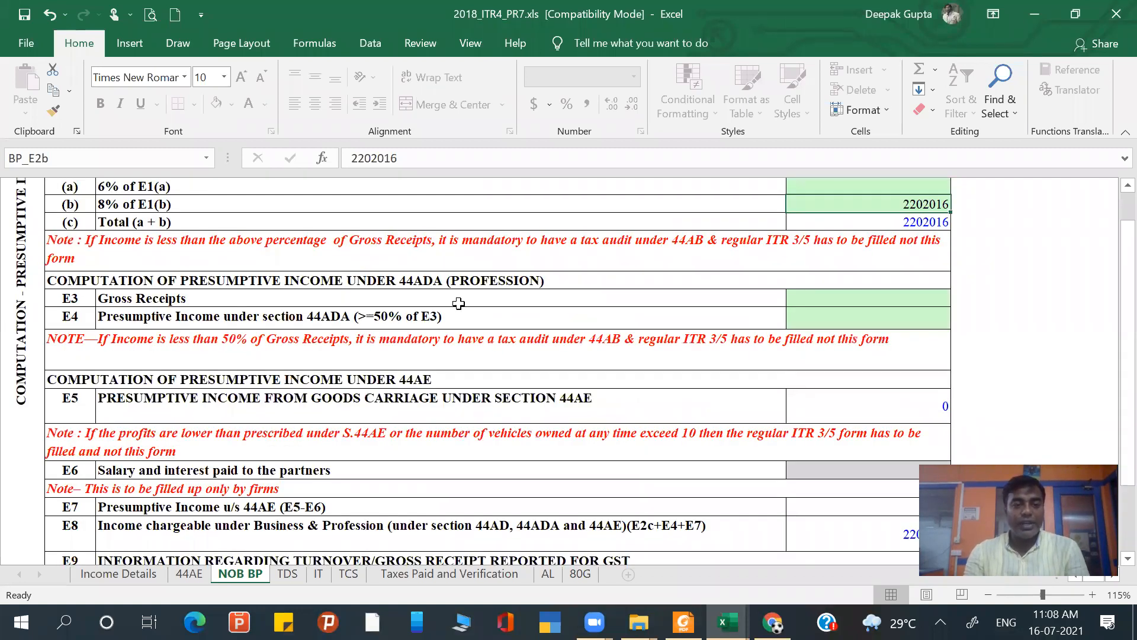
pyautogui.scroll(-2, 404, 360)
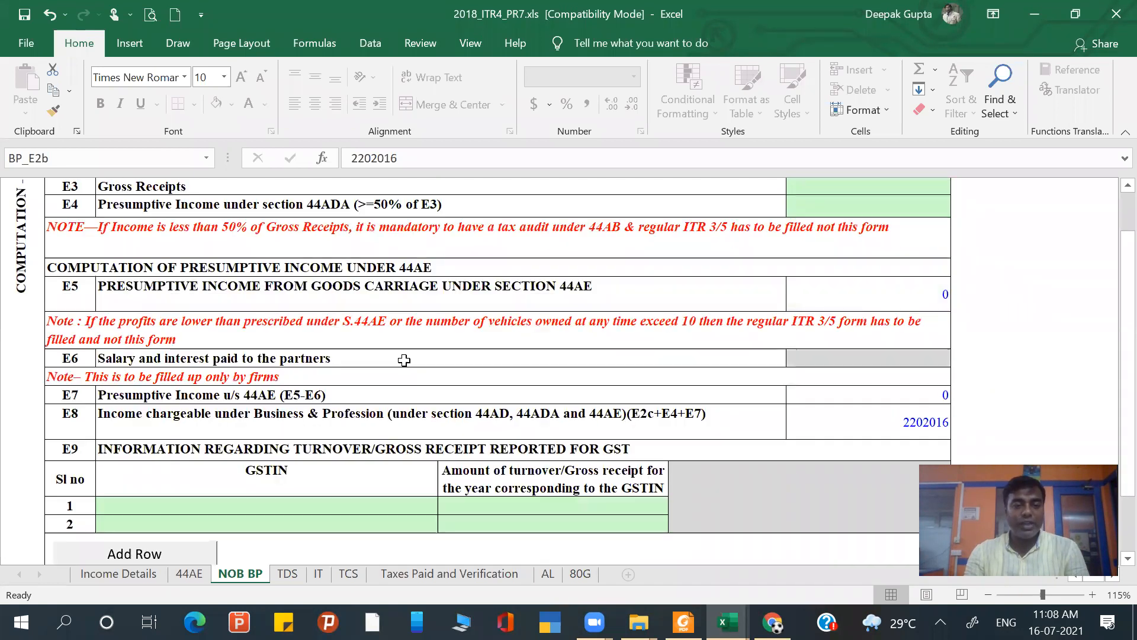
pyautogui.scroll(-3, 404, 360)
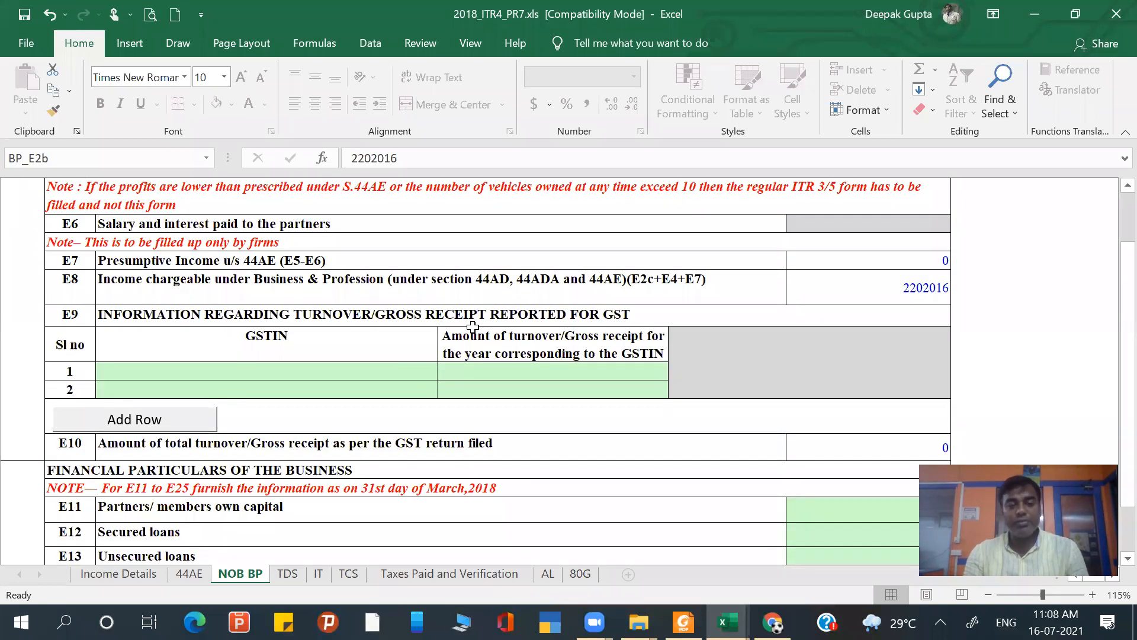
pyautogui.click(386, 372)
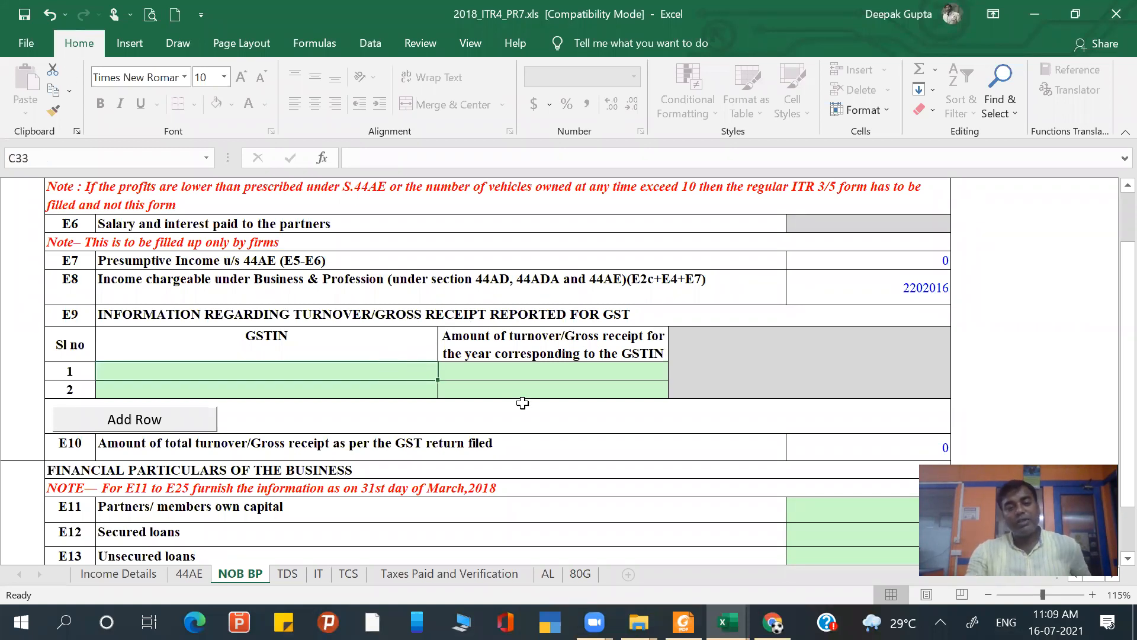
pyautogui.scroll(-1, 551, 396)
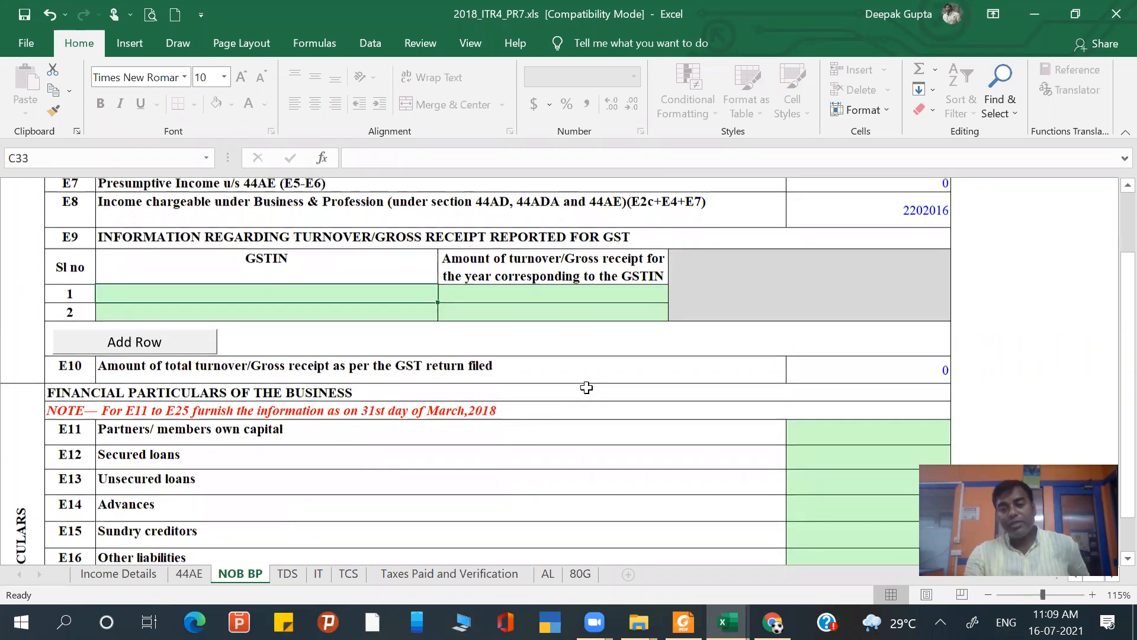
pyautogui.scroll(-1, 586, 387)
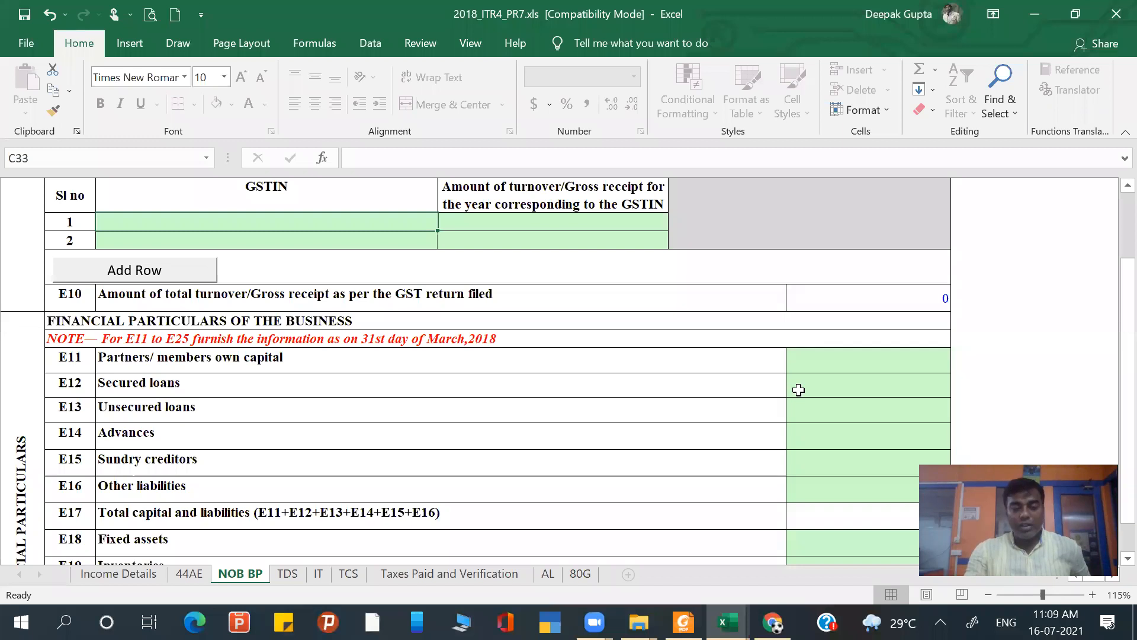
pyautogui.scroll(-1, 799, 390)
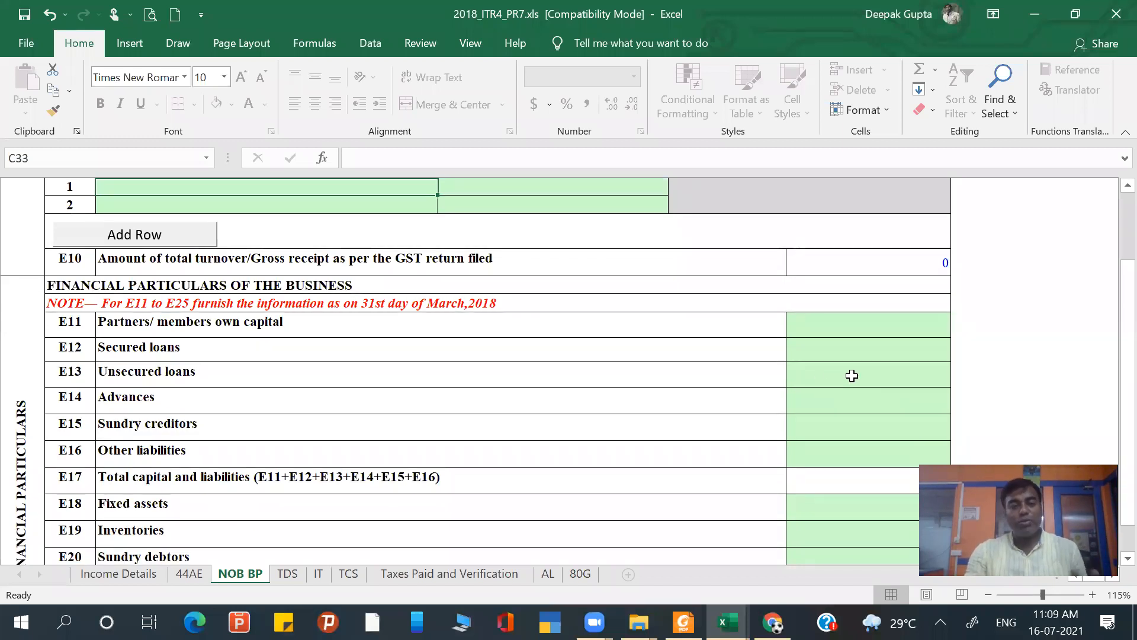
pyautogui.scroll(-1, 852, 375)
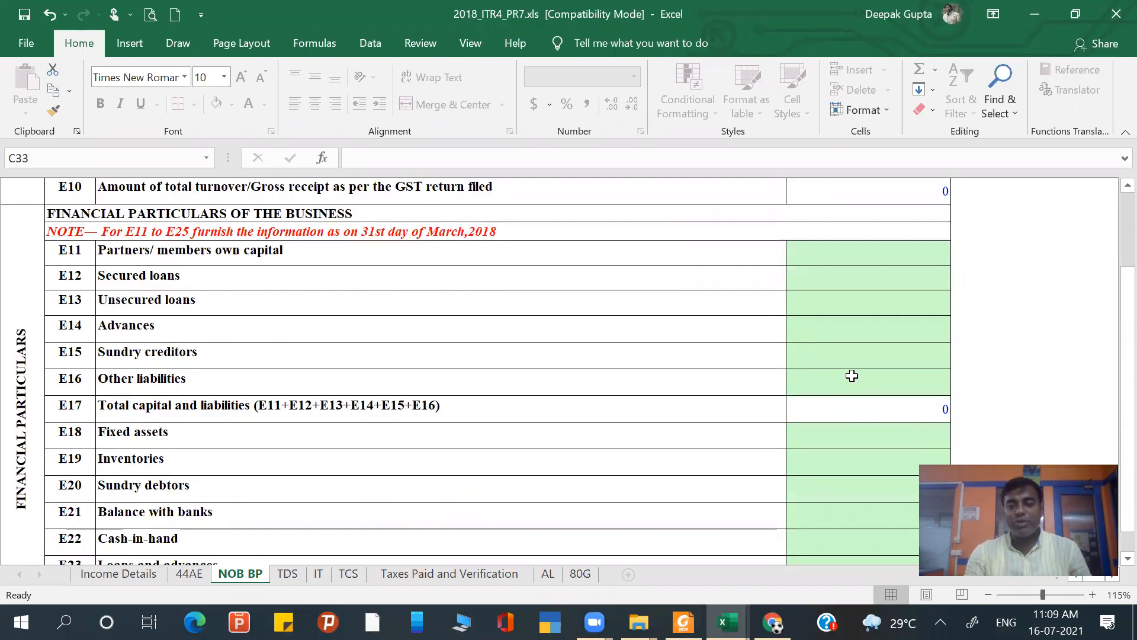
# - Validate the NOB BP sheet and dismiss the resulting message
pyautogui.scroll(10, 852, 375)
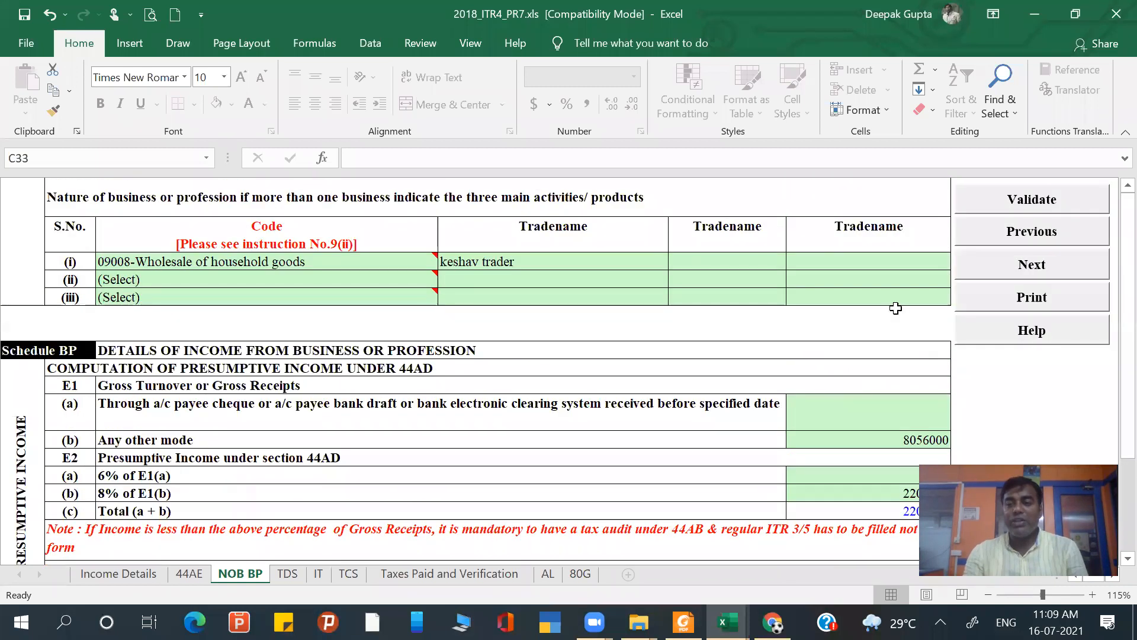
pyautogui.click(1037, 199)
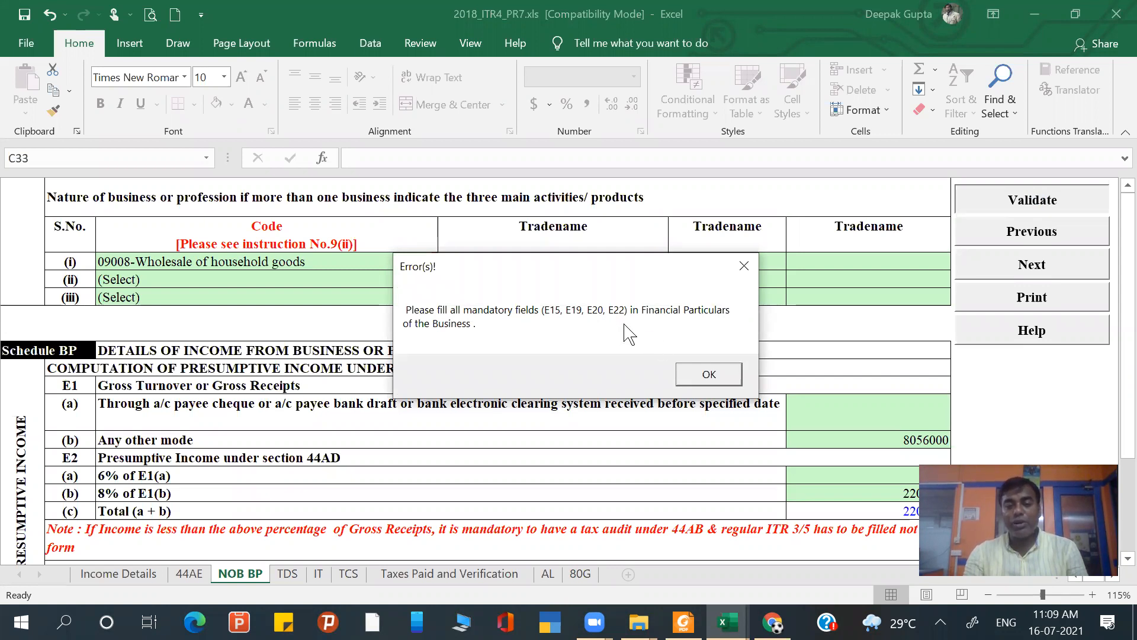
pyautogui.click(709, 375)
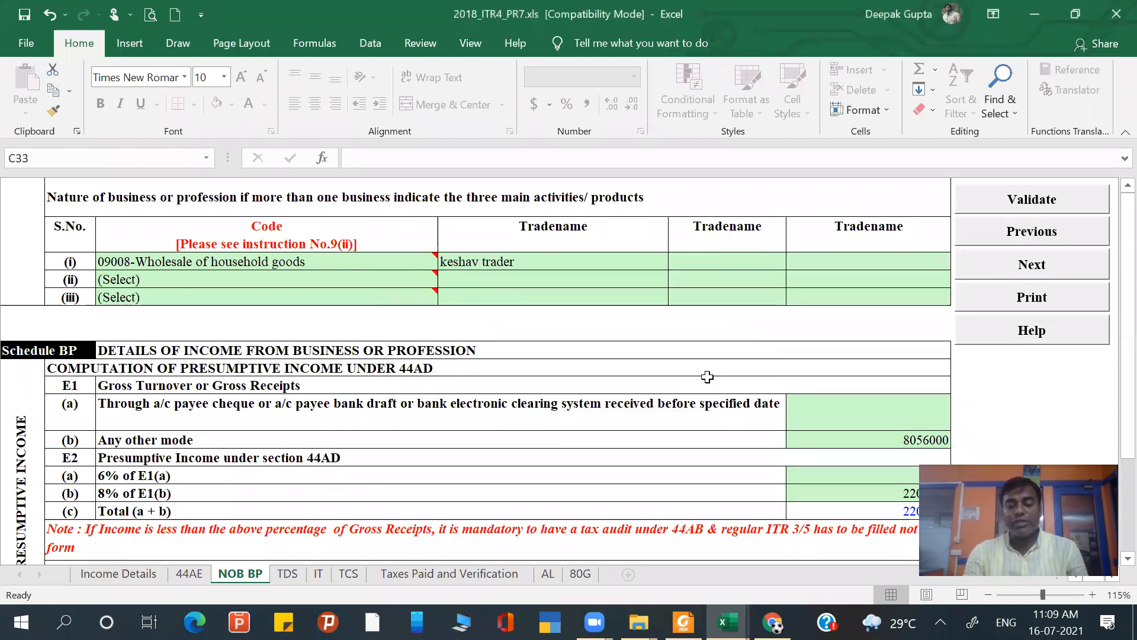
# - Enter 200000 as sundry creditors in row E15 of the financial particulars of the business
pyautogui.scroll(-7, 707, 376)
pyautogui.scroll(-3, 707, 377)
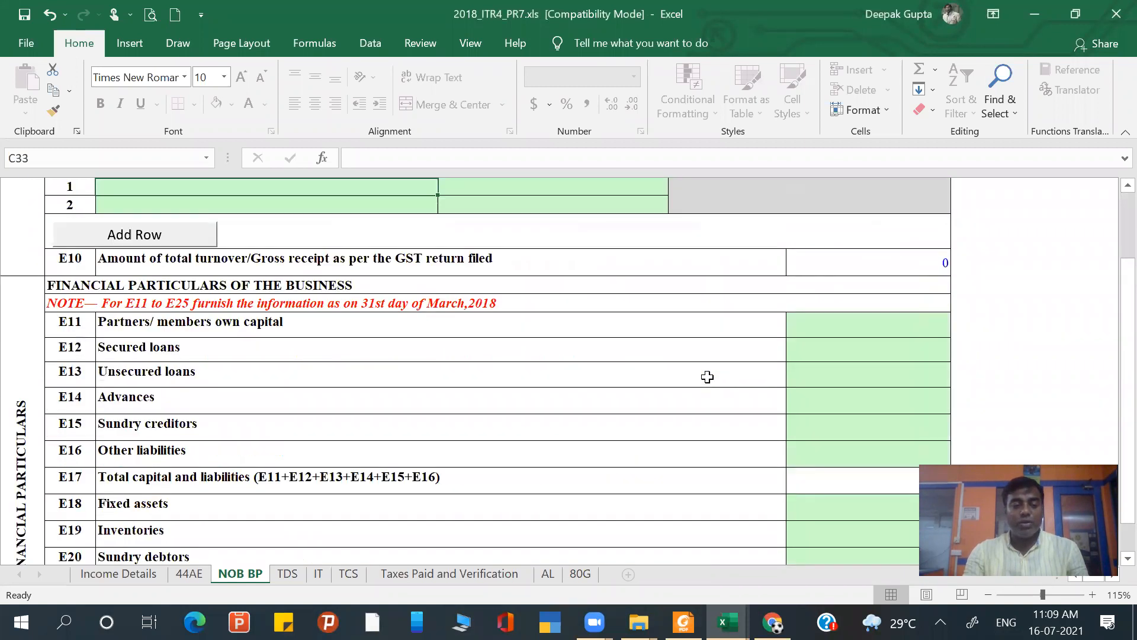
pyautogui.click(101, 352)
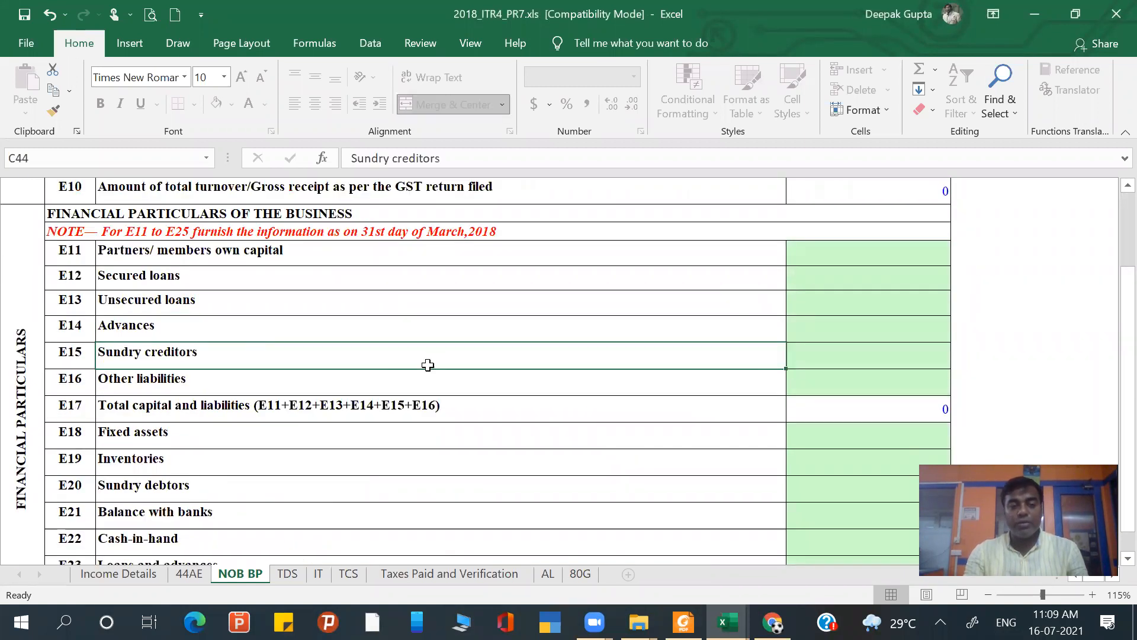
pyautogui.click(812, 350)
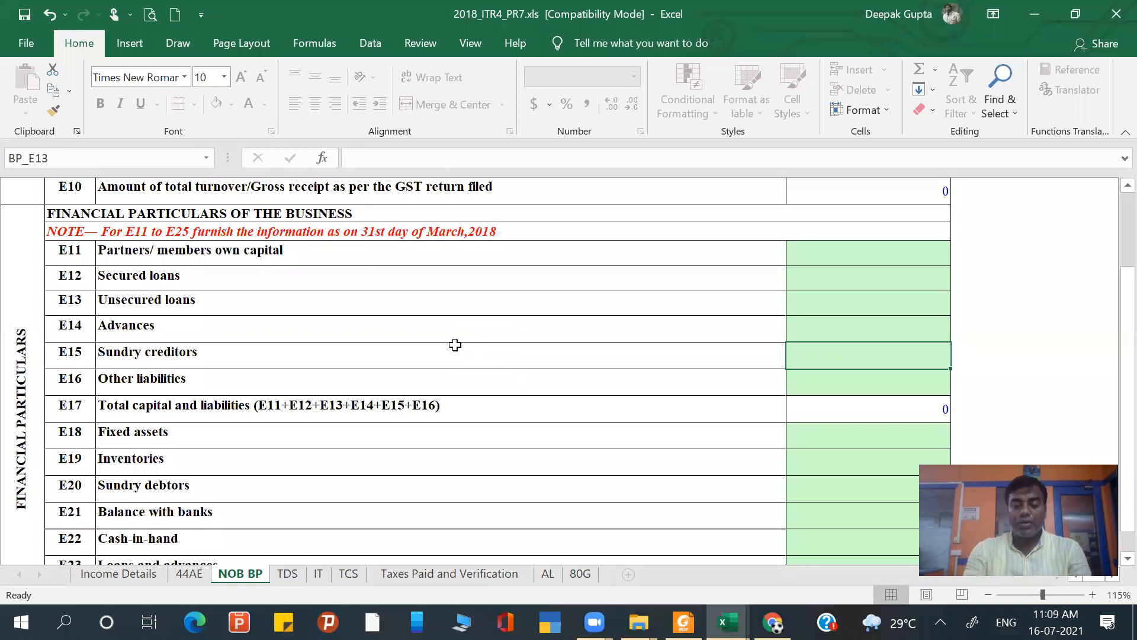
pyautogui.write('200')
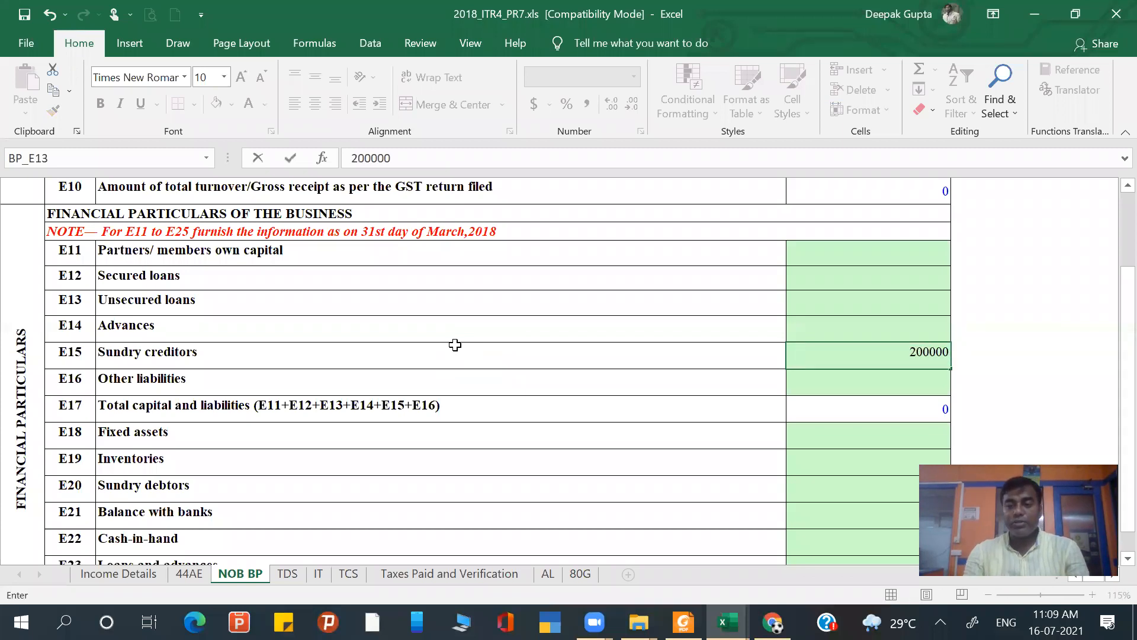
pyautogui.write('000')
pyautogui.press('Return')
# - Enter 150000 as inventories in row E19 and 25000 as sundry debtors in row E20
pyautogui.scroll(-1, 278, 416)
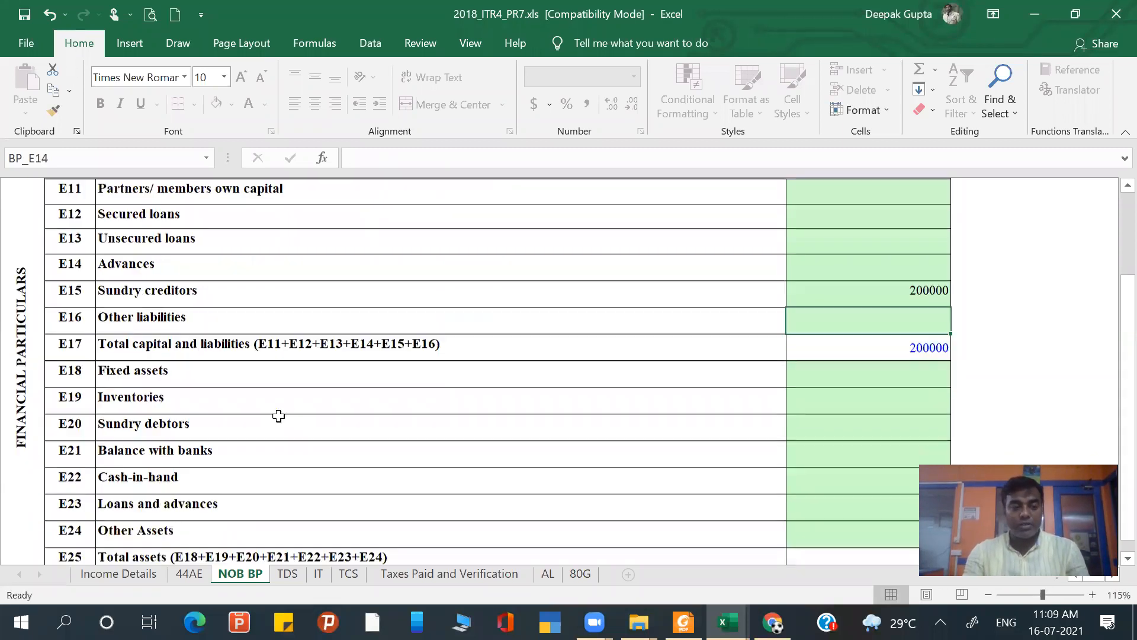
pyautogui.click(839, 404)
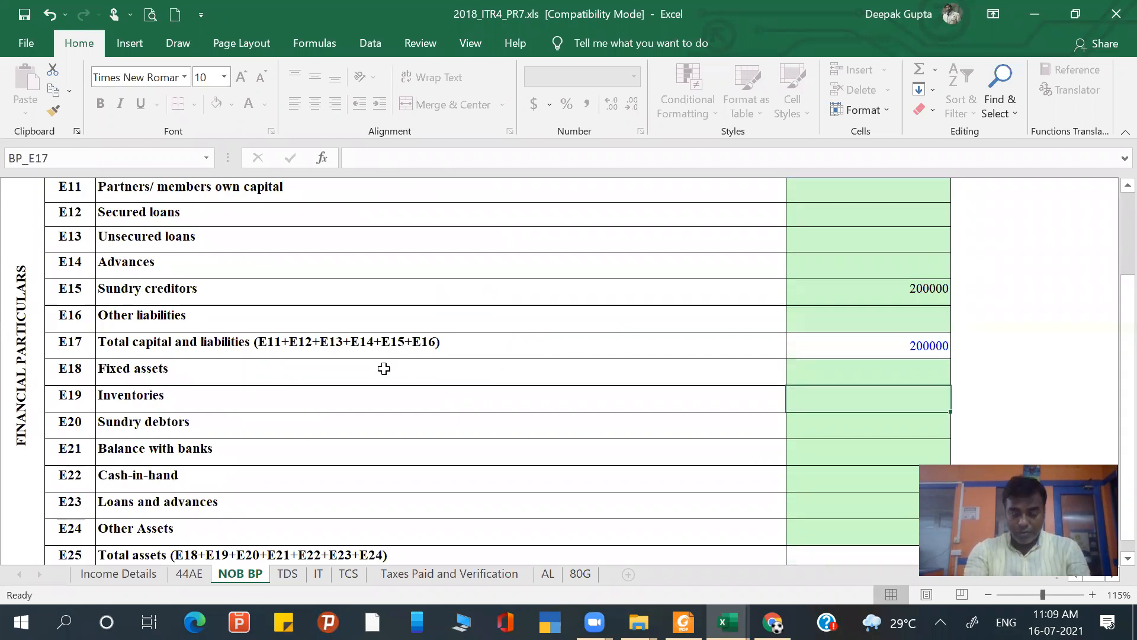
pyautogui.write('150000')
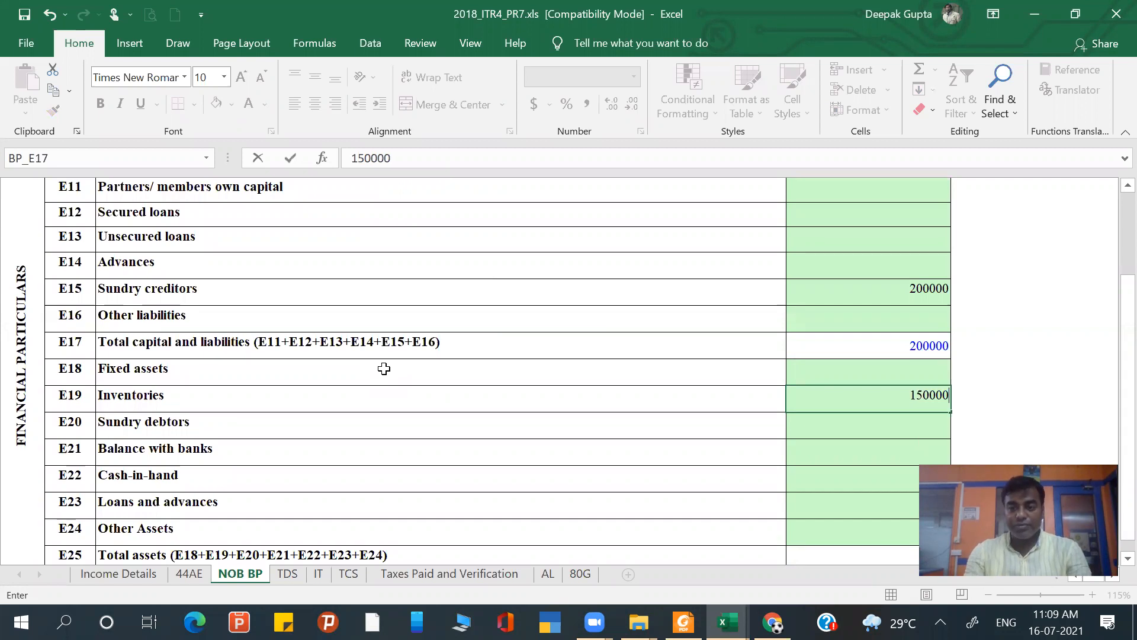
pyautogui.press('Return')
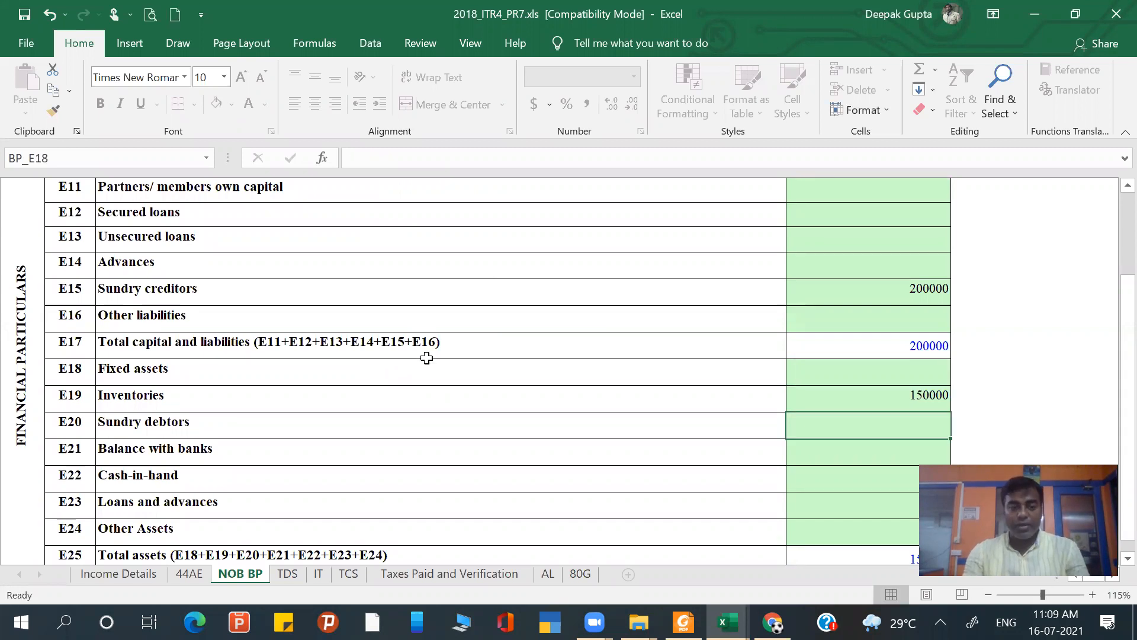
pyautogui.scroll(-1, 427, 357)
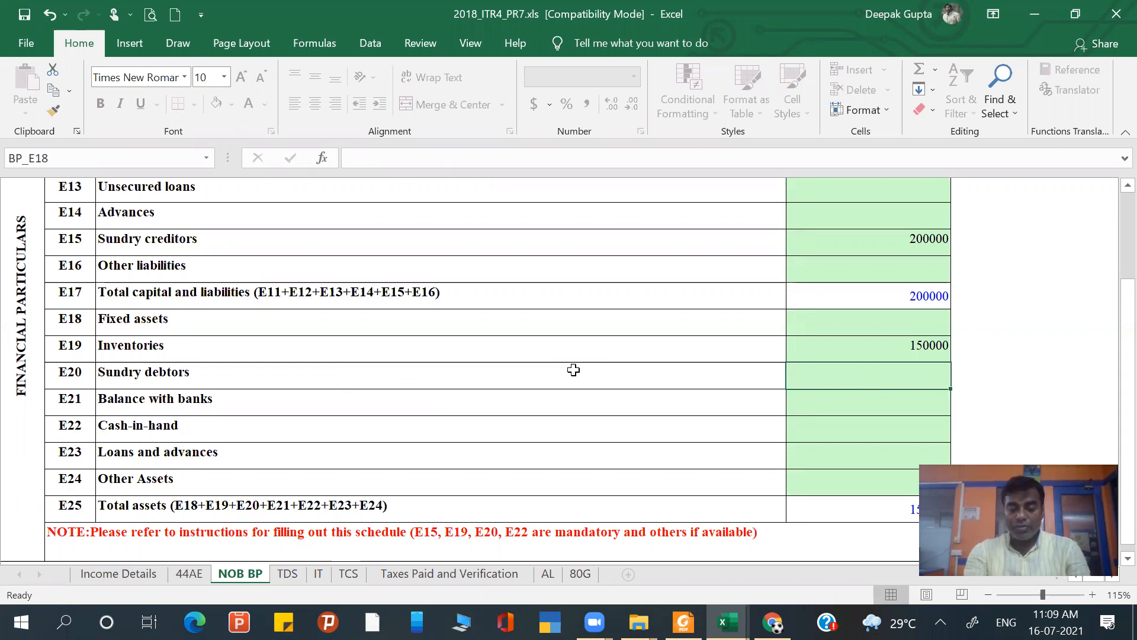
pyautogui.write('25000')
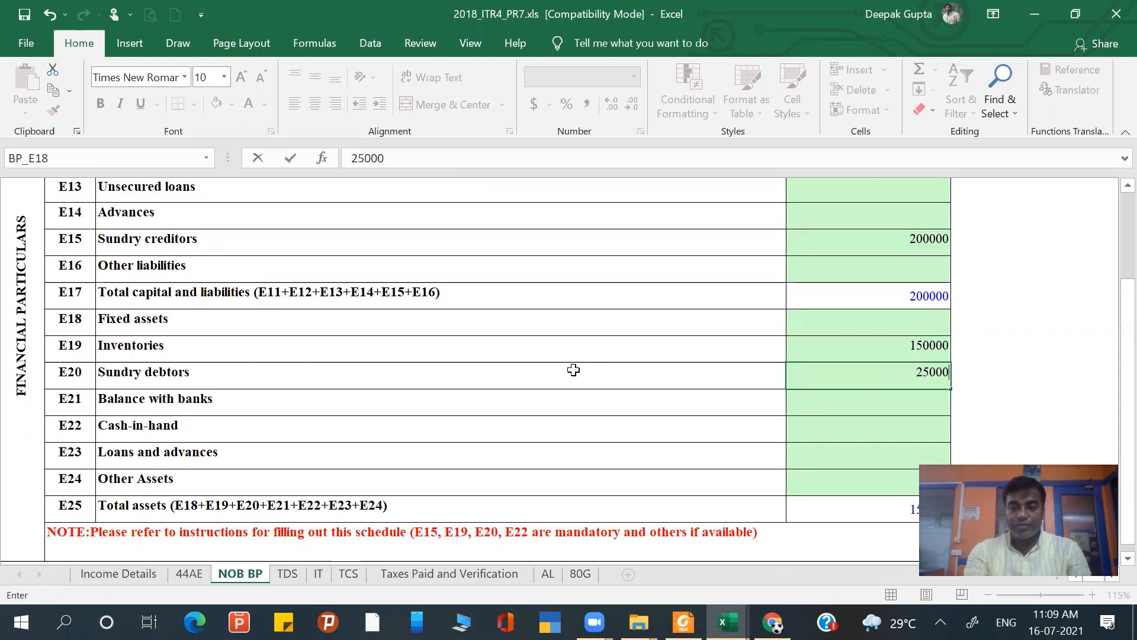
pyautogui.press('Return')
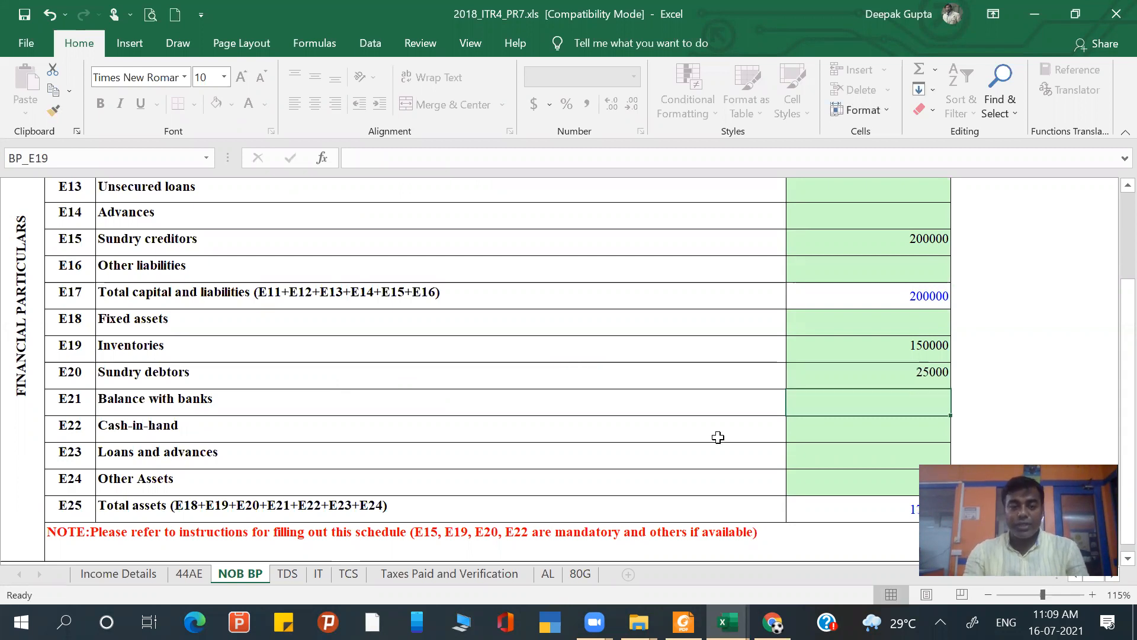
# - Enter 25000 as cash-in-hand in row E22 of the financial particulars
pyautogui.scroll(-1, 718, 437)
pyautogui.click(827, 398)
pyautogui.write('200000')
pyautogui.press('BackSpace')
pyautogui.press('BackSpace')
pyautogui.press('BackSpace')
pyautogui.write('250000')
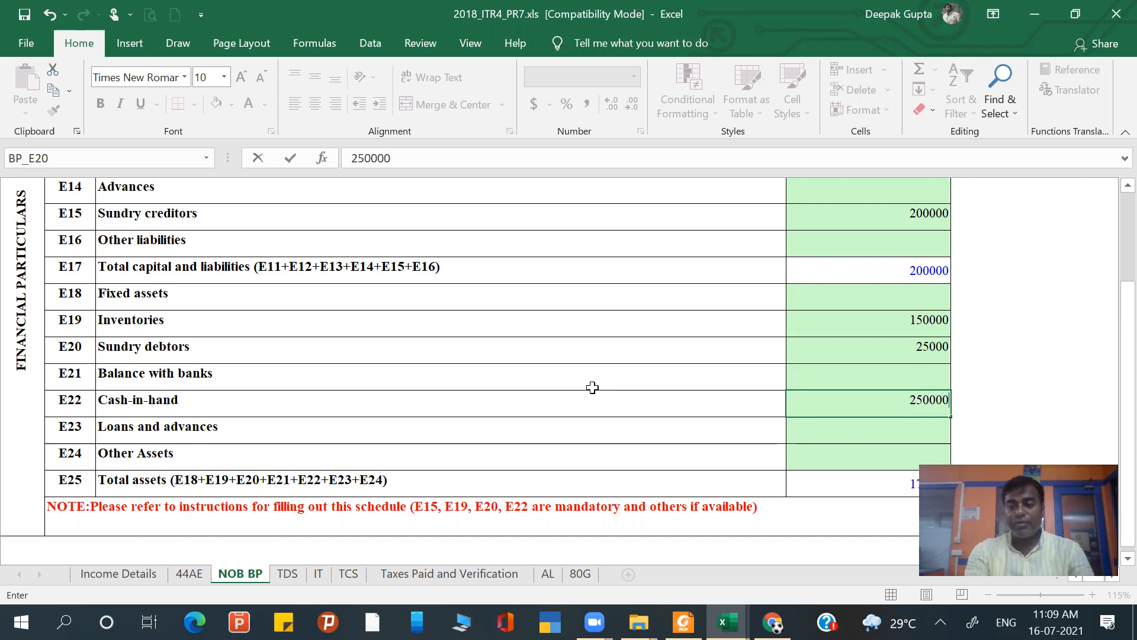
pyautogui.press('BackSpace')
pyautogui.press('Return')
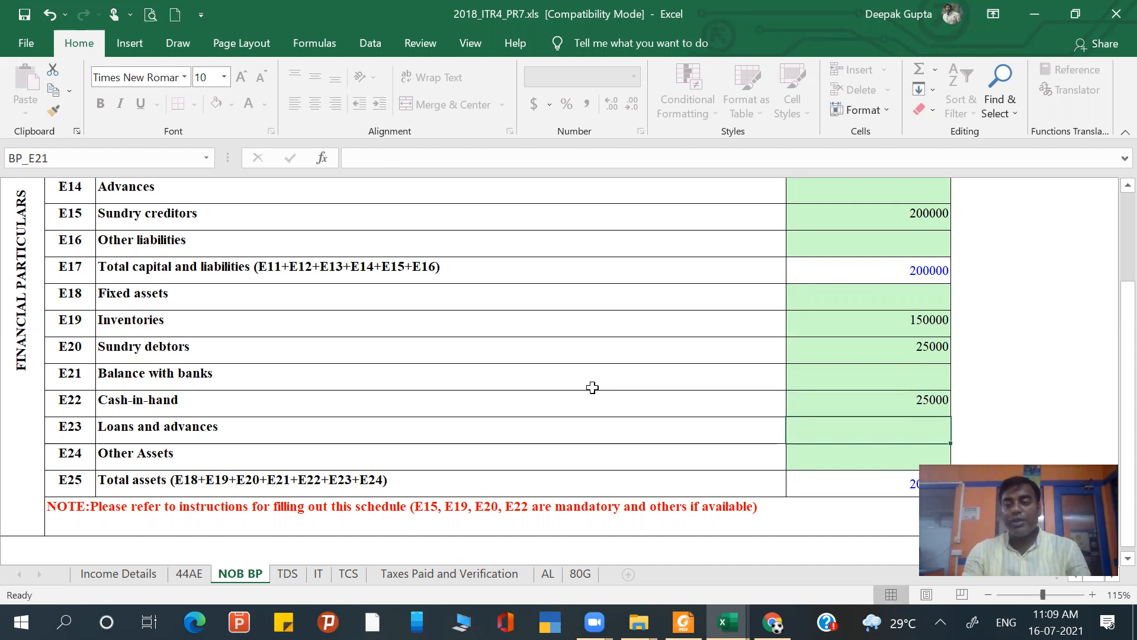
pyautogui.scroll(-1, 779, 376)
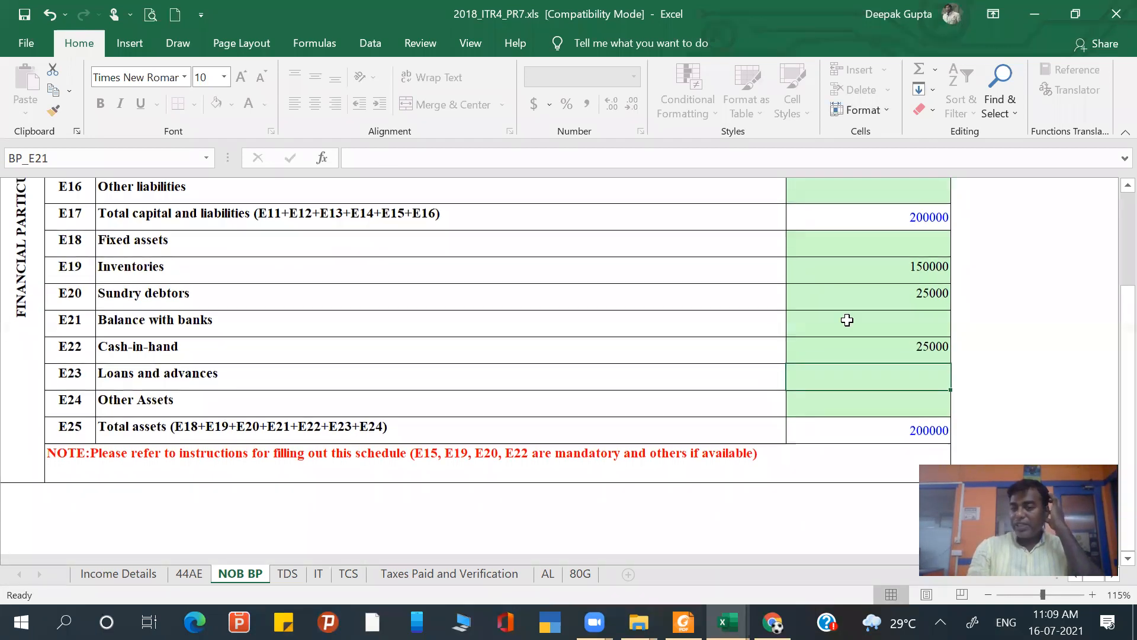
# - Validate the NOB BP sheet again with the financial particulars filled in and dismiss the message
pyautogui.scroll(10, 850, 320)
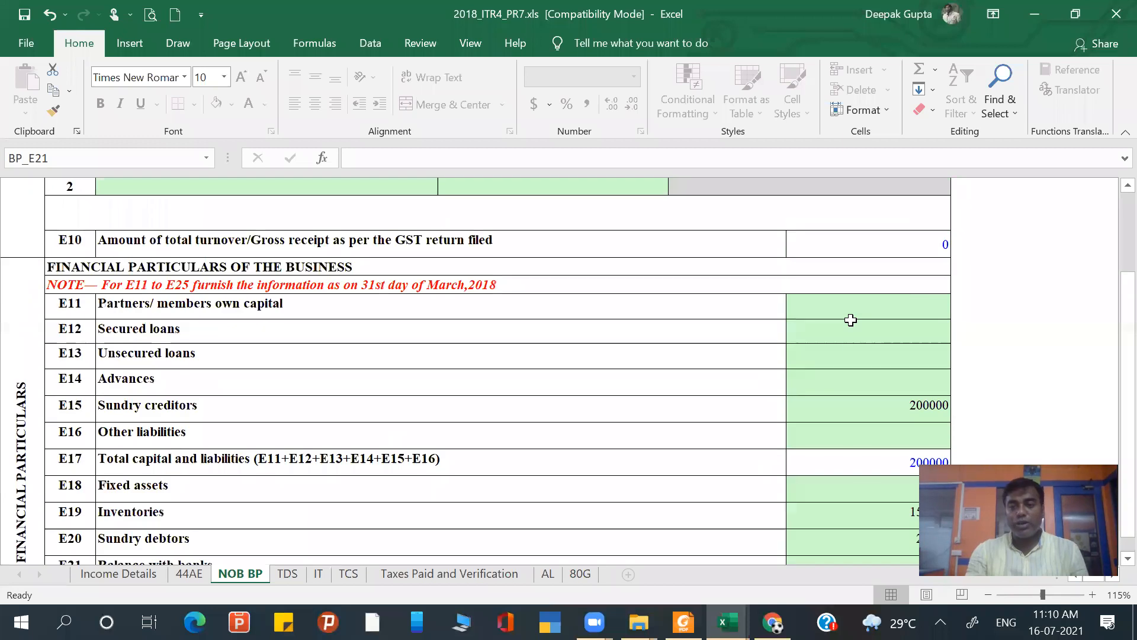
pyautogui.click(1046, 208)
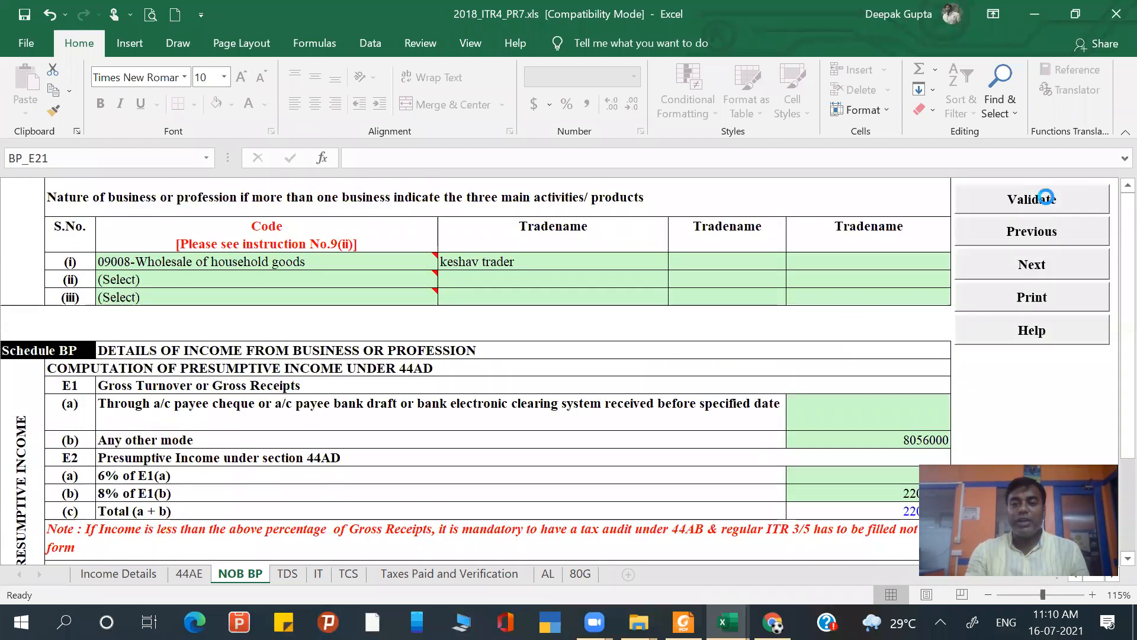
pyautogui.click(578, 367)
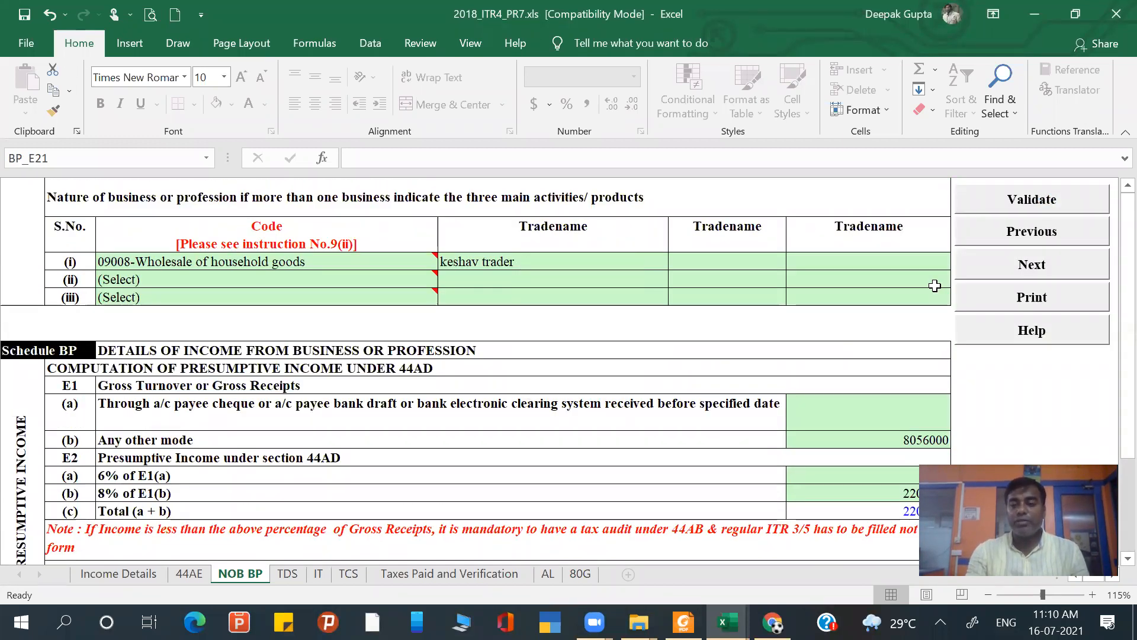
# - Move on to the TDS sheet, acknowledge the TAN reminder, and validate the sheet with its entries left blank
pyautogui.click(1032, 271)
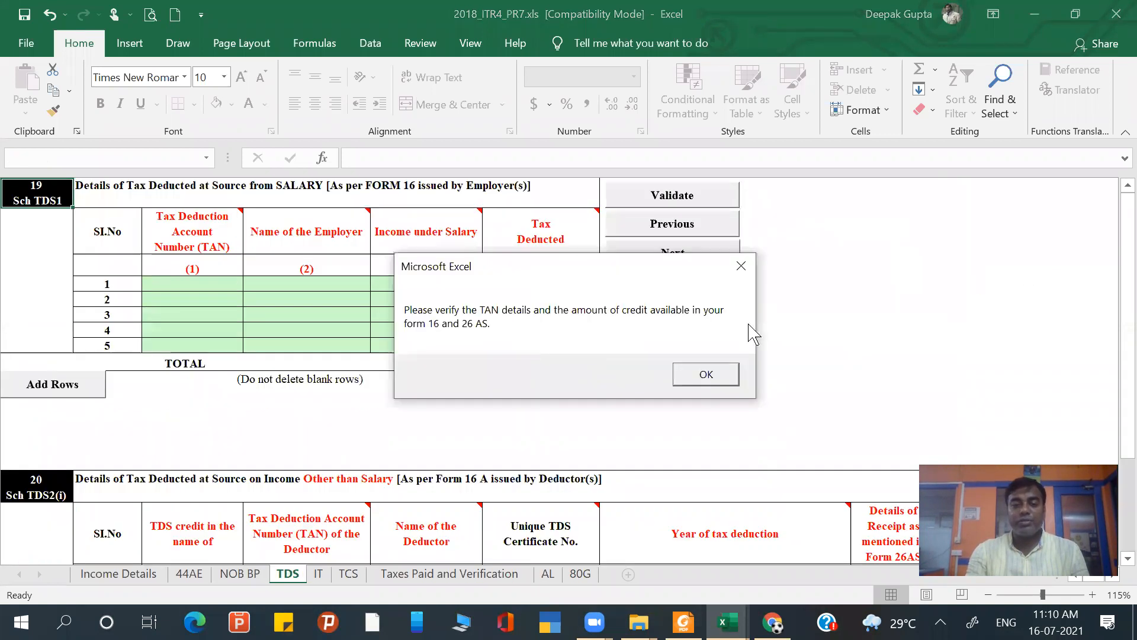
pyautogui.click(710, 382)
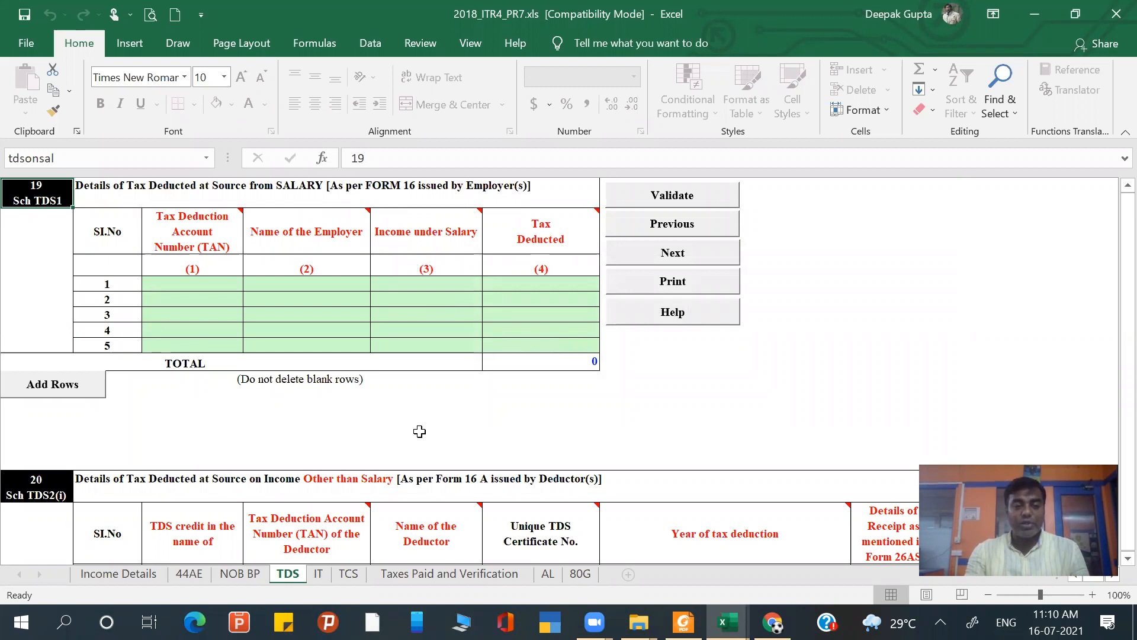
pyautogui.scroll(-2, 419, 432)
pyautogui.scroll(-3, 419, 432)
pyautogui.scroll(5, 419, 432)
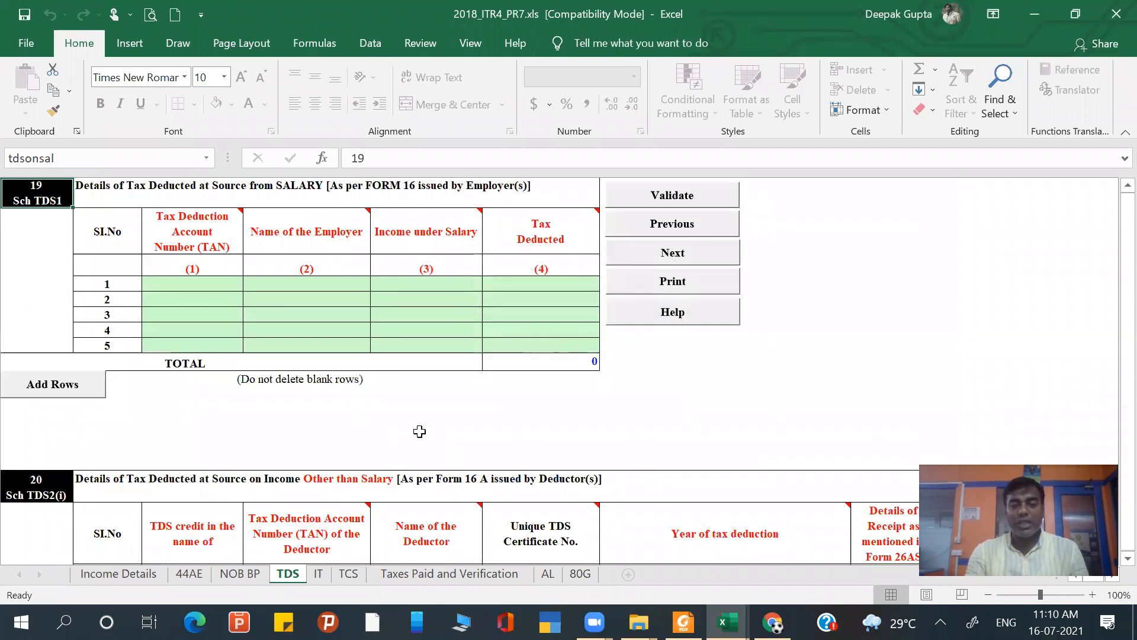
pyautogui.click(675, 194)
pyautogui.click(592, 368)
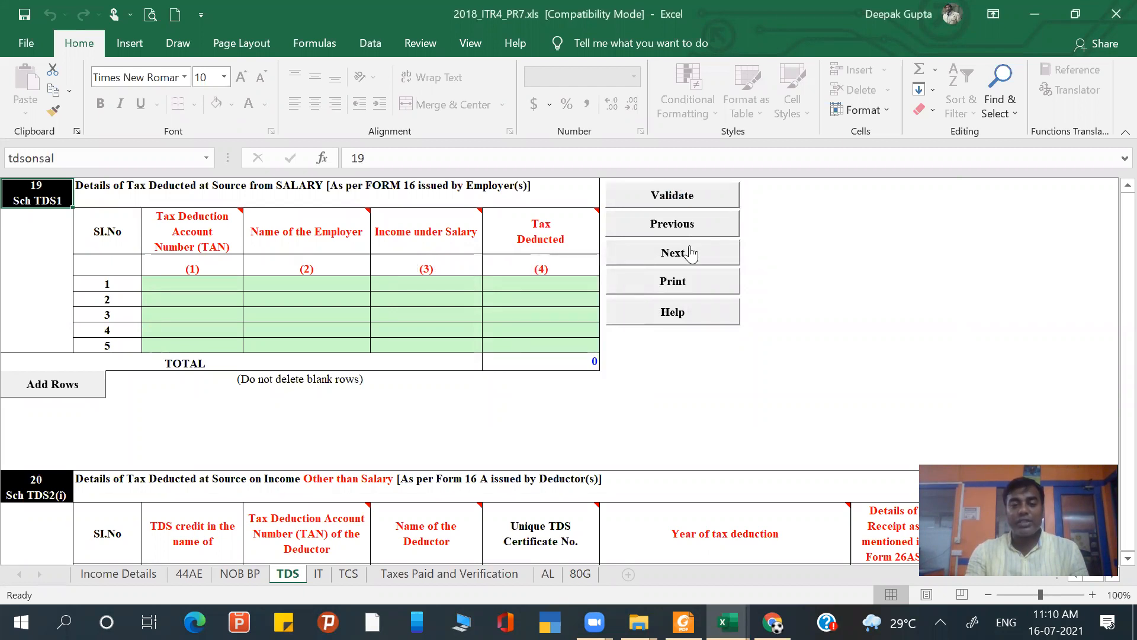
# - Move on to the IT sheet, acknowledge the reminder, and validate the sheet with no tax payments entered
pyautogui.click(686, 252)
pyautogui.click(702, 382)
pyautogui.click(599, 225)
pyautogui.click(587, 376)
# - Move on to the TCS sheet, acknowledge the TDS/IT check, and validate the sheet with its rows left blank
pyautogui.click(581, 279)
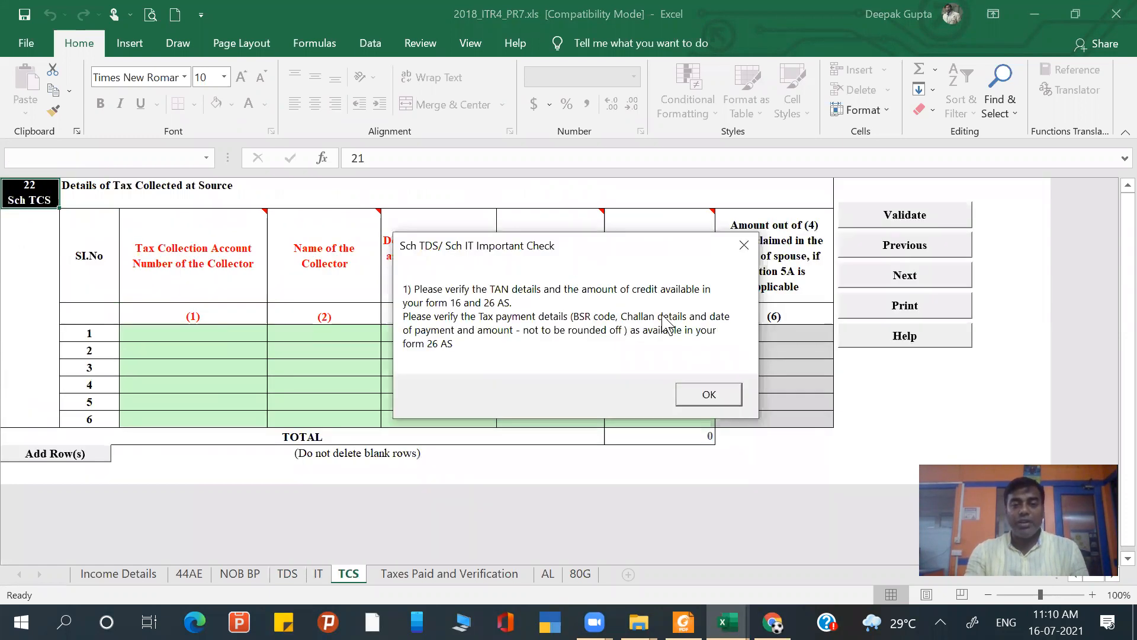
pyautogui.click(702, 395)
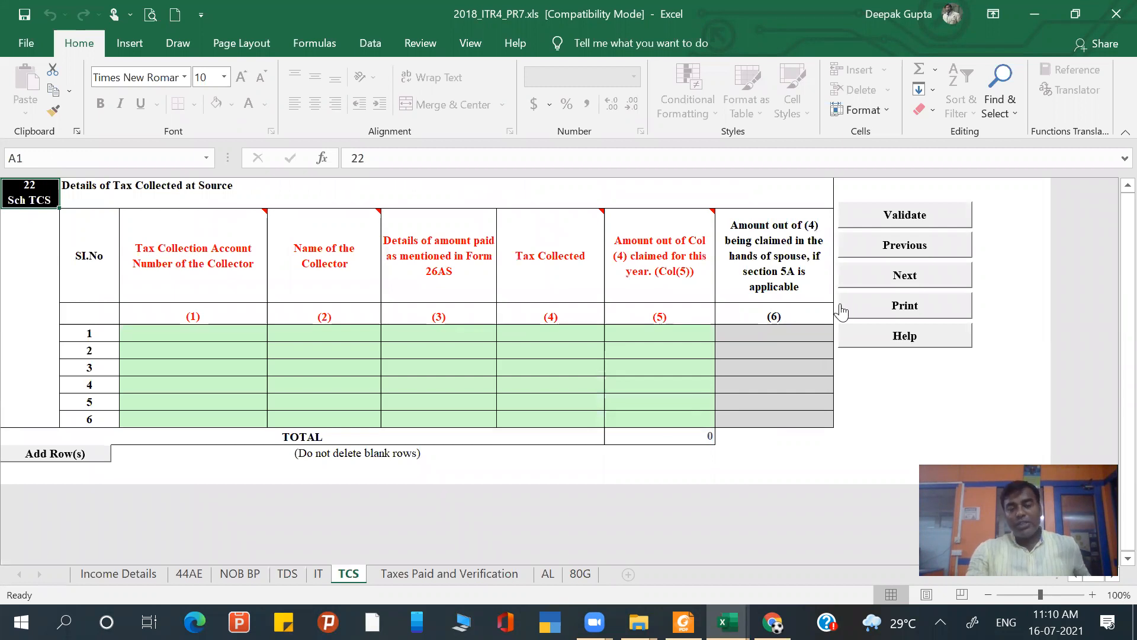
pyautogui.click(891, 215)
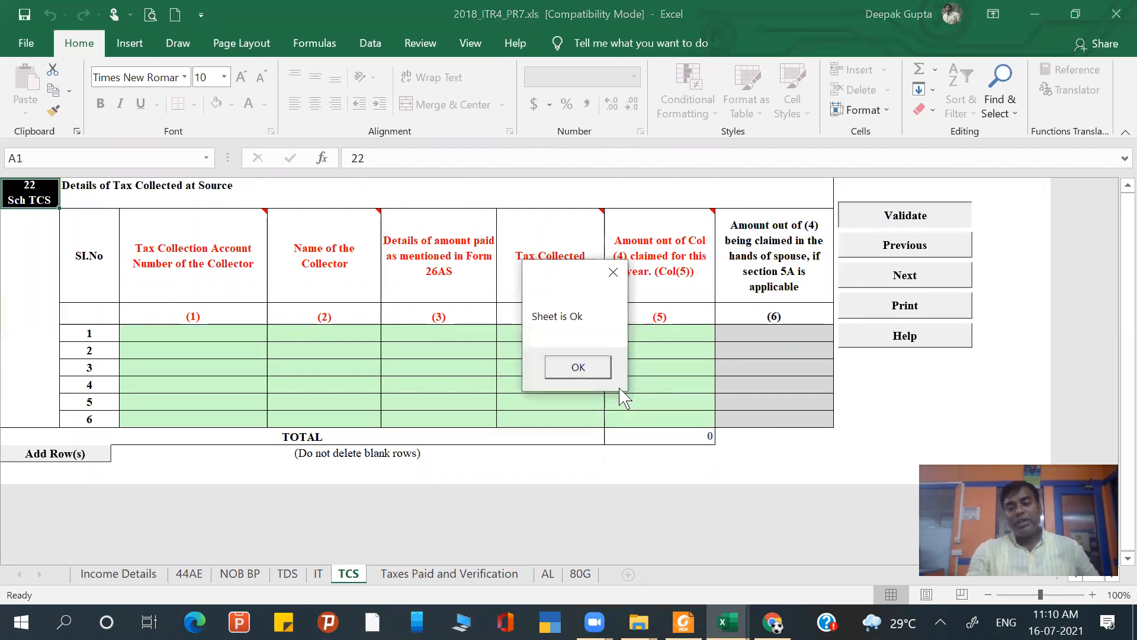
pyautogui.click(592, 374)
# - On the Taxes Paid and Verification sheet, enter SBIN0000007 as the IFS code of the refund bank account
pyautogui.click(905, 275)
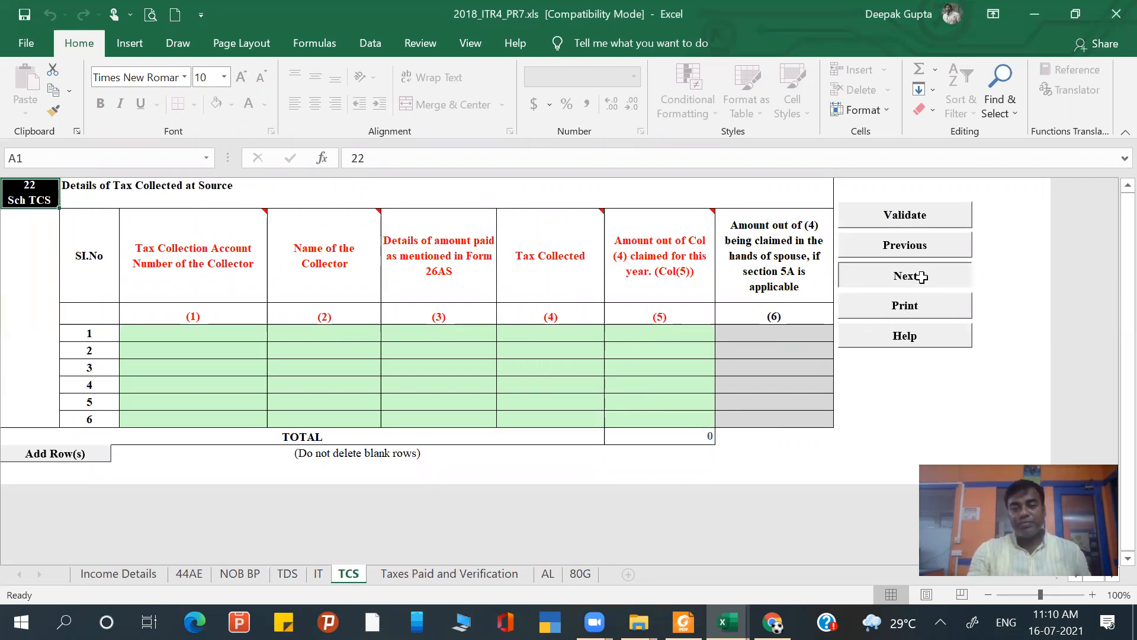
pyautogui.scroll(1, 448, 316)
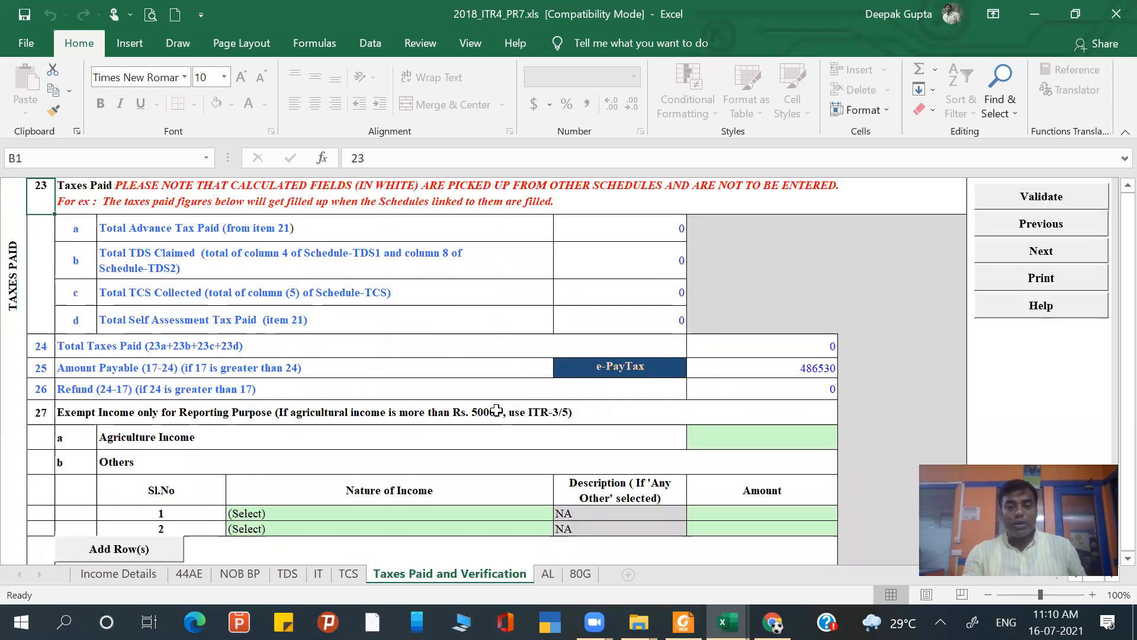
pyautogui.scroll(-1, 496, 410)
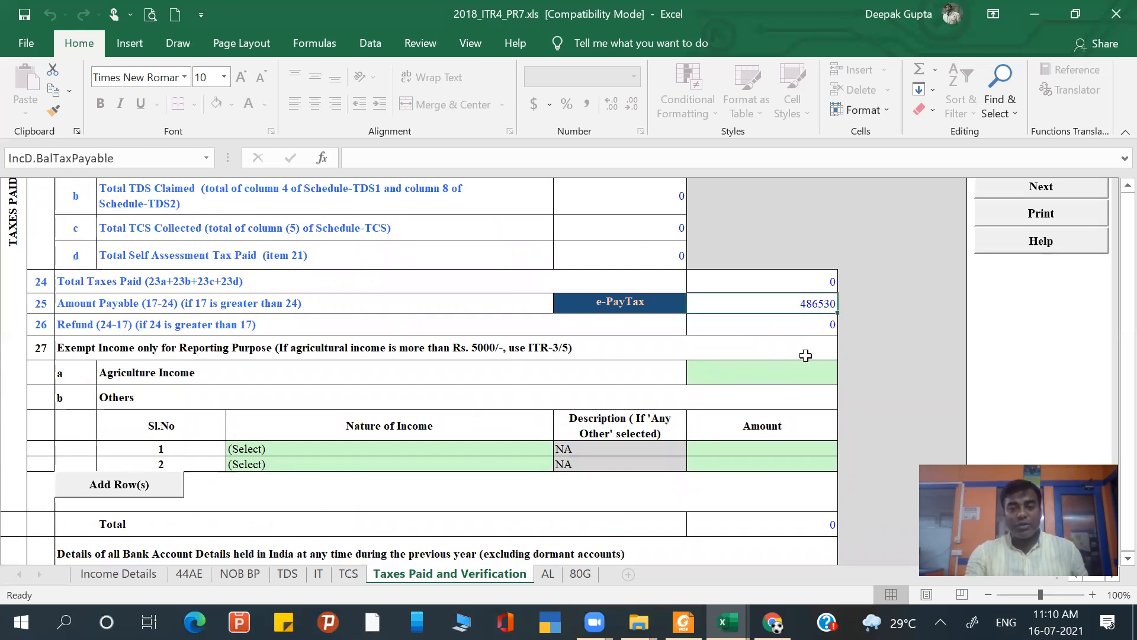
pyautogui.click(782, 373)
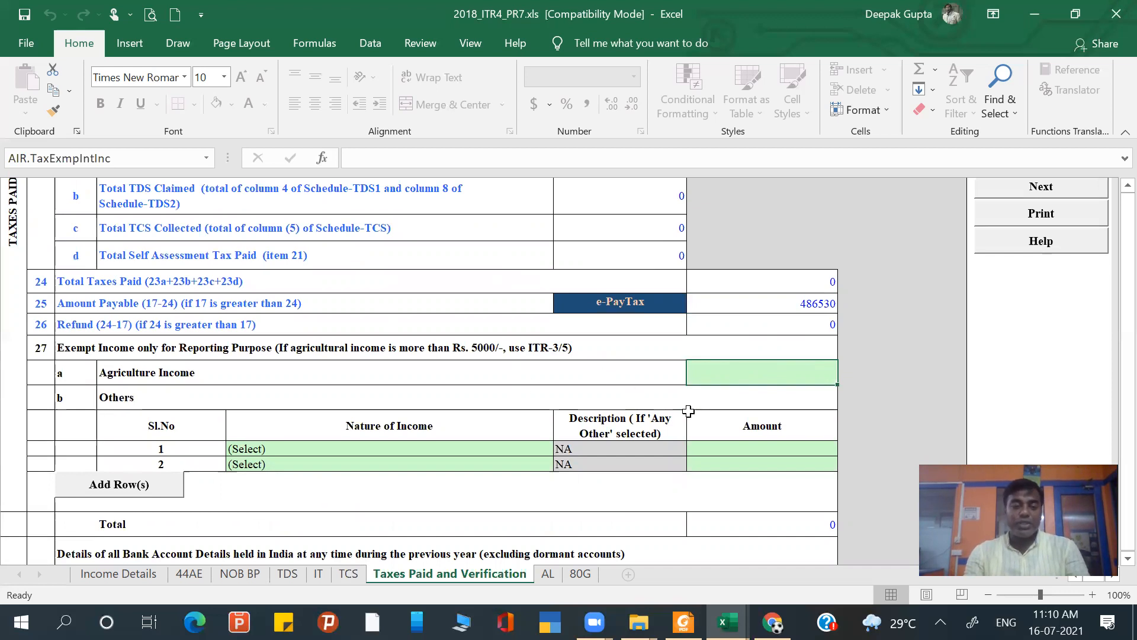
pyautogui.scroll(-4, 688, 411)
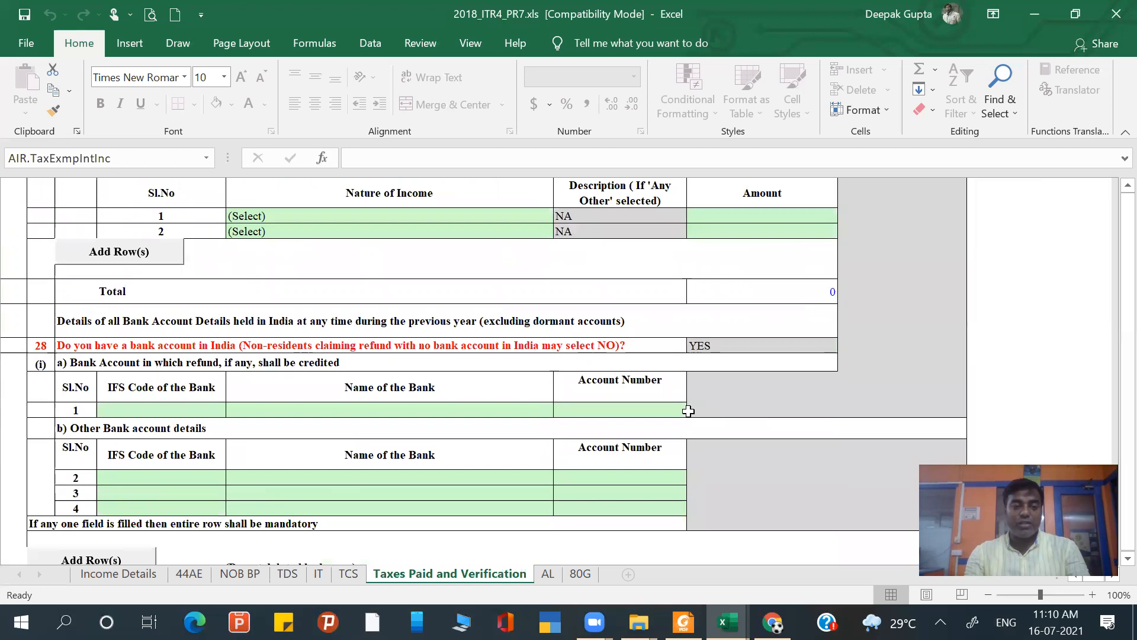
pyautogui.click(430, 324)
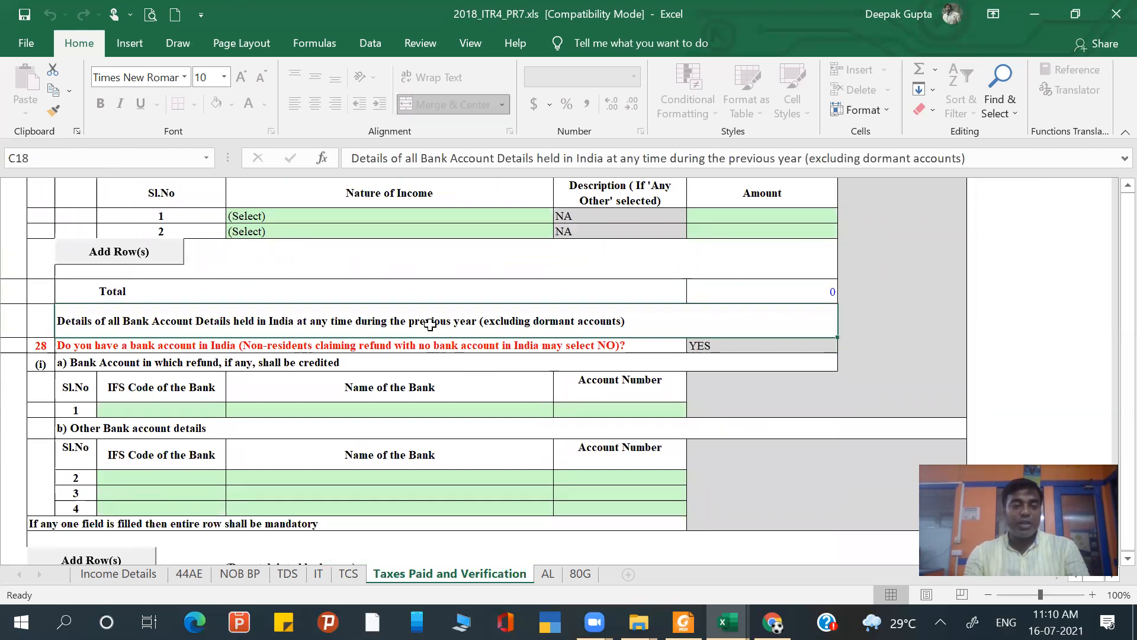
pyautogui.click(177, 405)
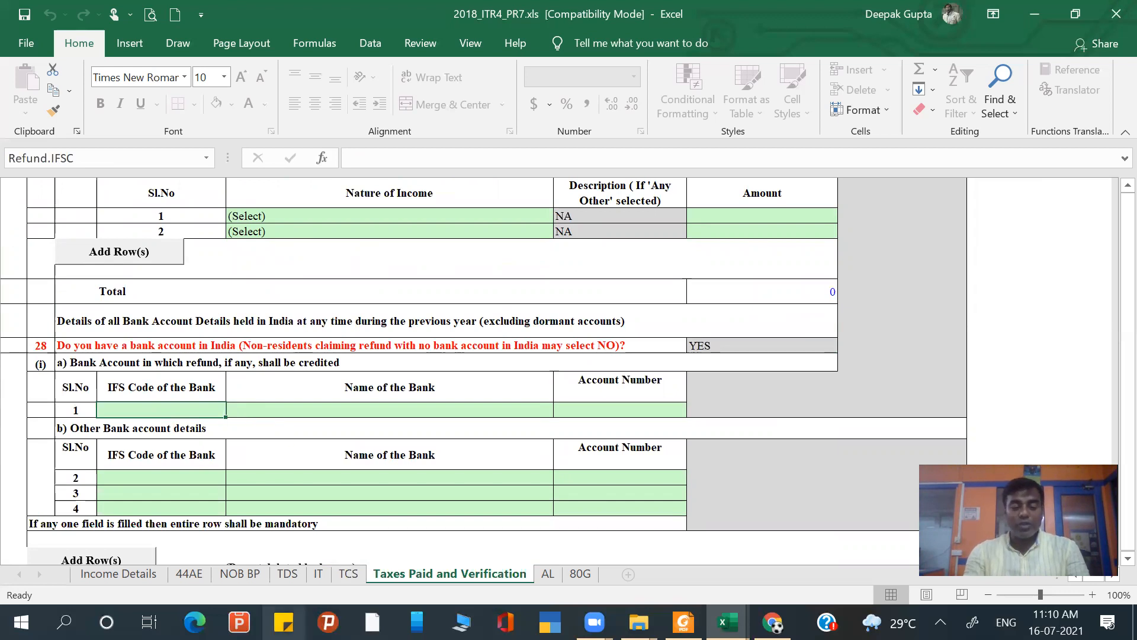
pyautogui.write('sbin0000007')
pyautogui.press('Return')
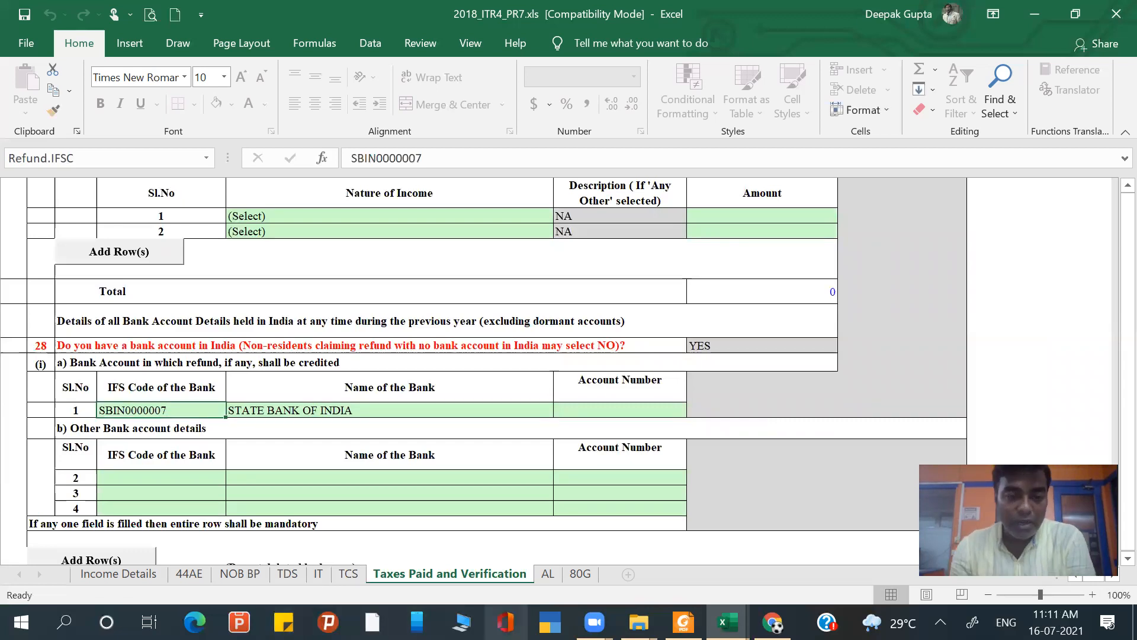
# - Enter the account number of the refund bank account in row 1
pyautogui.click(635, 409)
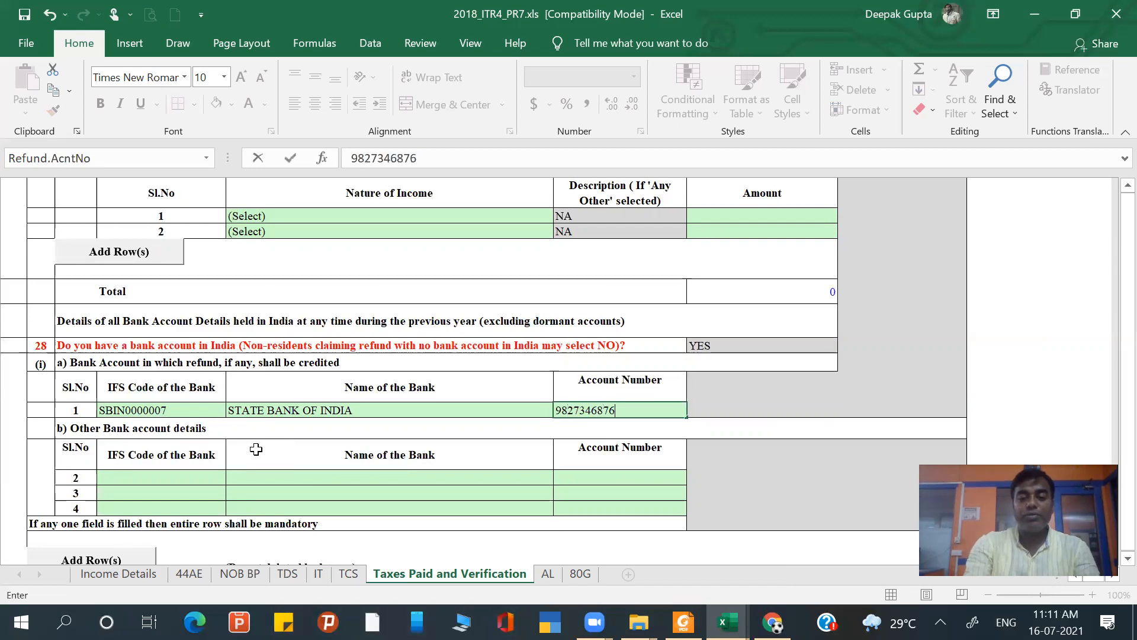
pyautogui.press('Return')
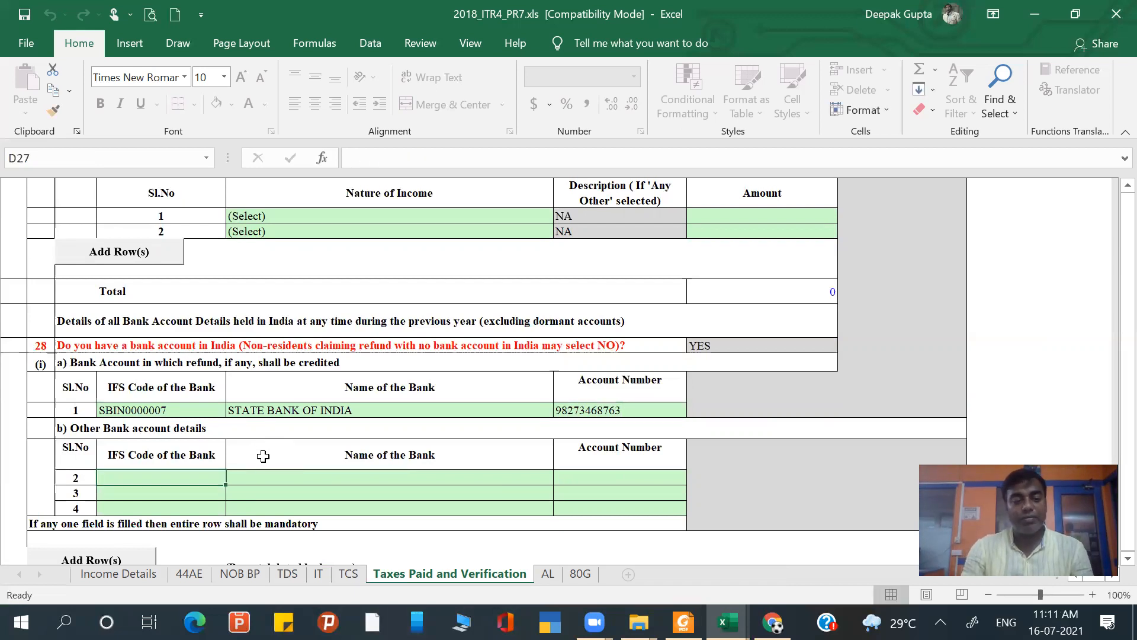
# - In the Verification section, enter the parent's name and set the capacity for making the return to Self
pyautogui.scroll(-5, 263, 457)
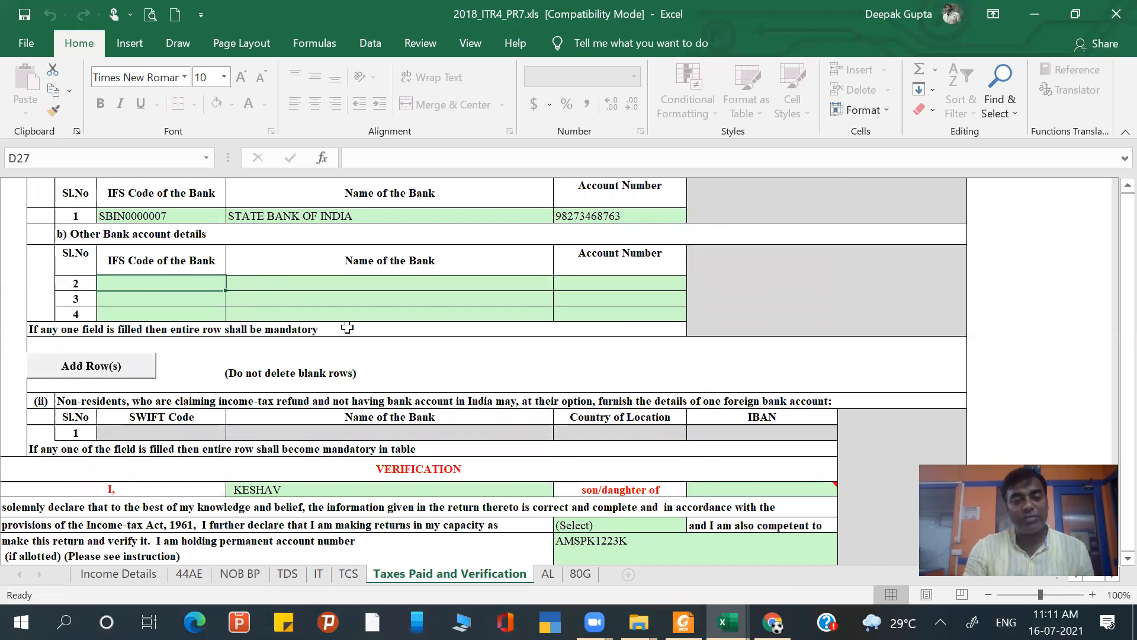
pyautogui.scroll(-3, 347, 328)
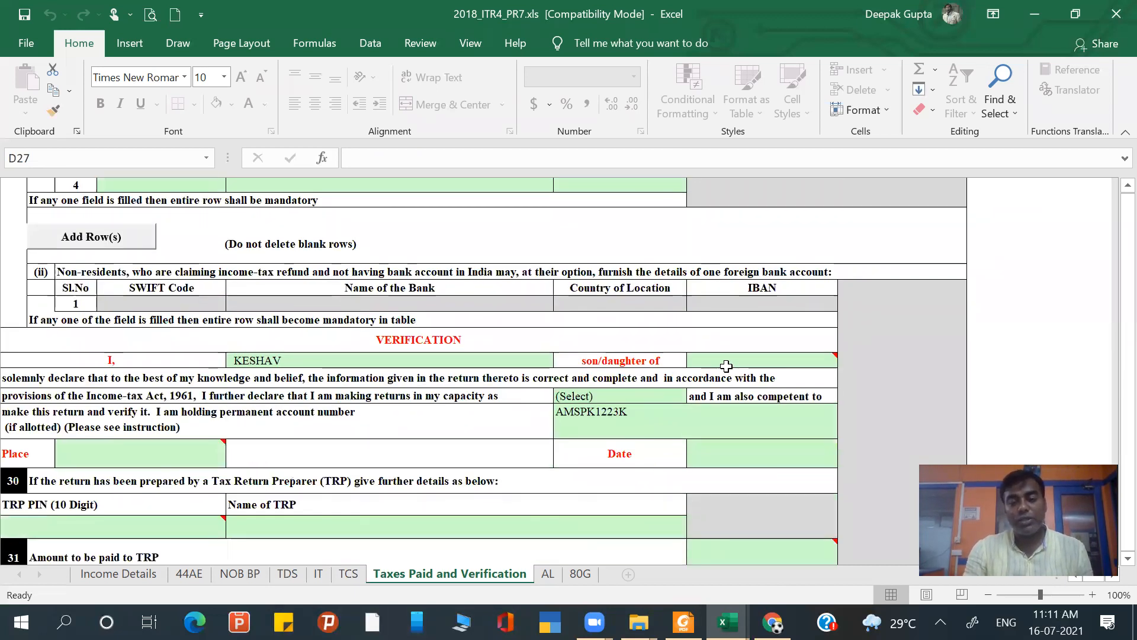
pyautogui.click(726, 366)
pyautogui.write('raghav')
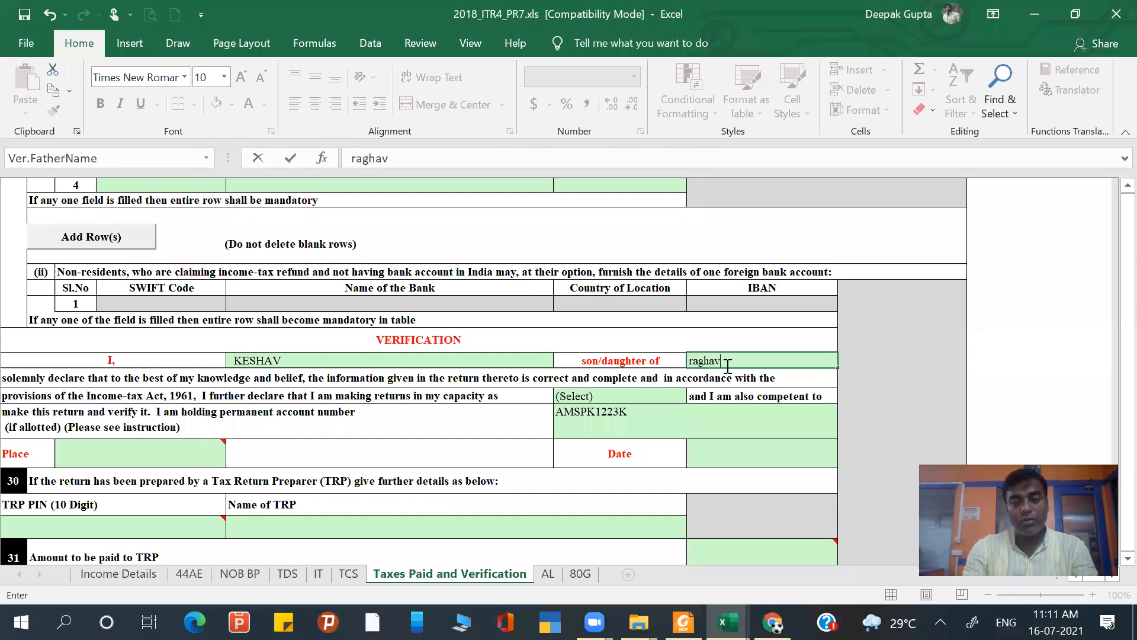
pyautogui.click(627, 396)
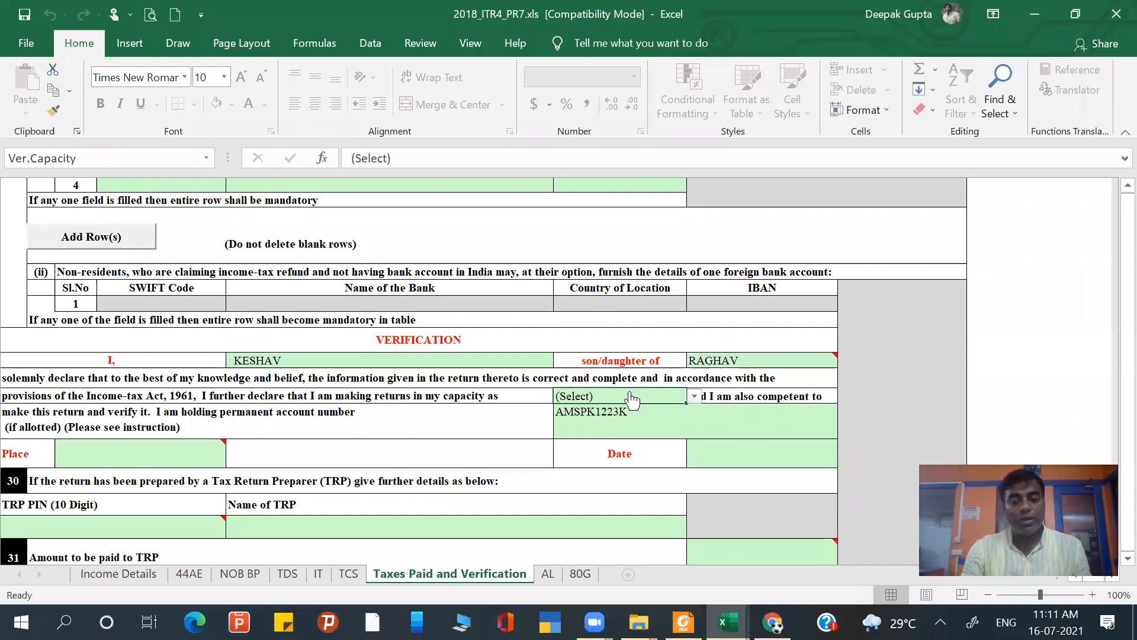
pyautogui.hotkey('alt', 'Down')
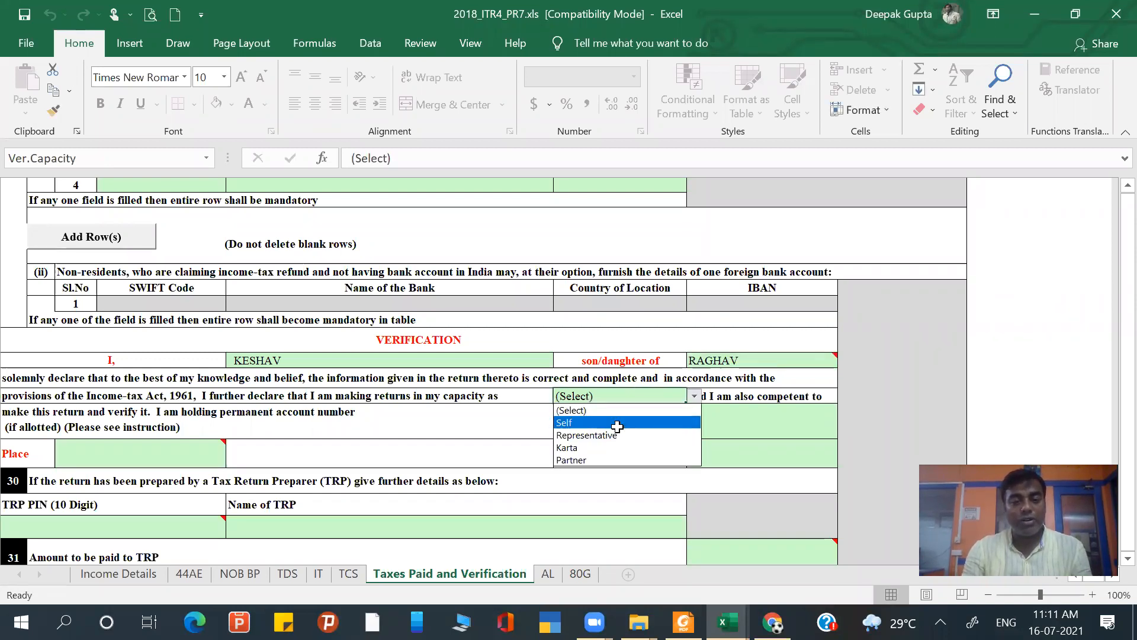
pyautogui.click(616, 421)
# - Enter DELHI as the verification place and begin the verification date with day 16
pyautogui.scroll(-1, 507, 441)
pyautogui.click(178, 434)
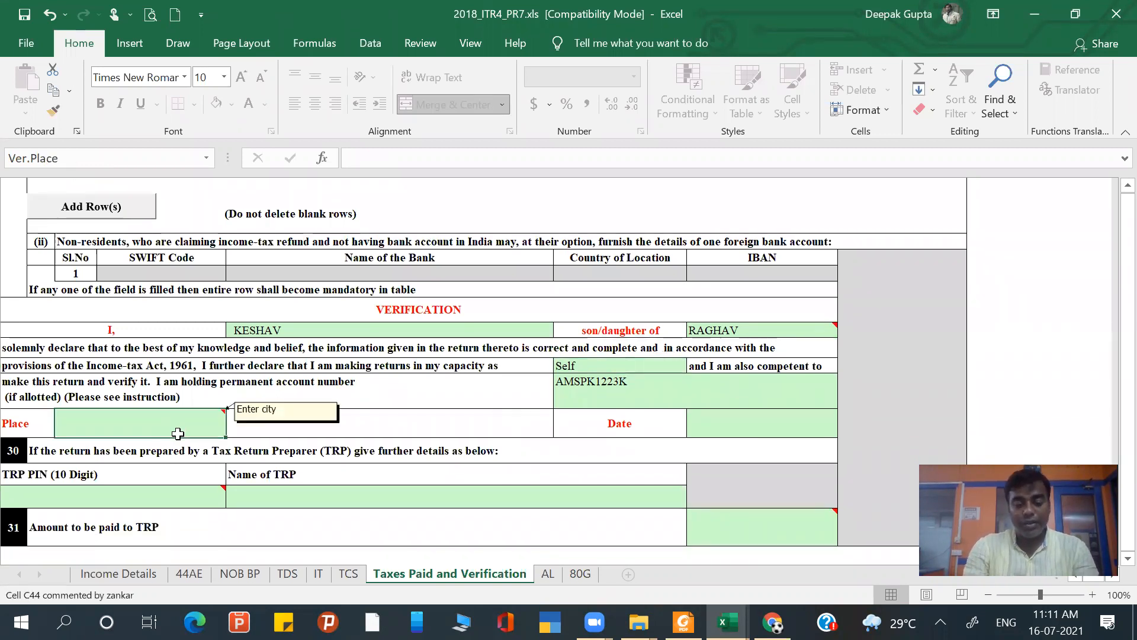
pyautogui.write('delhi')
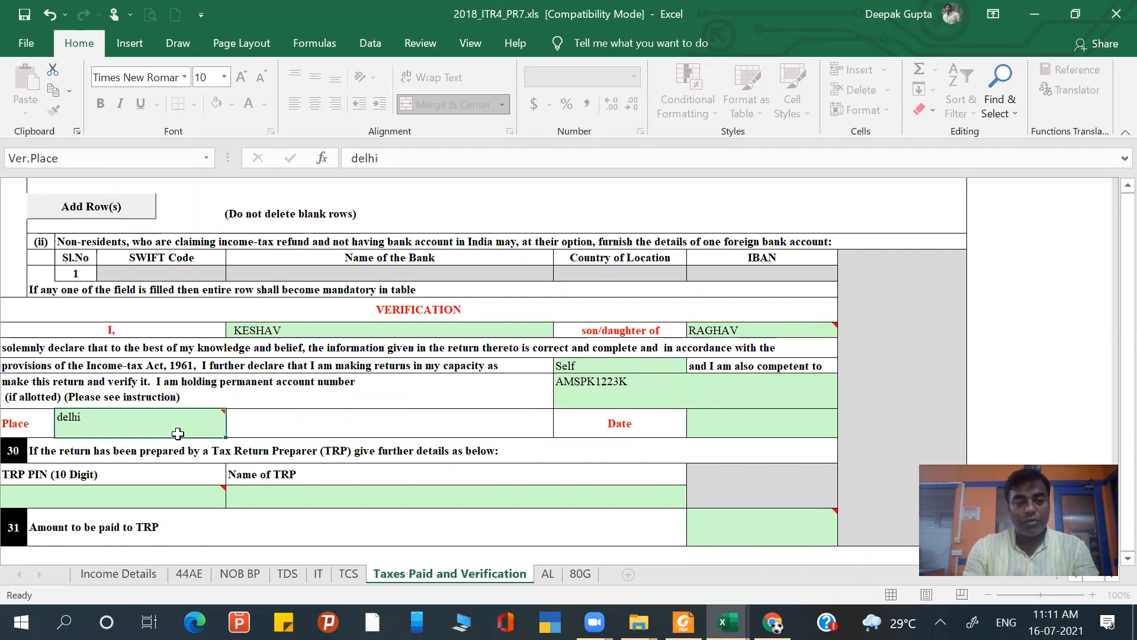
pyautogui.press('Tab')
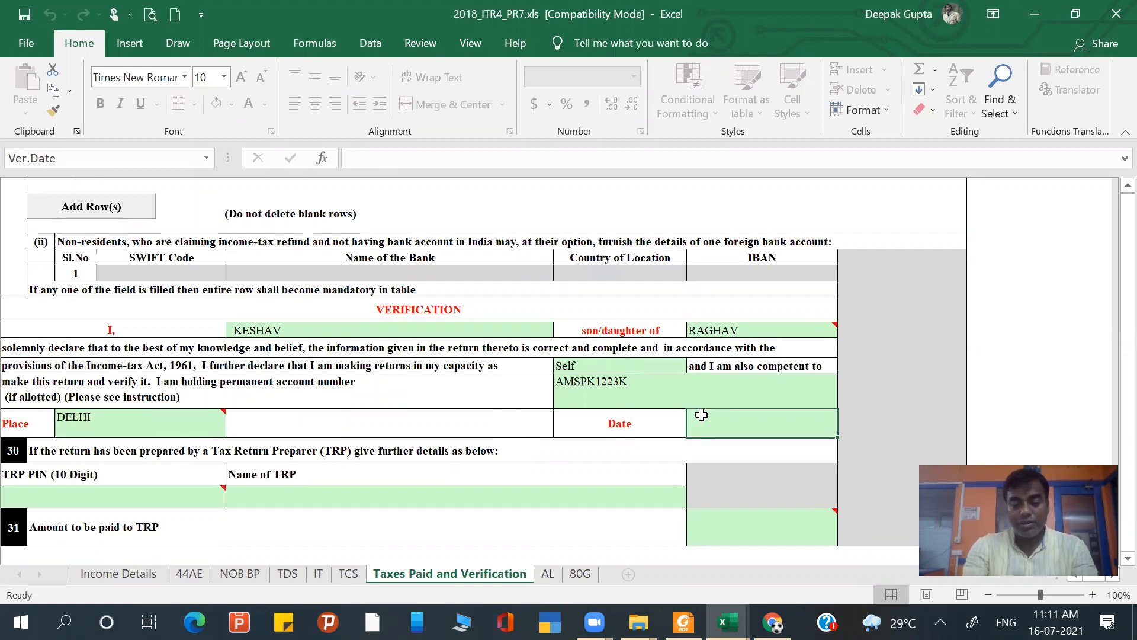
pyautogui.write('16/07/2021')
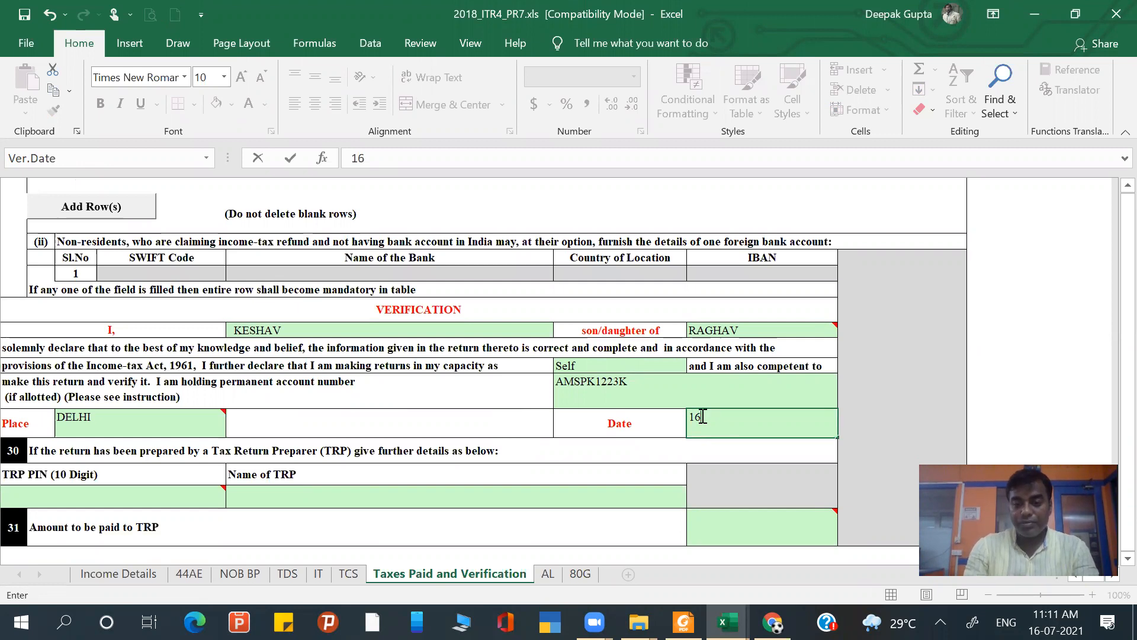
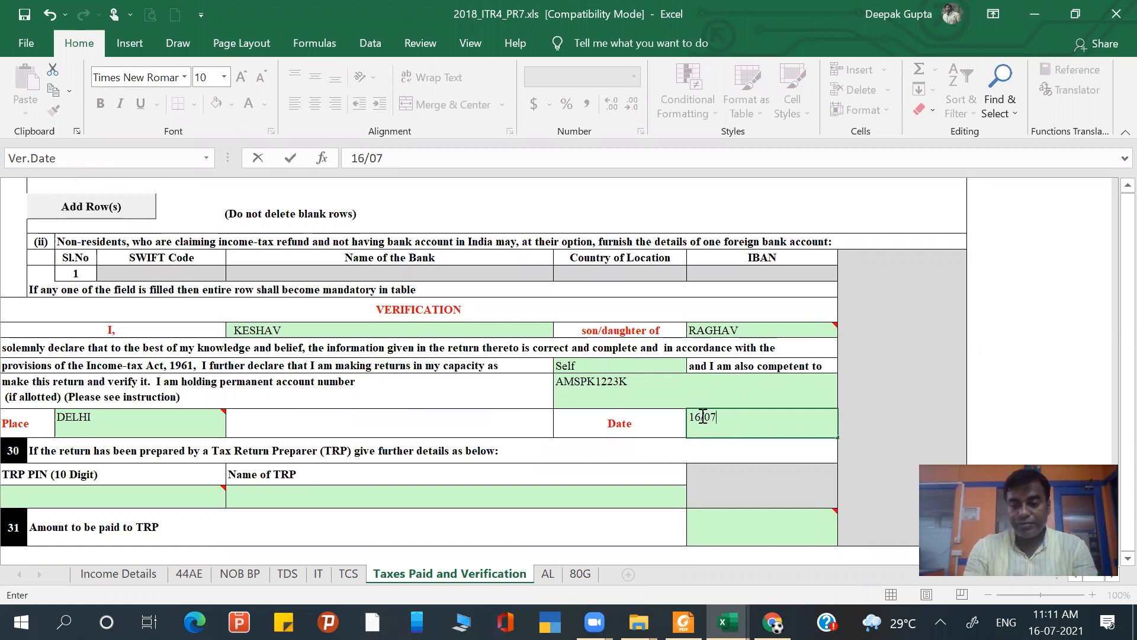
# - Complete the verification date as 16/07/2021 and validate the Taxes Paid and Verification sheet
pyautogui.write('2021')
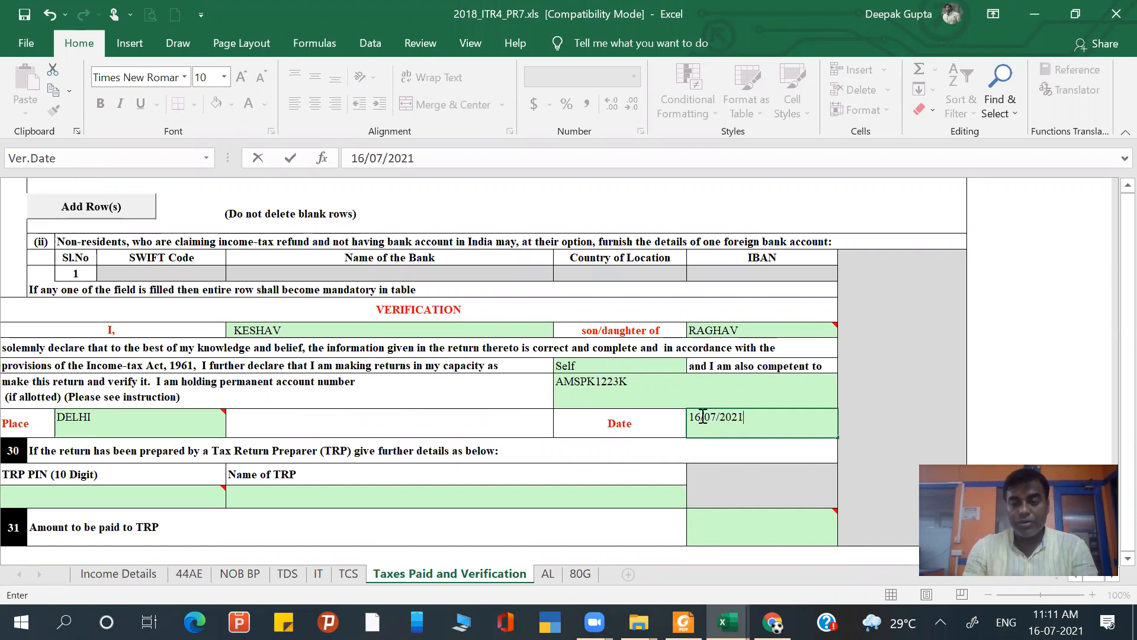
pyautogui.press('Return')
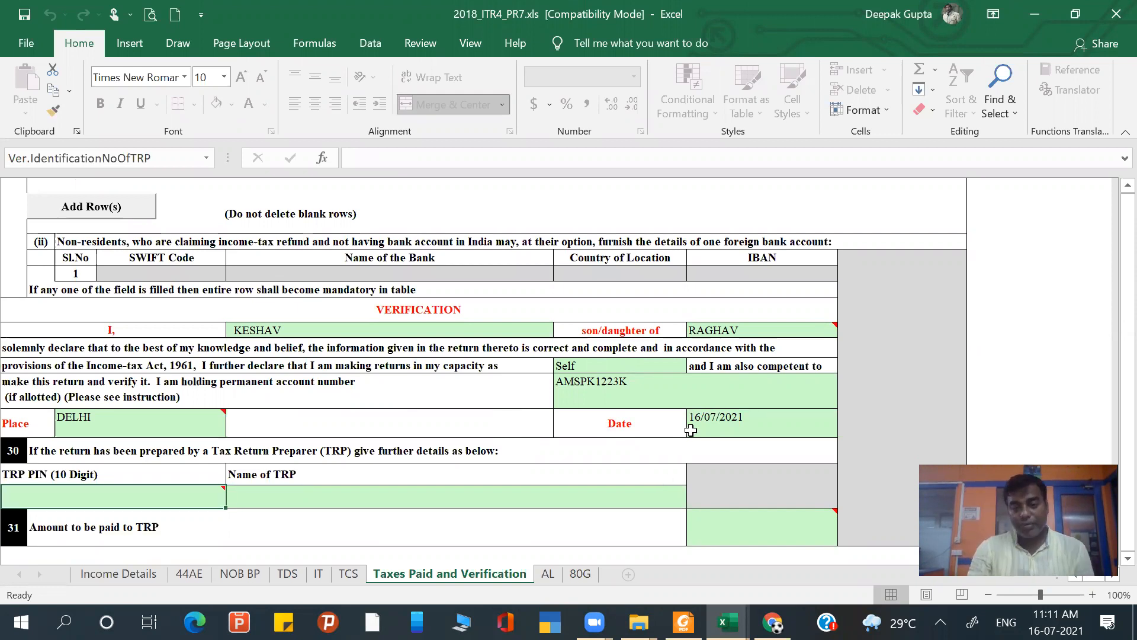
pyautogui.scroll(4, 691, 431)
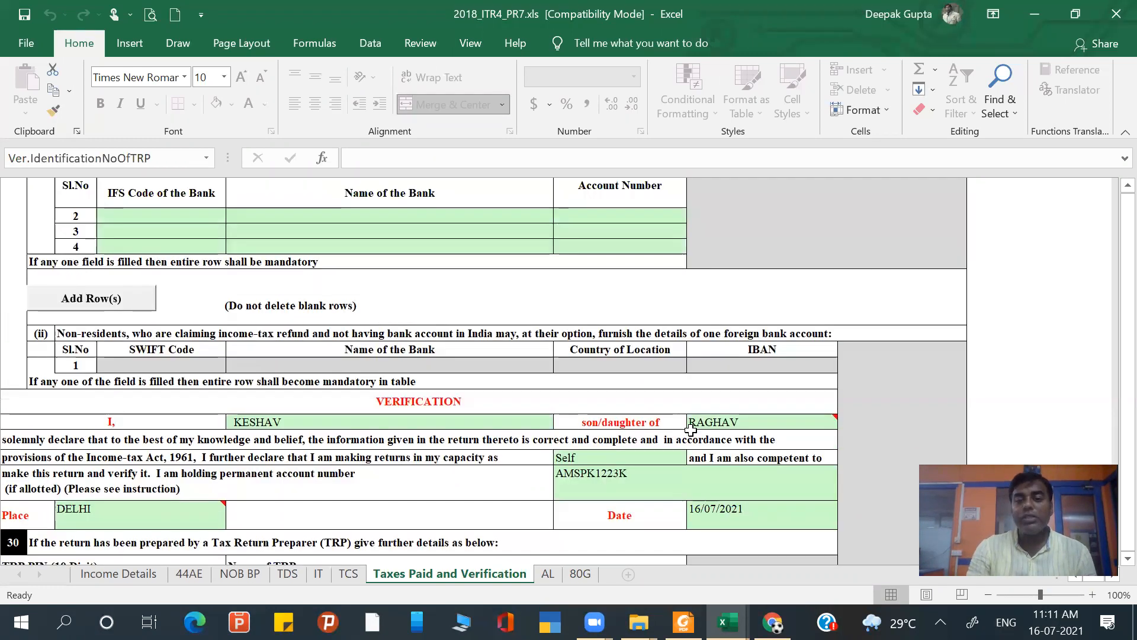
pyautogui.scroll(9, 691, 431)
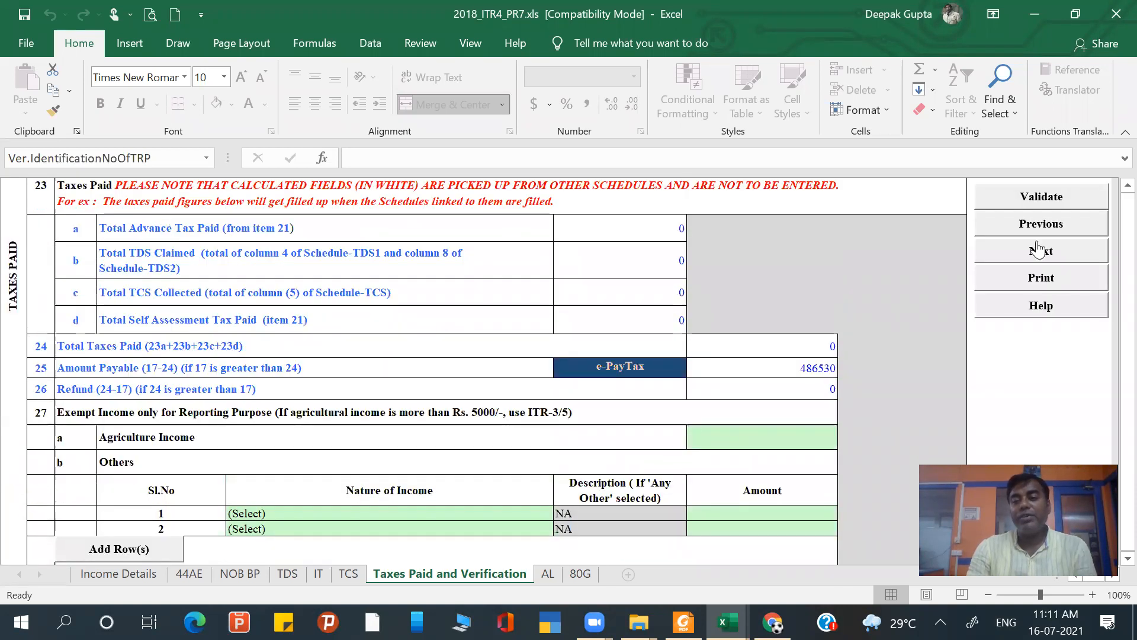
pyautogui.click(1046, 196)
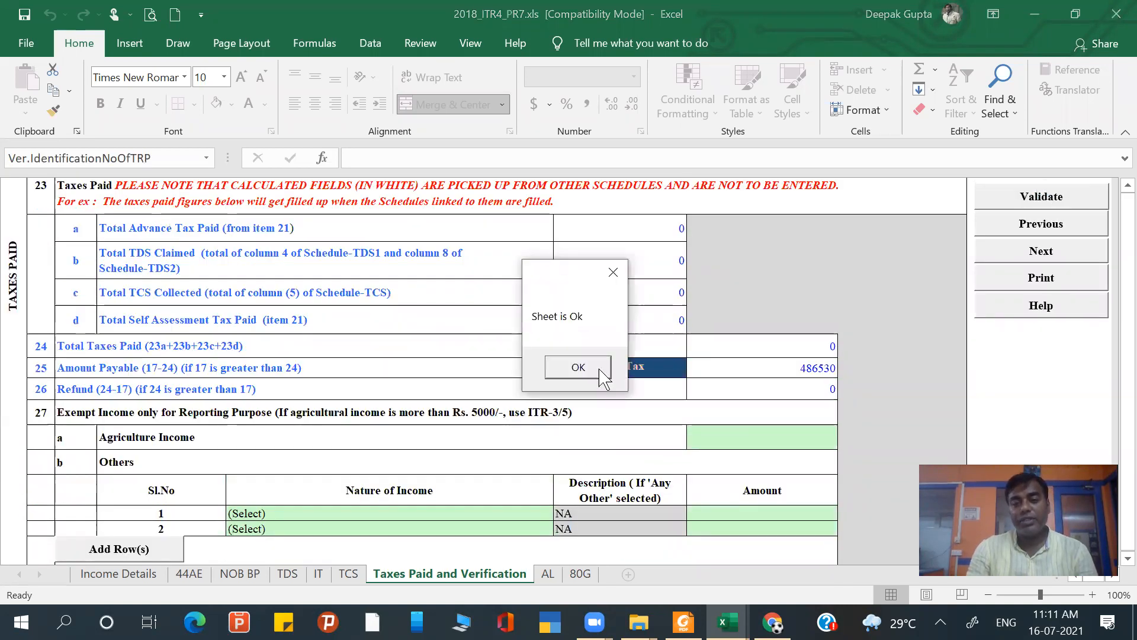
pyautogui.click(576, 369)
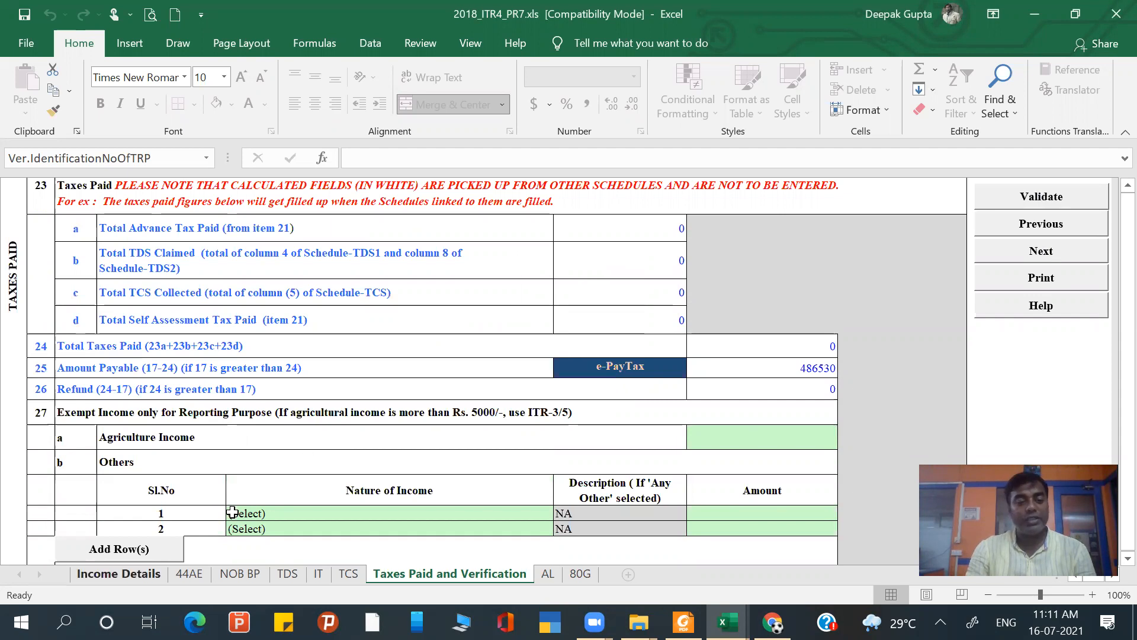
# - Calculate the tax for the return from the Income Details sheet
pyautogui.click(119, 574)
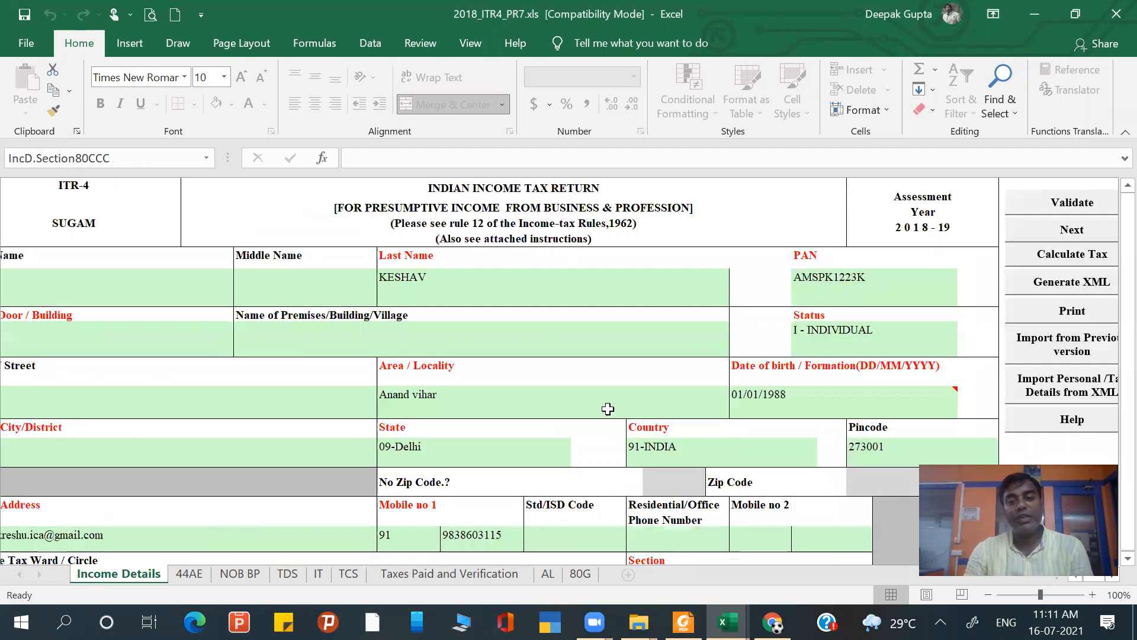
pyautogui.click(1038, 255)
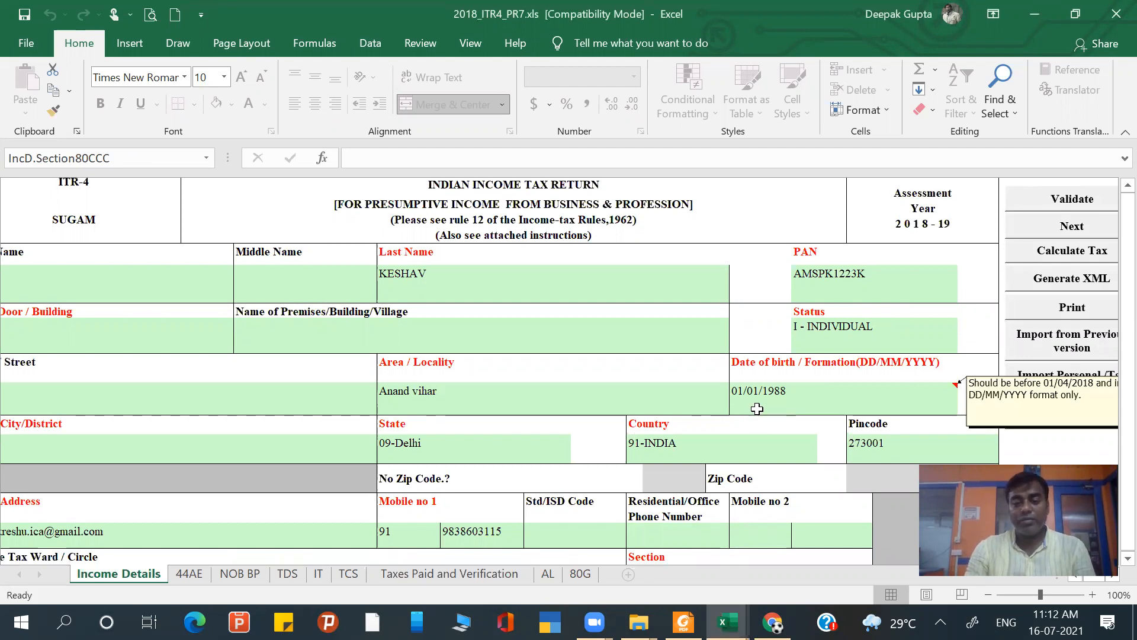
# - Review the tax computation on the Income Details sheet line by line, from Taxable Total Income down to Total Tax, Fee and Interest Payable
pyautogui.scroll(-4, 758, 415)
pyautogui.scroll(-7, 758, 409)
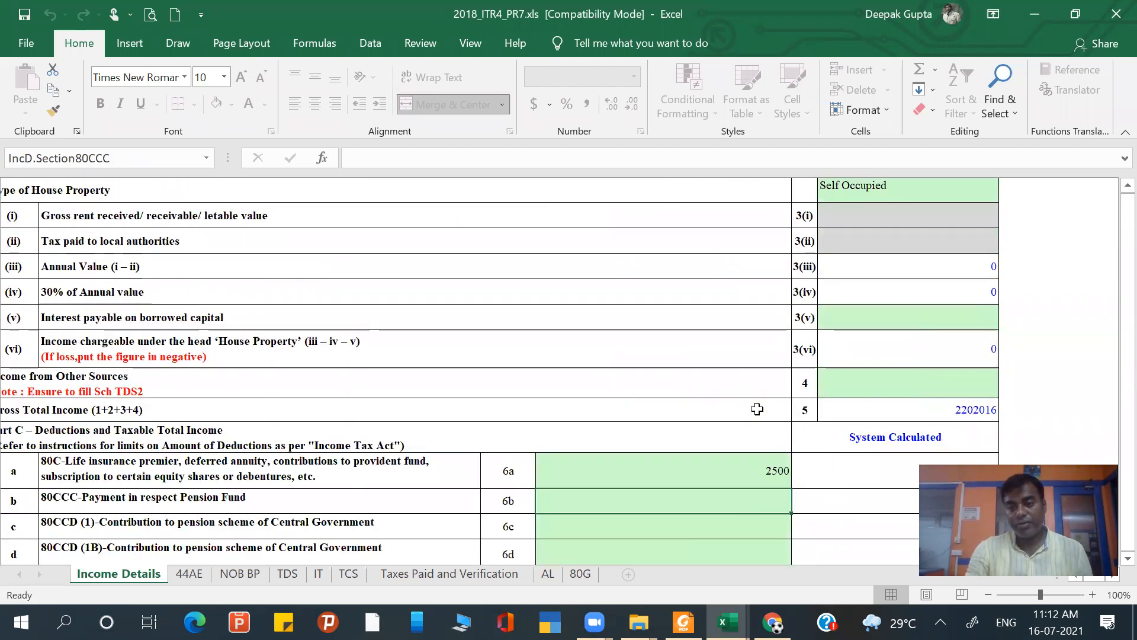
pyautogui.scroll(-8, 758, 409)
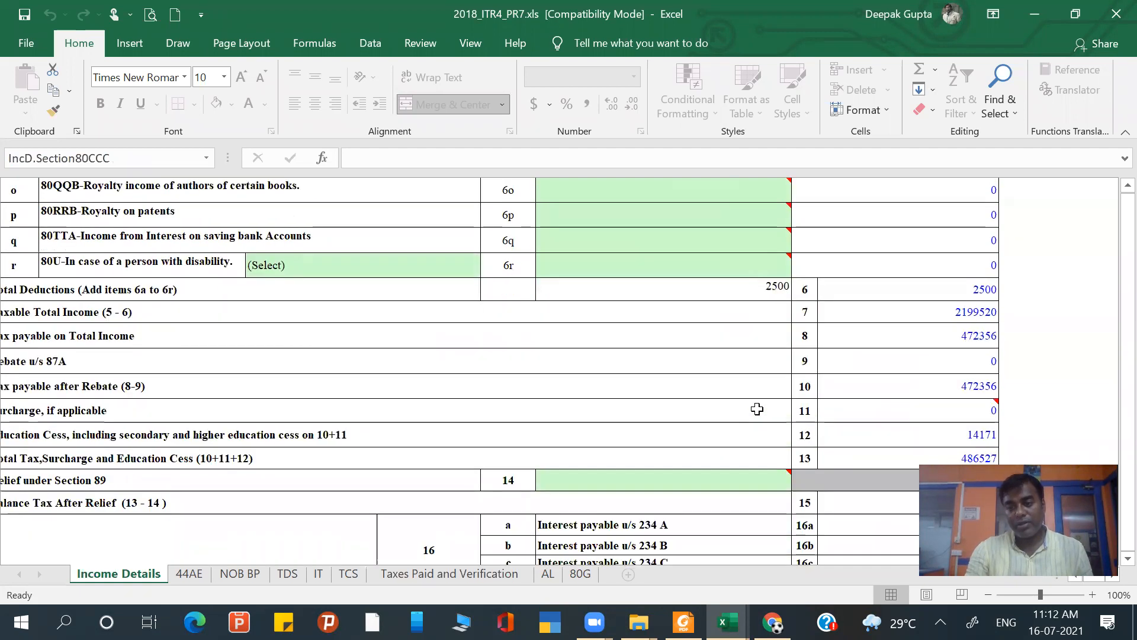
pyautogui.scroll(-2, 758, 409)
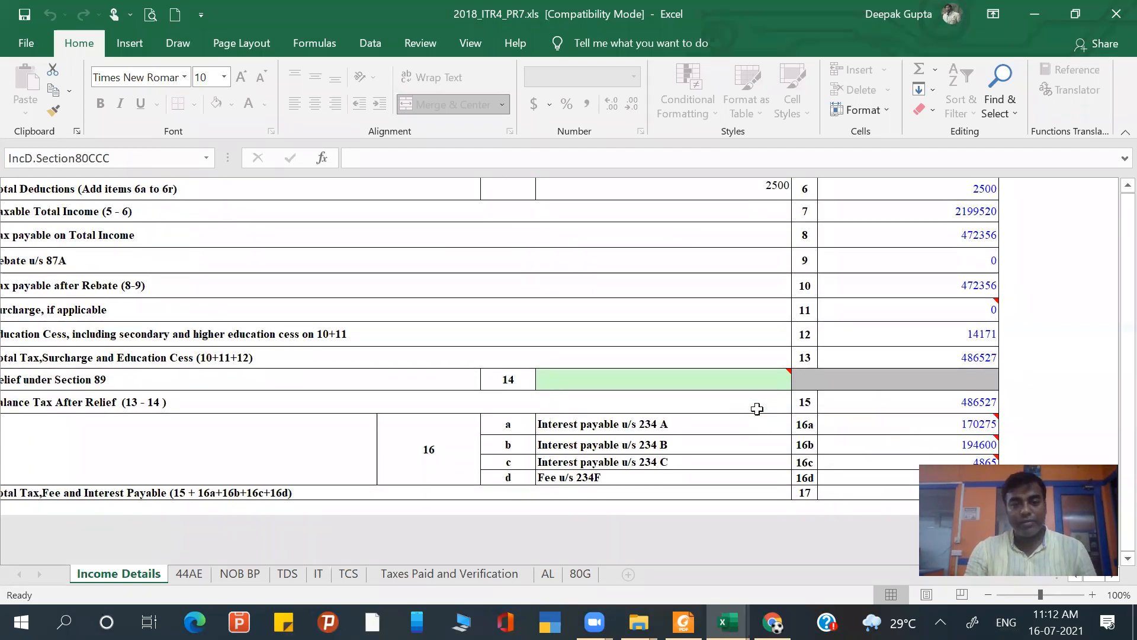
pyautogui.scroll(1, 758, 409)
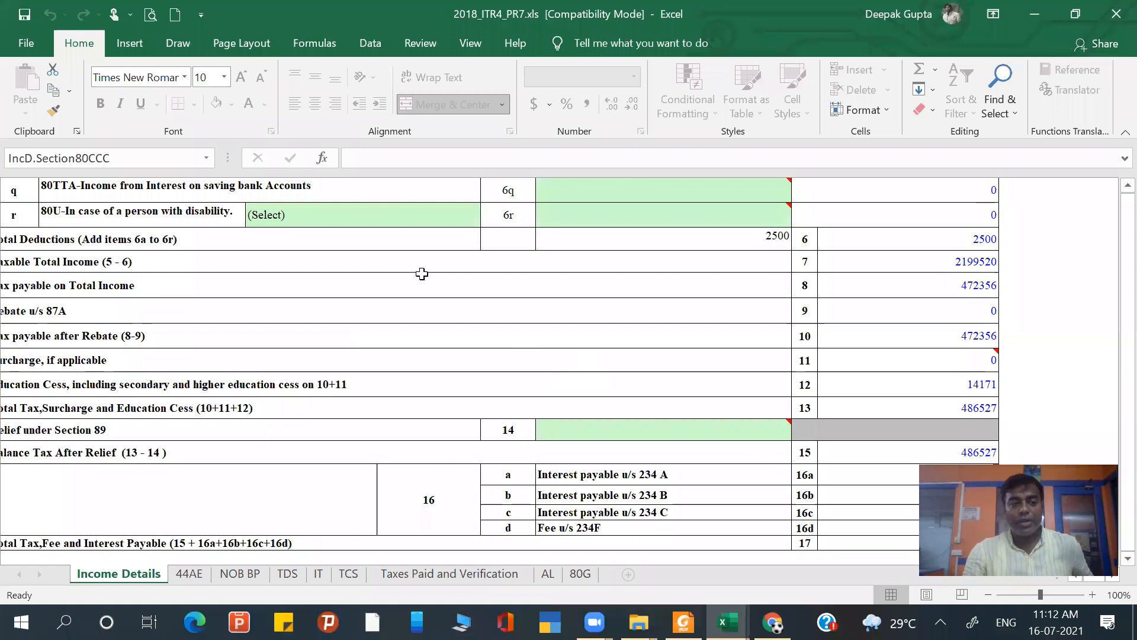
pyautogui.hscroll(-1, 424, 272)
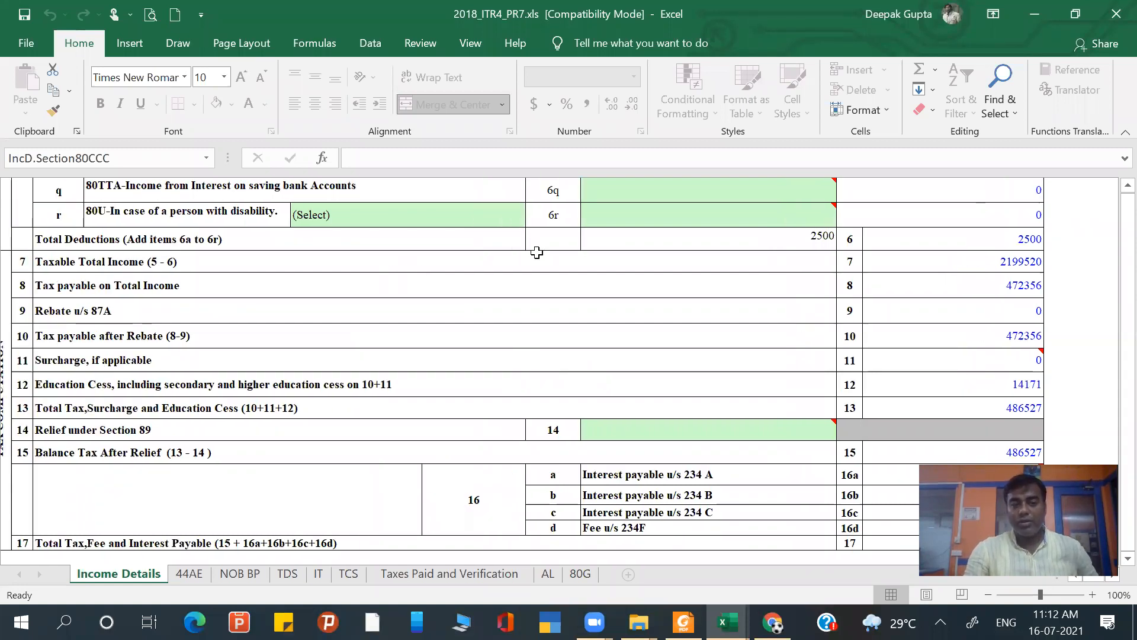
pyautogui.click(993, 263)
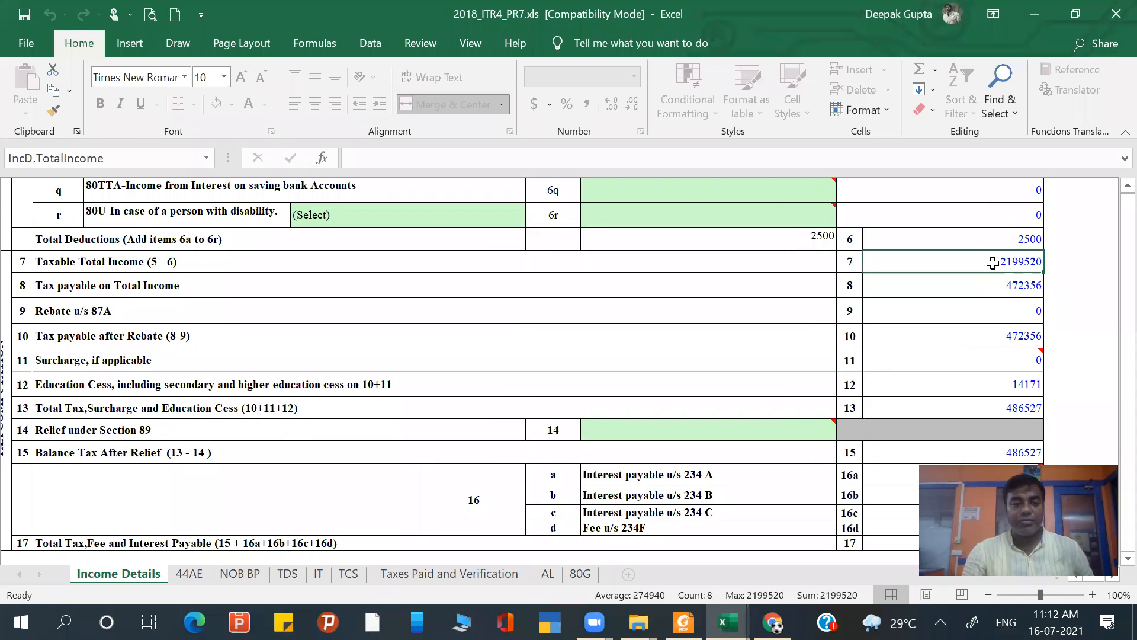
pyautogui.press('Down')
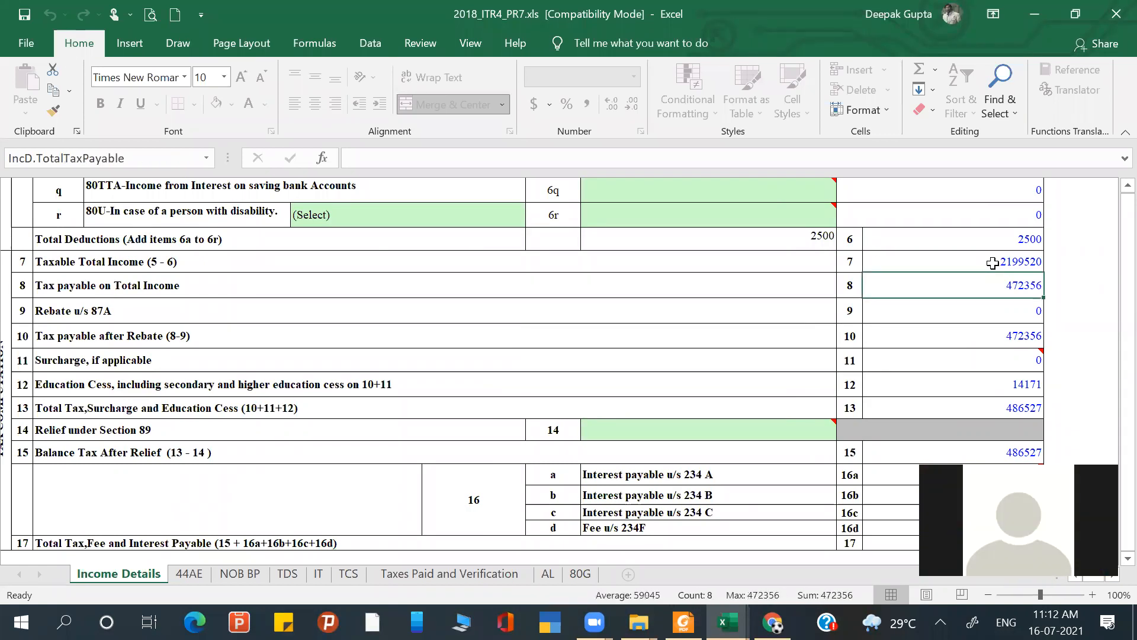
pyautogui.press('Down')
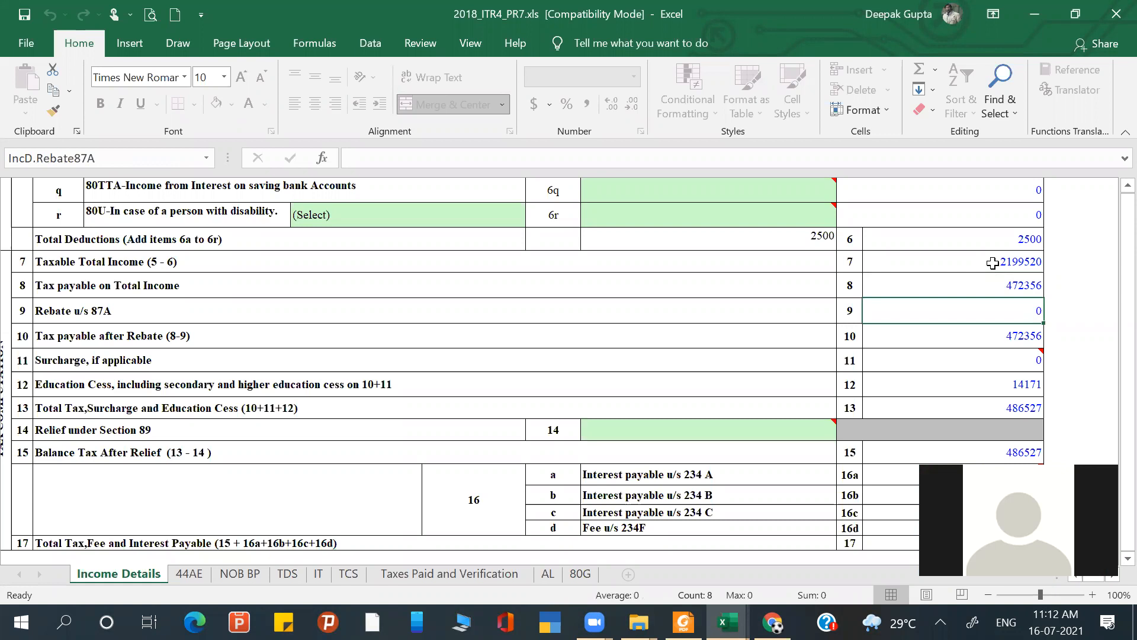
pyautogui.press('Down')
pyautogui.press('Down')
pyautogui.press('Down')
pyautogui.press('Down')
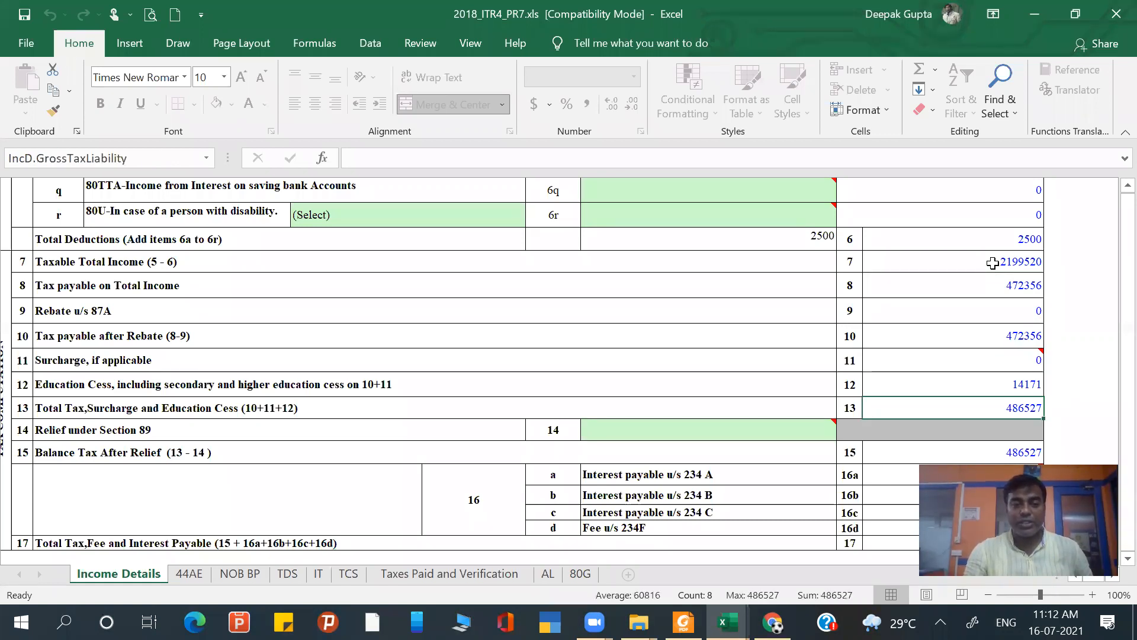
pyautogui.press('Down')
pyautogui.press('Down')
pyautogui.press('Down')
pyautogui.press('Down')
pyautogui.press('Down')
pyautogui.press('Down')
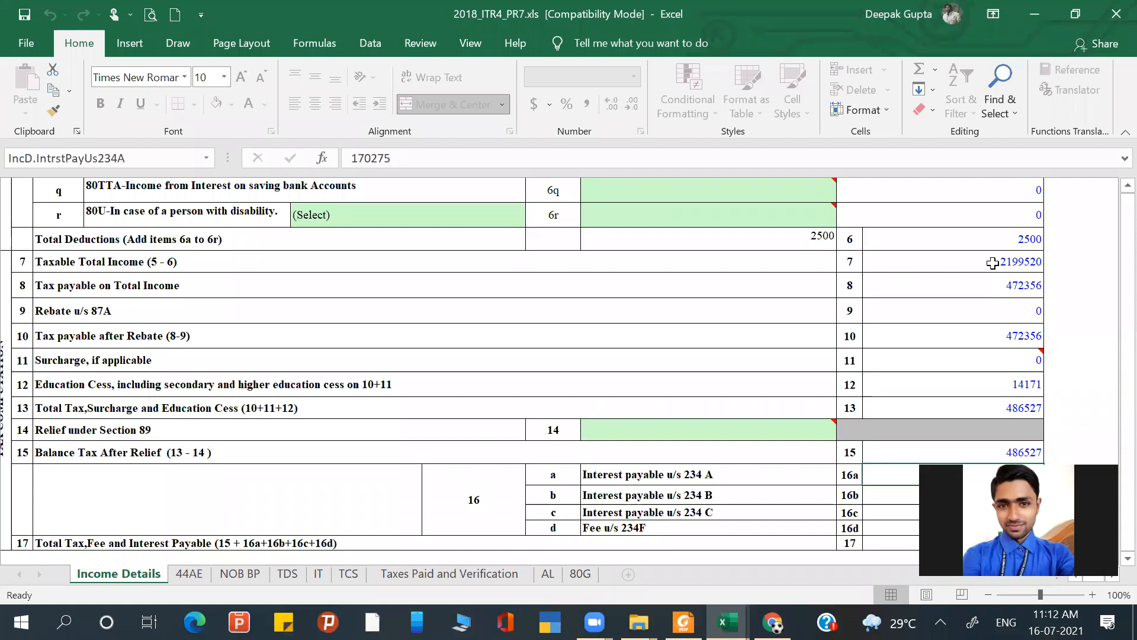
pyautogui.press('Down')
pyautogui.press('Down')
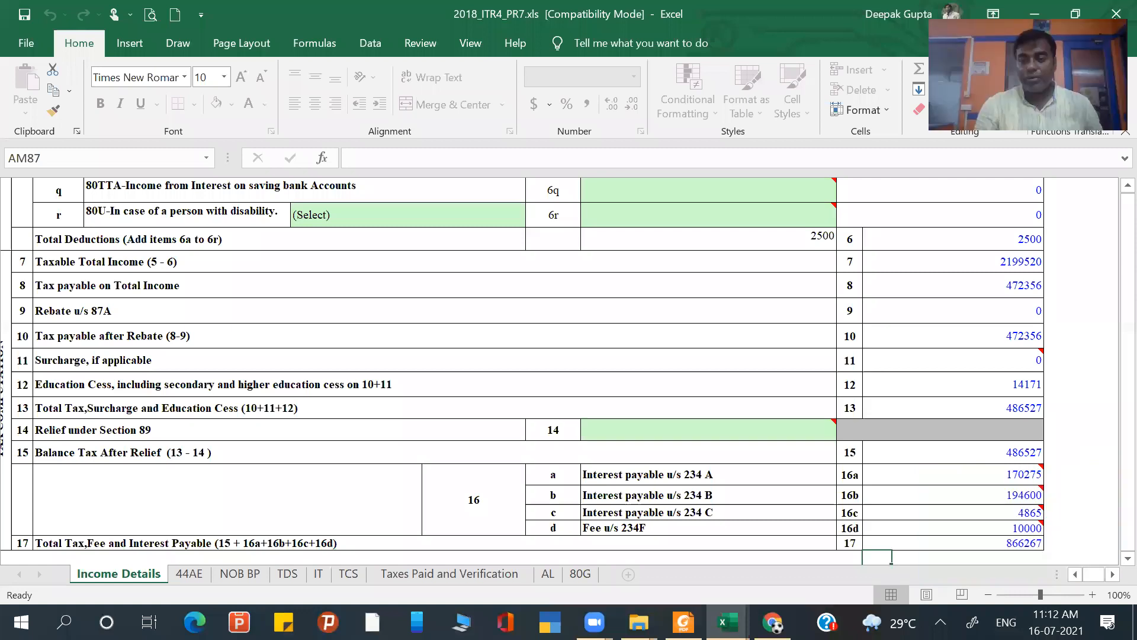
# - Examine the interest payable under sections 234A, 234B and 234C and the fee under section 234F
pyautogui.click(1006, 480)
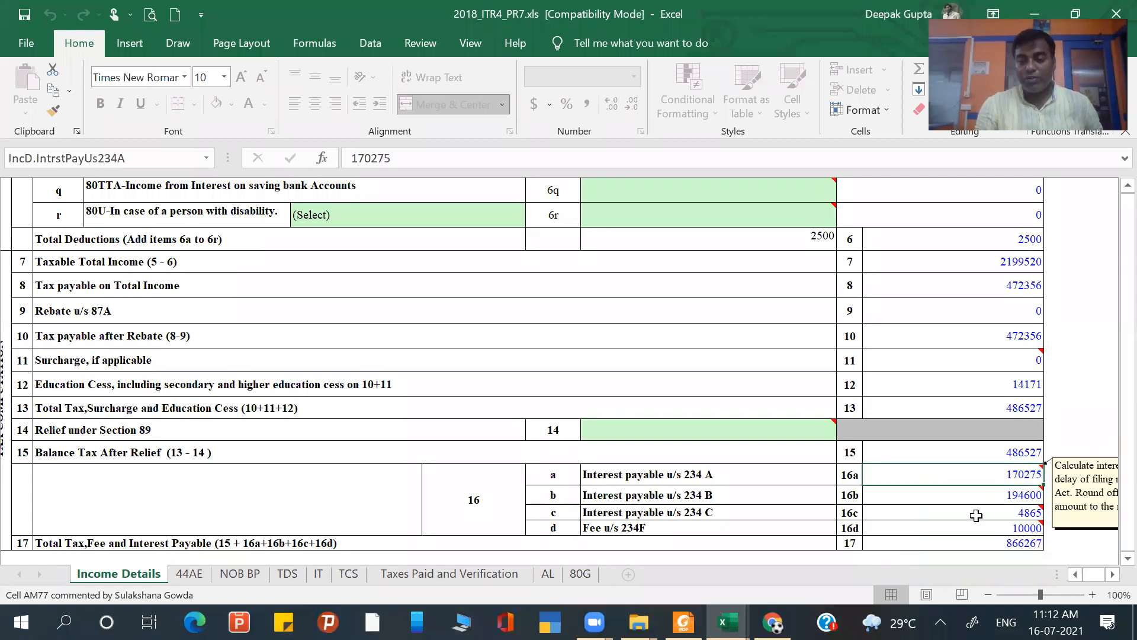
pyautogui.click(1007, 495)
pyautogui.moveTo(1007, 512)
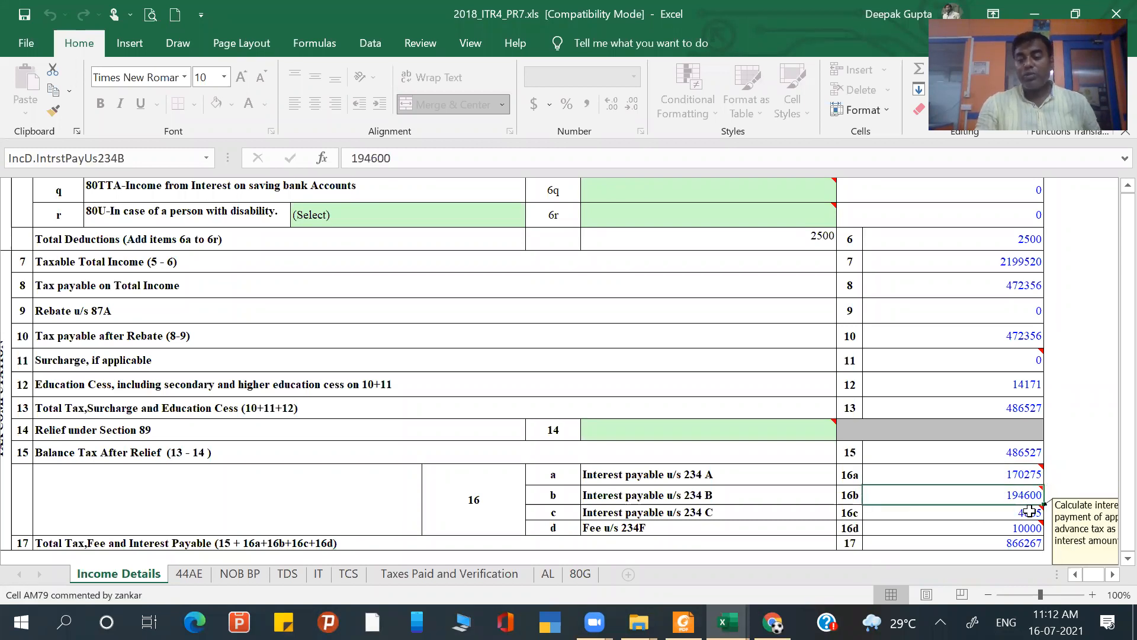
pyautogui.click(1014, 518)
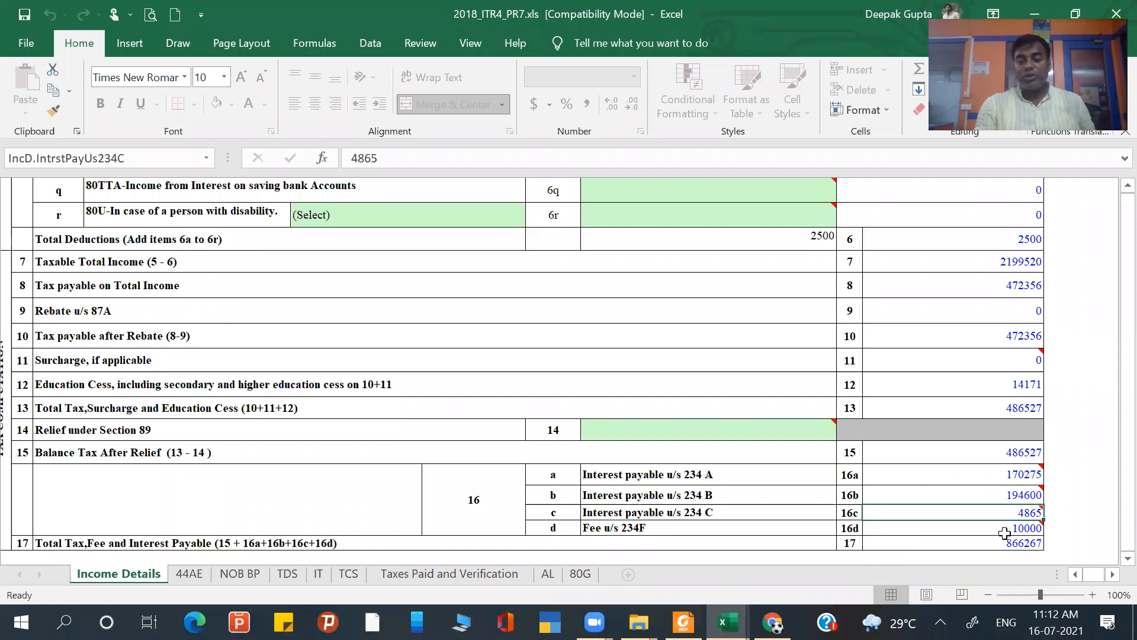
pyautogui.click(1006, 529)
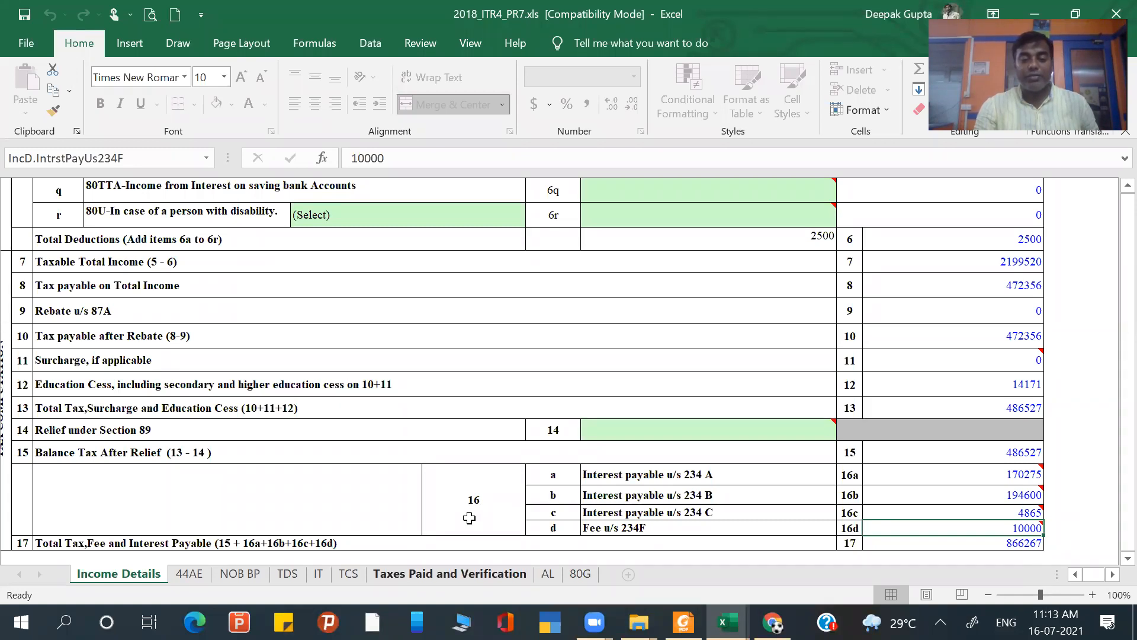
# - On the Taxes Paid and Verification sheet, check the advance tax, TDS, TCS and self-assessment tax entries and the Amount Payable
pyautogui.click(449, 574)
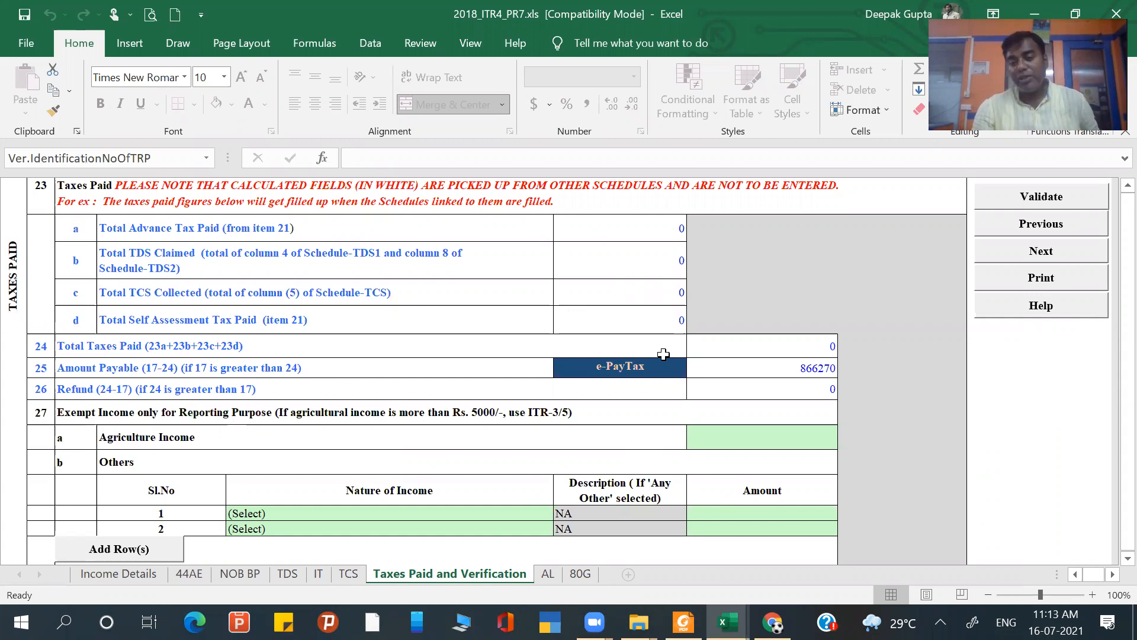
pyautogui.click(638, 346)
pyautogui.click(626, 313)
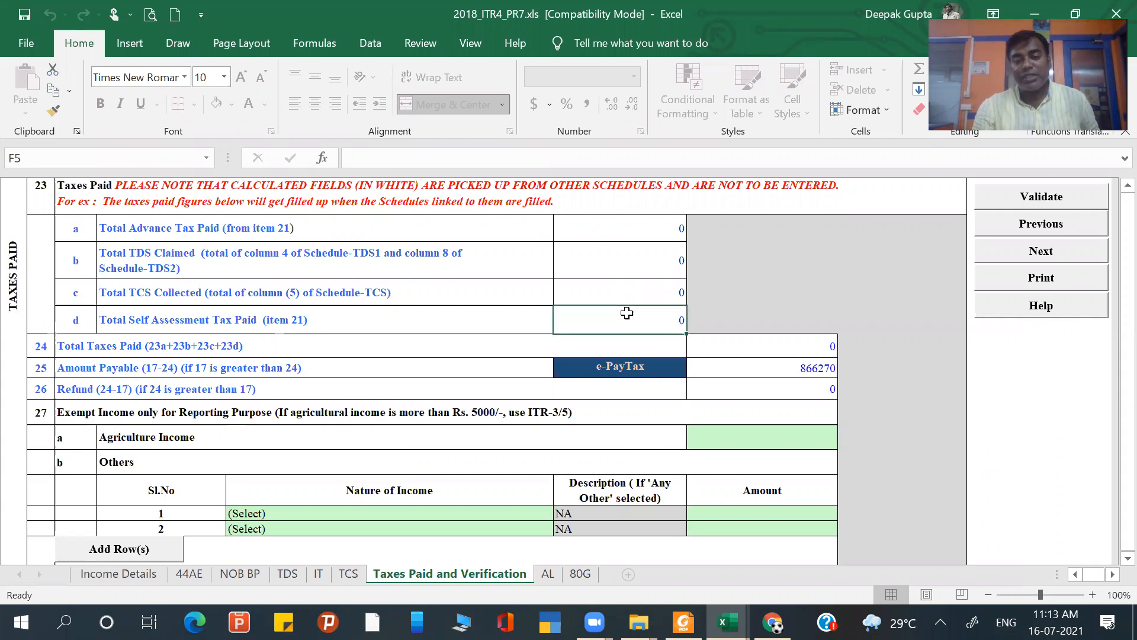
pyautogui.click(628, 295)
pyautogui.click(625, 272)
pyautogui.click(616, 237)
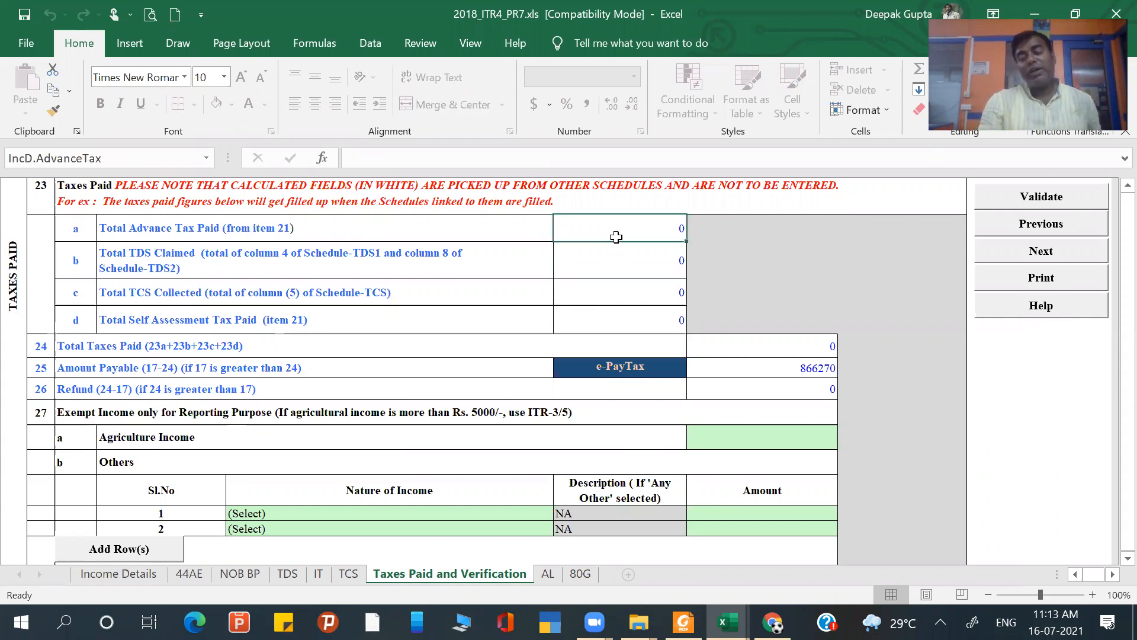
pyautogui.click(595, 271)
pyautogui.click(598, 292)
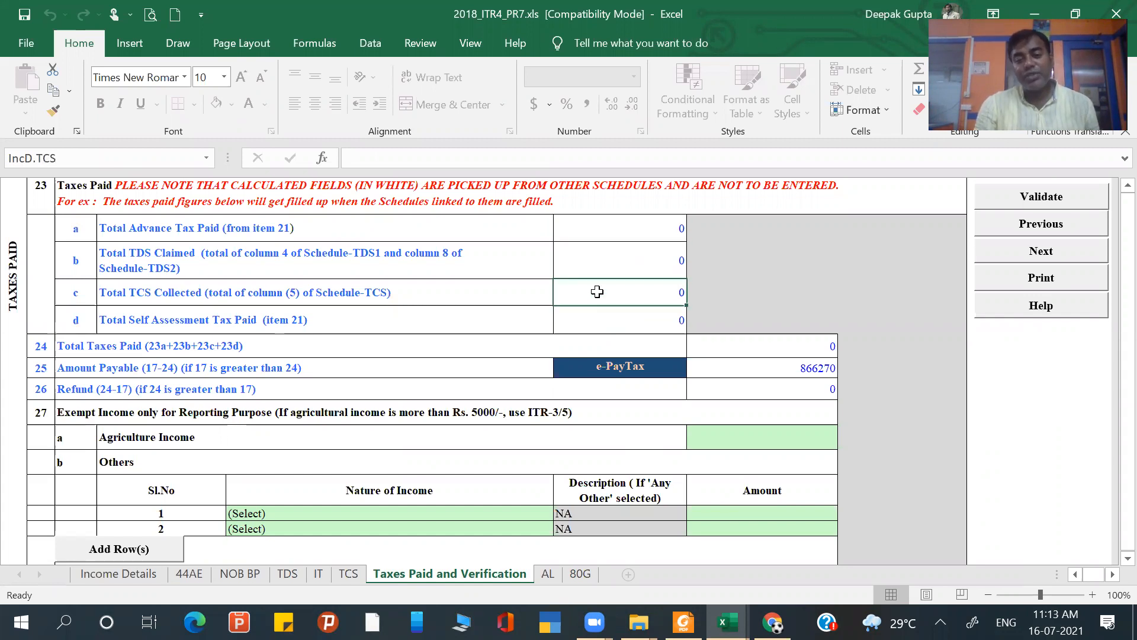
pyautogui.click(603, 320)
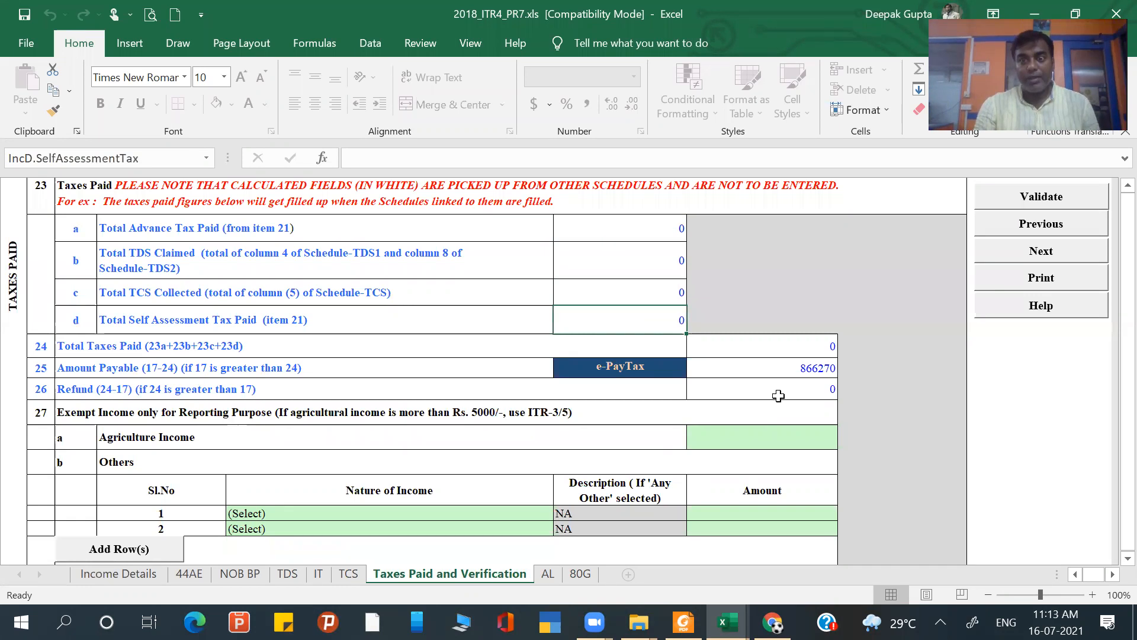
pyautogui.click(786, 370)
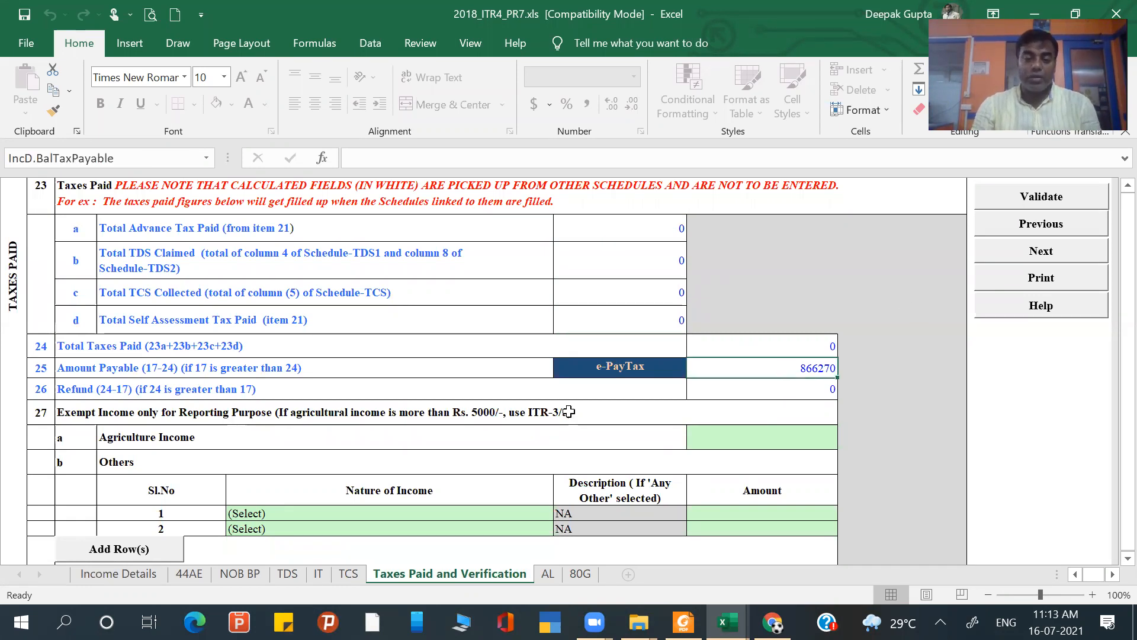
# - Generate the XML summary from the Income Details sheet and acknowledge both ITR-4 notices
pyautogui.click(118, 573)
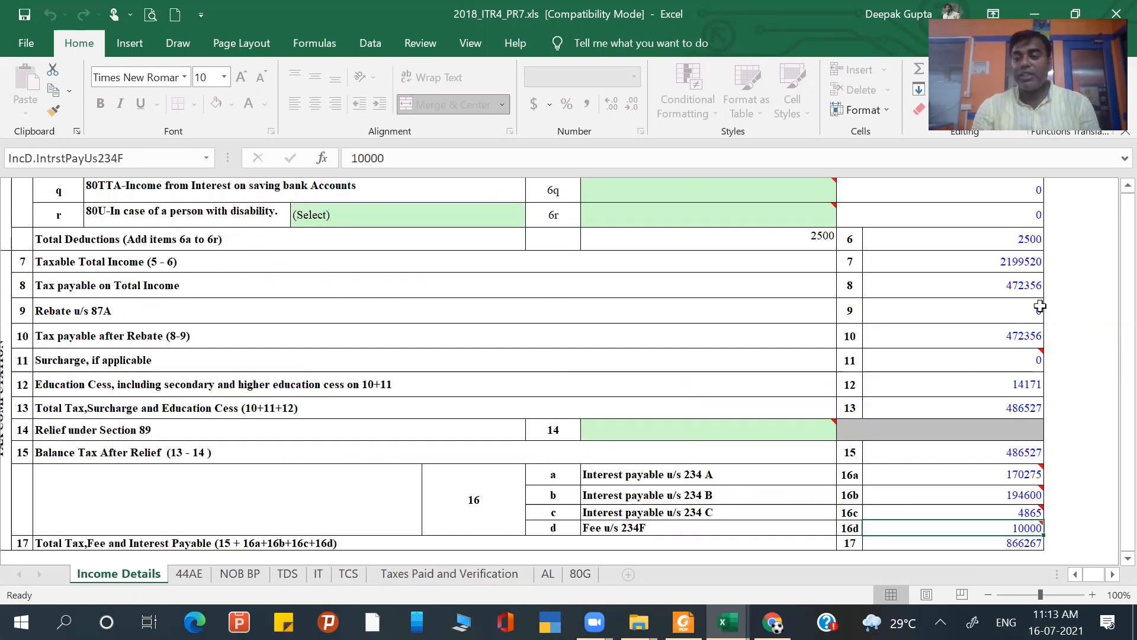
pyautogui.scroll(5, 1040, 306)
pyautogui.scroll(10, 1040, 305)
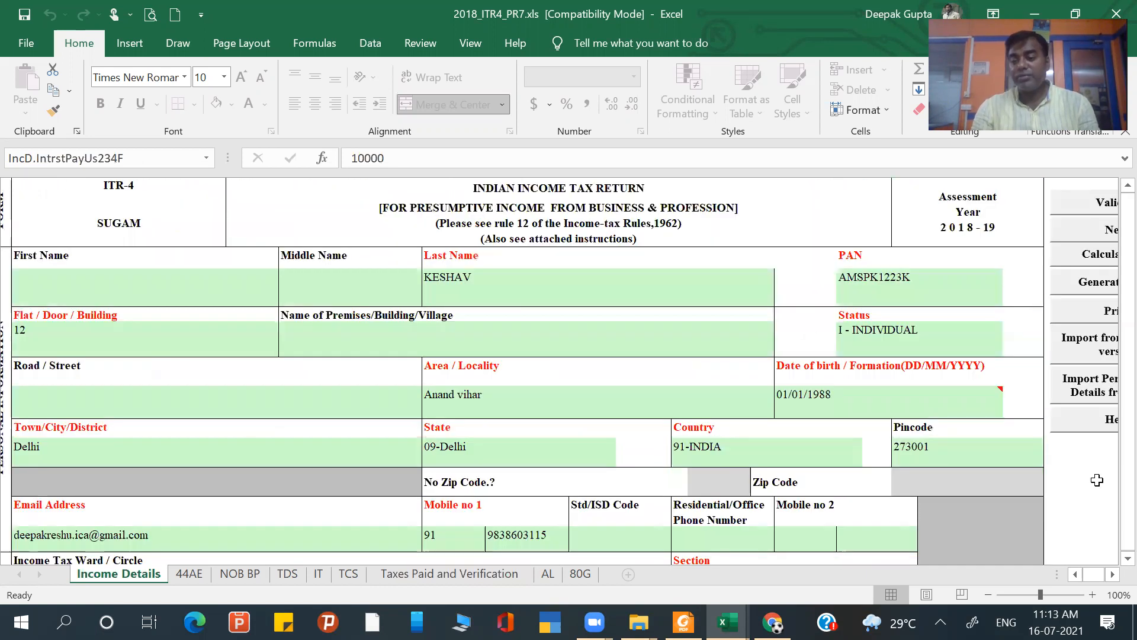
pyautogui.hscroll(3, 1119, 579)
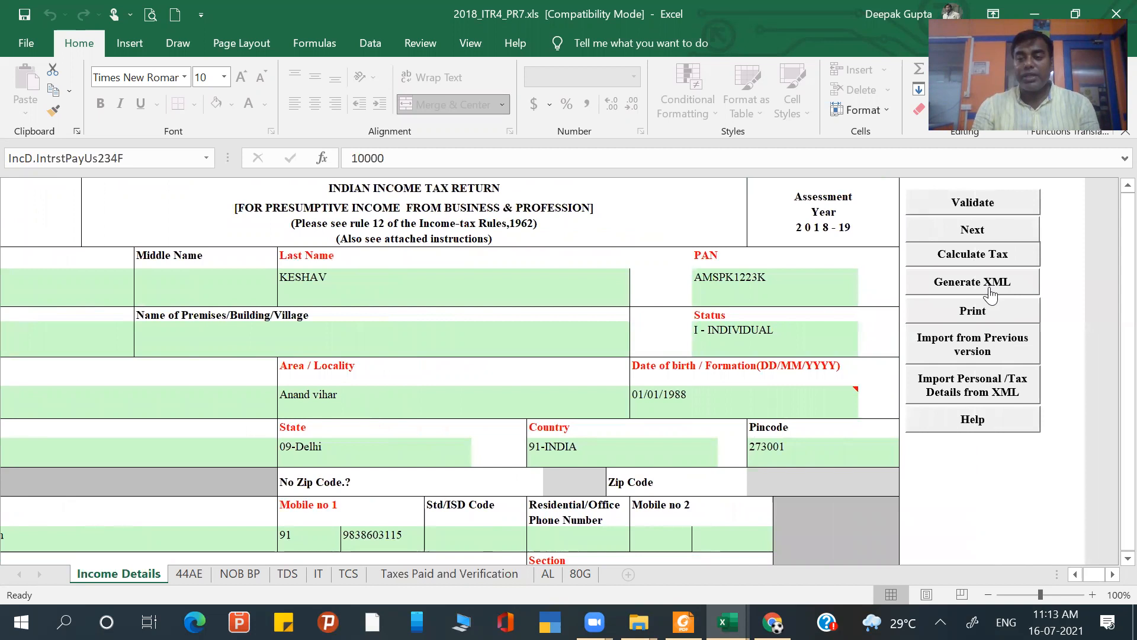
pyautogui.click(989, 290)
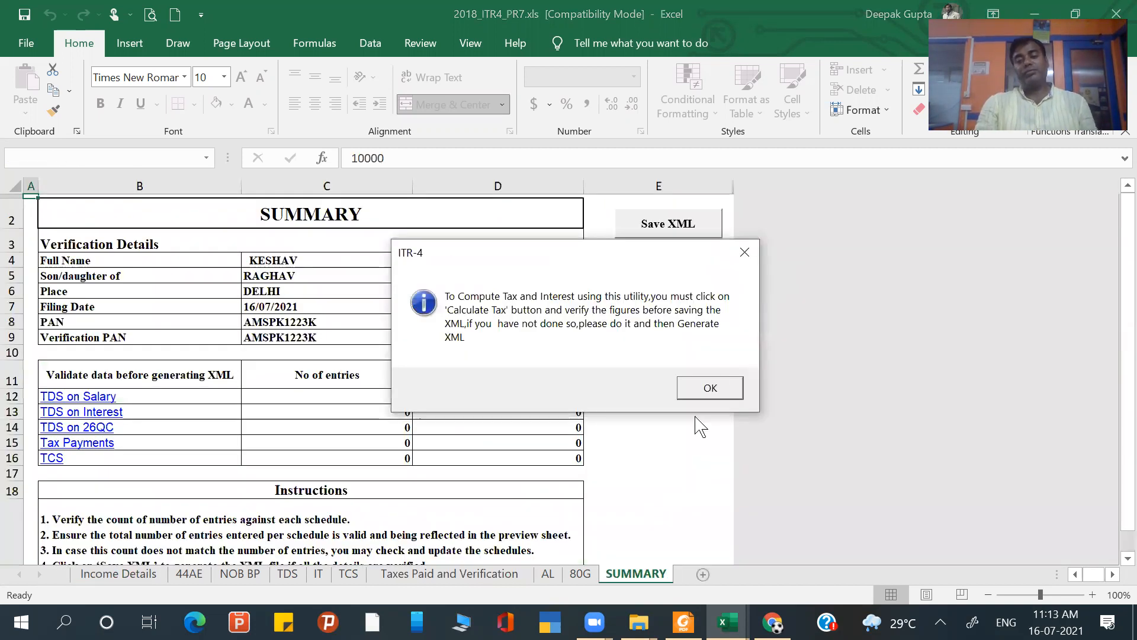
pyautogui.click(706, 398)
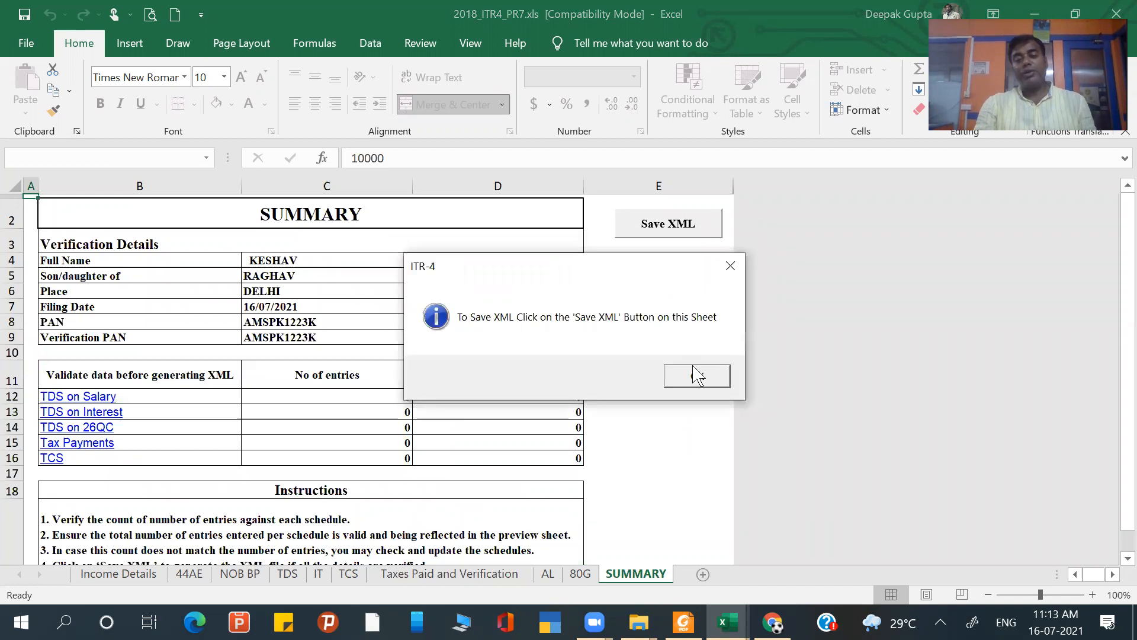
pyautogui.click(695, 379)
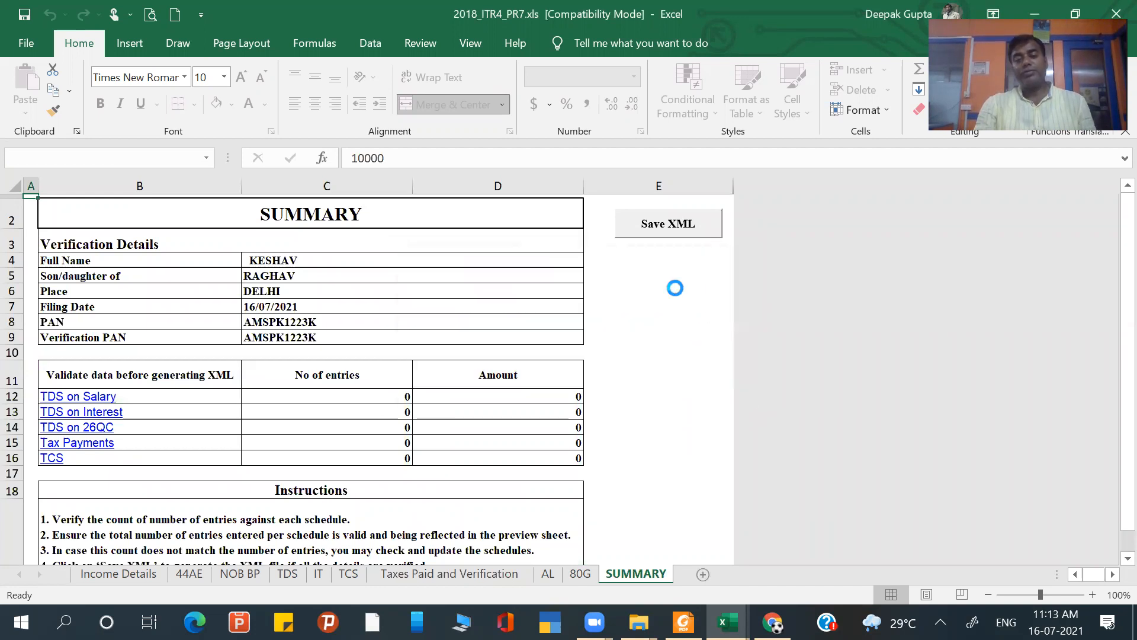
# - Save the return's XML from the SUMMARY sheet, and save and close the 2018_ITR4_PR7.xls workbook
pyautogui.click(668, 224)
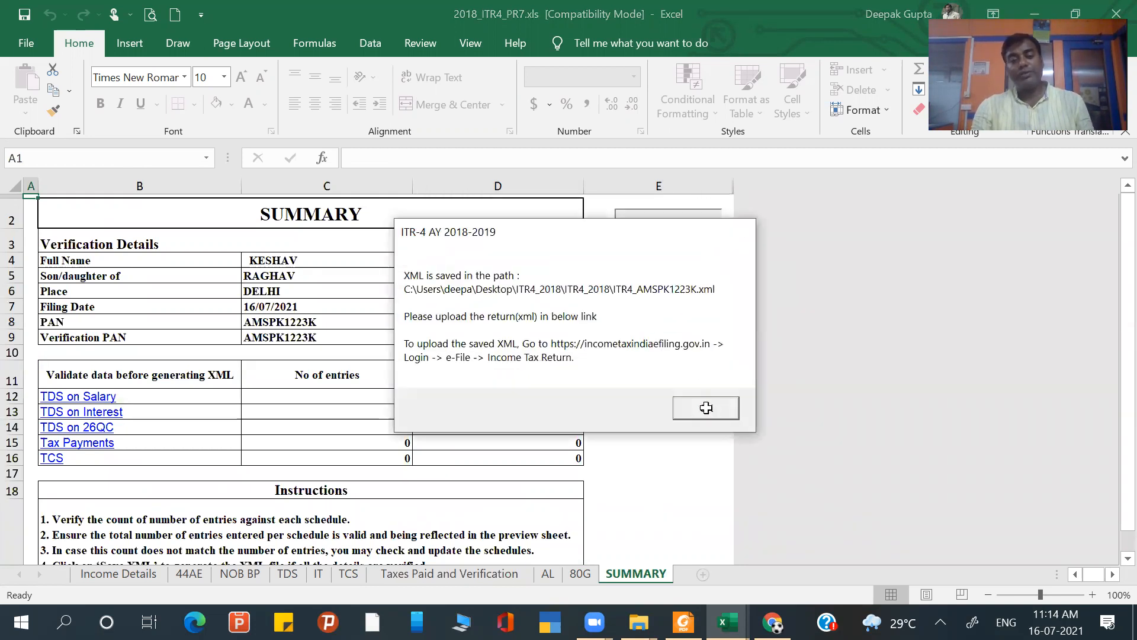
pyautogui.click(707, 409)
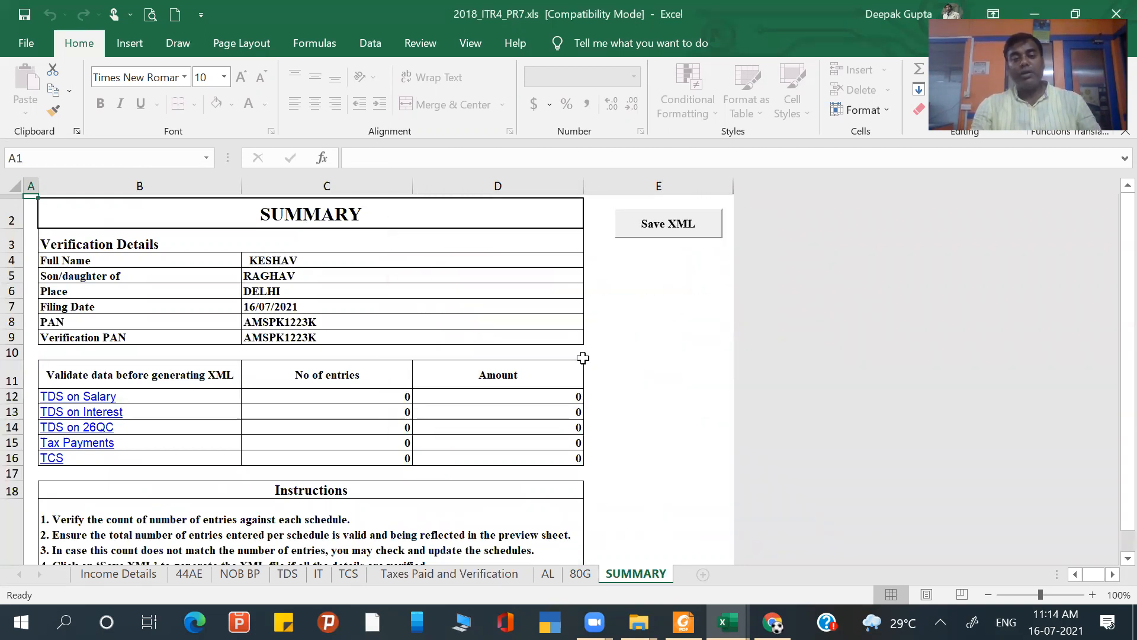
pyautogui.click(24, 14)
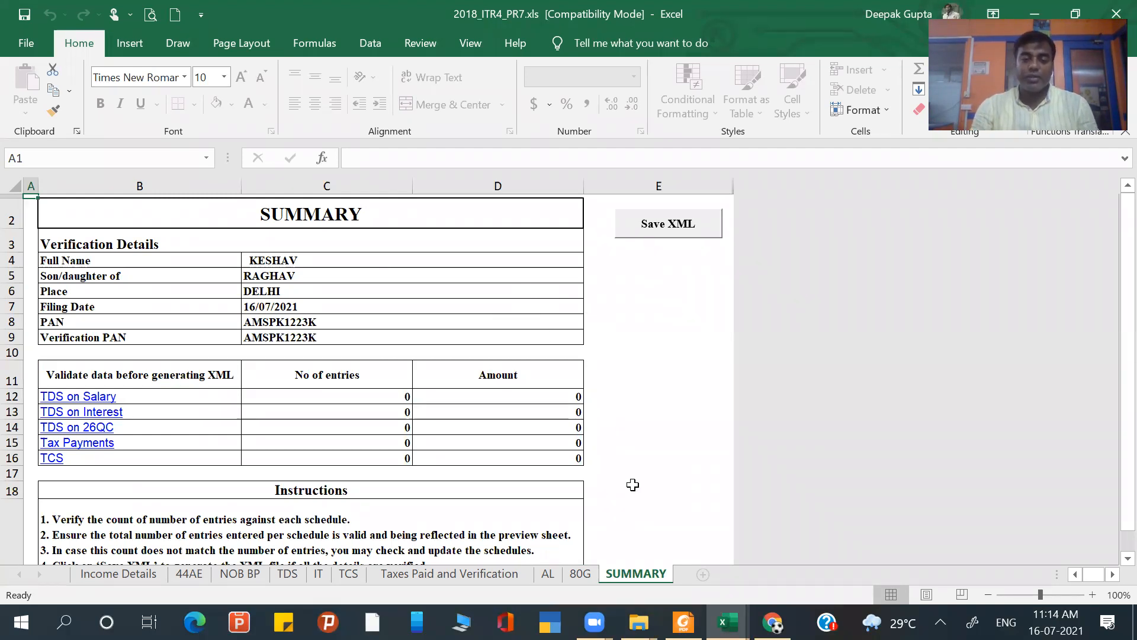
pyautogui.click(516, 347)
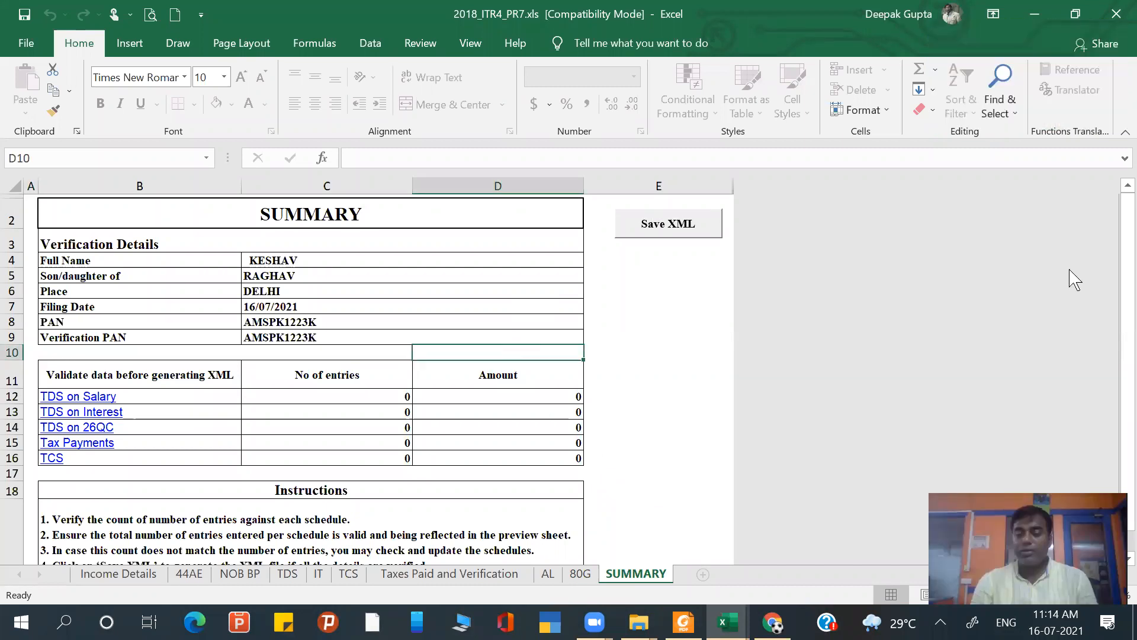
pyautogui.click(1117, 14)
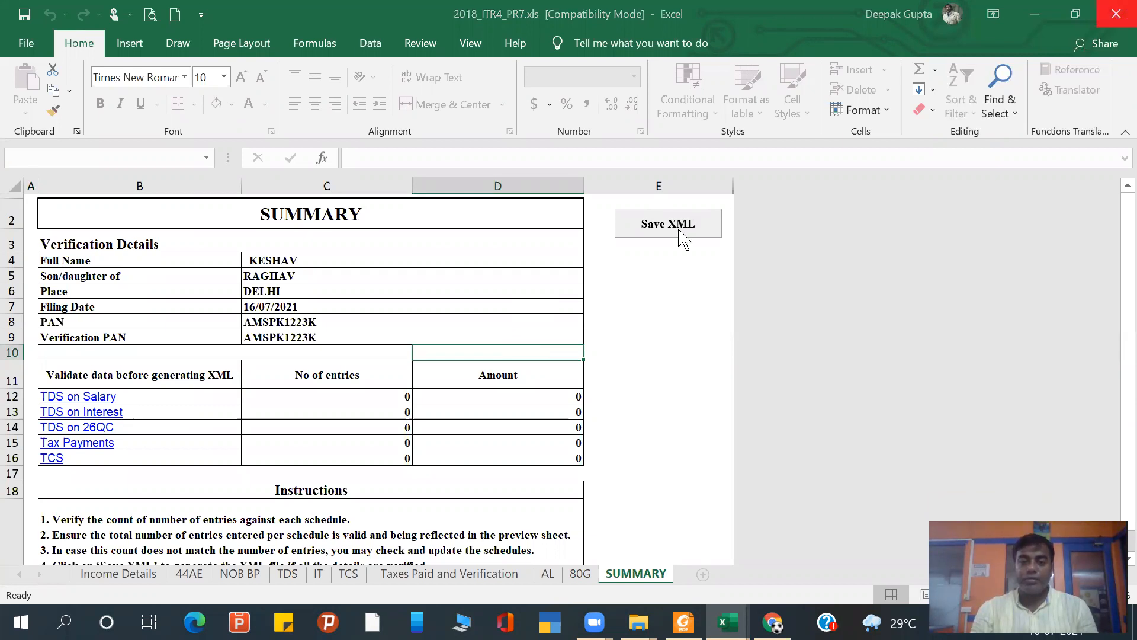
pyautogui.click(494, 333)
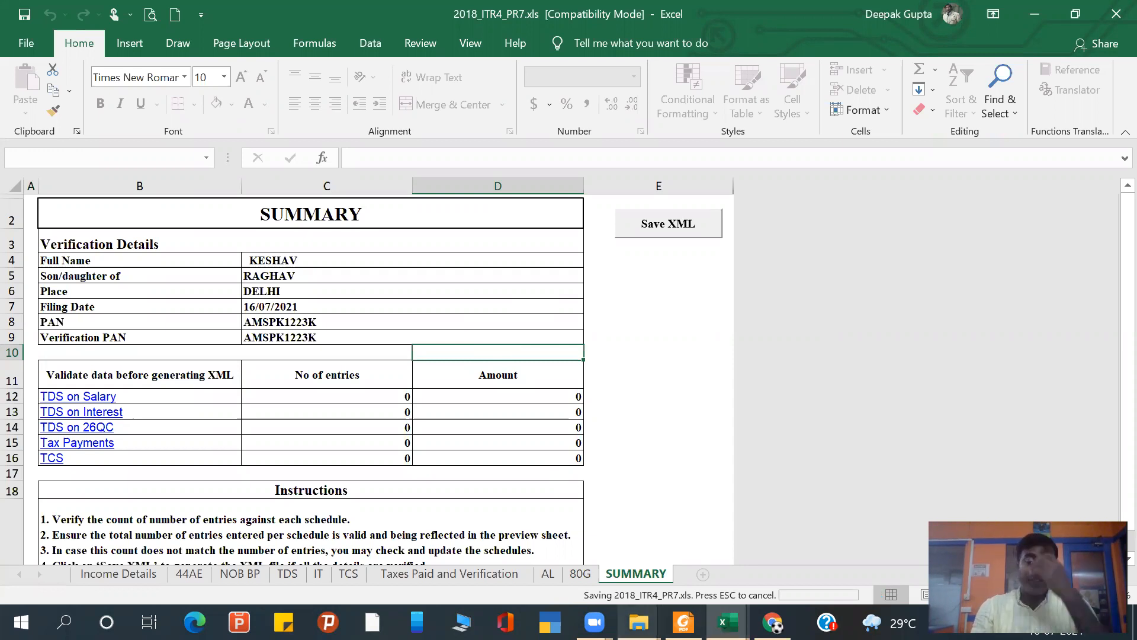
# - Check in File Explorer that the ITR4_2018 folder holds the saved XML file, and close the folder
pyautogui.click(638, 622)
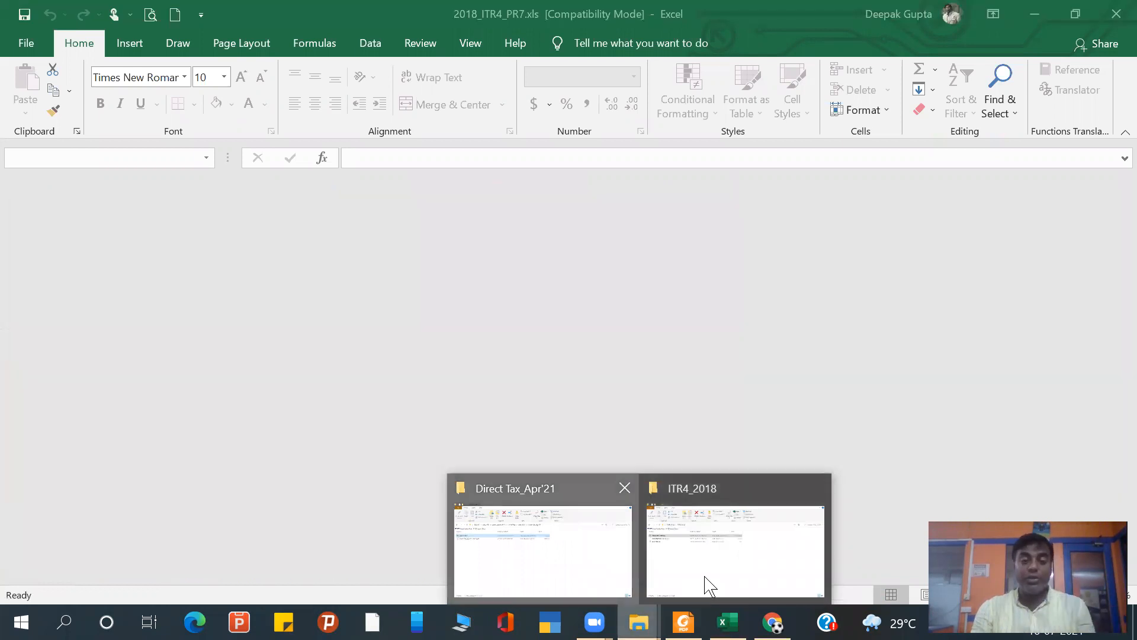
pyautogui.click(593, 562)
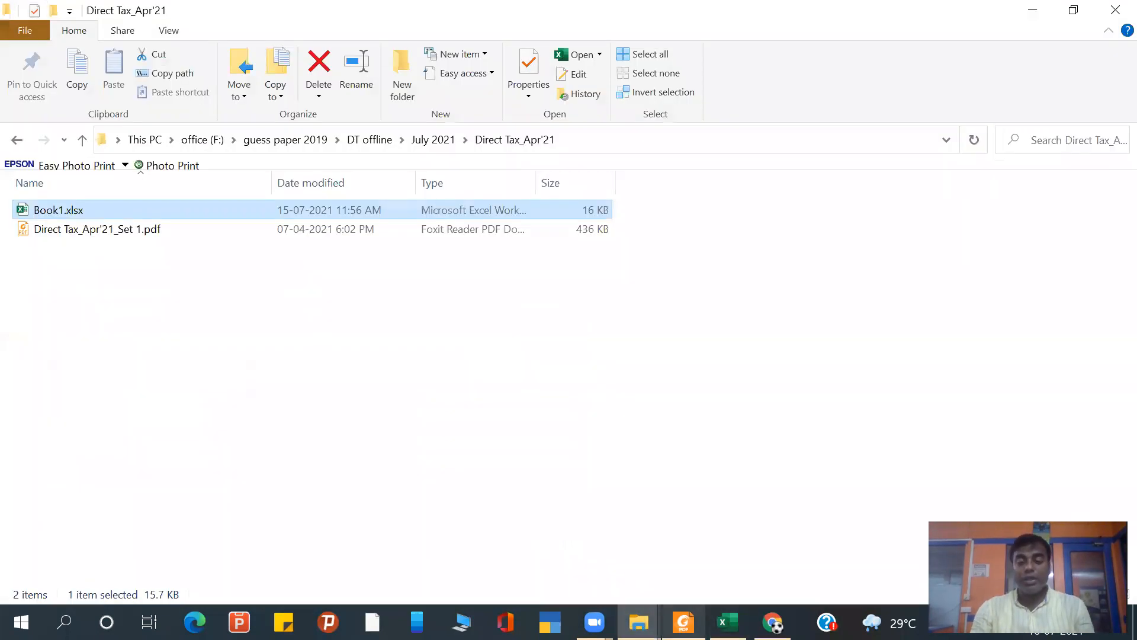
pyautogui.click(1034, 11)
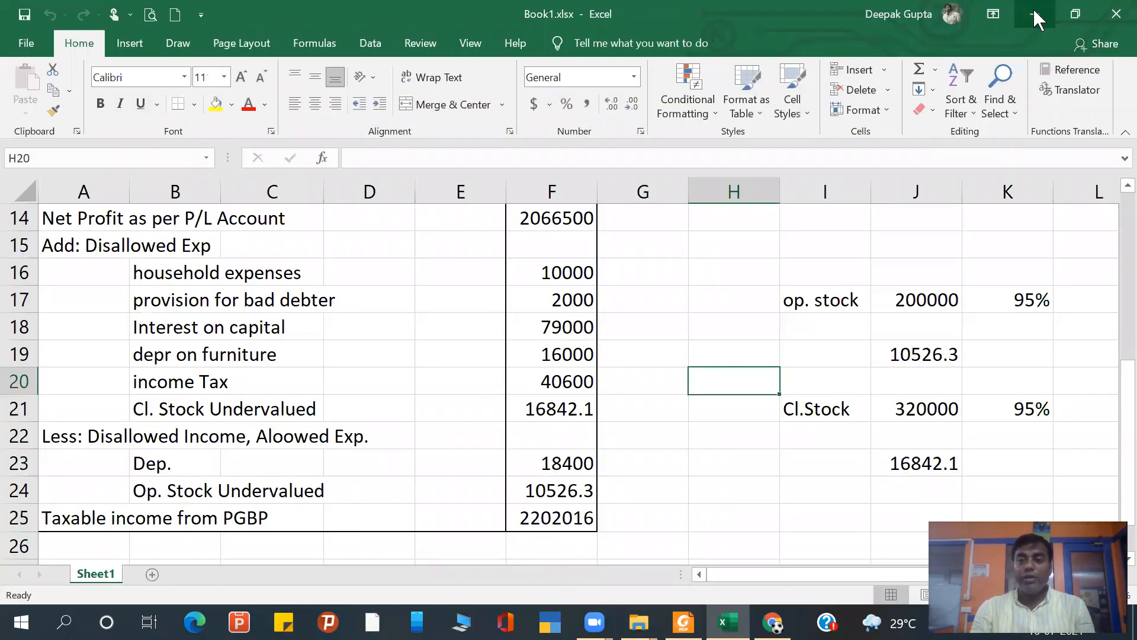
pyautogui.click(1037, 13)
pyautogui.click(1025, 10)
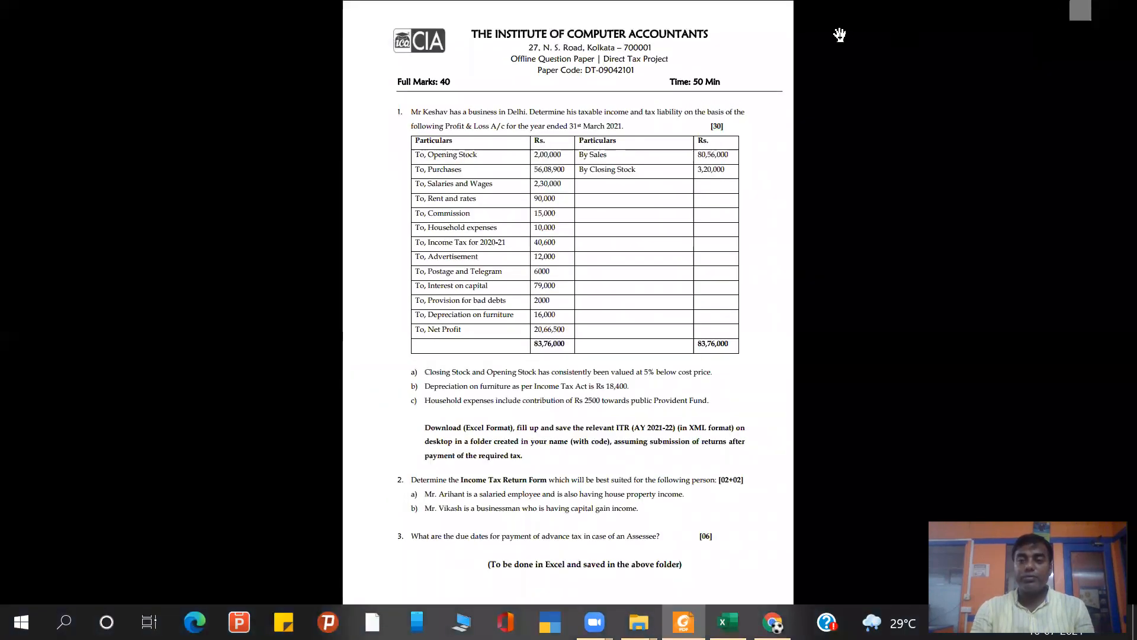
pyautogui.press('Escape')
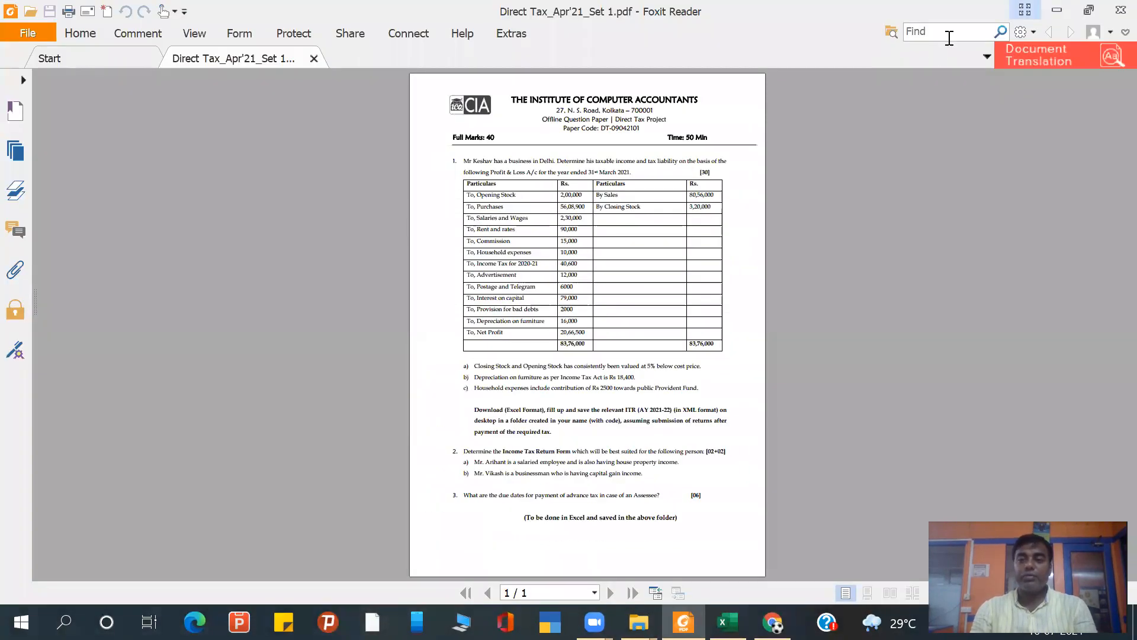
pyautogui.click(1057, 11)
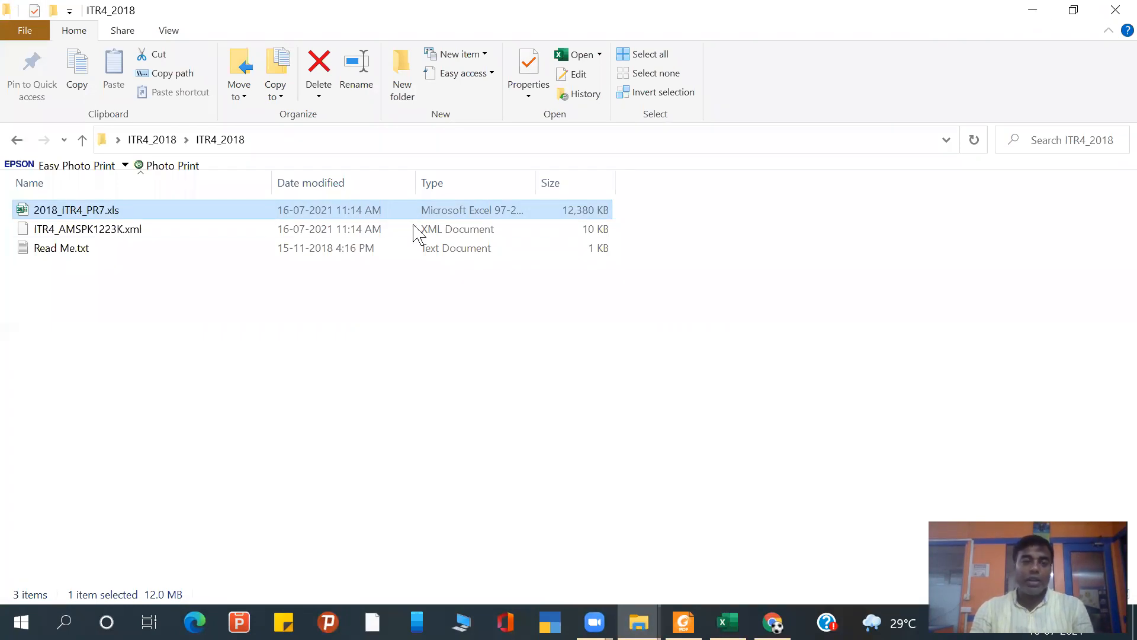
pyautogui.click(125, 236)
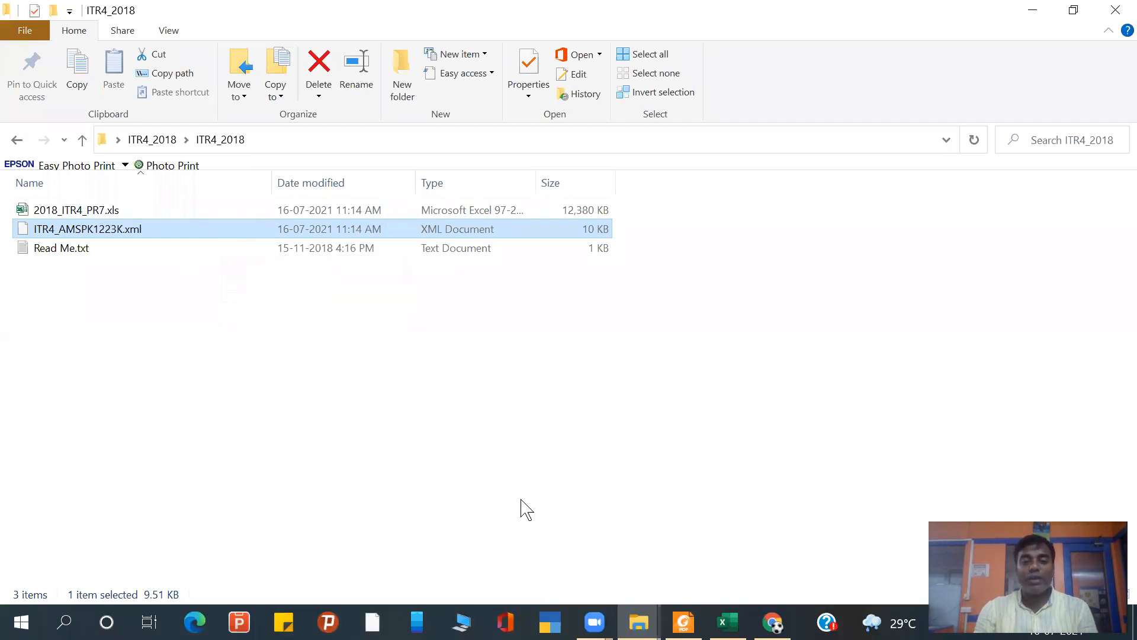
pyautogui.click(1116, 10)
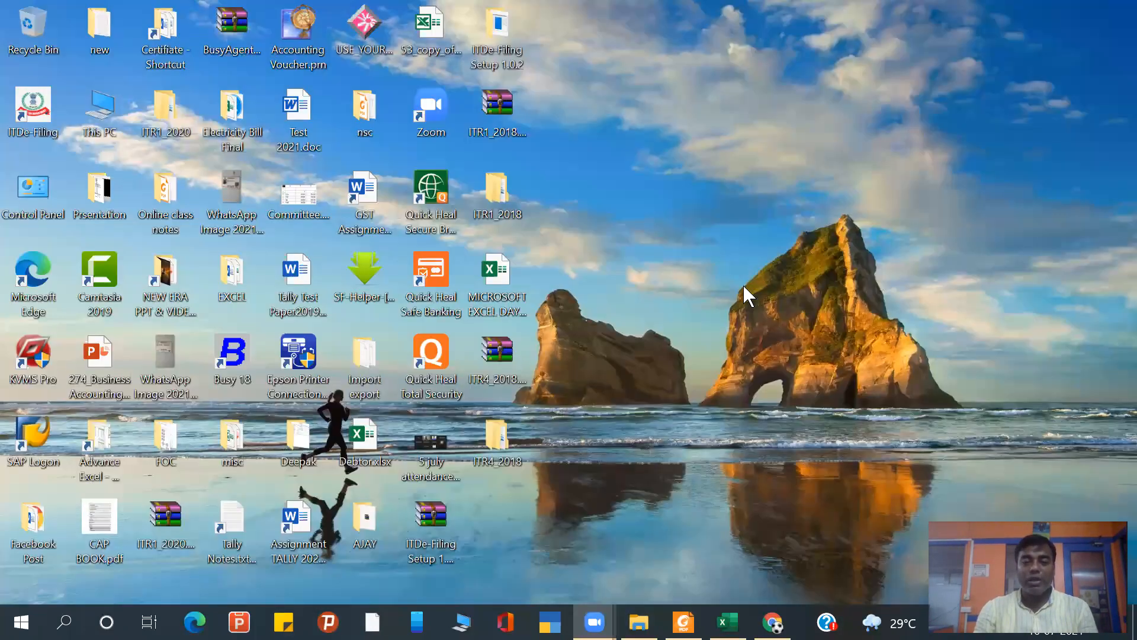
# - Move the ITR4_2018 folder from the desktop into the Direct Tax_Apr'21 folder and close the File Explorer windows
pyautogui.rightClick(516, 430)
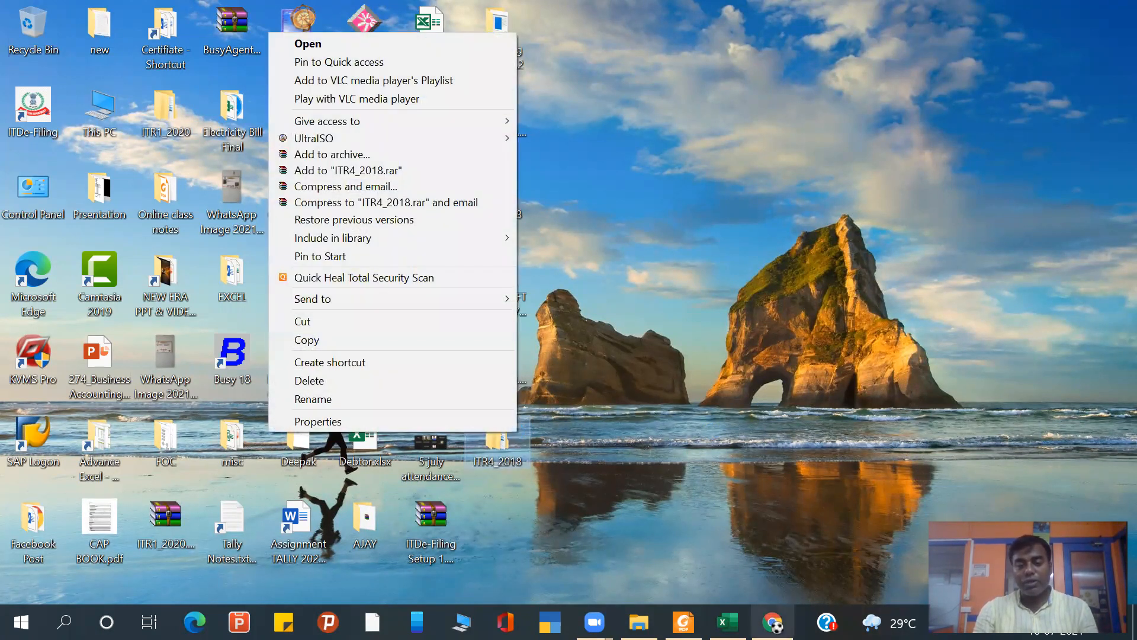
pyautogui.click(727, 622)
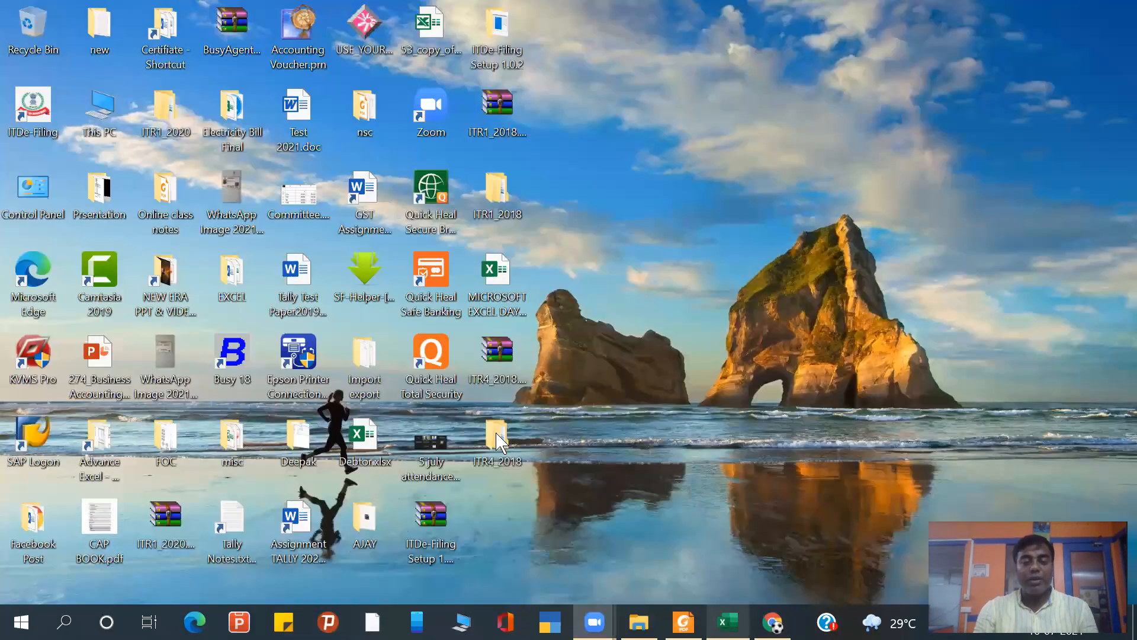
pyautogui.rightClick(497, 434)
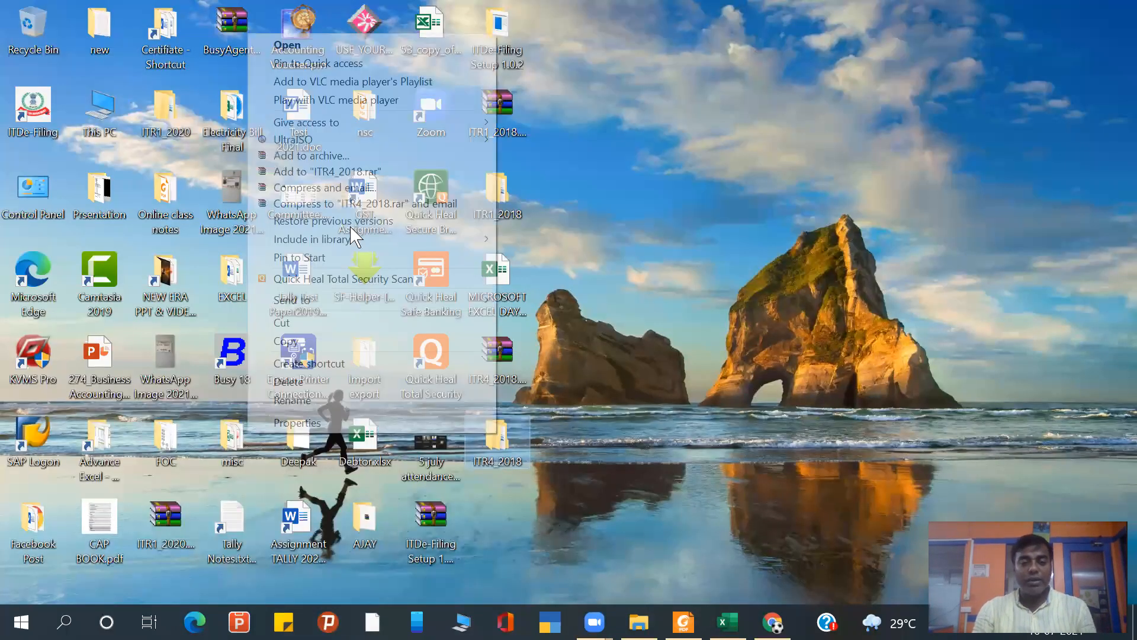
pyautogui.doubleClick(104, 111)
pyautogui.moveTo(638, 622)
pyautogui.click(558, 568)
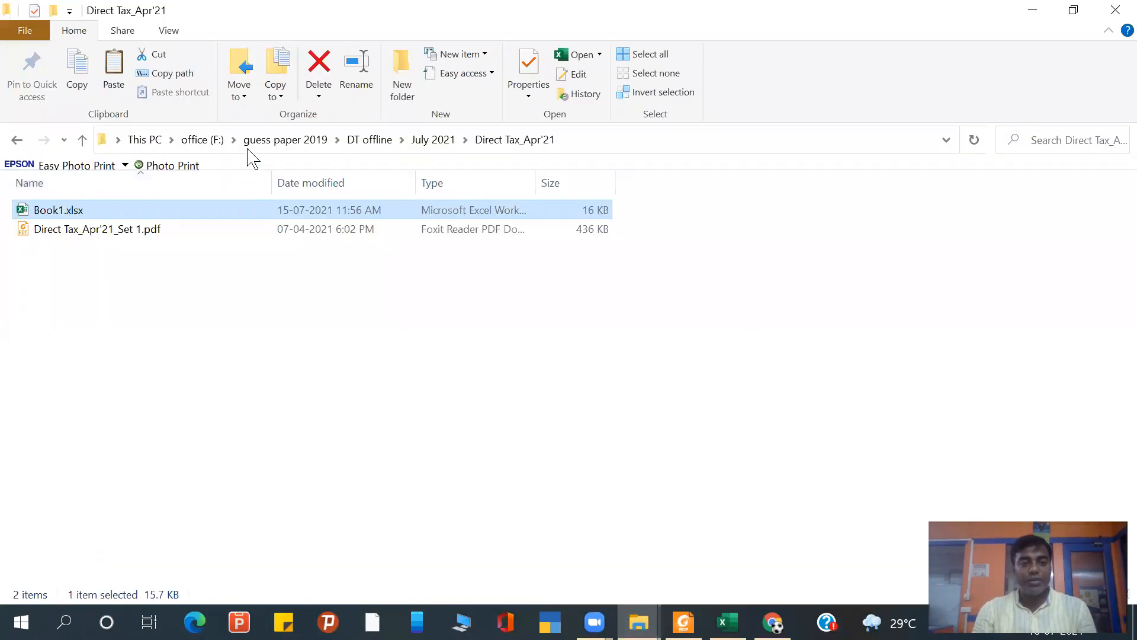
pyautogui.click(112, 262)
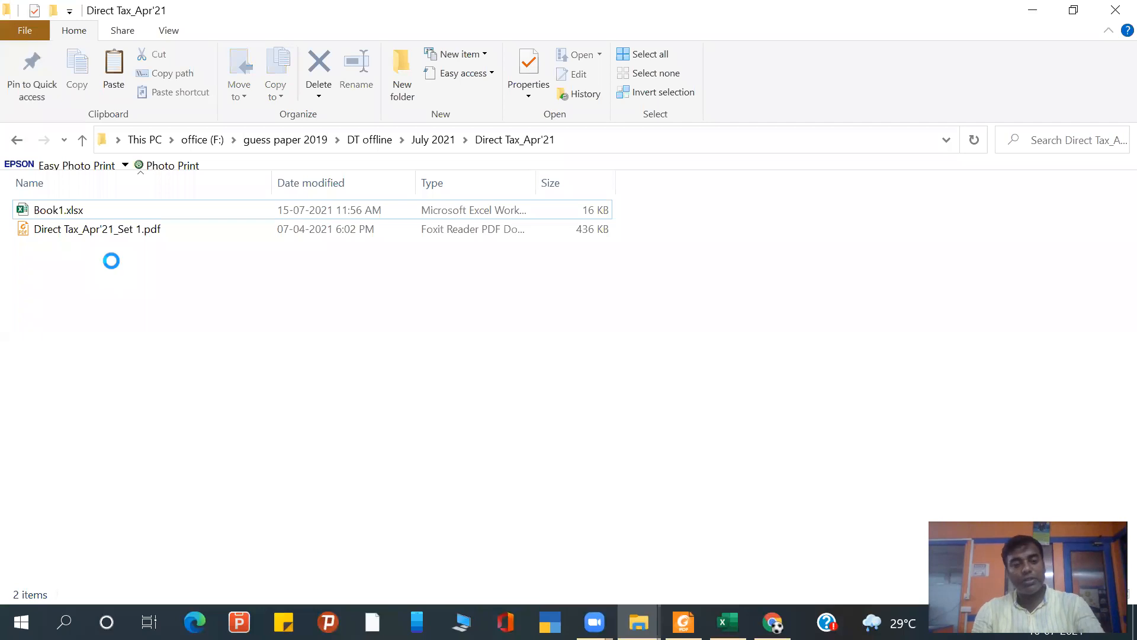
pyautogui.hotkey('ctrl', 'v')
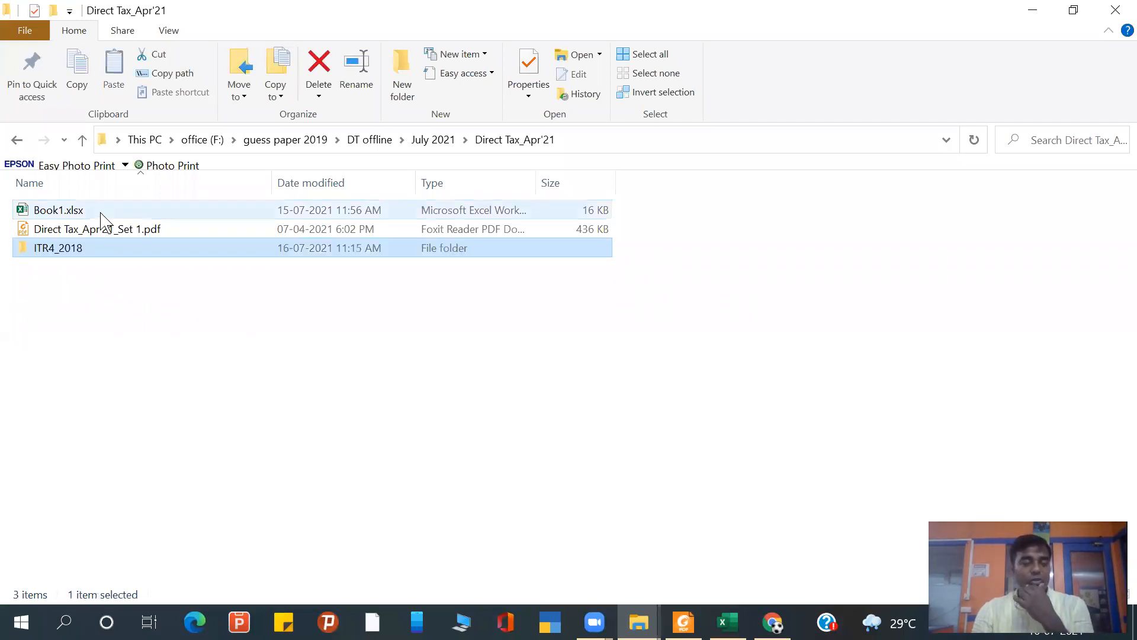
pyautogui.click(95, 325)
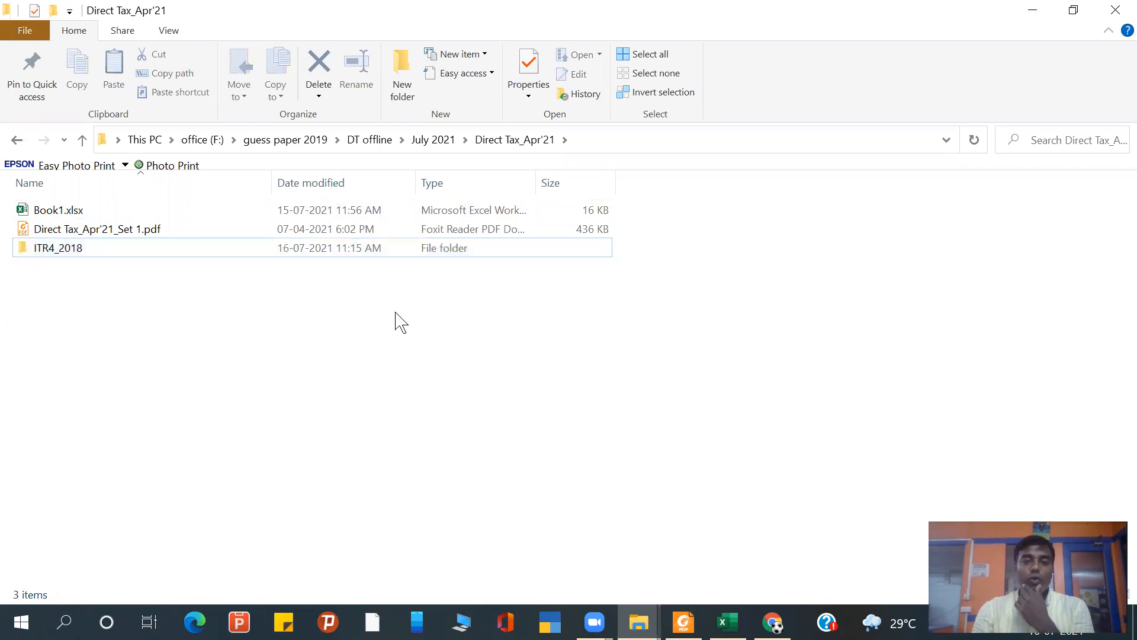
pyautogui.click(1119, 11)
pyautogui.click(1119, 11)
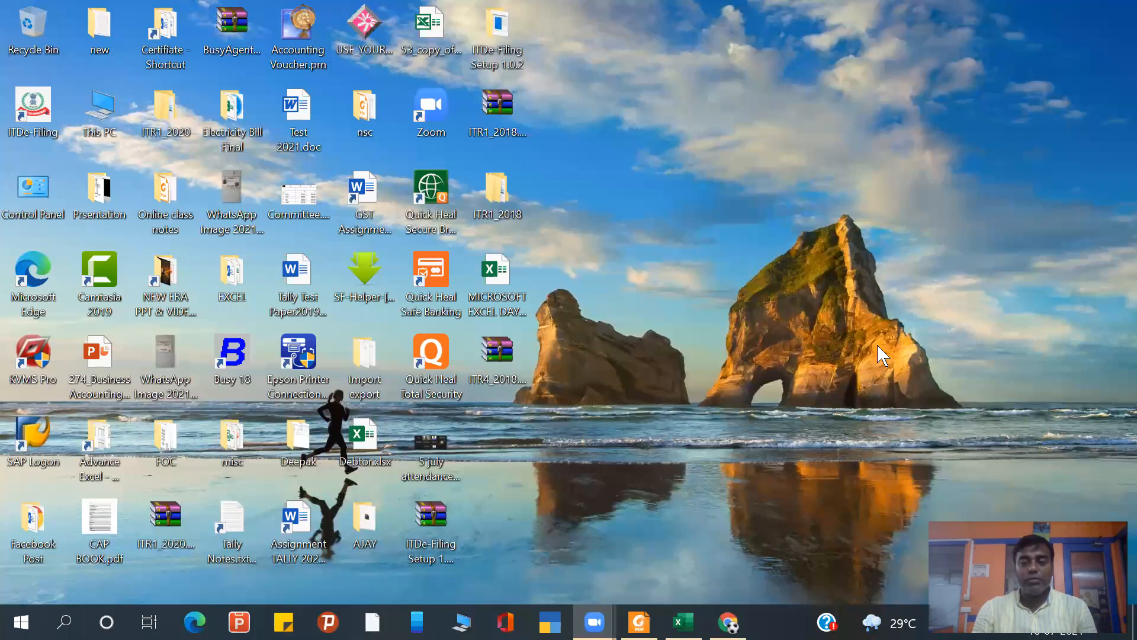
# - Close the Book1.xlsx workbook in Excel without saving its changes
pyautogui.click(687, 622)
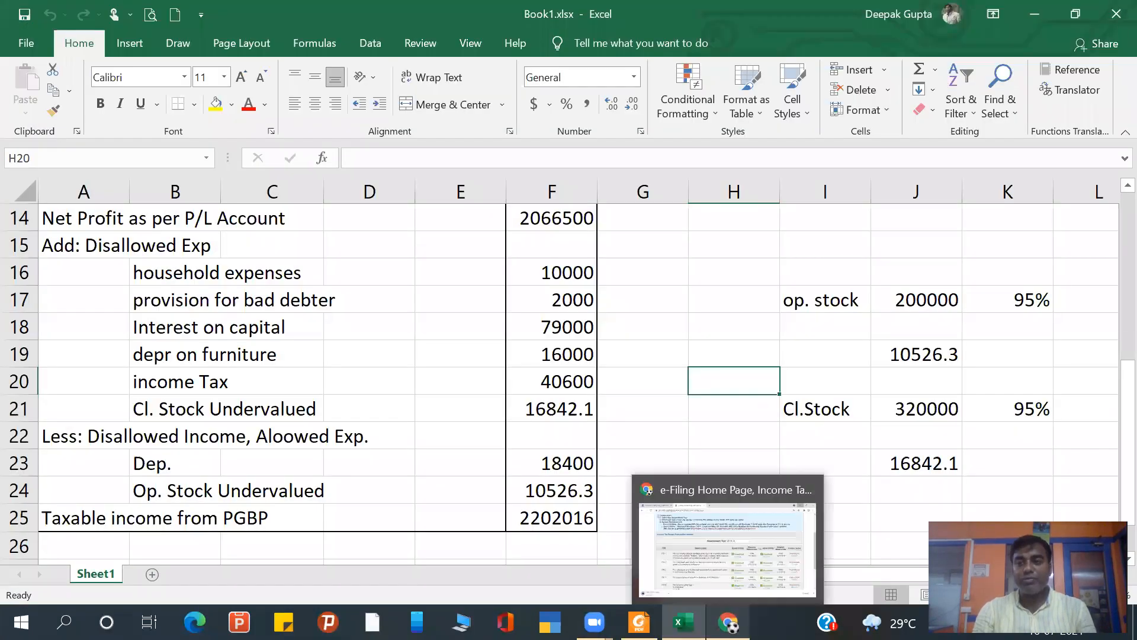
pyautogui.click(1118, 8)
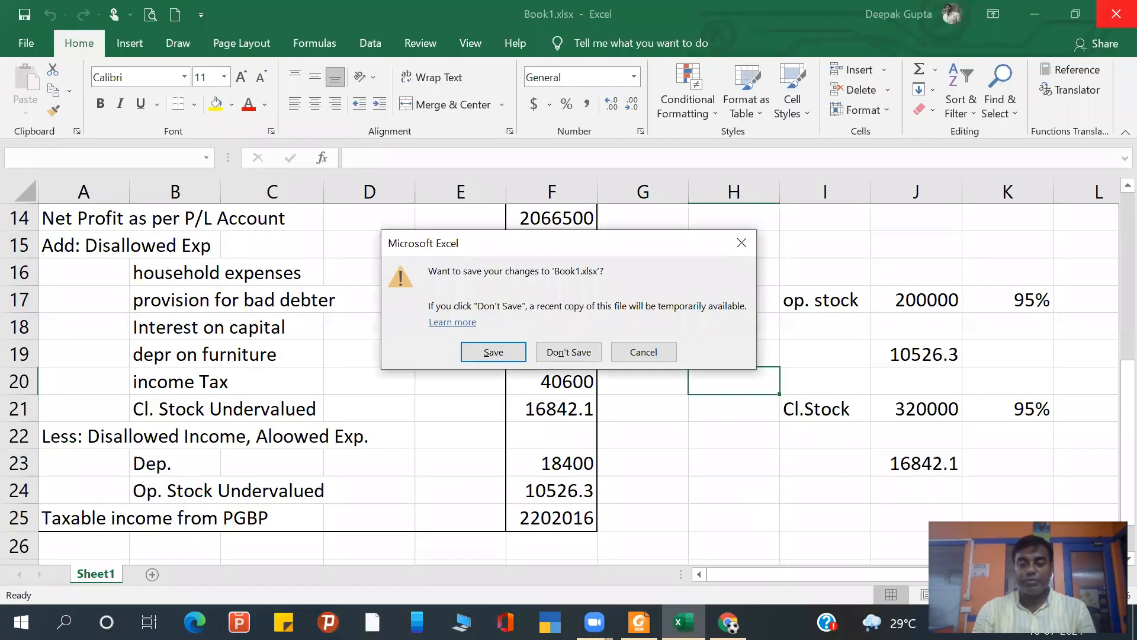
pyautogui.click(568, 351)
# - Switch to Foxit Reader and review the Direct Tax_Apr'21_Set 1.pdf question paper, from the Profit & Loss table to questions 2 and 3
pyautogui.click(639, 622)
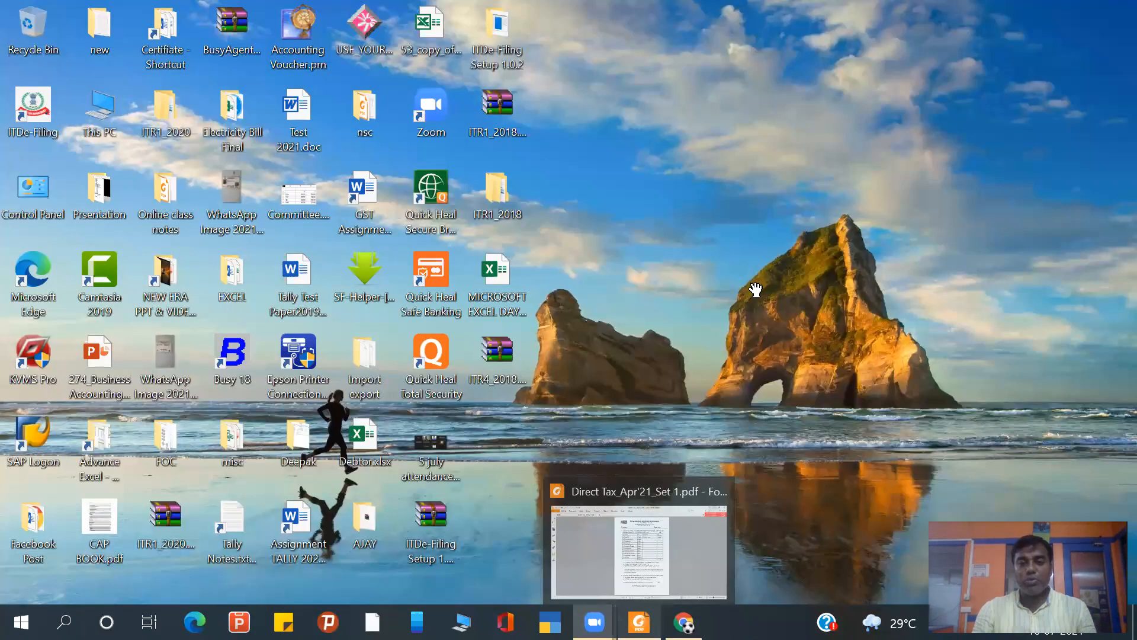
pyautogui.scroll(1, 712, 278)
pyautogui.scroll(3, 712, 278)
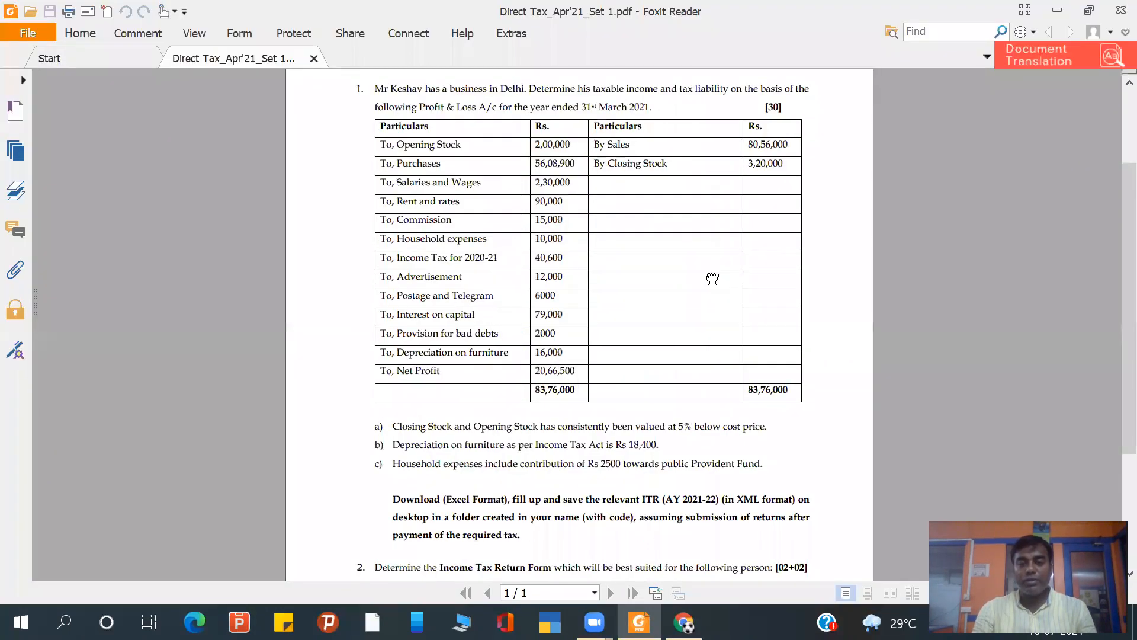
pyautogui.scroll(3, 719, 277)
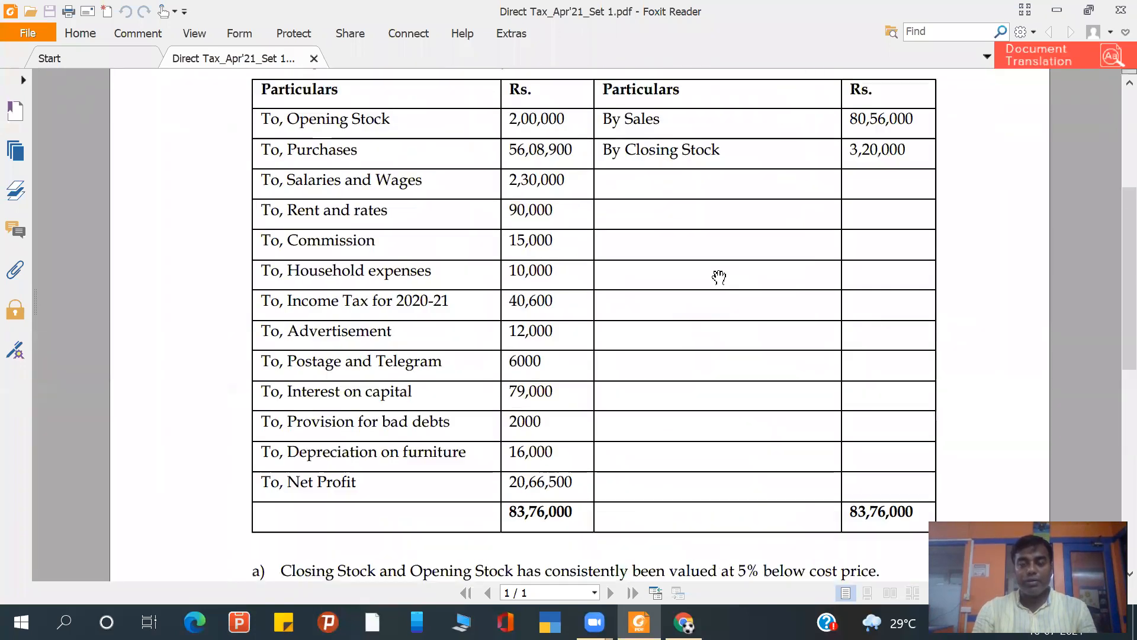
pyautogui.scroll(-5, 760, 298)
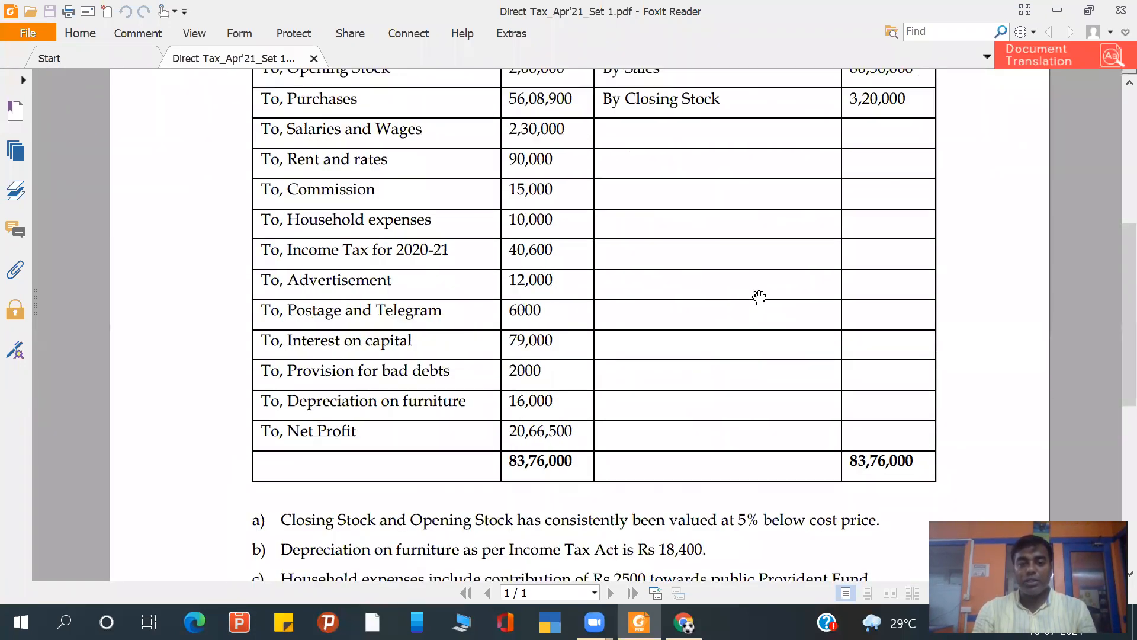
pyautogui.scroll(-2, 836, 437)
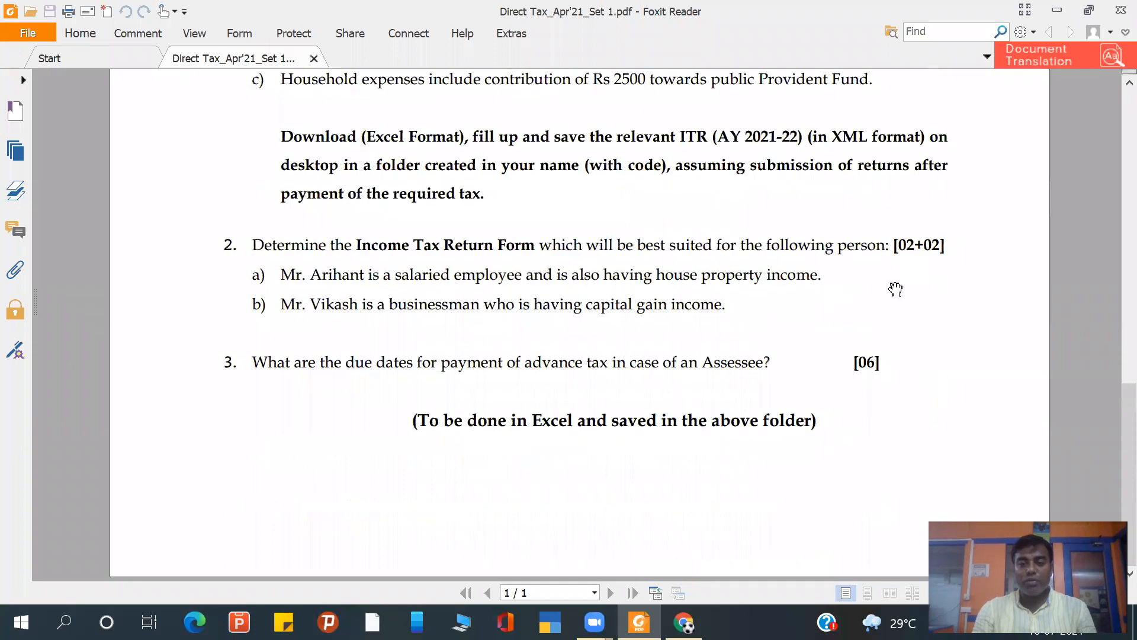
pyautogui.scroll(7, 912, 391)
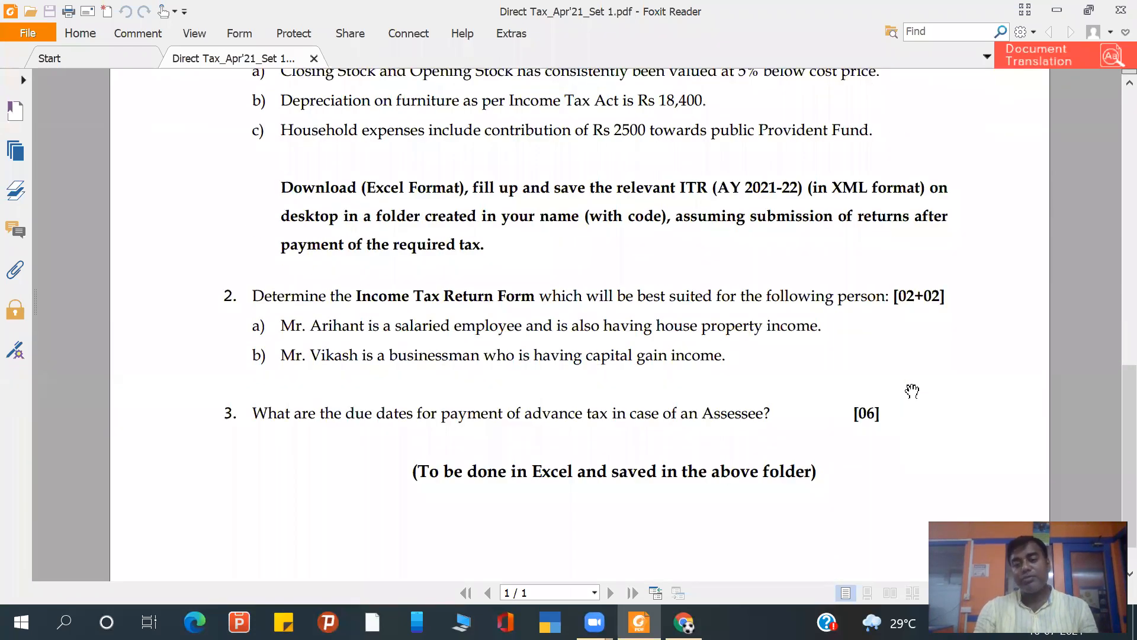
pyautogui.scroll(4, 912, 391)
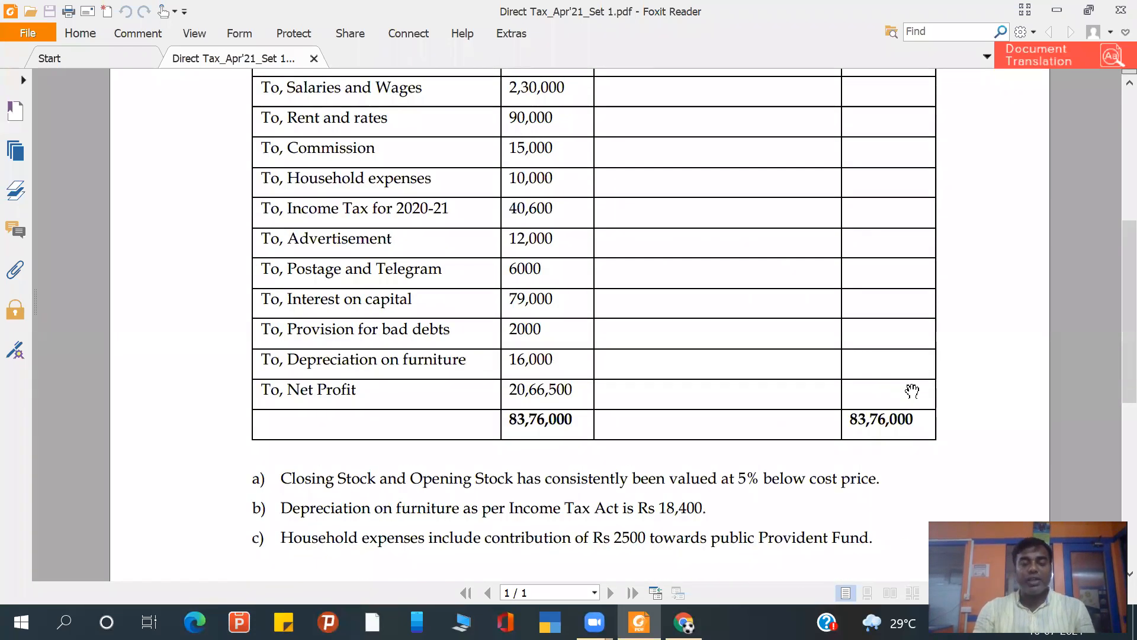